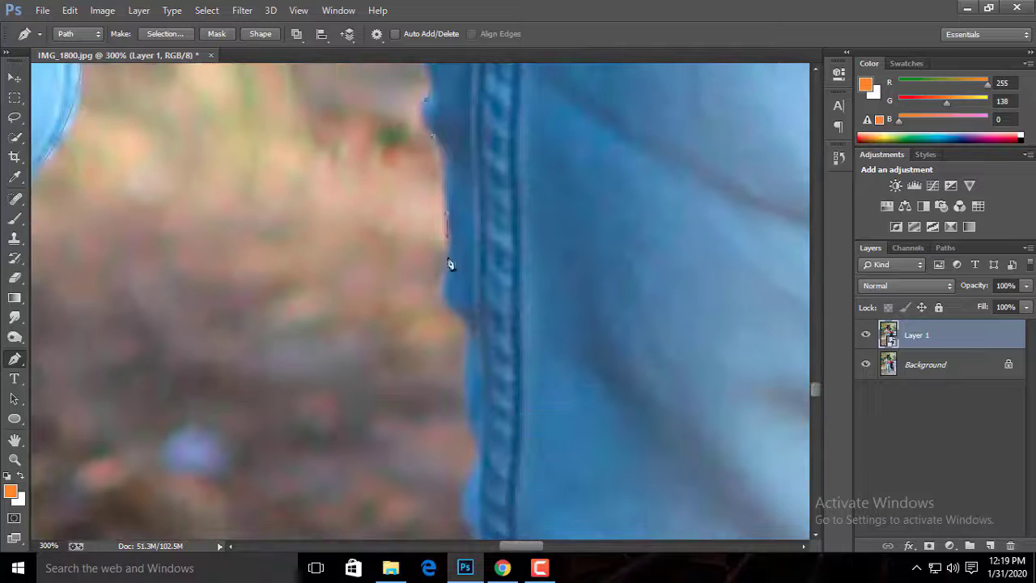
Step: Continue the Pen path down the left edge of the right-hand jeans leg, following the stitched seam
{"action": "left_click_drag", "start_coordinate": [476, 444], "coordinate": [480, 238]}
{"action": "left_click_drag", "start_coordinate": [475, 343], "coordinate": [476, 381]}
{"action": "left_click_drag", "start_coordinate": [476, 485], "coordinate": [495, 308]}
{"action": "left_click_drag", "start_coordinate": [501, 420], "coordinate": [497, 447]}
{"action": "left_click_drag", "start_coordinate": [509, 487], "coordinate": [522, 218]}
{"action": "left_click_drag", "start_coordinate": [483, 336], "coordinate": [482, 405]}
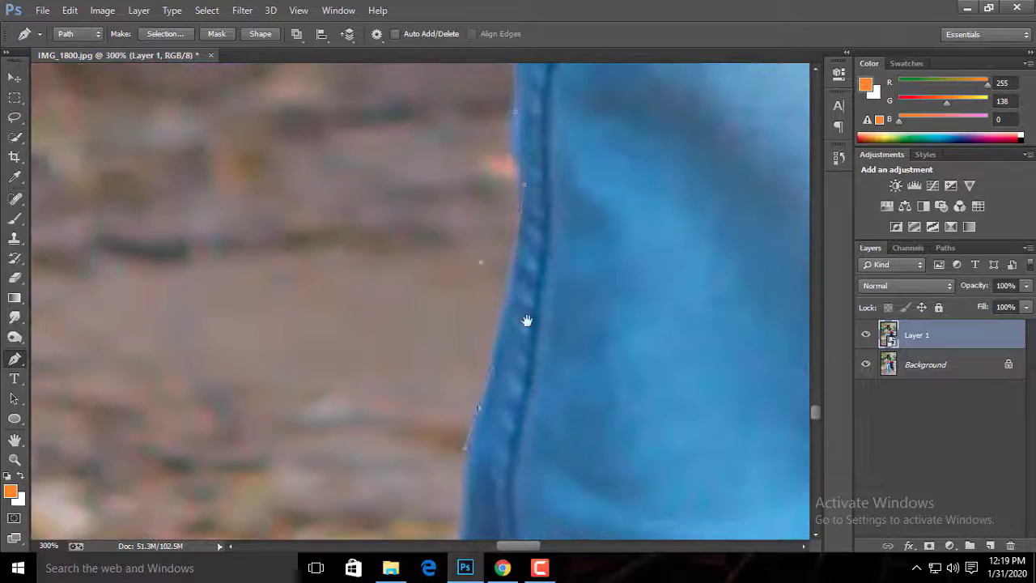
Step: Extend the path down the left edge of that leg's lower part to the jeans hem
{"action": "left_click_drag", "start_coordinate": [527, 322], "coordinate": [530, 137]}
{"action": "left_click_drag", "start_coordinate": [479, 279], "coordinate": [475, 334]}
{"action": "left_click_drag", "start_coordinate": [510, 413], "coordinate": [523, 228]}
{"action": "left_click_drag", "start_coordinate": [509, 216], "coordinate": [523, 226]}
{"action": "left_click_drag", "start_coordinate": [510, 275], "coordinate": [505, 297]}
{"action": "left_click_drag", "start_coordinate": [532, 362], "coordinate": [531, 176]}
{"action": "left_click_drag", "start_coordinate": [469, 429], "coordinate": [470, 466]}
{"action": "left_click_drag", "start_coordinate": [479, 485], "coordinate": [488, 346]}
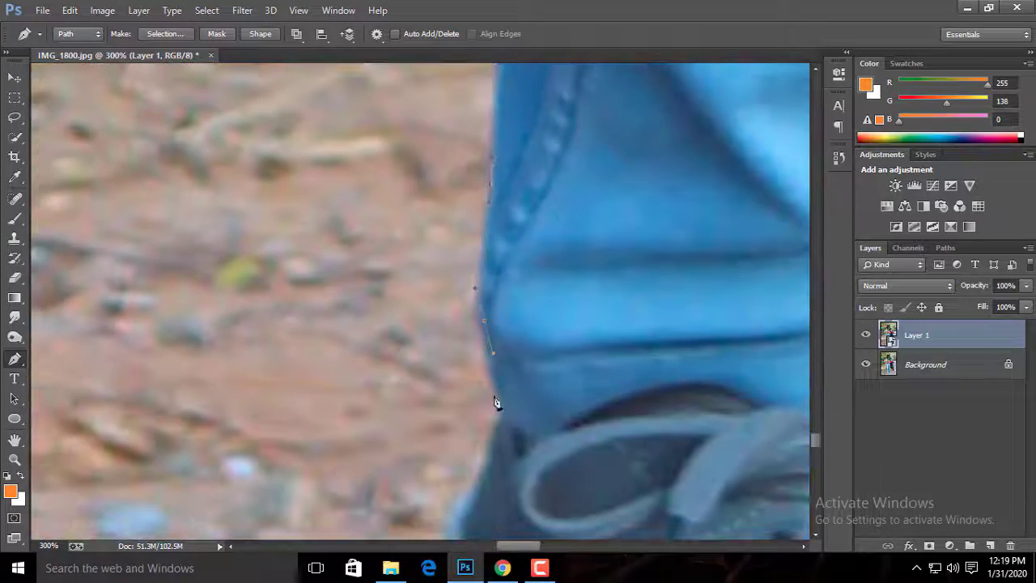
Step: Trace the path around the hem's left side and down the shoe's left side to the sole
{"action": "left_click_drag", "start_coordinate": [497, 404], "coordinate": [500, 429]}
{"action": "left_click_drag", "start_coordinate": [490, 445], "coordinate": [545, 278]}
{"action": "left_click_drag", "start_coordinate": [510, 380], "coordinate": [503, 429]}
{"action": "left_click_drag", "start_coordinate": [595, 534], "coordinate": [652, 394]}
{"action": "left_click_drag", "start_coordinate": [607, 438], "coordinate": [639, 484]}
{"action": "left_click_drag", "start_coordinate": [761, 530], "coordinate": [370, 198]}
{"action": "left_click_drag", "start_coordinate": [449, 396], "coordinate": [478, 462]}
{"action": "left_click_drag", "start_coordinate": [498, 490], "coordinate": [299, 226]}
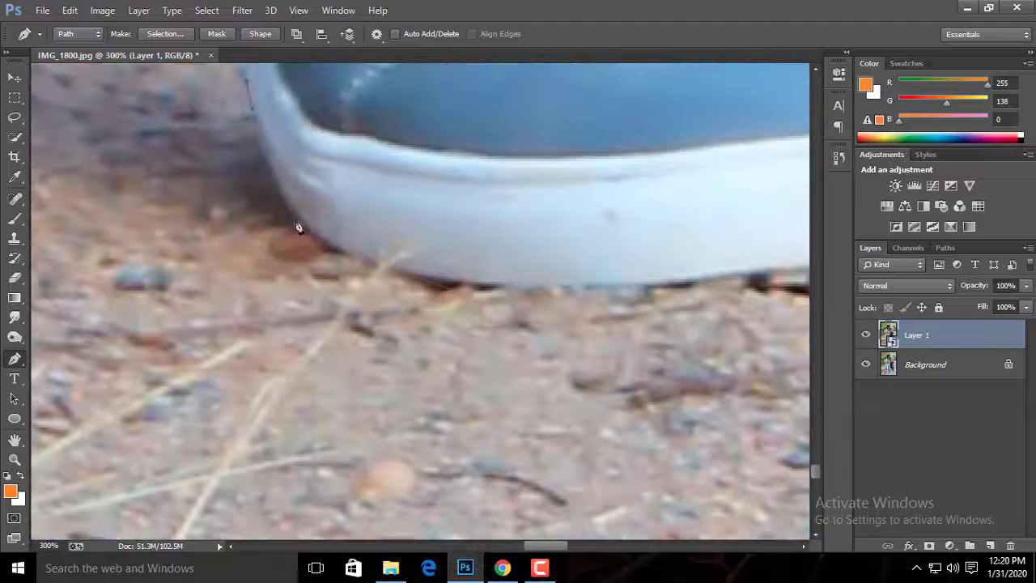
Step: Trace the path along the bottom of the white sole, around the toe and up the shoe front to the laces
{"action": "left_click_drag", "start_coordinate": [335, 266], "coordinate": [384, 283]}
{"action": "left_click_drag", "start_coordinate": [712, 299], "coordinate": [416, 305]}
{"action": "left_click_drag", "start_coordinate": [596, 280], "coordinate": [612, 261]}
{"action": "left_click_drag", "start_coordinate": [623, 199], "coordinate": [620, 174]}
{"action": "left_click_drag", "start_coordinate": [607, 146], "coordinate": [683, 490]}
{"action": "left_click_drag", "start_coordinate": [660, 445], "coordinate": [628, 411]}
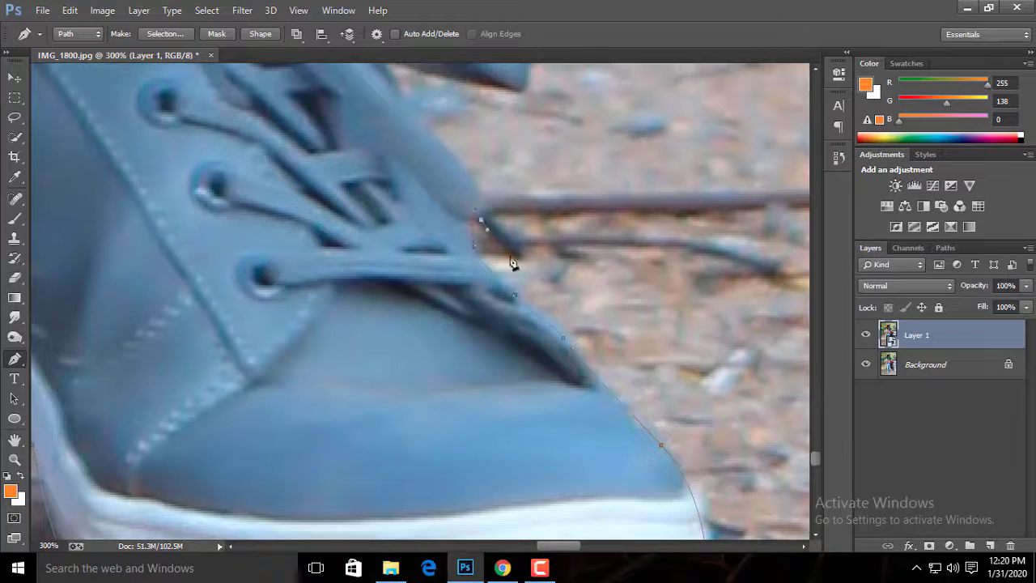
{"action": "left_click", "coordinate": [514, 256]}
Step: Outline the loose shoelace ends on the shoe's right side, up to the jeans hem
{"action": "left_click_drag", "start_coordinate": [417, 169], "coordinate": [492, 406]}
{"action": "left_click_drag", "start_coordinate": [541, 317], "coordinate": [569, 324]}
{"action": "left_click", "coordinate": [588, 326]}
{"action": "left_click_drag", "start_coordinate": [448, 197], "coordinate": [550, 380]}
{"action": "left_click", "coordinate": [485, 317]}
{"action": "left_click_drag", "start_coordinate": [458, 327], "coordinate": [453, 316]}
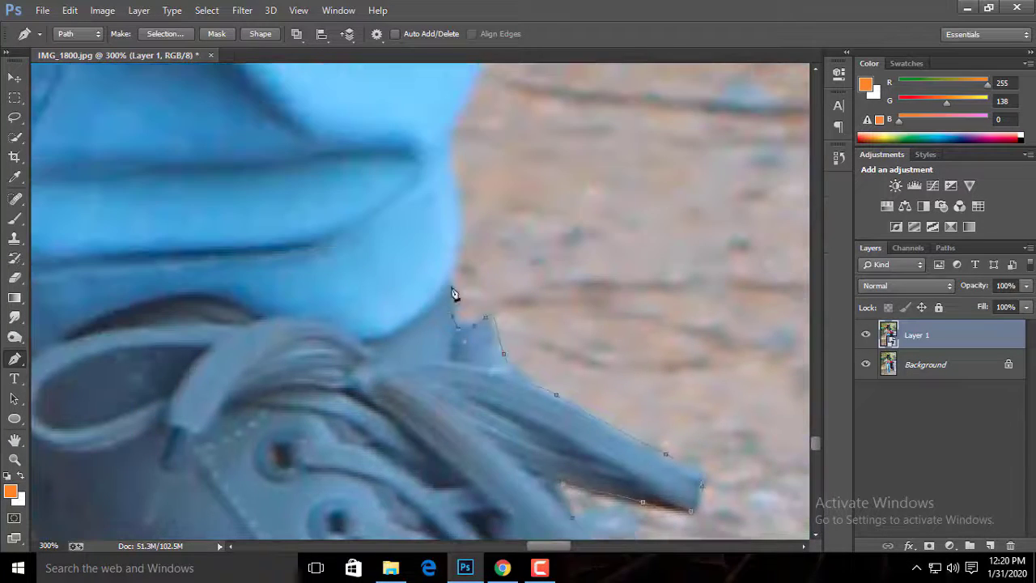
Step: Trace the path from the hem up the right edge of the lower jeans leg
{"action": "left_click_drag", "start_coordinate": [482, 89], "coordinate": [519, 288]}
{"action": "left_click_drag", "start_coordinate": [522, 138], "coordinate": [506, 388]}
{"action": "left_click_drag", "start_coordinate": [530, 231], "coordinate": [530, 200]}
{"action": "left_click_drag", "start_coordinate": [538, 113], "coordinate": [582, 292]}
{"action": "left_click_drag", "start_coordinate": [599, 195], "coordinate": [567, 333]}
{"action": "left_click_drag", "start_coordinate": [567, 337], "coordinate": [559, 313]}
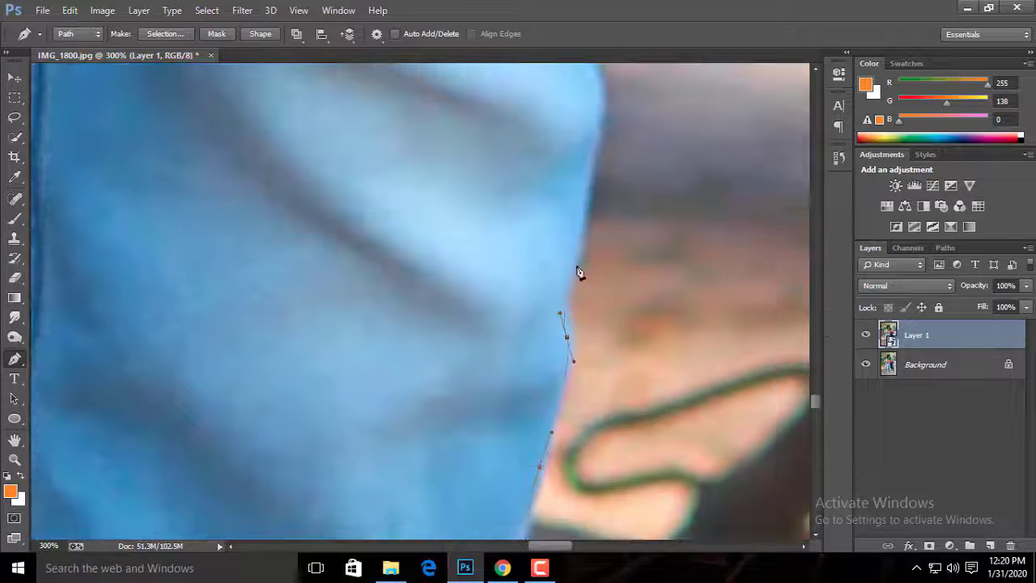
Step: Extend the path up the right edge of the jeans leg past the knee folds
{"action": "left_click_drag", "start_coordinate": [598, 105], "coordinate": [576, 348]}
{"action": "left_click_drag", "start_coordinate": [558, 280], "coordinate": [548, 224]}
{"action": "left_click_drag", "start_coordinate": [558, 146], "coordinate": [574, 362]}
{"action": "left_click_drag", "start_coordinate": [577, 314], "coordinate": [591, 234]}
{"action": "left_click_drag", "start_coordinate": [588, 176], "coordinate": [564, 387]}
{"action": "left_click_drag", "start_coordinate": [566, 275], "coordinate": [572, 359]}
{"action": "left_click_drag", "start_coordinate": [567, 363], "coordinate": [569, 338]}
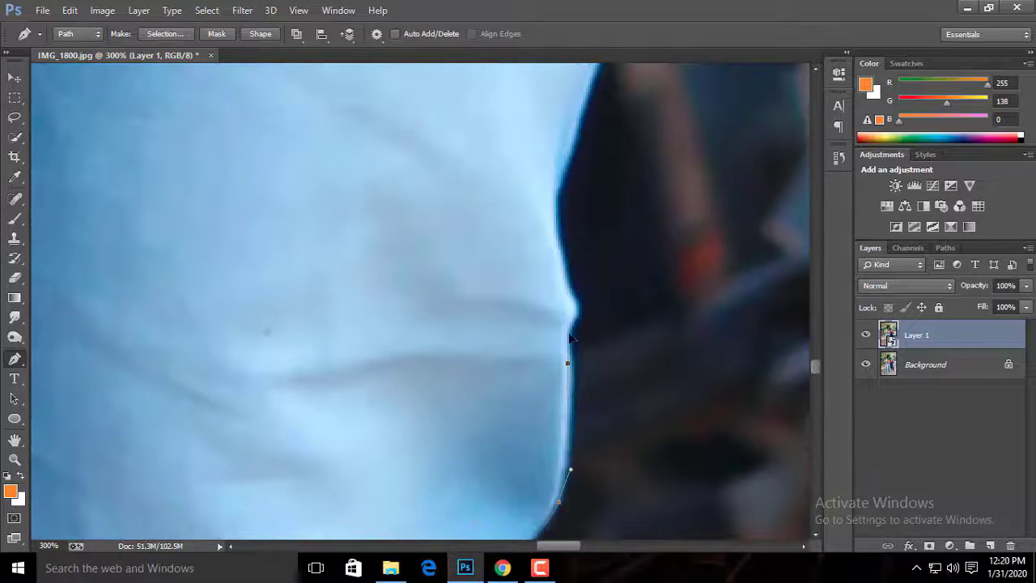
Step: Follow the right edge of the thigh upward along the dark background with curved anchor points
{"action": "left_click_drag", "start_coordinate": [566, 242], "coordinate": [587, 344]}
{"action": "left_click_drag", "start_coordinate": [578, 347], "coordinate": [577, 290]}
{"action": "left_click_drag", "start_coordinate": [591, 247], "coordinate": [612, 162]}
{"action": "left_click_drag", "start_coordinate": [635, 121], "coordinate": [543, 397]}
{"action": "left_click_drag", "start_coordinate": [576, 283], "coordinate": [584, 243]}
{"action": "left_click_drag", "start_coordinate": [603, 129], "coordinate": [577, 401]}
{"action": "left_click_drag", "start_coordinate": [581, 402], "coordinate": [589, 372]}
{"action": "left_click", "coordinate": [578, 284]}
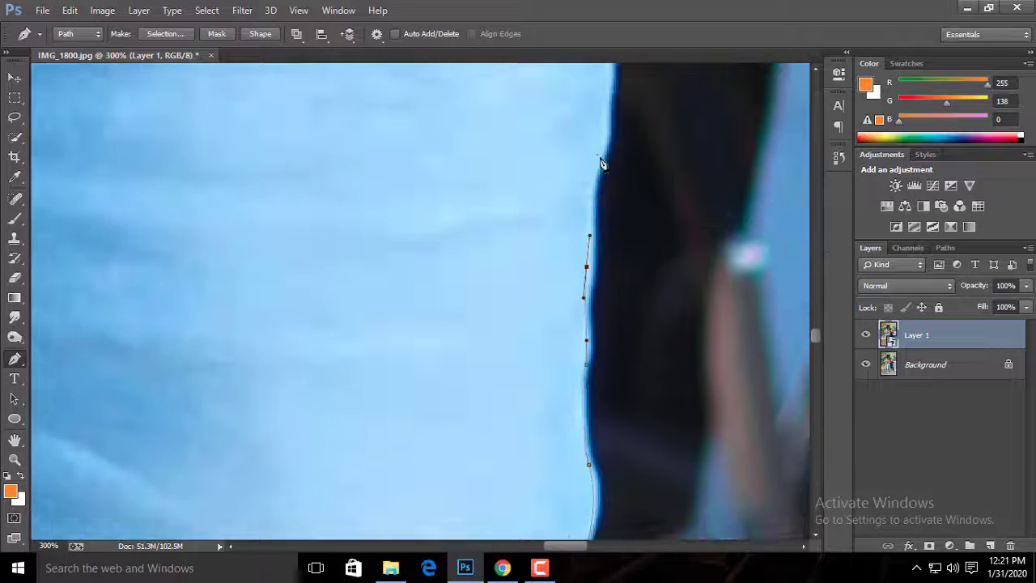
Step: Trace the right edge of the upper thigh and around the bulging jeans pocket below the belt
{"action": "left_click_drag", "start_coordinate": [598, 155], "coordinate": [604, 128]}
{"action": "left_click_drag", "start_coordinate": [617, 93], "coordinate": [594, 319]}
{"action": "left_click_drag", "start_coordinate": [598, 174], "coordinate": [566, 340]}
{"action": "left_click_drag", "start_coordinate": [569, 202], "coordinate": [569, 388]}
{"action": "left_click_drag", "start_coordinate": [565, 423], "coordinate": [577, 393]}
{"action": "left_click_drag", "start_coordinate": [594, 267], "coordinate": [619, 372]}
{"action": "left_click_drag", "start_coordinate": [620, 352], "coordinate": [605, 339]}
{"action": "left_click_drag", "start_coordinate": [568, 316], "coordinate": [548, 302]}
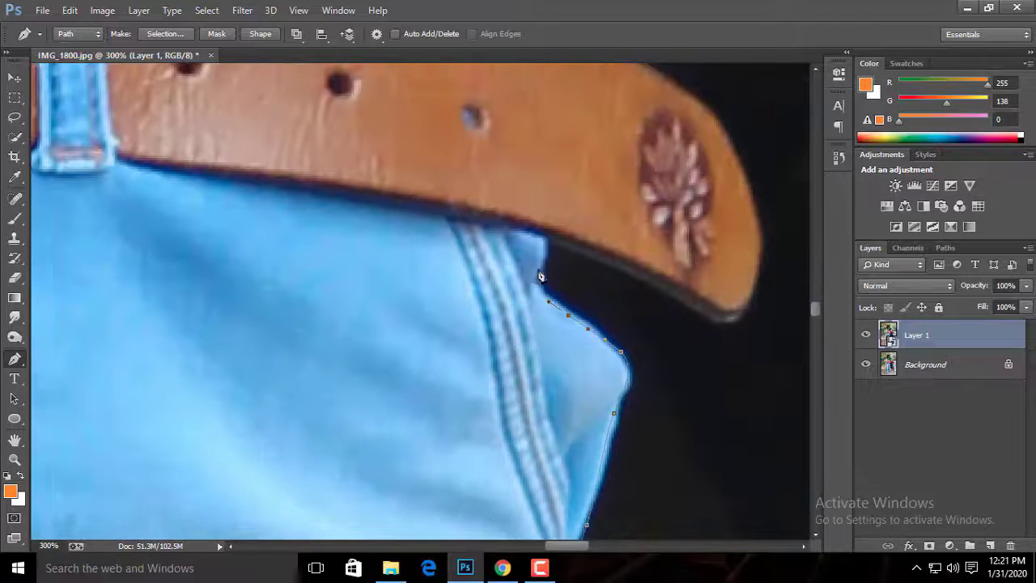
Step: Outline the hanging belt tip, bringing the path back to the waistband beside the belt lettering
{"action": "left_click", "coordinate": [547, 236]}
{"action": "left_click_drag", "start_coordinate": [615, 251], "coordinate": [405, 275]}
{"action": "left_click_drag", "start_coordinate": [552, 275], "coordinate": [552, 247]}
{"action": "left_click_drag", "start_coordinate": [515, 160], "coordinate": [548, 320]}
{"action": "left_click_drag", "start_coordinate": [478, 210], "coordinate": [567, 353]}
{"action": "left_click_drag", "start_coordinate": [418, 261], "coordinate": [416, 234]}
{"action": "left_click_drag", "start_coordinate": [399, 157], "coordinate": [477, 288]}
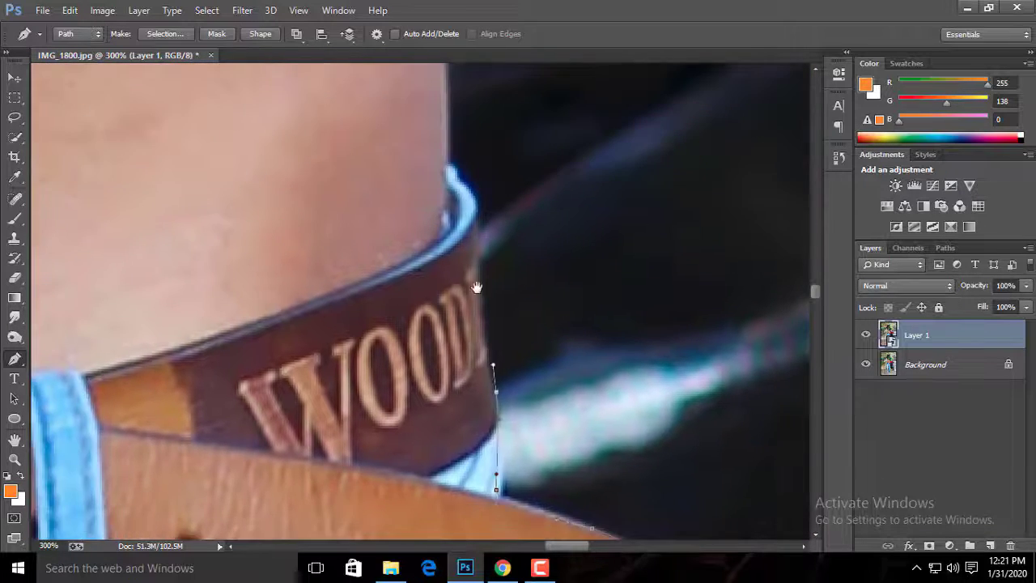
Step: Trace the right end of the belt and the jeans edge above it, turning inward along the waist
{"action": "key", "text": "ctrl+plus"}
{"action": "left_click_drag", "start_coordinate": [524, 453], "coordinate": [545, 467]}
{"action": "left_click_drag", "start_coordinate": [524, 264], "coordinate": [518, 321]}
{"action": "left_click_drag", "start_coordinate": [520, 279], "coordinate": [517, 249]}
{"action": "left_click", "coordinate": [484, 220]}
{"action": "left_click_drag", "start_coordinate": [233, 425], "coordinate": [551, 367]}
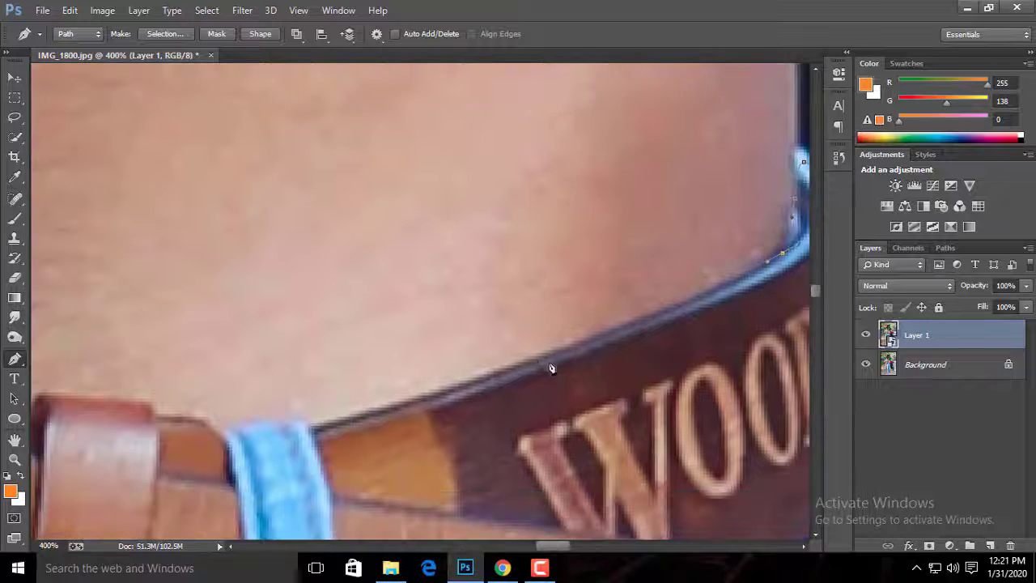
Step: Trace the belt's upper edge against the skin, past the belt loop toward the buckle
{"action": "left_click_drag", "start_coordinate": [401, 402], "coordinate": [596, 346]}
{"action": "left_click", "coordinate": [415, 363]}
{"action": "left_click", "coordinate": [387, 360]}
{"action": "left_click", "coordinate": [360, 341]}
{"action": "left_click_drag", "start_coordinate": [303, 336], "coordinate": [284, 337]}
{"action": "left_click_drag", "start_coordinate": [234, 347], "coordinate": [768, 387]}
Step: Carry the path over the top of the buckle and along the upper edge of the belt's left part
{"action": "left_click", "coordinate": [659, 328]}
{"action": "left_click", "coordinate": [610, 312]}
{"action": "left_click_drag", "start_coordinate": [212, 314], "coordinate": [462, 333]}
{"action": "left_click", "coordinate": [454, 332]}
{"action": "left_click_drag", "start_coordinate": [324, 302], "coordinate": [714, 359]}
{"action": "left_click", "coordinate": [717, 359]}
{"action": "left_click_drag", "start_coordinate": [267, 225], "coordinate": [523, 261]}
{"action": "left_click", "coordinate": [467, 283]}
Step: Trace the path around the belt's left end and down the outer edge of the waistband
{"action": "scroll", "coordinate": [433, 267], "scroll_direction": "down", "scroll_amount": 3}
{"action": "scroll", "coordinate": [409, 263], "scroll_direction": "up", "scroll_amount": 2}
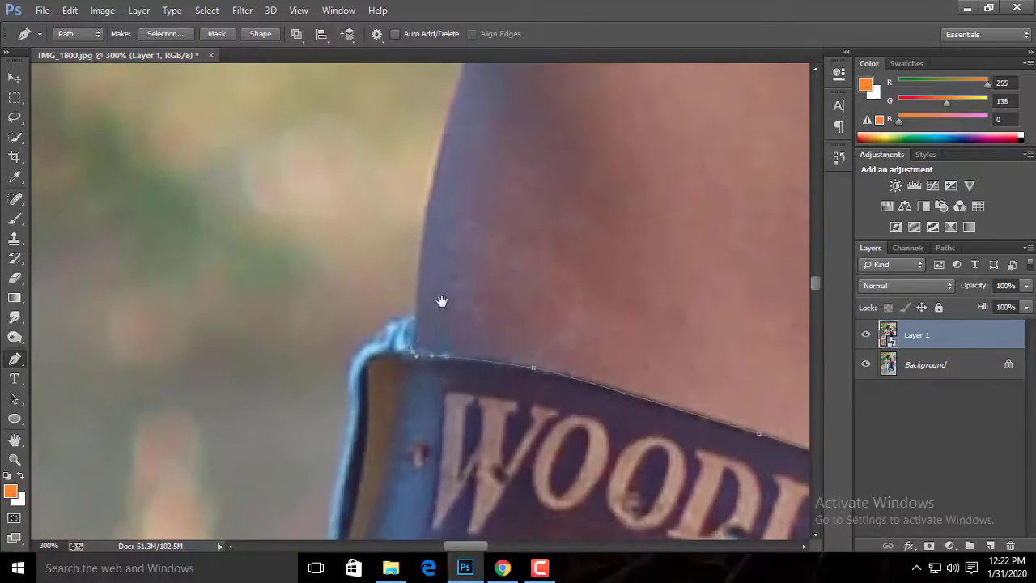
{"action": "scroll", "coordinate": [442, 299], "scroll_direction": "down", "scroll_amount": 7}
{"action": "scroll", "coordinate": [441, 288], "scroll_direction": "up", "scroll_amount": 4}
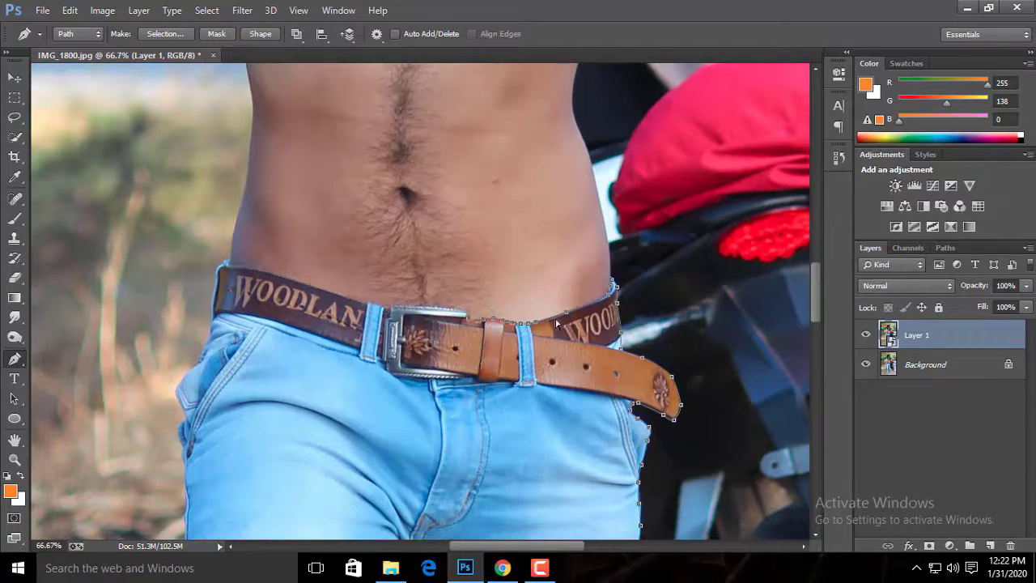
{"action": "scroll", "coordinate": [245, 299], "scroll_direction": "up", "scroll_amount": 4}
{"action": "left_click_drag", "start_coordinate": [195, 122], "coordinate": [485, 279]}
{"action": "left_click", "coordinate": [428, 240]}
{"action": "left_click_drag", "start_coordinate": [368, 417], "coordinate": [420, 236]}
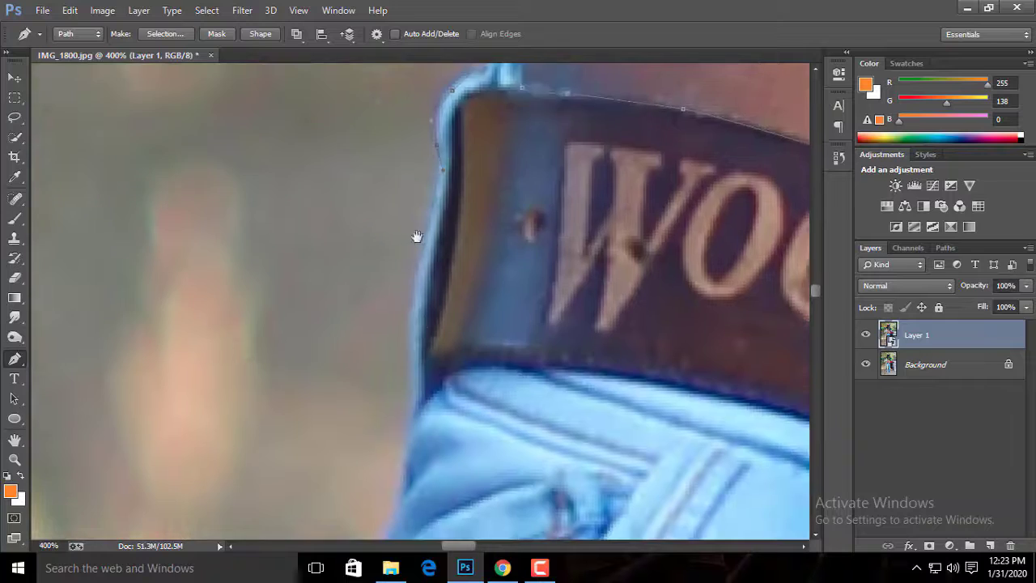
{"action": "left_click", "coordinate": [432, 282]}
{"action": "left_click", "coordinate": [427, 383]}
{"action": "left_click", "coordinate": [431, 410]}
Step: Outline the left outer edge of the jeans pocket below the waistband
{"action": "left_click_drag", "start_coordinate": [417, 462], "coordinate": [392, 282]}
{"action": "left_click", "coordinate": [393, 283]}
{"action": "left_click_drag", "start_coordinate": [323, 489], "coordinate": [393, 331]}
{"action": "left_click", "coordinate": [393, 331]}
{"action": "left_click_drag", "start_coordinate": [267, 497], "coordinate": [403, 294]}
{"action": "left_click", "coordinate": [403, 295]}
{"action": "left_click_drag", "start_coordinate": [431, 494], "coordinate": [350, 283]}
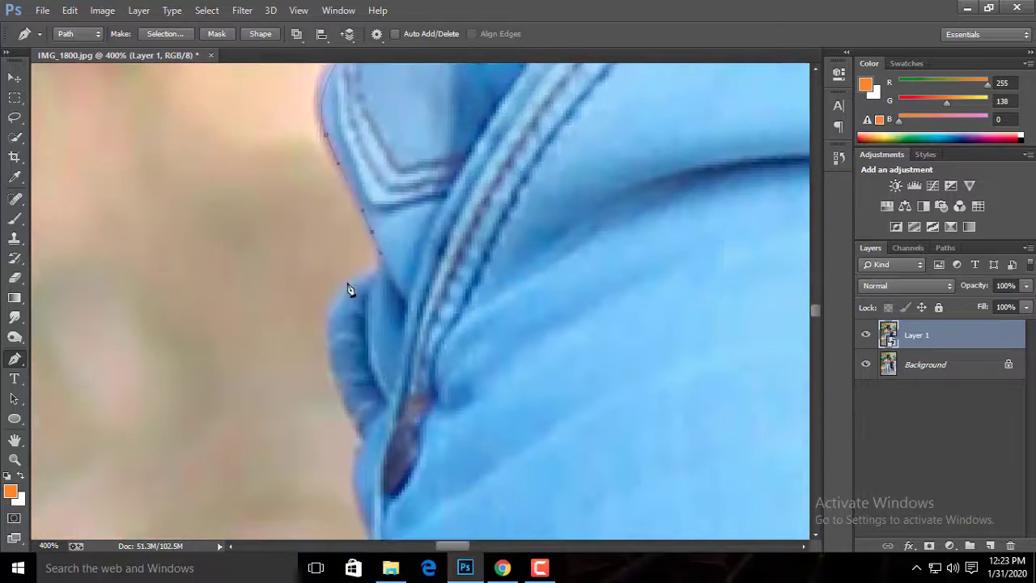
Step: Trace around the bulging fabric fold just below the left pocket
{"action": "left_click_drag", "start_coordinate": [331, 348], "coordinate": [346, 393]}
{"action": "left_click_drag", "start_coordinate": [354, 425], "coordinate": [353, 271]}
{"action": "left_click_drag", "start_coordinate": [369, 368], "coordinate": [377, 433]}
{"action": "left_click_drag", "start_coordinate": [380, 493], "coordinate": [389, 348]}
{"action": "left_click_drag", "start_coordinate": [388, 502], "coordinate": [346, 236]}
Step: Extend the path down the outer edge of the left-hand thigh
{"action": "left_click_drag", "start_coordinate": [336, 237], "coordinate": [342, 298]}
{"action": "left_click_drag", "start_coordinate": [347, 396], "coordinate": [372, 275]}
{"action": "left_click_drag", "start_coordinate": [369, 320], "coordinate": [370, 374]}
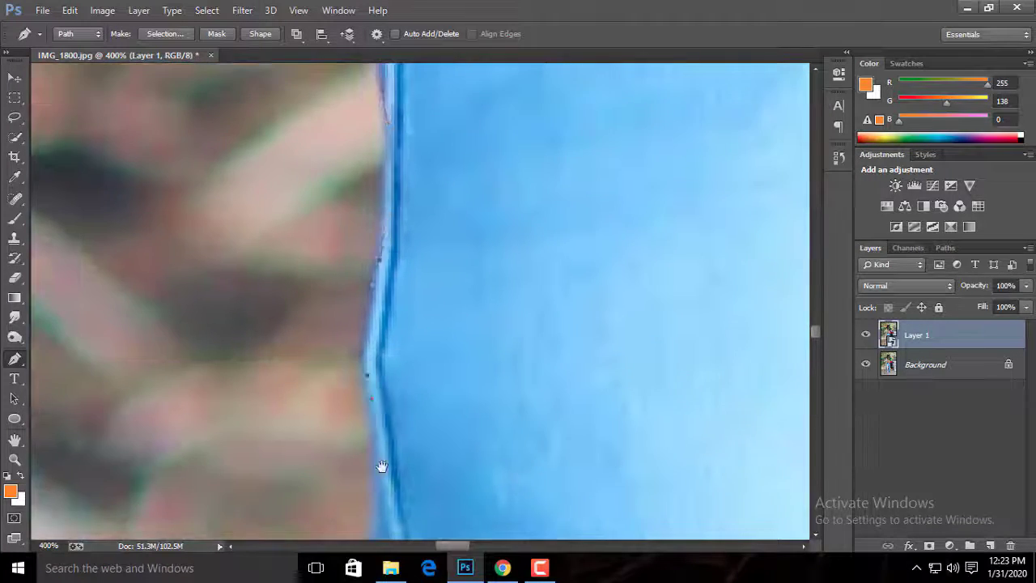
{"action": "left_click_drag", "start_coordinate": [397, 518], "coordinate": [432, 288]}
{"action": "left_click_drag", "start_coordinate": [444, 364], "coordinate": [450, 394]}
{"action": "left_click_drag", "start_coordinate": [466, 526], "coordinate": [443, 238]}
{"action": "left_click_drag", "start_coordinate": [462, 471], "coordinate": [466, 497]}
{"action": "left_click_drag", "start_coordinate": [468, 518], "coordinate": [434, 229]}
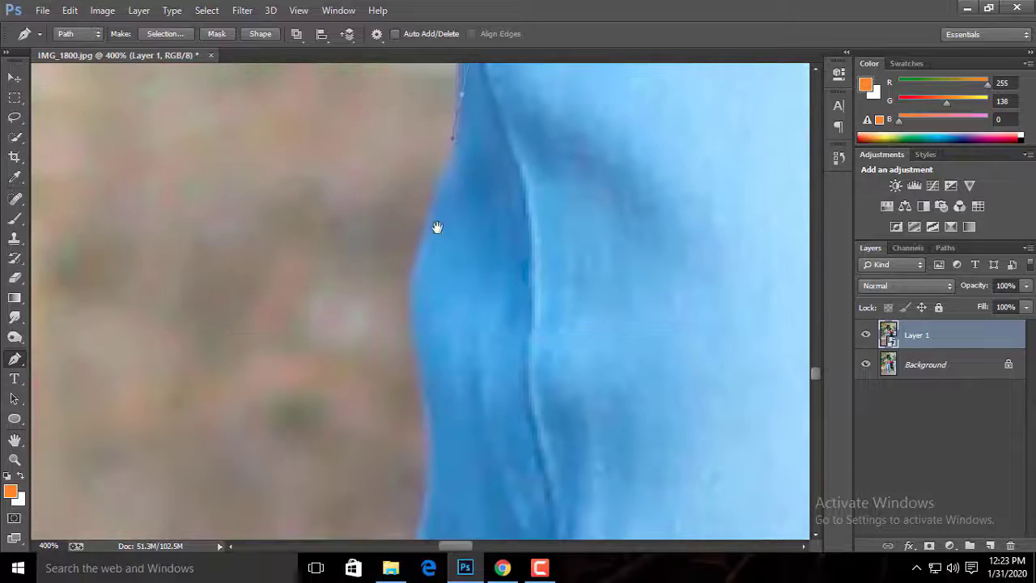
Step: Follow the outer edge of the left-hand leg around the fabric bulge and on downward
{"action": "left_click_drag", "start_coordinate": [424, 366], "coordinate": [428, 392]}
{"action": "left_click_drag", "start_coordinate": [431, 526], "coordinate": [457, 285]}
{"action": "left_click_drag", "start_coordinate": [470, 444], "coordinate": [467, 210]}
{"action": "left_click_drag", "start_coordinate": [418, 250], "coordinate": [416, 279]}
{"action": "left_click_drag", "start_coordinate": [418, 502], "coordinate": [458, 251]}
{"action": "left_click_drag", "start_coordinate": [456, 299], "coordinate": [460, 364]}
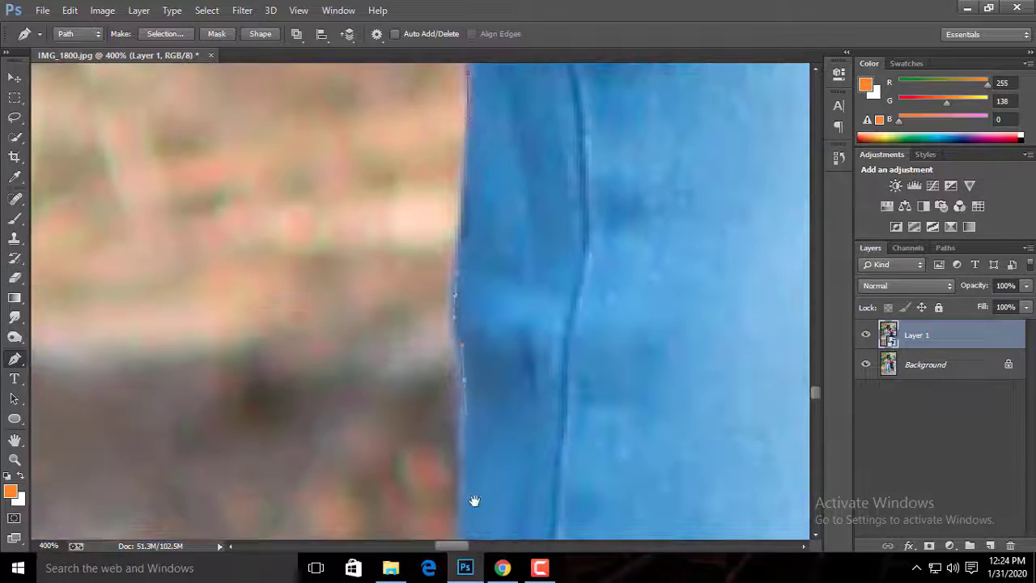
Step: Continue the path down the outer edge of the left-hand lower leg
{"action": "left_click_drag", "start_coordinate": [474, 502], "coordinate": [503, 243]}
{"action": "left_click_drag", "start_coordinate": [501, 272], "coordinate": [496, 300]}
{"action": "left_click_drag", "start_coordinate": [521, 518], "coordinate": [543, 267]}
{"action": "left_click_drag", "start_coordinate": [504, 283], "coordinate": [503, 313]}
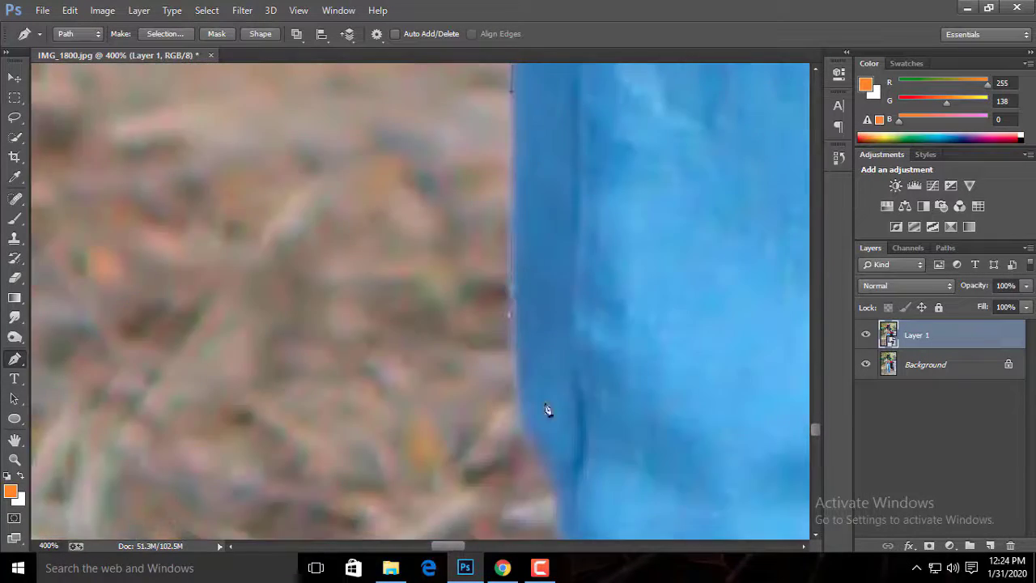
{"action": "left_click_drag", "start_coordinate": [554, 501], "coordinate": [539, 299]}
{"action": "left_click_drag", "start_coordinate": [504, 226], "coordinate": [524, 266]}
{"action": "left_click_drag", "start_coordinate": [537, 311], "coordinate": [532, 330]}
Step: Trace the left edge of the hand and the teal fabric beside it with the Pen tool
{"action": "scroll", "coordinate": [533, 418], "scroll_direction": "down", "scroll_amount": 7}
{"action": "scroll", "coordinate": [413, 113], "scroll_direction": "up", "scroll_amount": 5}
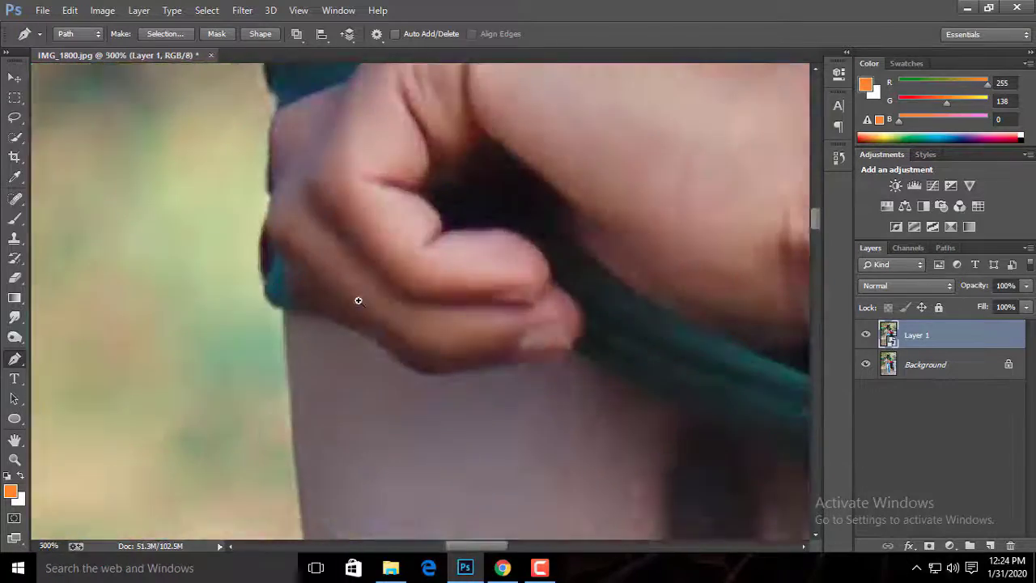
{"action": "scroll", "coordinate": [359, 305], "scroll_direction": "up", "scroll_amount": 2}
{"action": "left_click_drag", "start_coordinate": [323, 202], "coordinate": [453, 388]}
{"action": "left_click_drag", "start_coordinate": [369, 396], "coordinate": [365, 417]}
{"action": "left_click_drag", "start_coordinate": [364, 502], "coordinate": [316, 312]}
{"action": "left_click_drag", "start_coordinate": [302, 284], "coordinate": [303, 304]}
{"action": "left_click_drag", "start_coordinate": [311, 335], "coordinate": [315, 348]}
Step: Trace the path along the underside of the curled fingers
{"action": "left_click_drag", "start_coordinate": [336, 364], "coordinate": [356, 372]}
{"action": "left_click_drag", "start_coordinate": [431, 395], "coordinate": [449, 406]}
{"action": "left_click_drag", "start_coordinate": [526, 453], "coordinate": [323, 289]}
{"action": "left_click_drag", "start_coordinate": [321, 288], "coordinate": [341, 310]}
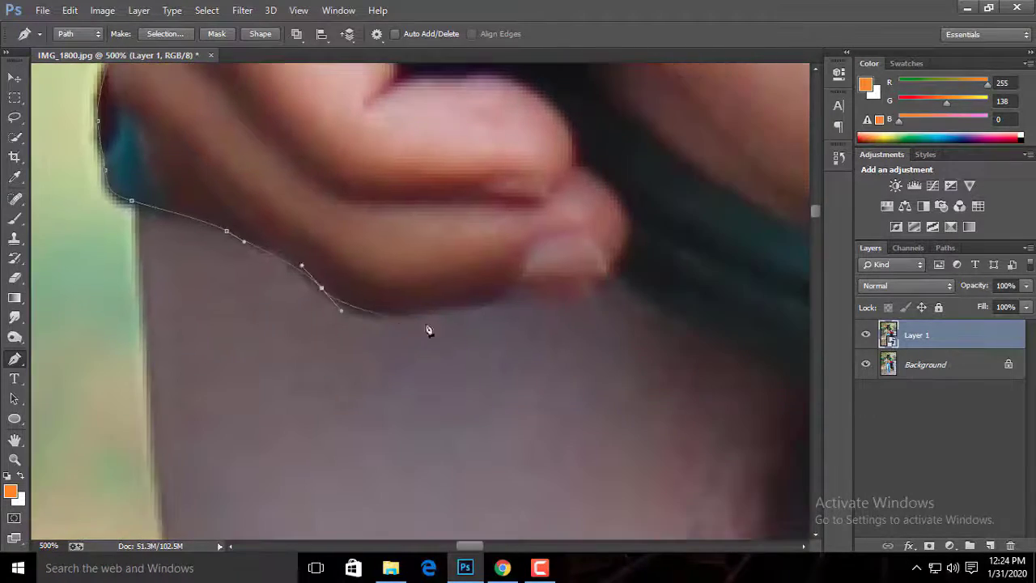
{"action": "left_click_drag", "start_coordinate": [761, 351], "coordinate": [286, 235]}
Step: Follow the lower edge of the dark teal garment from the fingers to its right-hand corner
{"action": "left_click_drag", "start_coordinate": [492, 335], "coordinate": [597, 397]}
{"action": "left_click_drag", "start_coordinate": [801, 490], "coordinate": [501, 344]}
{"action": "left_click_drag", "start_coordinate": [617, 380], "coordinate": [725, 429]}
{"action": "left_click_drag", "start_coordinate": [753, 478], "coordinate": [222, 296]}
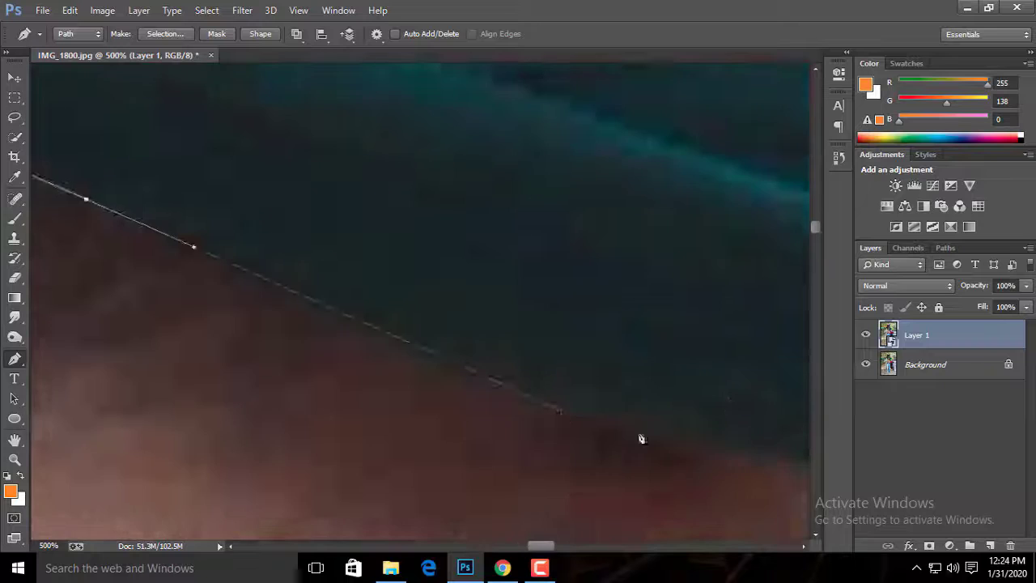
{"action": "left_click_drag", "start_coordinate": [567, 308], "coordinate": [667, 317]}
{"action": "left_click_drag", "start_coordinate": [801, 346], "coordinate": [426, 321]}
{"action": "left_click_drag", "start_coordinate": [481, 324], "coordinate": [531, 326]}
{"action": "left_click_drag", "start_coordinate": [624, 297], "coordinate": [677, 264]}
Step: Continue the Pen tool path around the rounded outer curve of the teal garment
{"action": "left_click_drag", "start_coordinate": [735, 206], "coordinate": [388, 437]}
{"action": "left_click_drag", "start_coordinate": [432, 421], "coordinate": [485, 356]}
{"action": "left_click_drag", "start_coordinate": [543, 251], "coordinate": [526, 331]}
{"action": "left_click_drag", "start_coordinate": [567, 305], "coordinate": [589, 236]}
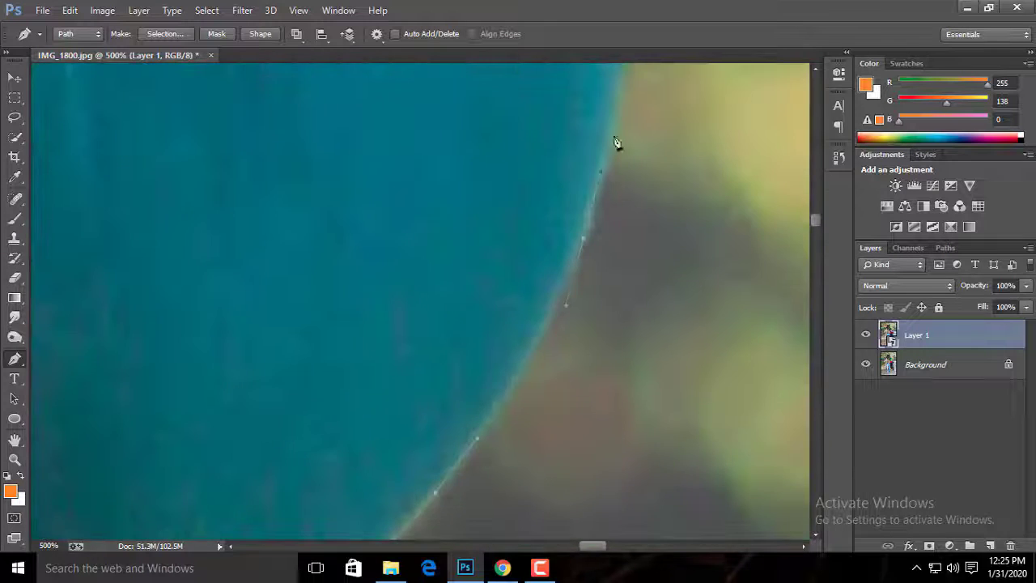
{"action": "left_click_drag", "start_coordinate": [618, 144], "coordinate": [528, 376]}
{"action": "key", "text": "ctrl+minus"}
Step: Trace the upper shoulder edge of the teal garment up to the stretched fabric
{"action": "left_click_drag", "start_coordinate": [519, 199], "coordinate": [499, 454]}
{"action": "left_click_drag", "start_coordinate": [500, 275], "coordinate": [476, 170]}
{"action": "left_click_drag", "start_coordinate": [485, 178], "coordinate": [567, 385]}
{"action": "left_click_drag", "start_coordinate": [496, 328], "coordinate": [468, 293]}
{"action": "left_click_drag", "start_coordinate": [308, 208], "coordinate": [562, 396]}
{"action": "left_click_drag", "start_coordinate": [561, 392], "coordinate": [529, 392]}
Step: Follow the outer edge of the stretched teal fabric up towards the raised hand's thumb
{"action": "left_click_drag", "start_coordinate": [471, 356], "coordinate": [523, 439]}
{"action": "left_click_drag", "start_coordinate": [483, 254], "coordinate": [477, 225]}
{"action": "left_click_drag", "start_coordinate": [447, 114], "coordinate": [488, 244]}
{"action": "left_click_drag", "start_coordinate": [437, 91], "coordinate": [503, 267]}
{"action": "left_click_drag", "start_coordinate": [504, 266], "coordinate": [485, 214]}
Step: Trace the edge of the thumb up to where it meets the palm
{"action": "left_click_drag", "start_coordinate": [457, 121], "coordinate": [495, 314]}
{"action": "left_click_drag", "start_coordinate": [491, 321], "coordinate": [488, 294]}
{"action": "left_click_drag", "start_coordinate": [474, 185], "coordinate": [509, 334]}
{"action": "left_click_drag", "start_coordinate": [481, 296], "coordinate": [439, 450]}
{"action": "left_click_drag", "start_coordinate": [477, 324], "coordinate": [488, 300]}
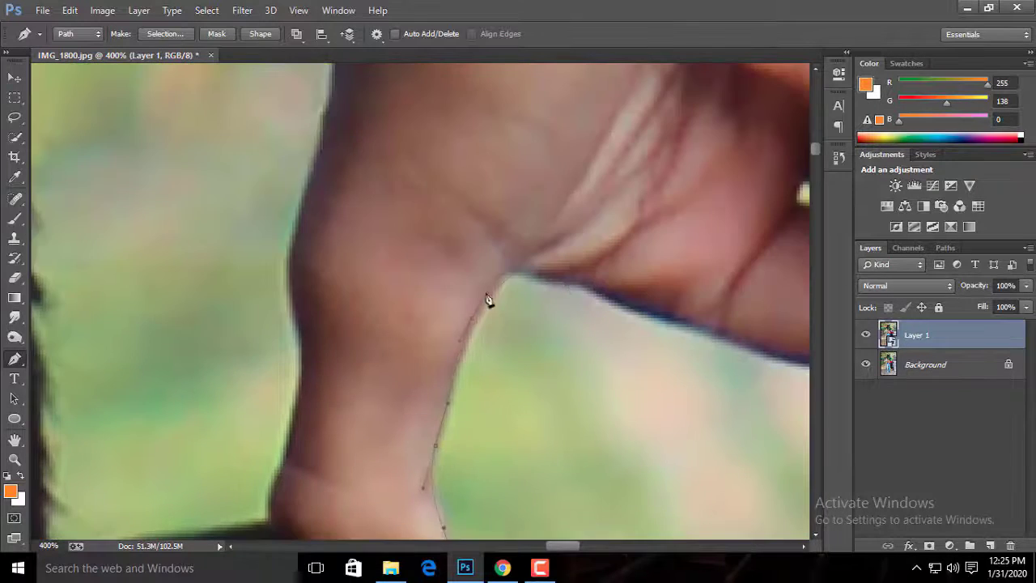
Step: Outline the lower edge of the raised palm and the lower fingertips with the Pen tool
{"action": "left_click_drag", "start_coordinate": [647, 340], "coordinate": [237, 298]}
{"action": "left_click_drag", "start_coordinate": [462, 330], "coordinate": [506, 329]}
{"action": "left_click_drag", "start_coordinate": [548, 257], "coordinate": [544, 212]}
{"action": "left_click_drag", "start_coordinate": [535, 216], "coordinate": [532, 262]}
{"action": "left_click_drag", "start_coordinate": [602, 255], "coordinate": [606, 222]}
{"action": "mouse_move", "coordinate": [581, 214]}
{"action": "left_mouse_down"}
{"action": "mouse_move", "coordinate": [580, 329]}
{"action": "mouse_move", "coordinate": [539, 302]}
{"action": "left_mouse_up"}
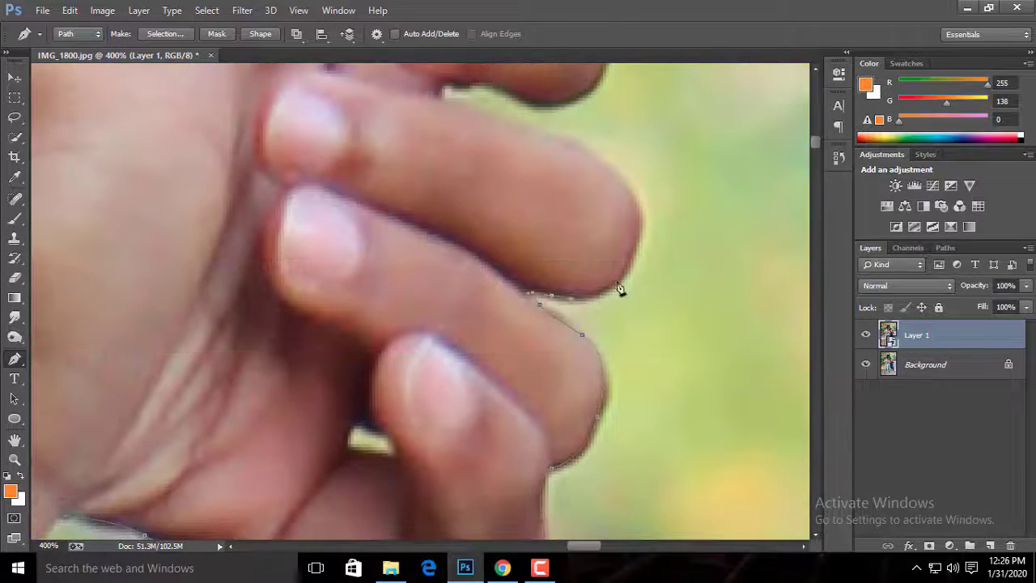
Step: Trace the path around the upper two fingertips of the raised hand and the gap between them
{"action": "left_click_drag", "start_coordinate": [618, 281], "coordinate": [632, 263]}
{"action": "left_click_drag", "start_coordinate": [617, 182], "coordinate": [617, 338]}
{"action": "left_click_drag", "start_coordinate": [621, 332], "coordinate": [584, 308]}
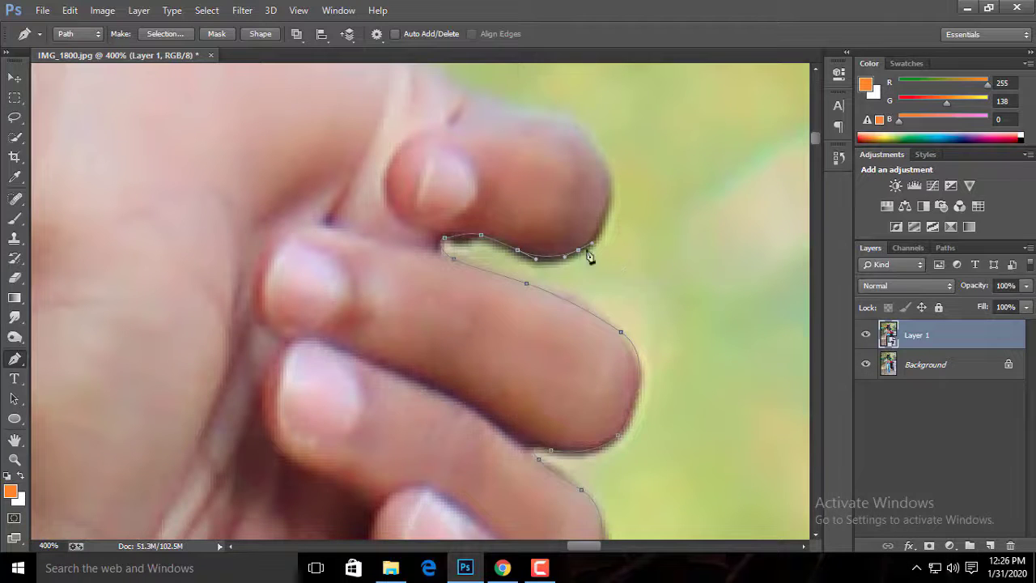
{"action": "left_click_drag", "start_coordinate": [590, 253], "coordinate": [626, 395]}
{"action": "left_click_drag", "start_coordinate": [641, 350], "coordinate": [645, 327]}
Step: Continue the path along the back of the raised hand to the watch strap
{"action": "left_click_drag", "start_coordinate": [598, 263], "coordinate": [680, 365]}
{"action": "left_click_drag", "start_coordinate": [645, 356], "coordinate": [607, 345]}
{"action": "left_click_drag", "start_coordinate": [454, 251], "coordinate": [648, 315]}
{"action": "left_click_drag", "start_coordinate": [563, 322], "coordinate": [520, 293]}
{"action": "left_click_drag", "start_coordinate": [453, 259], "coordinate": [656, 308]}
{"action": "left_click_drag", "start_coordinate": [640, 319], "coordinate": [568, 316]}
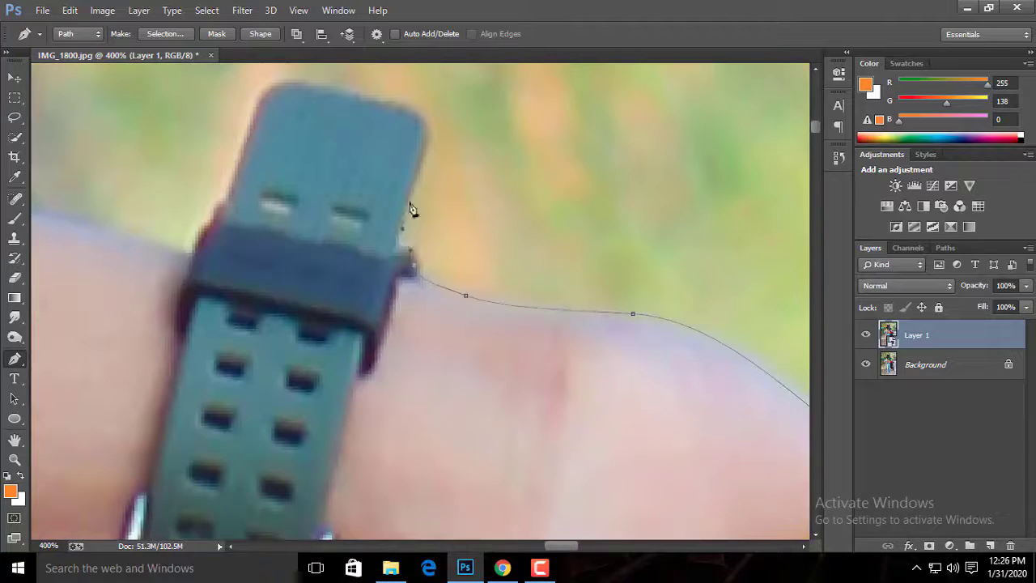
Step: Trace the path around the protruding end of the watch strap and back to the forearm
{"action": "left_click_drag", "start_coordinate": [426, 150], "coordinate": [429, 124]}
{"action": "left_click_drag", "start_coordinate": [421, 133], "coordinate": [432, 275]}
{"action": "left_click_drag", "start_coordinate": [409, 242], "coordinate": [385, 233]}
{"action": "left_click_drag", "start_coordinate": [170, 391], "coordinate": [138, 378]}
{"action": "left_click_drag", "start_coordinate": [134, 356], "coordinate": [752, 413]}
Step: Follow the upper edge of the raised forearm to the elbow with the Pen tool
{"action": "left_click_drag", "start_coordinate": [414, 348], "coordinate": [636, 348]}
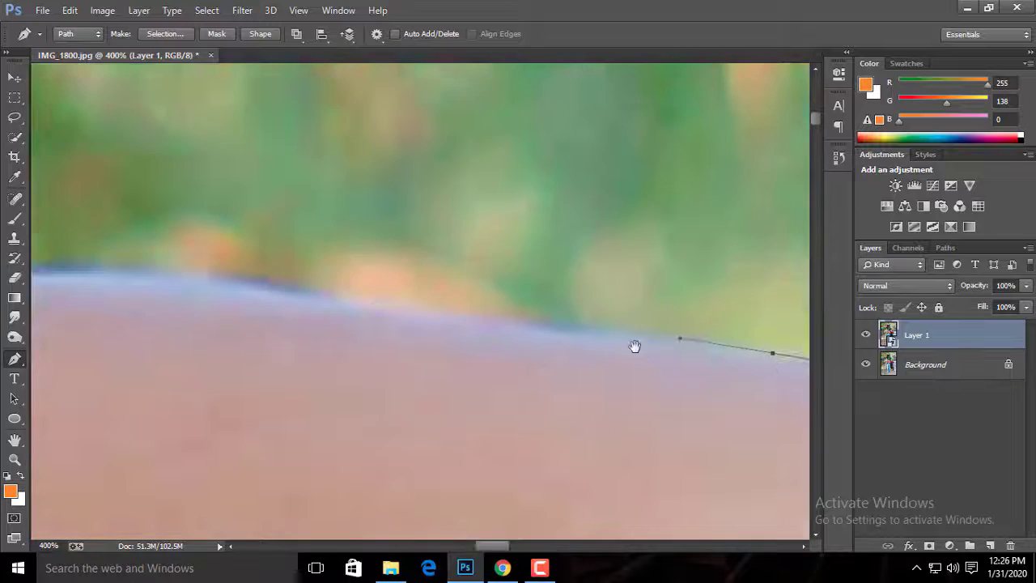
{"action": "left_click_drag", "start_coordinate": [543, 340], "coordinate": [474, 331]}
{"action": "left_click_drag", "start_coordinate": [337, 333], "coordinate": [293, 327]}
{"action": "left_click_drag", "start_coordinate": [215, 320], "coordinate": [172, 317]}
{"action": "left_click_drag", "start_coordinate": [137, 421], "coordinate": [584, 253]}
{"action": "left_click_drag", "start_coordinate": [496, 307], "coordinate": [476, 368]}
Step: Trace the outer edge of the upper arm down from the elbow
{"action": "left_click_drag", "start_coordinate": [457, 477], "coordinate": [559, 186]}
{"action": "left_click_drag", "start_coordinate": [477, 428], "coordinate": [479, 194]}
{"action": "left_click_drag", "start_coordinate": [462, 421], "coordinate": [486, 187]}
{"action": "left_click_drag", "start_coordinate": [476, 477], "coordinate": [461, 157]}
{"action": "left_click_drag", "start_coordinate": [471, 449], "coordinate": [482, 518]}
Step: Continue the path from the lower end of the upper arm onto the tip of the teal sleeve
{"action": "left_click_drag", "start_coordinate": [477, 494], "coordinate": [486, 105]}
{"action": "left_click_drag", "start_coordinate": [513, 294], "coordinate": [527, 345]}
{"action": "left_click_drag", "start_coordinate": [533, 386], "coordinate": [528, 404]}
{"action": "left_click_drag", "start_coordinate": [518, 457], "coordinate": [563, 201]}
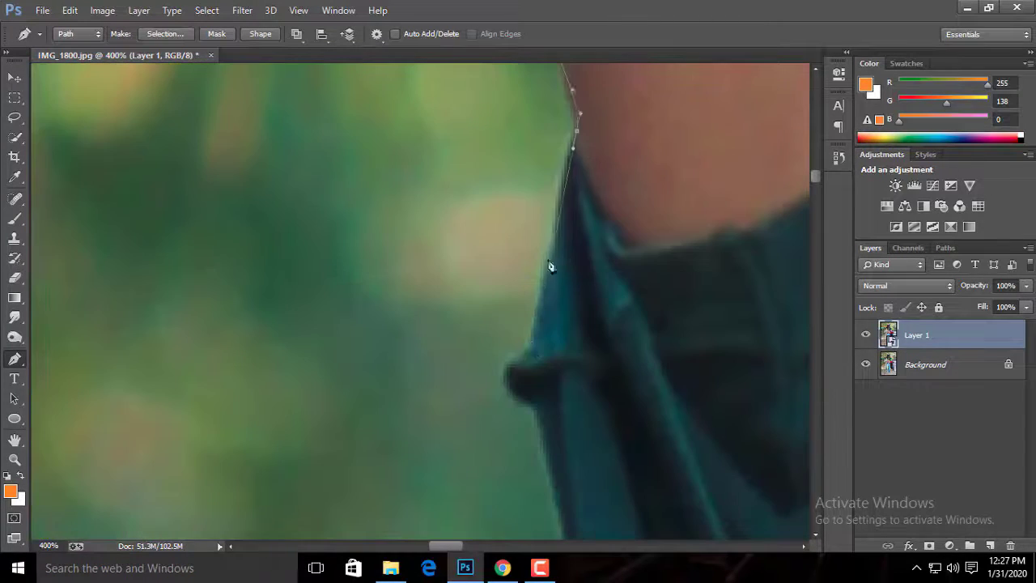
Step: Trace the outer edge of the teal sleeve down to the lower hand and close the path at its starting point
{"action": "left_click_drag", "start_coordinate": [543, 430], "coordinate": [489, 186]}
{"action": "left_click_drag", "start_coordinate": [511, 332], "coordinate": [518, 370]}
{"action": "left_click_drag", "start_coordinate": [519, 397], "coordinate": [489, 161]}
{"action": "left_click_drag", "start_coordinate": [542, 375], "coordinate": [548, 414]}
{"action": "left_click_drag", "start_coordinate": [551, 441], "coordinate": [473, 256]}
{"action": "left_click_drag", "start_coordinate": [507, 298], "coordinate": [510, 322]}
{"action": "left_click_drag", "start_coordinate": [529, 363], "coordinate": [541, 386]}
{"action": "left_click_drag", "start_coordinate": [544, 404], "coordinate": [508, 202]}
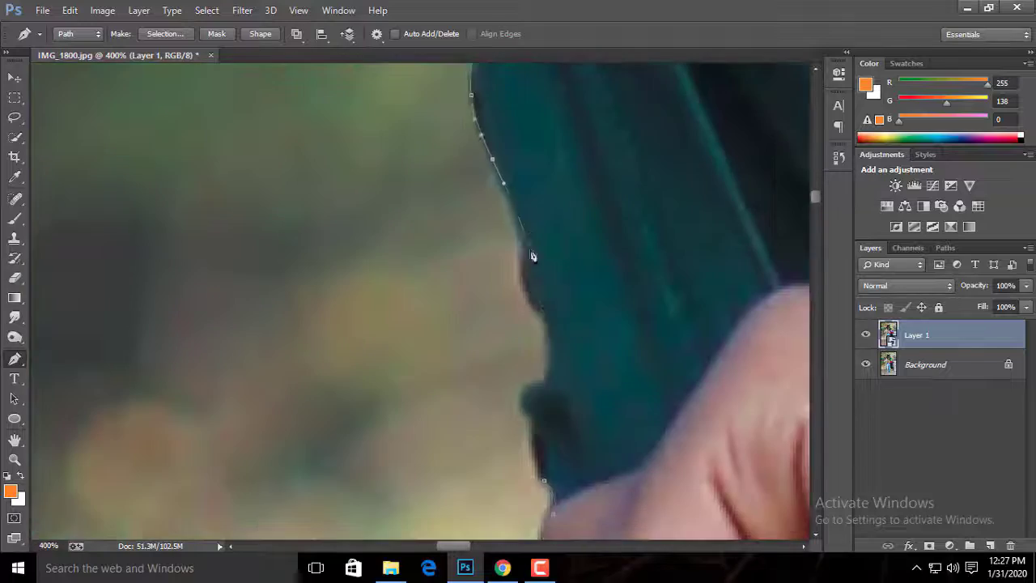
{"action": "left_click", "coordinate": [544, 480]}
Step: Outline the background gap enclosed by the hair, wristwatch, thumb and stretched fabric as an inner path
{"action": "key", "text": "ctrl+0"}
{"action": "scroll", "coordinate": [432, 109], "scroll_direction": "up", "scroll_amount": 5}
{"action": "scroll", "coordinate": [599, 137], "scroll_direction": "up", "scroll_amount": 2}
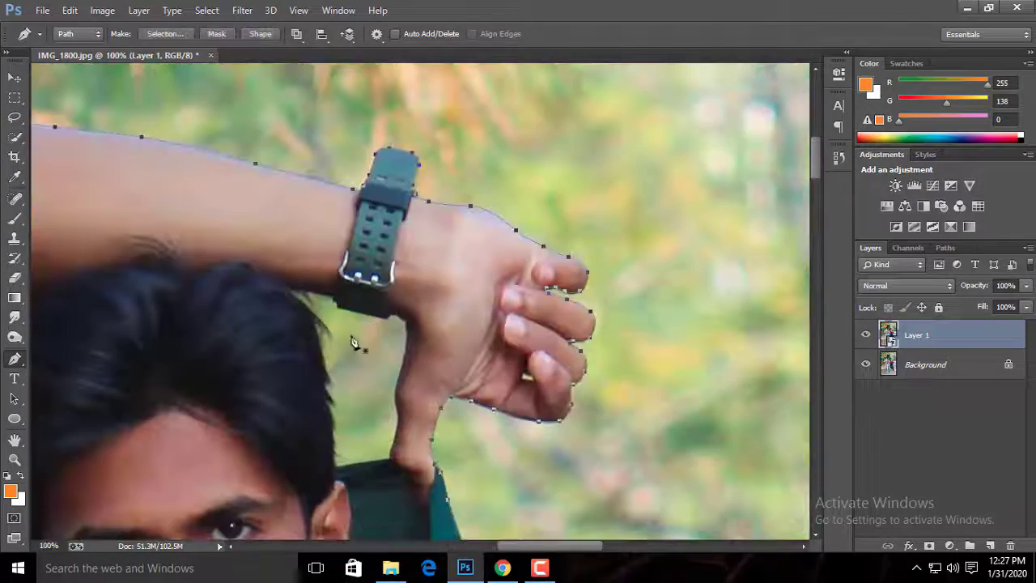
{"action": "scroll", "coordinate": [308, 296], "scroll_direction": "up", "scroll_amount": 2}
{"action": "left_click", "coordinate": [337, 288]}
{"action": "left_click", "coordinate": [396, 302]}
{"action": "left_click_drag", "start_coordinate": [615, 382], "coordinate": [616, 398]}
{"action": "left_click_drag", "start_coordinate": [619, 477], "coordinate": [601, 328]}
{"action": "left_click_drag", "start_coordinate": [588, 439], "coordinate": [560, 267]}
{"action": "left_click_drag", "start_coordinate": [551, 386], "coordinate": [551, 284]}
{"action": "left_click_drag", "start_coordinate": [493, 299], "coordinate": [666, 300]}
{"action": "left_click_drag", "start_coordinate": [581, 158], "coordinate": [610, 317]}
Step: Turn the paths into a selection and feather it by 0.2 pixels
{"action": "key", "text": "ctrl+0"}
{"action": "key", "text": "l"}
{"action": "right_click", "coordinate": [369, 242]}
{"action": "left_click", "coordinate": [401, 283]}
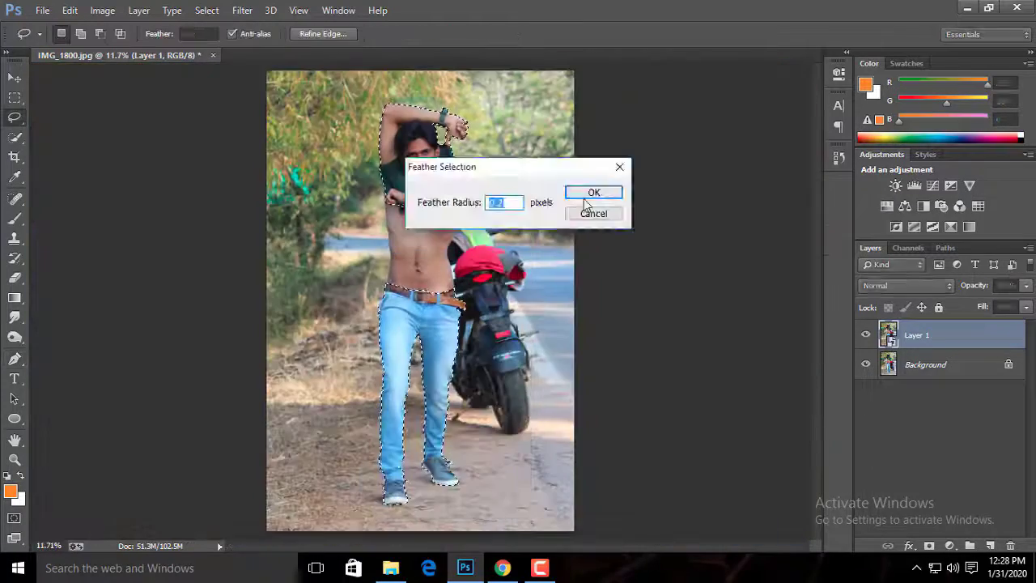
{"action": "left_click", "coordinate": [588, 198]}
Step: Open Refine Edge for the selection and brush along the hair edge facing the raised hand
{"action": "right_click", "coordinate": [418, 237]}
{"action": "left_click", "coordinate": [449, 296]}
{"action": "scroll", "coordinate": [420, 162], "scroll_direction": "up", "scroll_amount": 5}
{"action": "left_click_drag", "start_coordinate": [503, 434], "coordinate": [515, 252]}
{"action": "scroll", "coordinate": [515, 252], "scroll_direction": "up", "scroll_amount": 3}
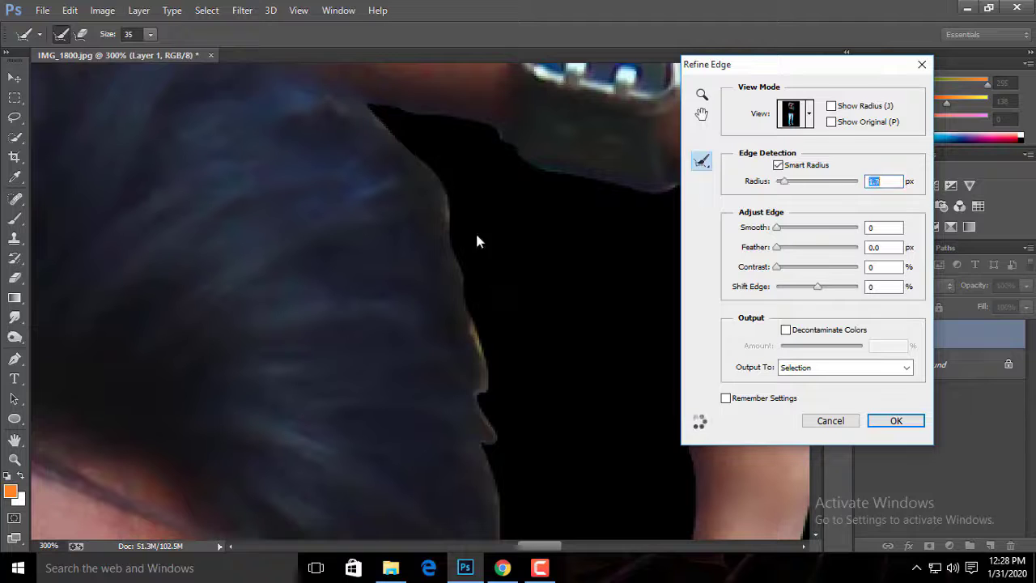
{"action": "left_click_drag", "start_coordinate": [408, 149], "coordinate": [510, 531]}
{"action": "left_click_drag", "start_coordinate": [610, 349], "coordinate": [571, 34]}
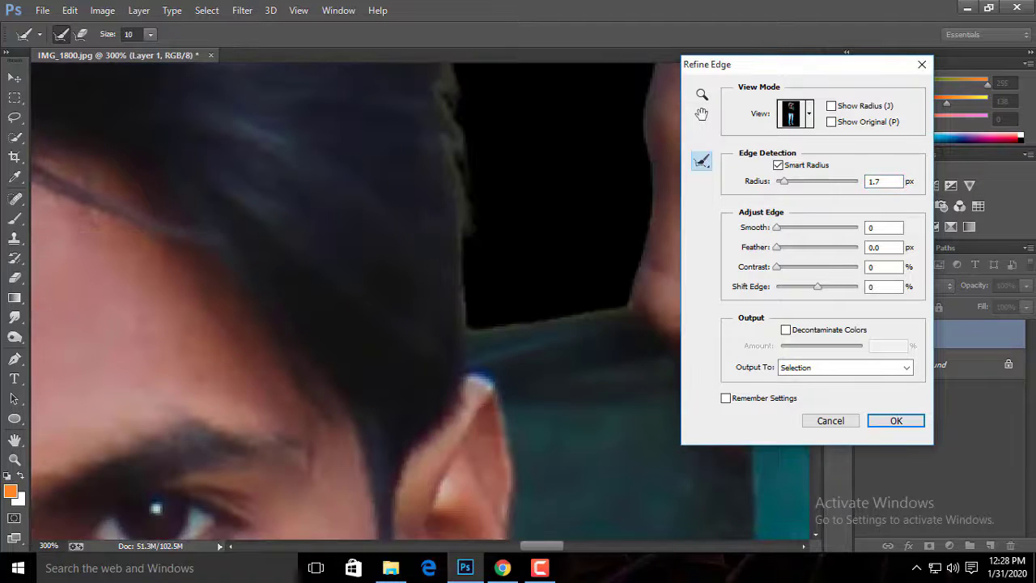
Step: Refine the selection edge with a radius of 2.3 px and a Shift Edge of -23%, and apply it
{"action": "key", "text": "ctrl+0"}
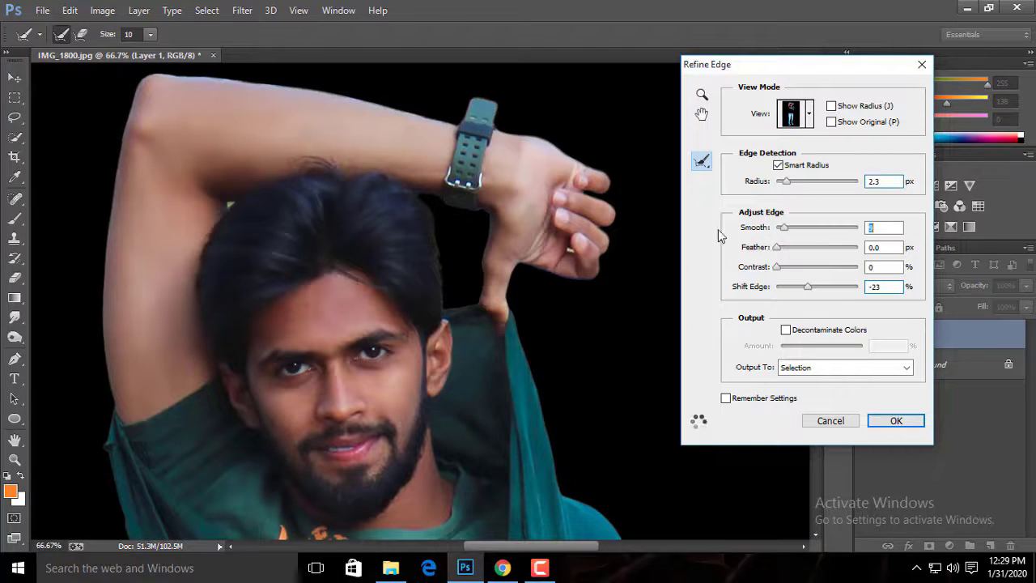
{"action": "key", "text": "ctrl+0"}
{"action": "left_click", "coordinate": [896, 420]}
Step: Add a layer mask to Layer 1 from the selection and hide the Background layer
{"action": "left_click", "coordinate": [929, 545]}
{"action": "left_click", "coordinate": [865, 364]}
{"action": "left_click", "coordinate": [927, 364]}
Step: Add a dark navy solid color fill layer beneath the masked man
{"action": "left_click", "coordinate": [950, 546]}
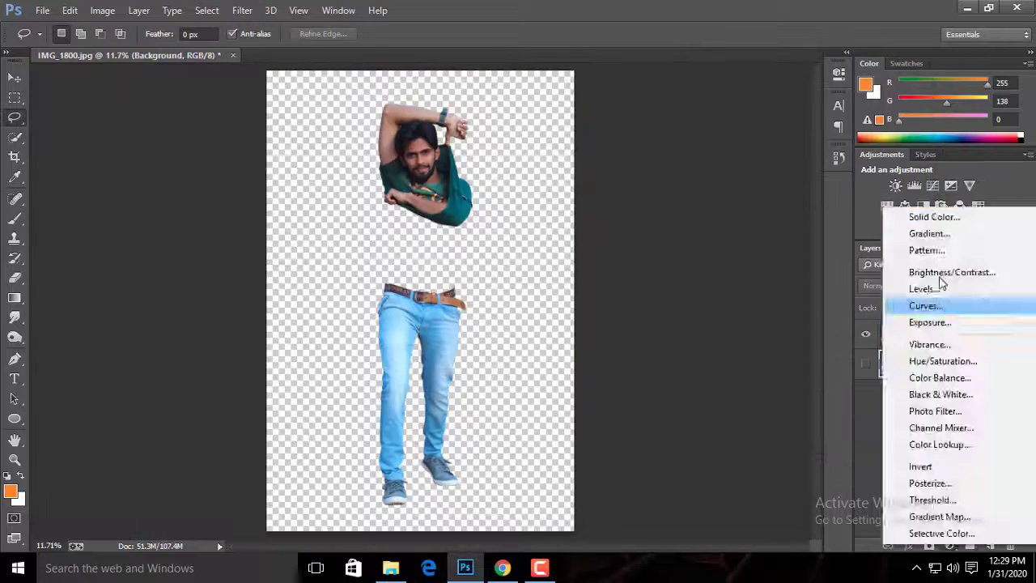
{"action": "left_click", "coordinate": [935, 216]}
{"action": "left_click", "coordinate": [900, 281]}
{"action": "left_click", "coordinate": [735, 312]}
{"action": "left_click", "coordinate": [899, 224]}
{"action": "left_click", "coordinate": [789, 325]}
{"action": "left_click", "coordinate": [1018, 146]}
Step: Change the workspace color around the canvas to white and select Layer 1
{"action": "right_click", "coordinate": [659, 239]}
{"action": "left_click", "coordinate": [700, 333]}
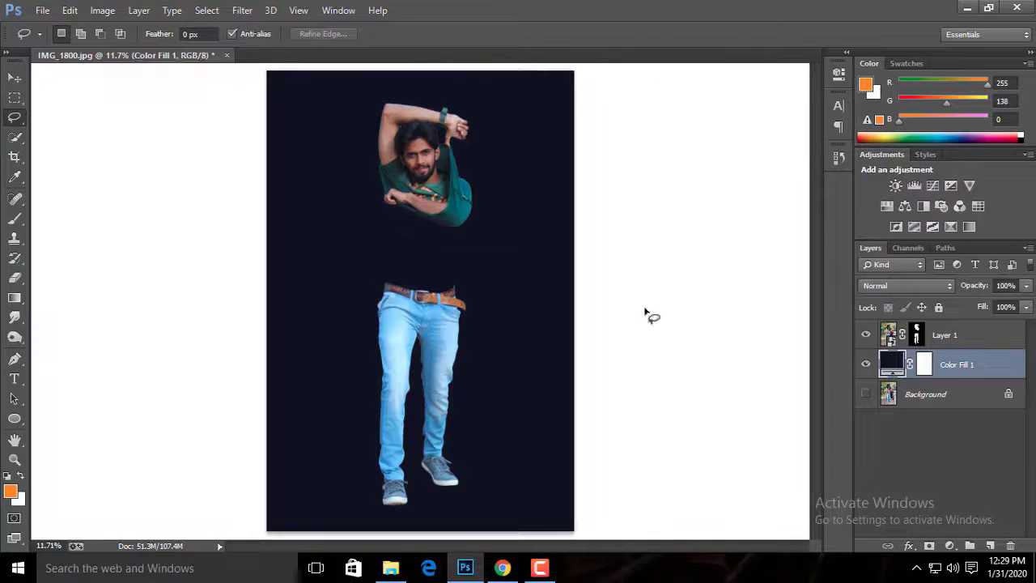
{"action": "left_click", "coordinate": [944, 335]}
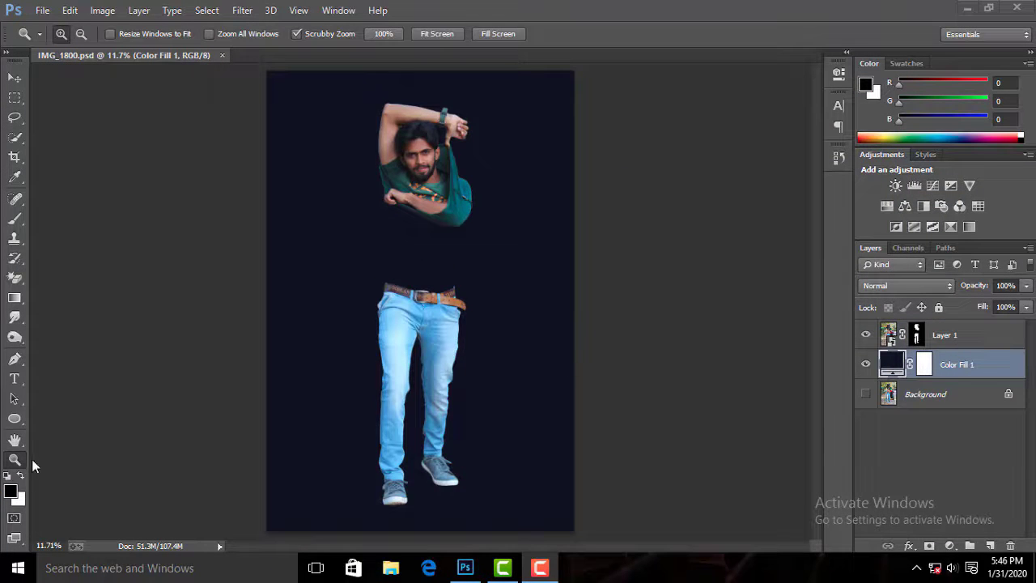
Step: Paint black on Layer 1's mask with a 5 px brush to hide the green remnant between arm and hair
{"action": "left_click", "coordinate": [439, 194]}
{"action": "left_click", "coordinate": [438, 191]}
{"action": "left_click", "coordinate": [432, 182]}
{"action": "left_click", "coordinate": [432, 183]}
{"action": "left_click", "coordinate": [421, 183]}
{"action": "left_click", "coordinate": [277, 176]}
{"action": "left_click", "coordinate": [277, 177]}
{"action": "left_click", "coordinate": [281, 198]}
{"action": "left_click", "coordinate": [281, 199]}
{"action": "left_click", "coordinate": [295, 205]}
{"action": "left_click", "coordinate": [307, 213]}
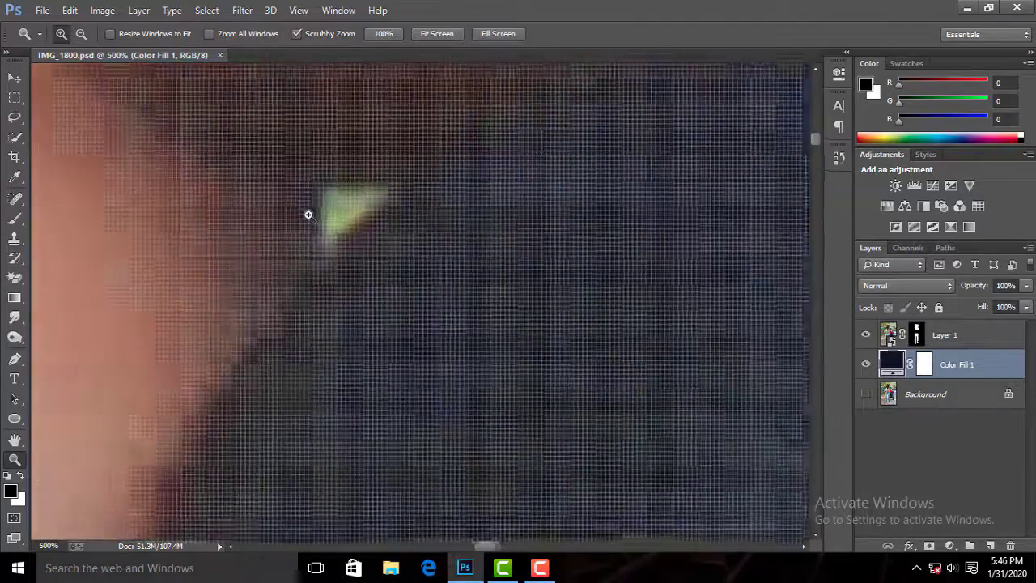
{"action": "left_click", "coordinate": [307, 213]}
{"action": "left_click", "coordinate": [307, 213]}
{"action": "left_click", "coordinate": [919, 335]}
{"action": "left_click", "coordinate": [18, 218]}
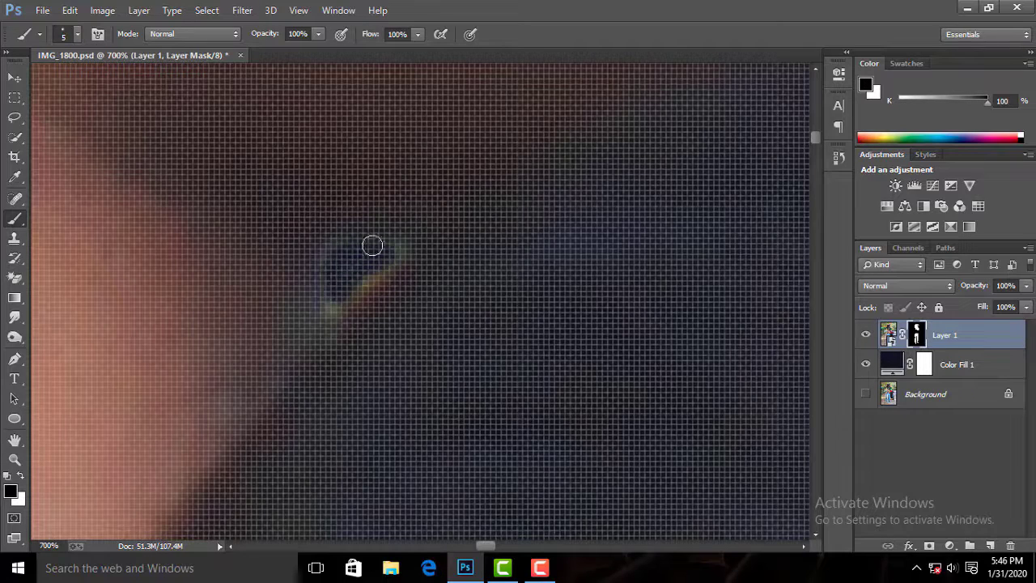
Step: Paint black on Layer 1's mask to hide the background remnant in the small gap between the raised hand's fingers
{"action": "key", "text": "ctrl+0"}
{"action": "left_click", "coordinate": [490, 386], "text": "ctrl"}
{"action": "left_click", "coordinate": [441, 221], "text": "ctrl"}
{"action": "left_click", "coordinate": [437, 212], "text": "ctrl"}
{"action": "left_click_drag", "start_coordinate": [437, 170], "coordinate": [441, 397]}
{"action": "left_click", "coordinate": [560, 250], "text": "ctrl"}
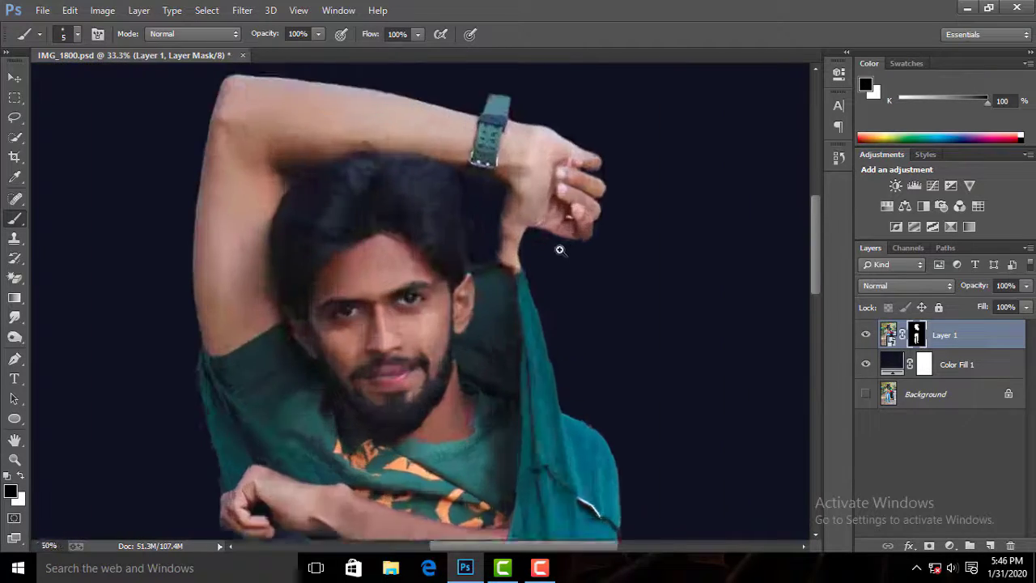
{"action": "left_click", "coordinate": [559, 245], "text": "ctrl"}
{"action": "left_click", "coordinate": [374, 302], "text": "ctrl"}
{"action": "left_click", "coordinate": [339, 279], "text": "ctrl"}
{"action": "left_click", "coordinate": [372, 313], "text": "ctrl"}
{"action": "left_click", "coordinate": [401, 312], "text": "ctrl"}
{"action": "left_click", "coordinate": [405, 315], "text": "ctrl"}
{"action": "left_click", "coordinate": [407, 335], "text": "ctrl"}
{"action": "key", "text": "bracketleft"}
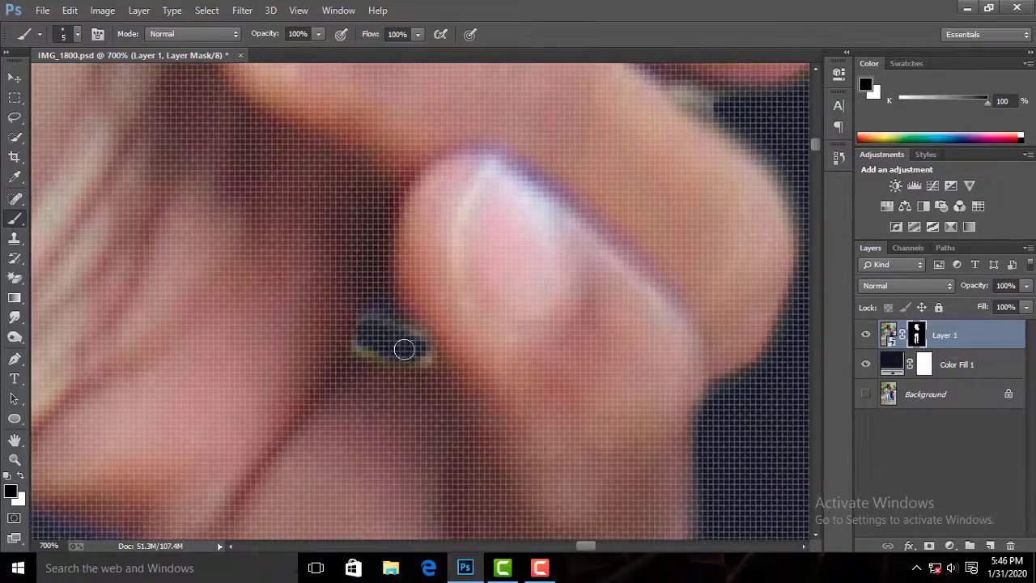
{"action": "left_click_drag", "start_coordinate": [467, 326], "coordinate": [486, 368]}
{"action": "key", "text": "ctrl+0"}
{"action": "left_click", "coordinate": [439, 282], "text": "ctrl"}
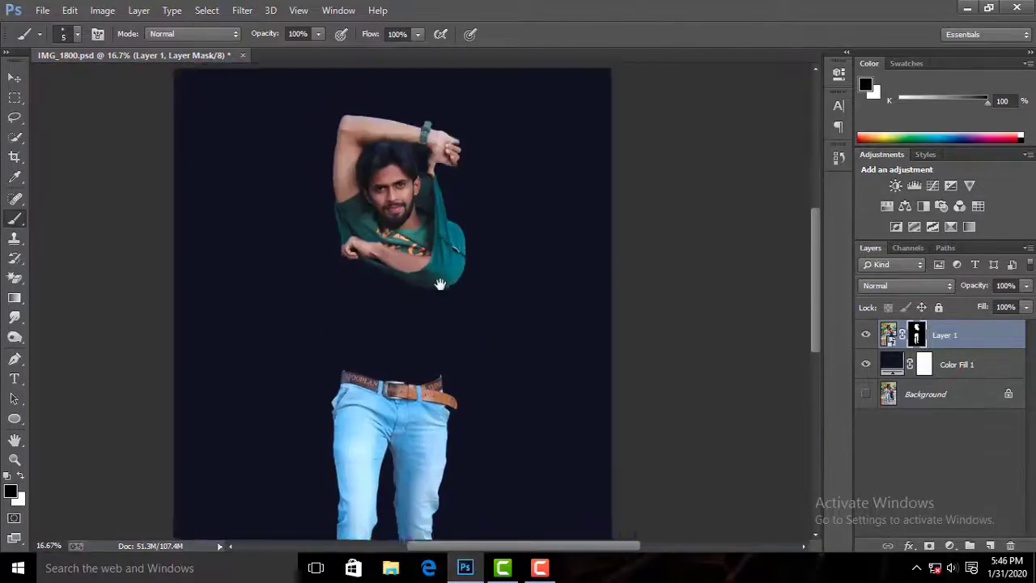
{"action": "left_click_drag", "start_coordinate": [439, 282], "coordinate": [410, 360]}
{"action": "left_click", "coordinate": [393, 314], "text": "ctrl"}
{"action": "left_click", "coordinate": [391, 313], "text": "ctrl"}
{"action": "key", "text": "ctrl+0"}
Step: Float the IMG_1800.psd document window and open the forest image mt.jpg
{"action": "left_click_drag", "start_coordinate": [229, 57], "coordinate": [236, 63]}
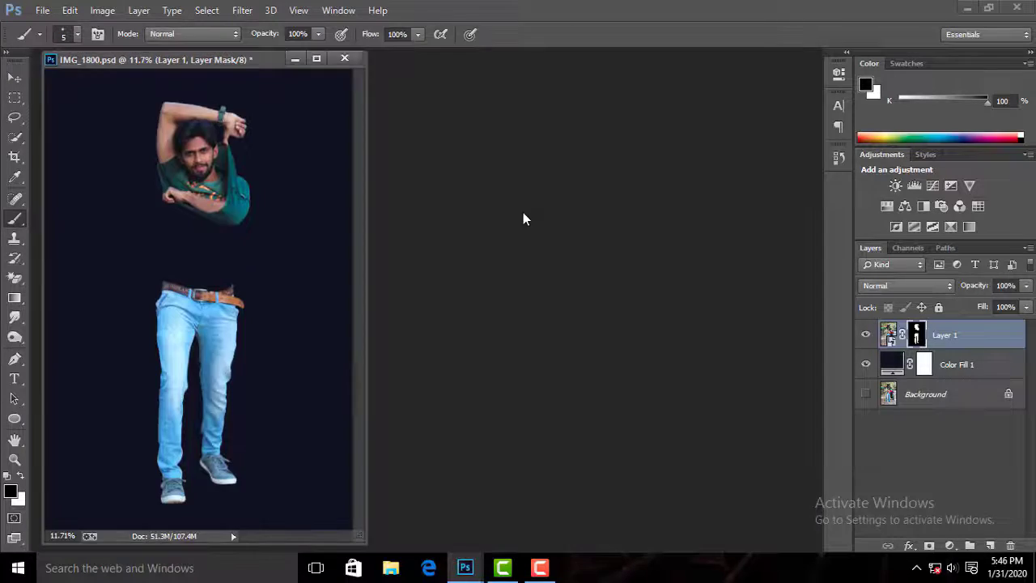
{"action": "double_click", "coordinate": [523, 212]}
{"action": "double_click", "coordinate": [507, 139]}
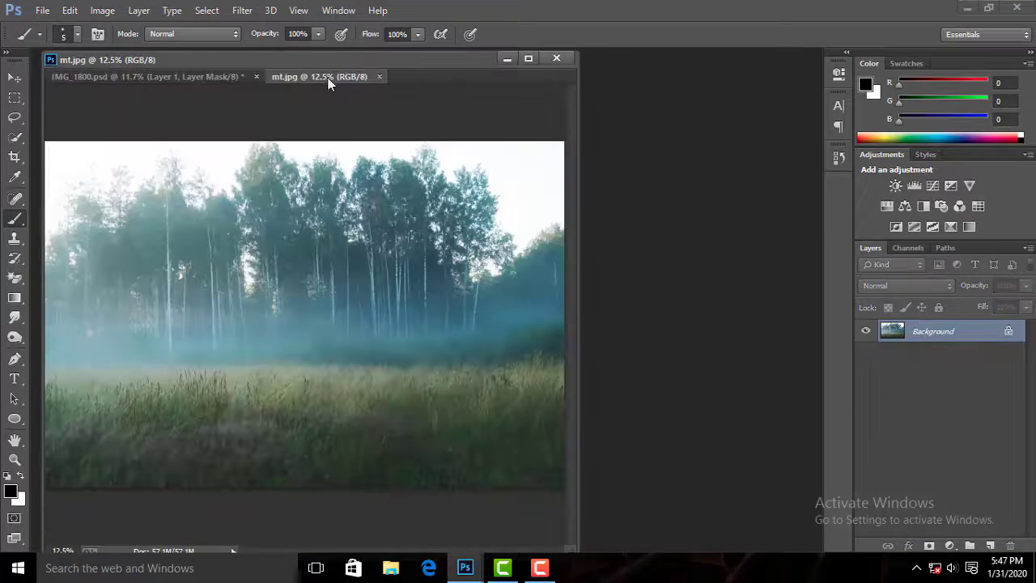
Step: Copy the forest image into IMG_1800.psd with the Move tool and close mt.jpg without saving
{"action": "left_click", "coordinate": [13, 77]}
{"action": "left_click_drag", "start_coordinate": [331, 78], "coordinate": [508, 91]}
{"action": "left_click_drag", "start_coordinate": [526, 220], "coordinate": [339, 190]}
{"action": "left_click", "coordinate": [957, 90]}
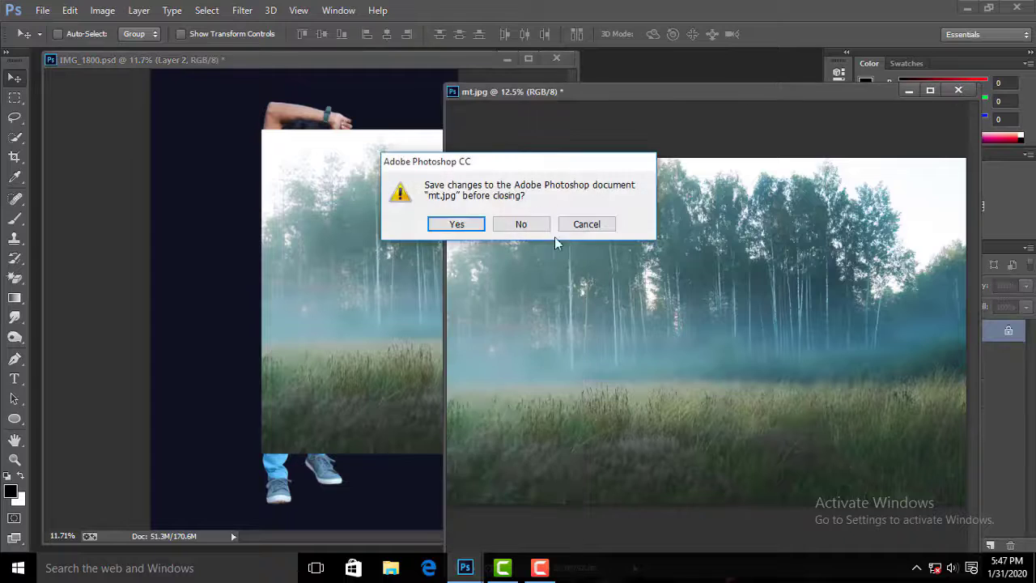
{"action": "left_click", "coordinate": [521, 224]}
Step: Reposition the forest image on the canvas, then place its layer beneath Layer 1 and hide it
{"action": "left_click_drag", "start_coordinate": [408, 63], "coordinate": [463, 56]}
{"action": "left_click_drag", "start_coordinate": [514, 285], "coordinate": [307, 305]}
{"action": "left_click_drag", "start_coordinate": [972, 338], "coordinate": [971, 366]}
{"action": "left_click", "coordinate": [866, 364]}
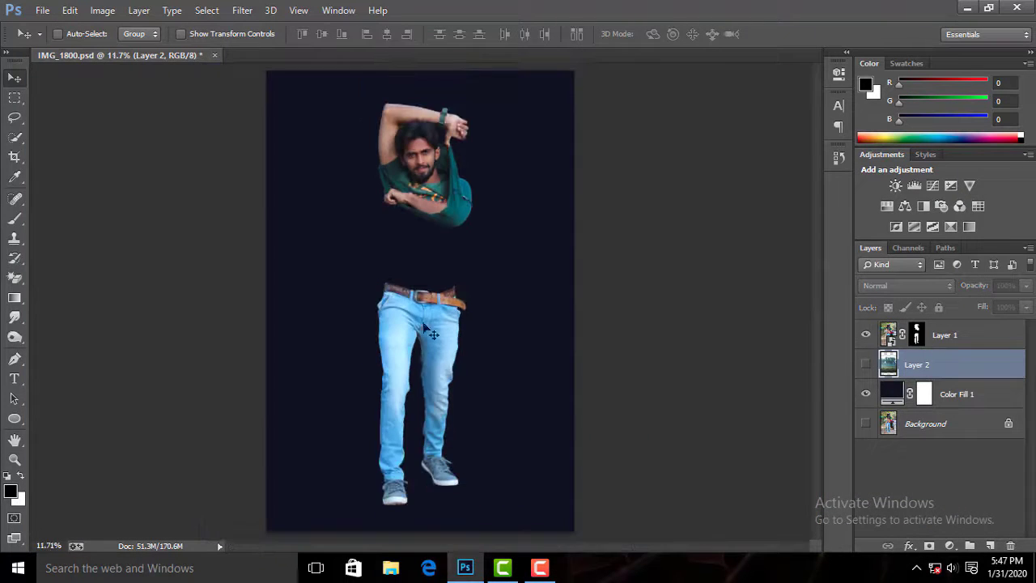
Step: Scale Layer 1 down to about 73.6% toward the canvas's lower-left corner
{"action": "scroll", "coordinate": [429, 327], "scroll_direction": "up", "scroll_amount": 3}
{"action": "key", "text": "ctrl+0"}
{"action": "left_click", "coordinate": [959, 334]}
{"action": "key", "text": "ctrl+t"}
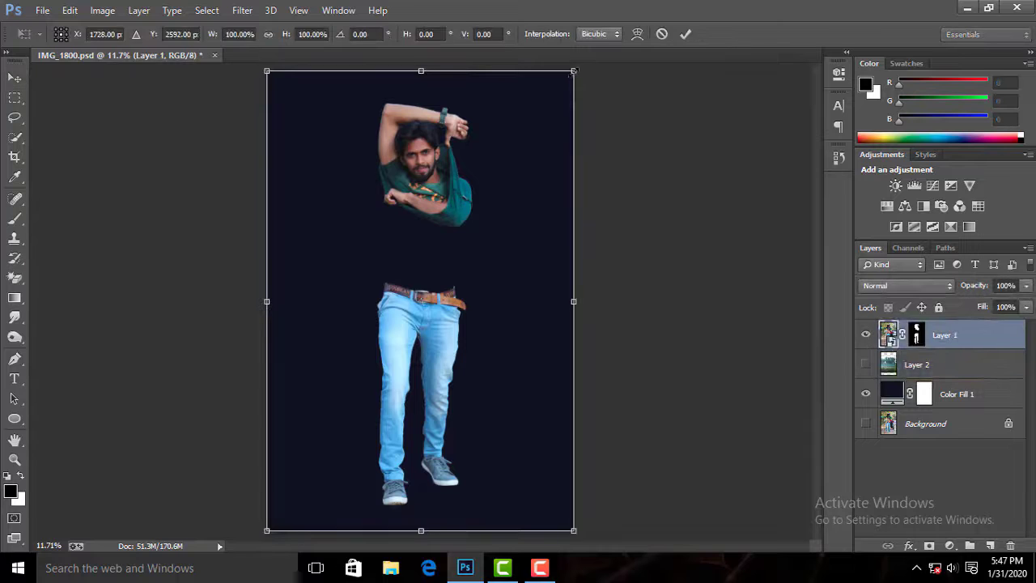
{"action": "left_click_drag", "start_coordinate": [573, 72], "coordinate": [542, 237]}
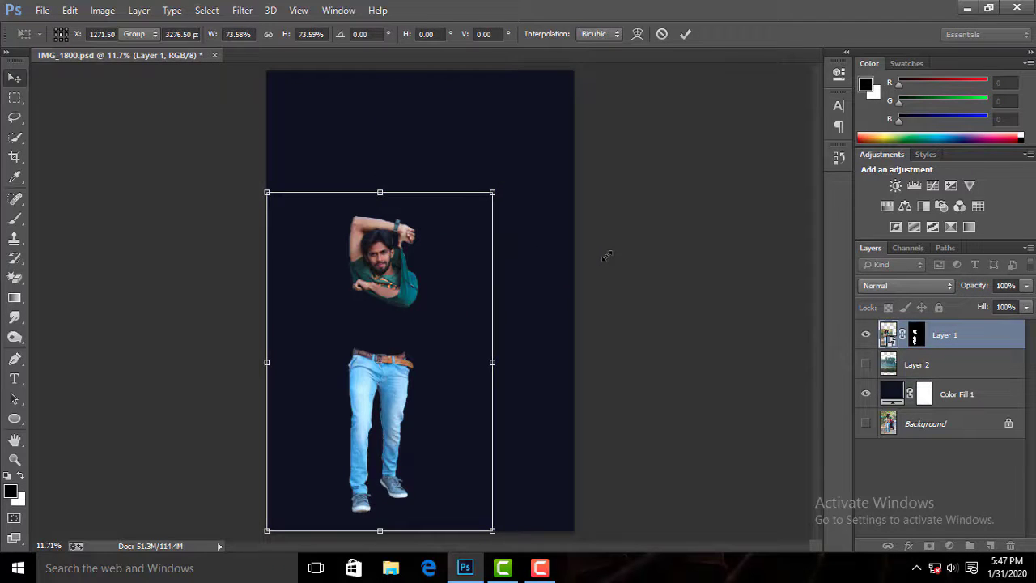
{"action": "key", "text": "Return"}
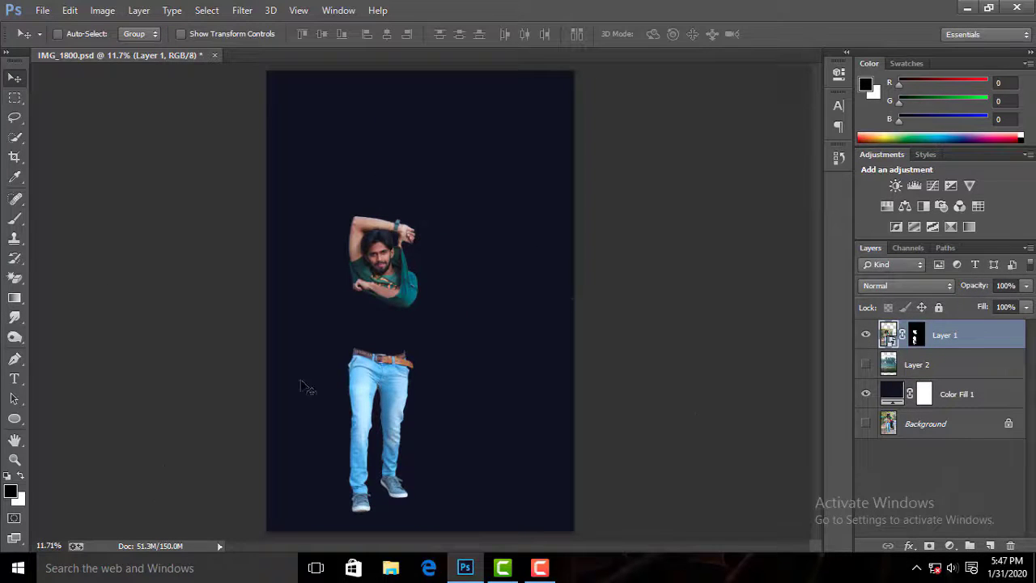
Step: Hide Layer 1, show Layer 2, and enlarge the forest image to about 143% so it covers the whole canvas
{"action": "left_click", "coordinate": [865, 334]}
{"action": "left_click", "coordinate": [866, 364]}
{"action": "left_click", "coordinate": [932, 365]}
{"action": "key", "text": "ctrl+t"}
{"action": "left_click_drag", "start_coordinate": [389, 337], "coordinate": [339, 358]}
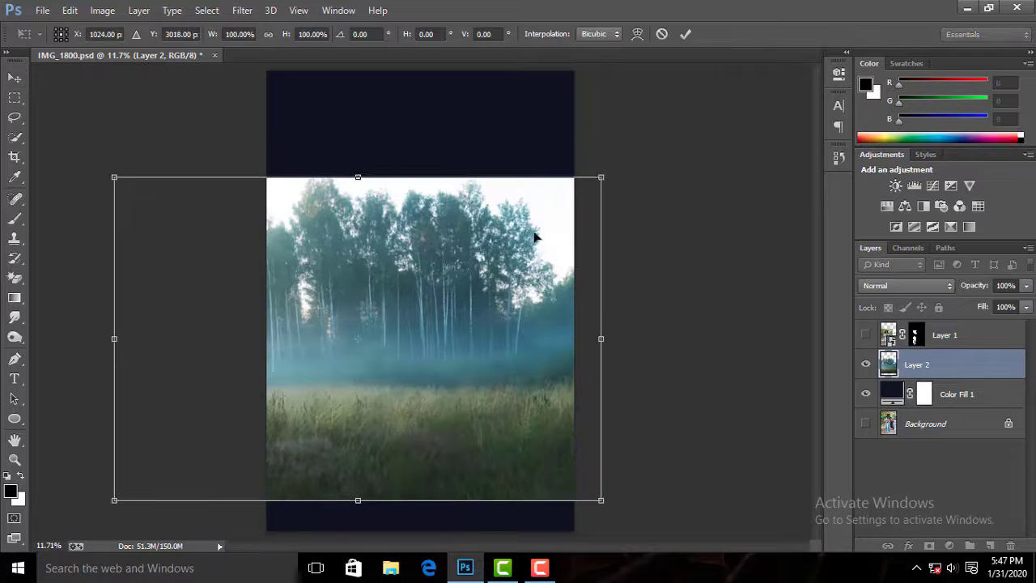
{"action": "left_click_drag", "start_coordinate": [602, 176], "coordinate": [773, 62]}
{"action": "left_click_drag", "start_coordinate": [614, 229], "coordinate": [530, 233]}
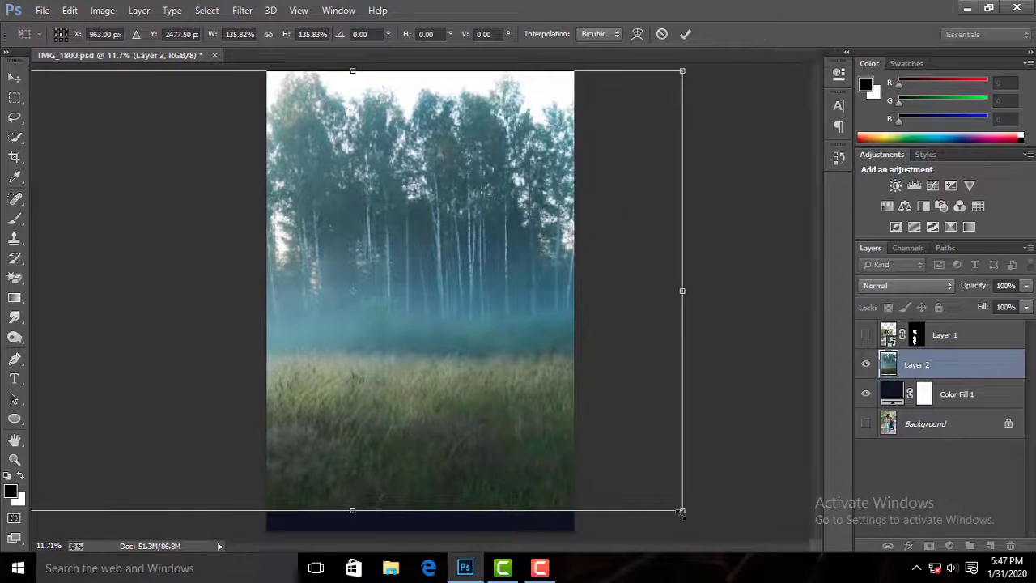
{"action": "left_click_drag", "start_coordinate": [682, 510], "coordinate": [717, 534]}
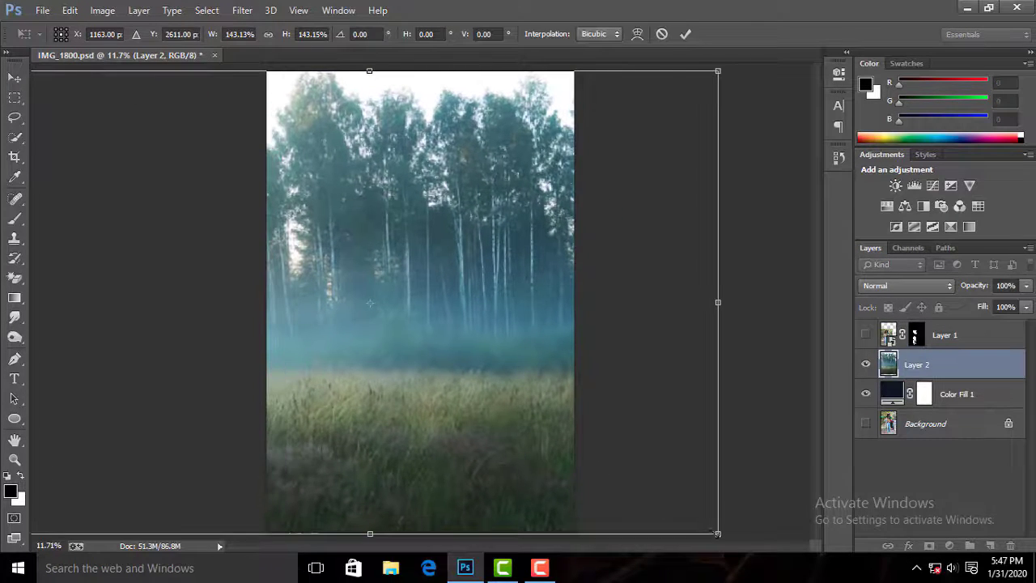
Step: Crop the document with the Original Ratio preset and convert the forest layer, Layer 2, to a smart object
{"action": "left_click", "coordinate": [15, 157]}
{"action": "left_click", "coordinate": [77, 34]}
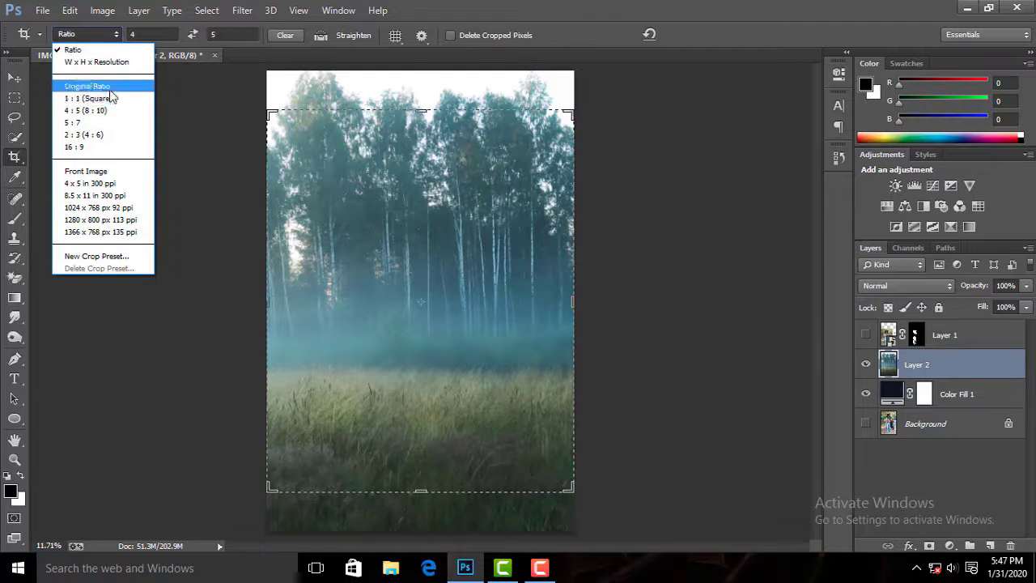
{"action": "left_click", "coordinate": [113, 87]}
{"action": "key", "text": "Return"}
{"action": "right_click", "coordinate": [973, 368]}
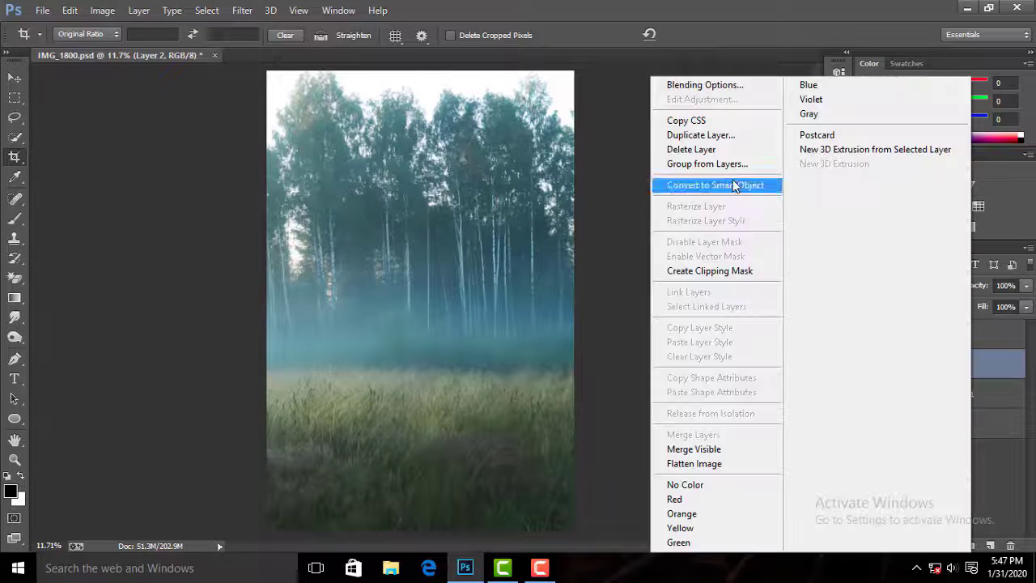
{"action": "left_click", "coordinate": [735, 185]}
Step: Show Layer 1 again and move the man's cutout to the horizontal middle of the canvas
{"action": "left_click", "coordinate": [865, 334]}
{"action": "left_click", "coordinate": [889, 334]}
{"action": "left_click", "coordinate": [14, 78]}
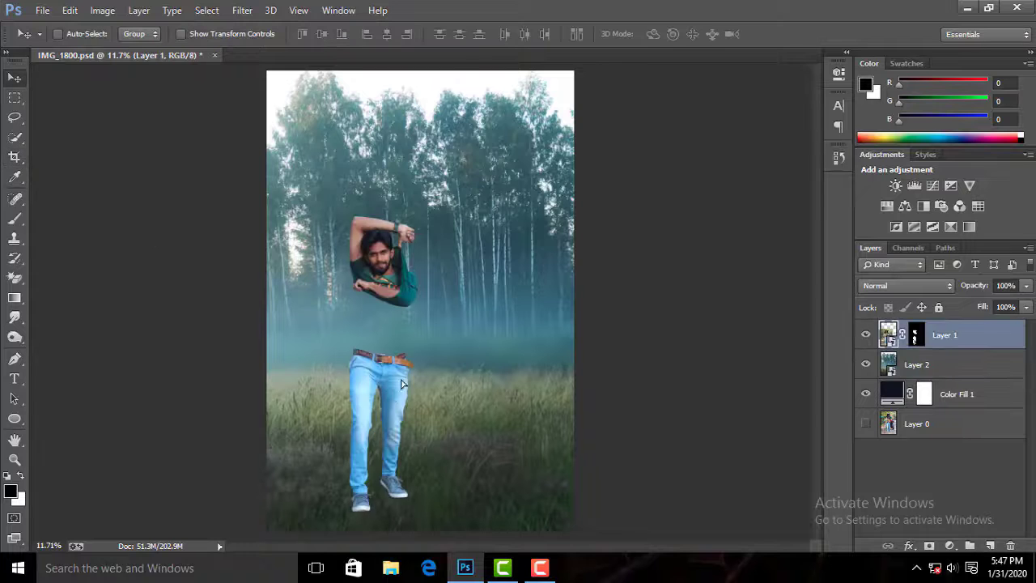
{"action": "left_click_drag", "start_coordinate": [393, 418], "coordinate": [432, 426]}
Step: Draw black-to-transparent gradients upward on Layer 1's mask to fade the feet and lower legs into the grass
{"action": "key", "text": "ctrl+plus"}
{"action": "key", "text": "ctrl+plus"}
{"action": "left_click", "coordinate": [921, 342]}
{"action": "key", "text": "ctrl+plus"}
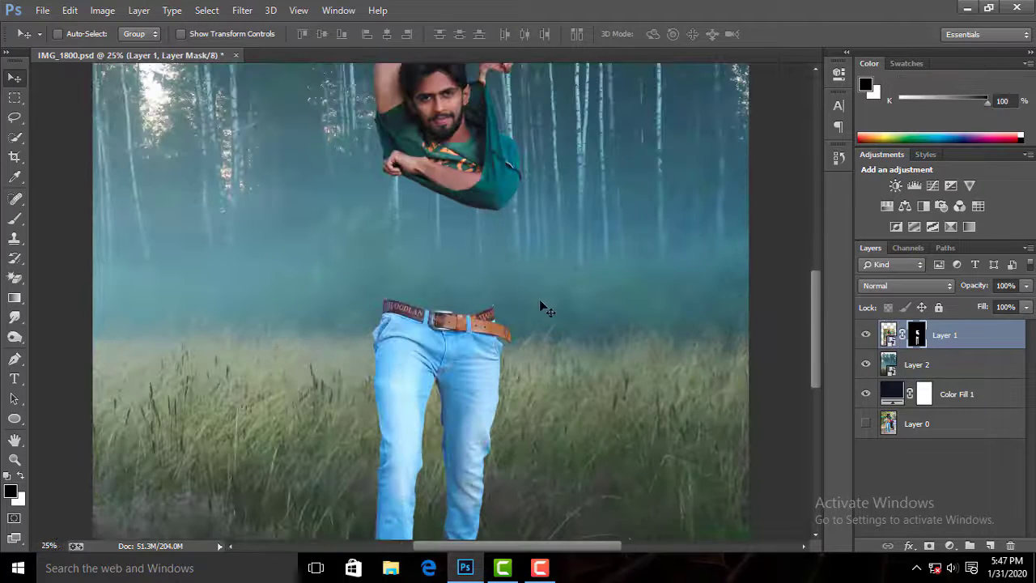
{"action": "key", "text": "ctrl+0"}
{"action": "left_click", "coordinate": [18, 298]}
{"action": "left_click_drag", "start_coordinate": [452, 530], "coordinate": [450, 449]}
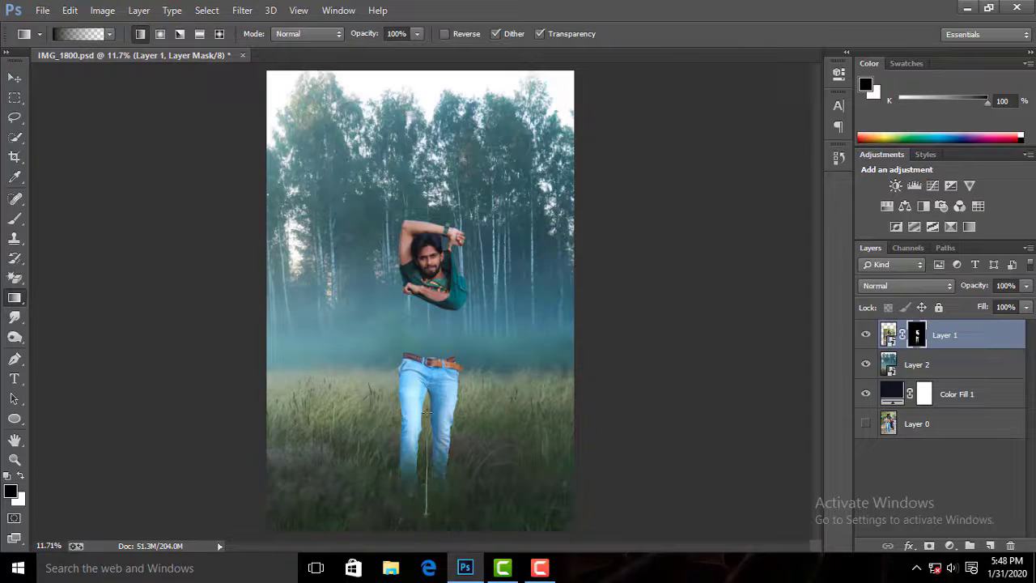
{"action": "left_click_drag", "start_coordinate": [429, 530], "coordinate": [435, 441]}
{"action": "key", "text": "ctrl+plus"}
{"action": "key", "text": "ctrl+plus"}
{"action": "key", "text": "ctrl+plus"}
{"action": "key", "text": "ctrl+plus"}
{"action": "key", "text": "ctrl+plus"}
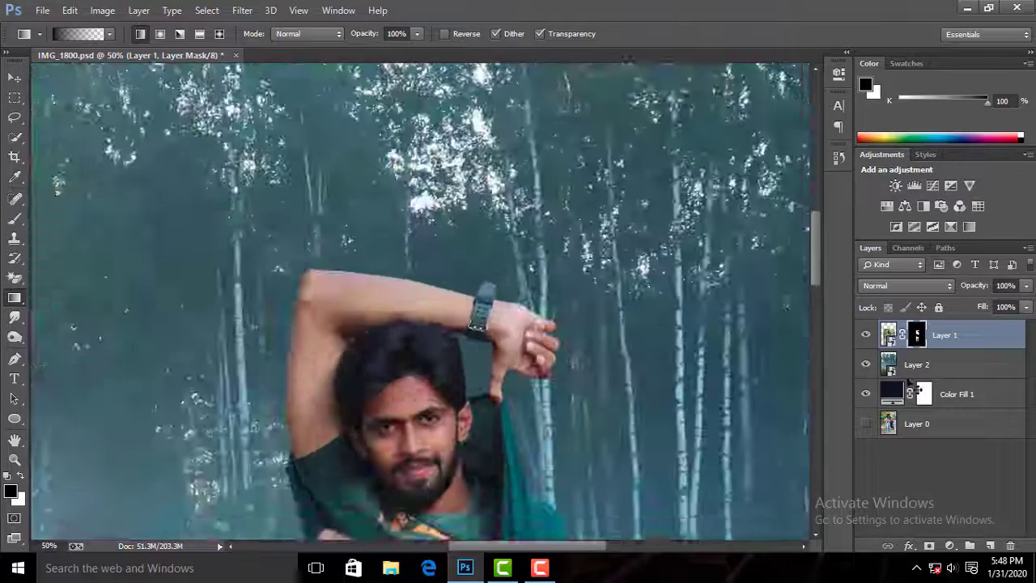
{"action": "key", "text": "ctrl+0"}
{"action": "left_click", "coordinate": [242, 11]}
{"action": "left_click", "coordinate": [279, 99]}
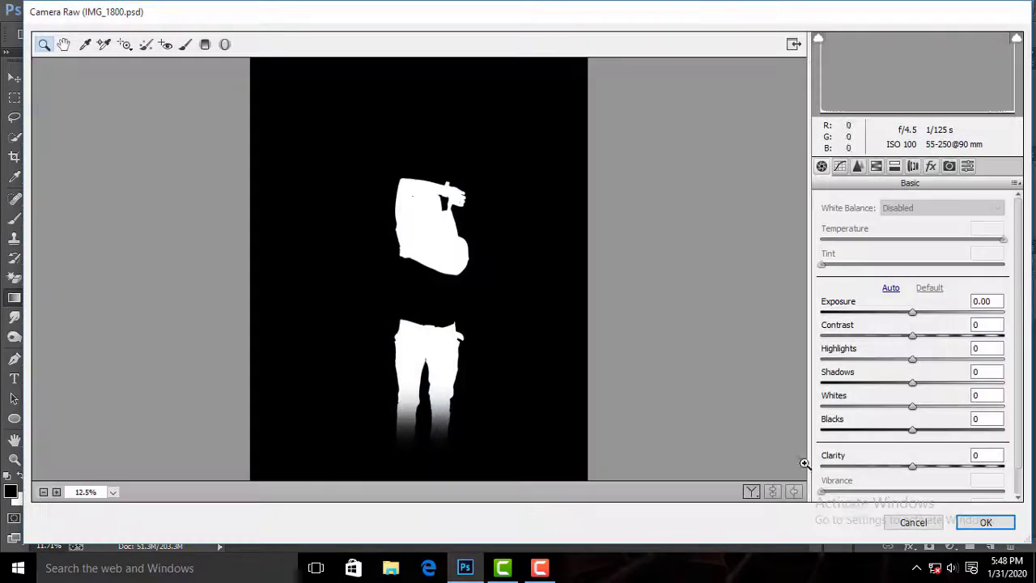
{"action": "left_click", "coordinate": [909, 524]}
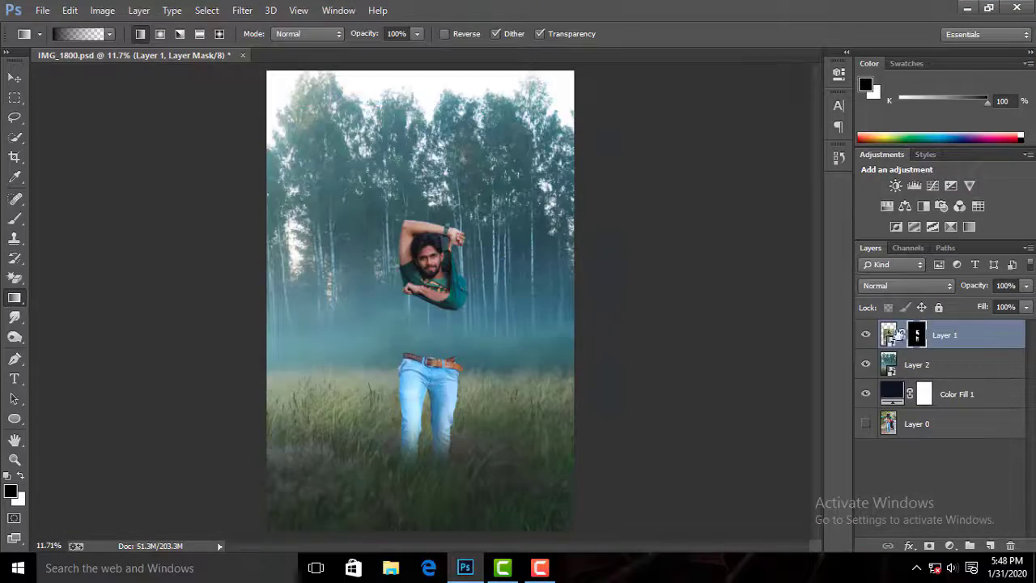
Step: Open the Camera Raw Filter on Layer 1's image and set Highlights to -69
{"action": "left_click", "coordinate": [890, 334]}
{"action": "left_click", "coordinate": [242, 10]}
{"action": "left_click", "coordinate": [278, 100]}
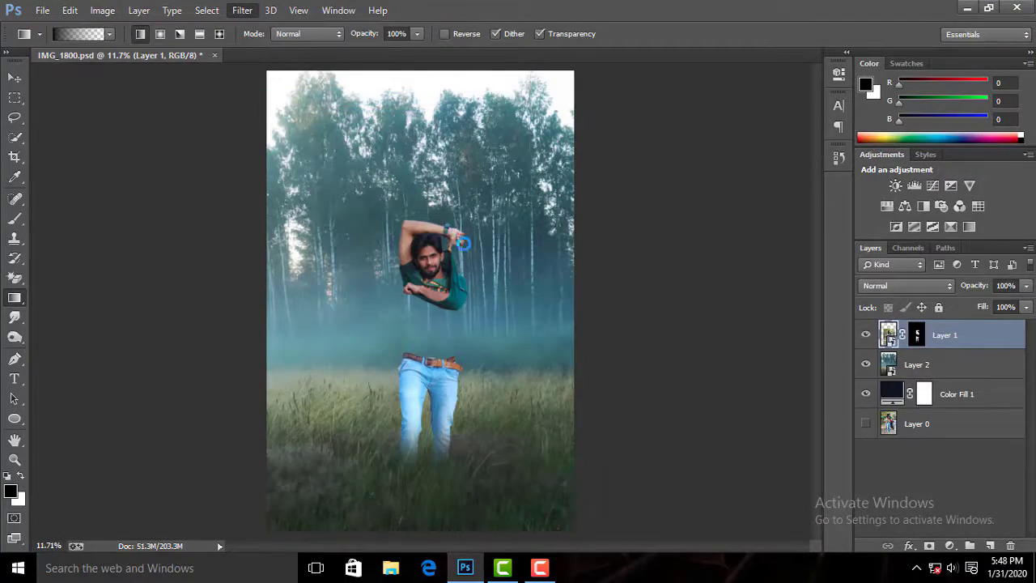
{"action": "double_click", "coordinate": [435, 275]}
{"action": "scroll", "coordinate": [396, 277], "scroll_direction": "down", "scroll_amount": 3}
{"action": "left_click", "coordinate": [88, 492]}
{"action": "left_click", "coordinate": [95, 475]}
{"action": "left_click", "coordinate": [437, 324]}
{"action": "scroll", "coordinate": [437, 323], "scroll_direction": "down", "scroll_amount": 1}
{"action": "left_click_drag", "start_coordinate": [912, 359], "coordinate": [849, 370]}
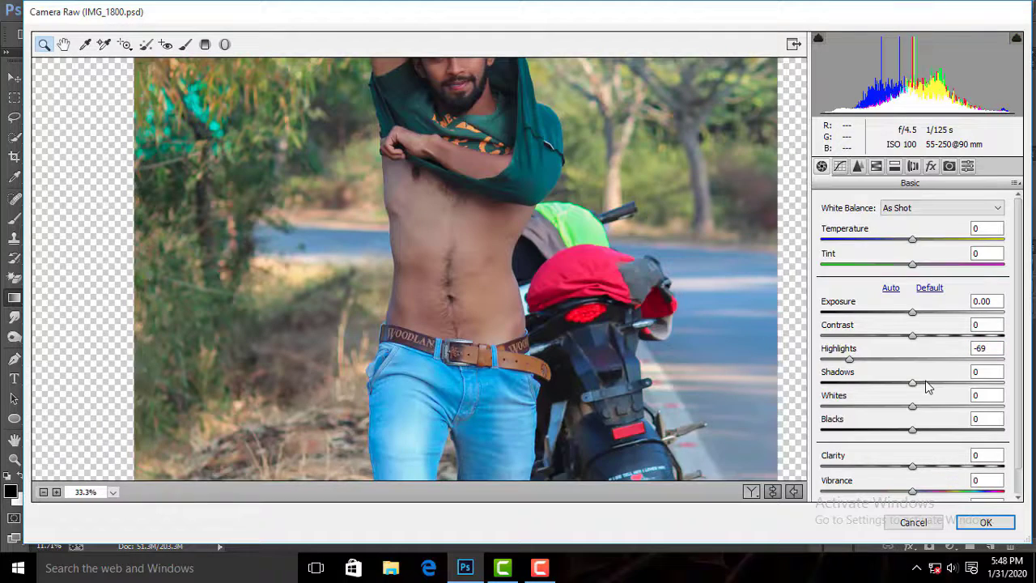
Step: Set Shadows to +19, Whites to -33 and Blacks to -36 in Camera Raw's basic adjustments
{"action": "left_click_drag", "start_coordinate": [912, 384], "coordinate": [940, 388]}
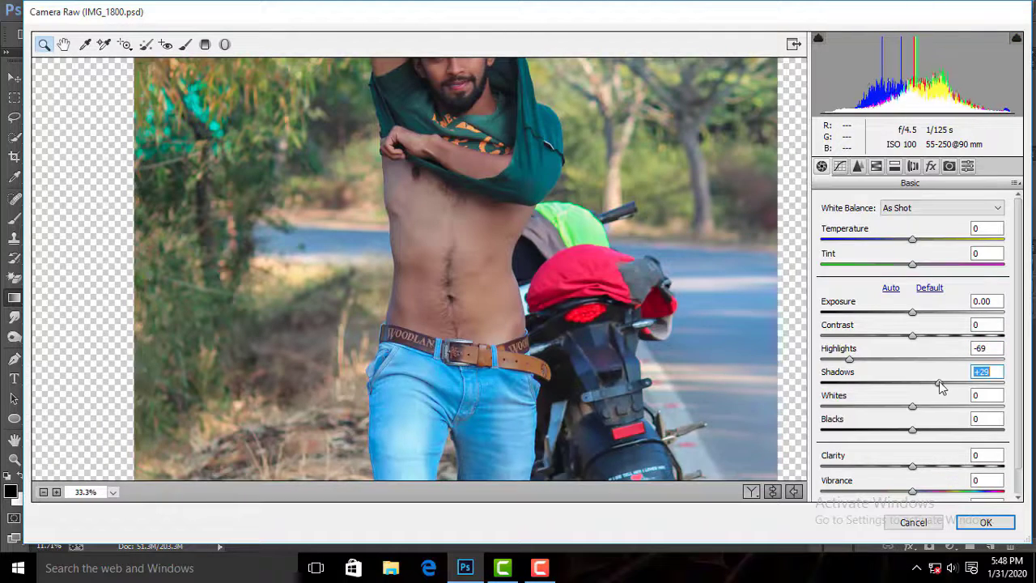
{"action": "scroll", "coordinate": [437, 405], "scroll_direction": "up", "scroll_amount": 2}
{"action": "left_click", "coordinate": [88, 492]}
{"action": "left_click", "coordinate": [98, 474]}
{"action": "left_click", "coordinate": [404, 429]}
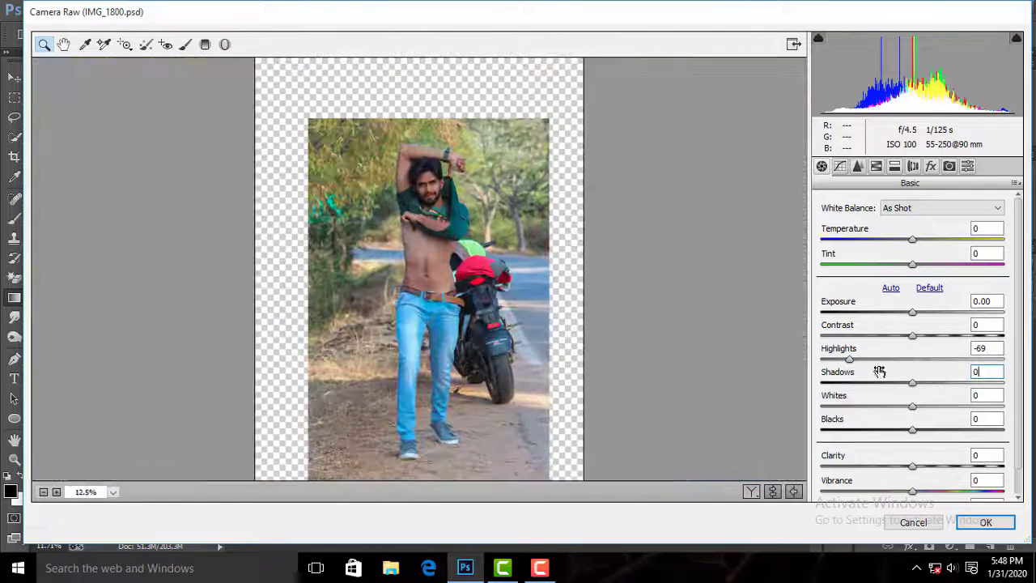
{"action": "mouse_move", "coordinate": [912, 407]}
{"action": "left_mouse_down"}
{"action": "mouse_move", "coordinate": [882, 406]}
{"action": "mouse_move", "coordinate": [899, 400]}
{"action": "left_mouse_up"}
Step: Reduce the Blues saturation to -19 and set Vibrance to -2
{"action": "left_click", "coordinate": [876, 166]}
{"action": "left_click", "coordinate": [874, 225]}
{"action": "left_click", "coordinate": [900, 401]}
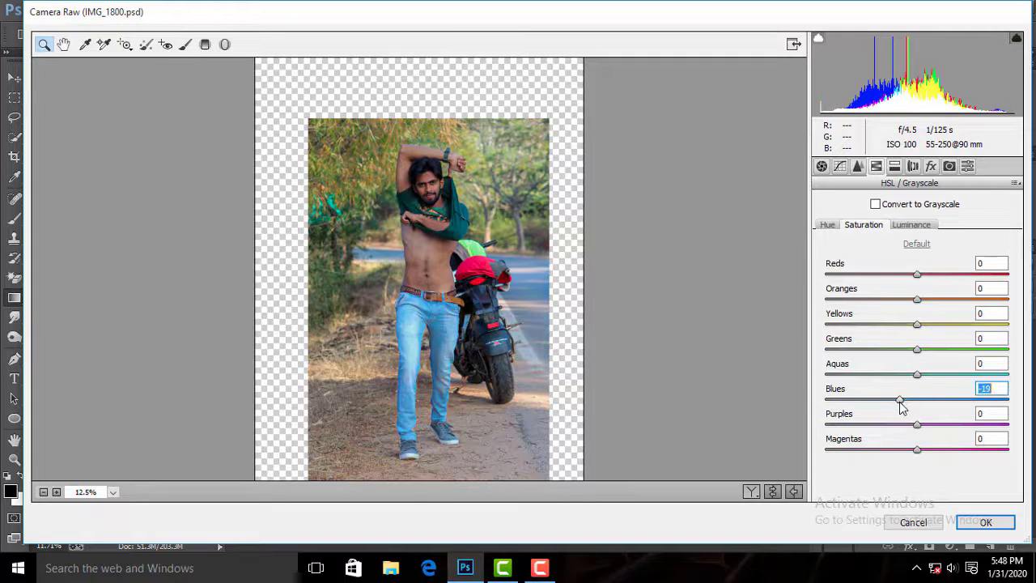
{"action": "left_click", "coordinate": [821, 166]}
{"action": "left_click", "coordinate": [908, 493]}
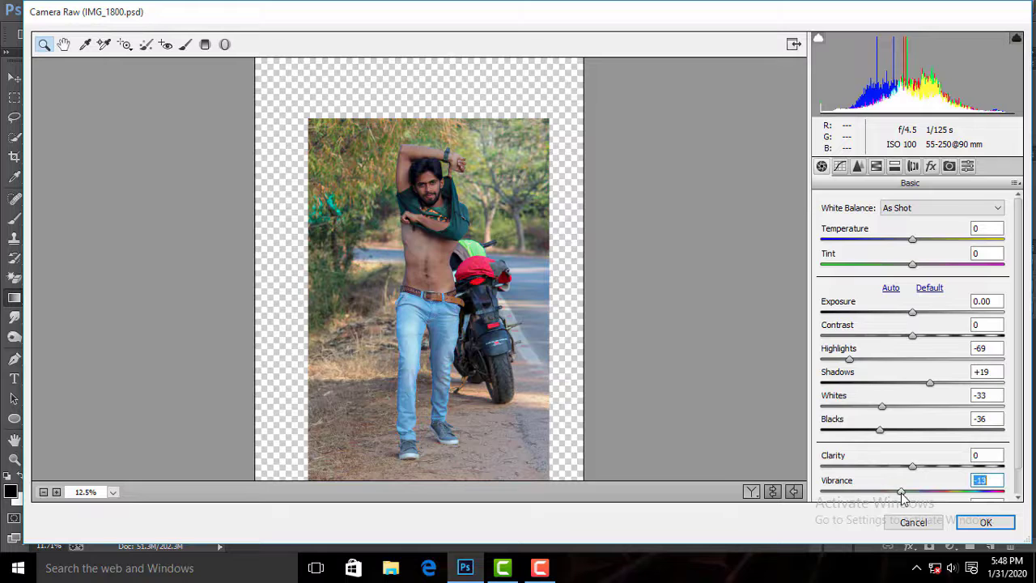
Step: Sharpen the photo with Amount 61 and Radius 0.5
{"action": "left_click", "coordinate": [858, 166]}
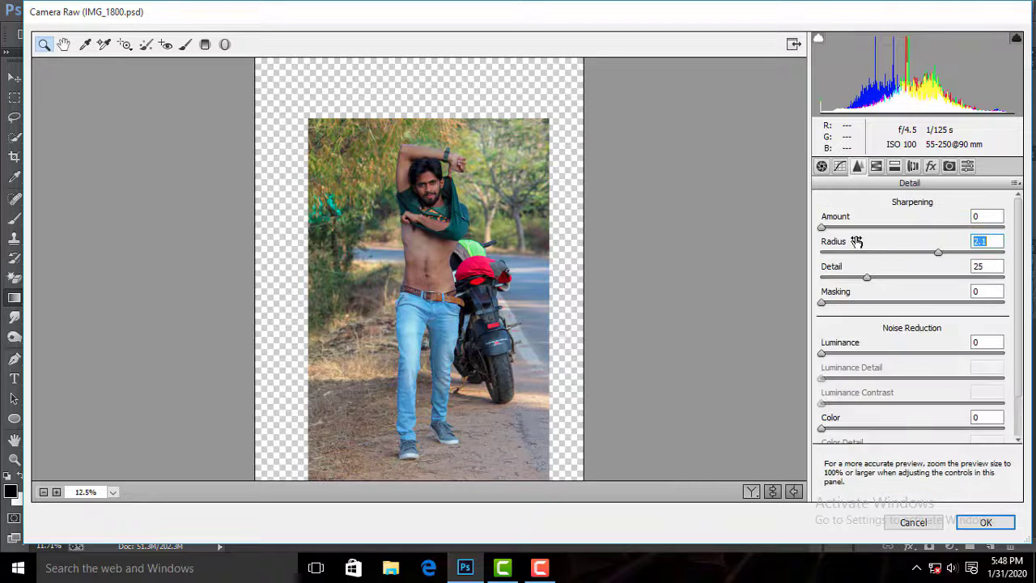
{"action": "left_click_drag", "start_coordinate": [884, 229], "coordinate": [895, 229]}
{"action": "scroll", "coordinate": [453, 249], "scroll_direction": "up", "scroll_amount": 3}
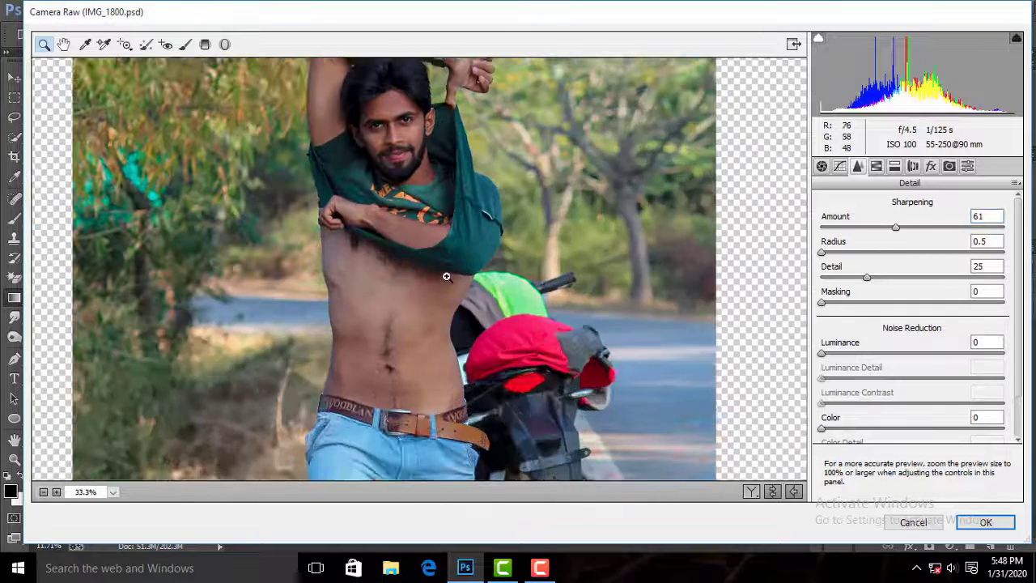
{"action": "scroll", "coordinate": [446, 279], "scroll_direction": "up", "scroll_amount": 2}
Step: Set Whites to -15 and Blacks to -18, and apply the Camera Raw Filter to Layer 1
{"action": "left_click", "coordinate": [840, 166]}
{"action": "left_click", "coordinate": [114, 491]}
{"action": "left_click", "coordinate": [117, 474]}
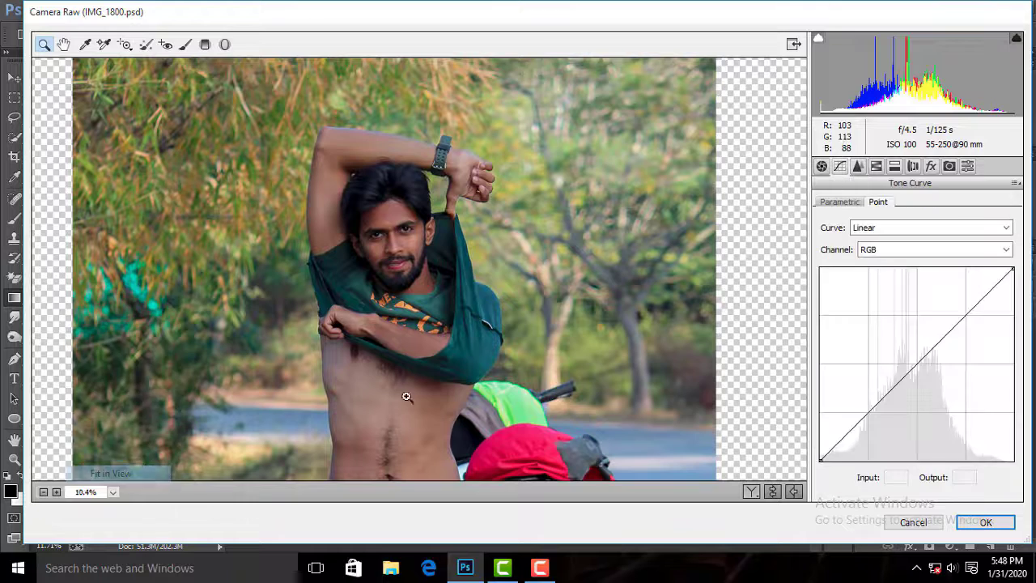
{"action": "left_click", "coordinate": [423, 252]}
{"action": "left_click", "coordinate": [424, 252]}
{"action": "left_click", "coordinate": [435, 258]}
{"action": "left_click", "coordinate": [435, 258]}
{"action": "left_click", "coordinate": [821, 167]}
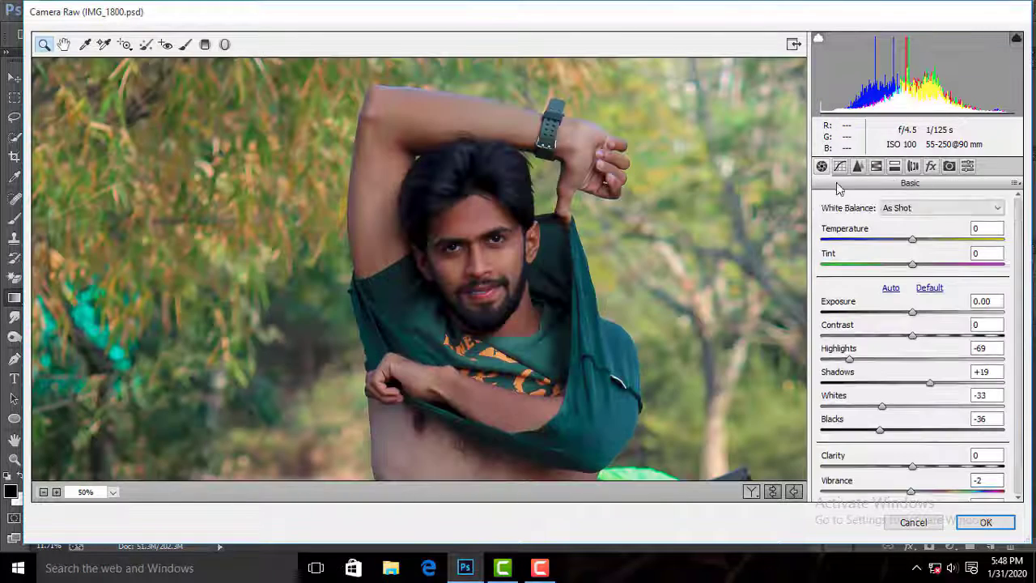
{"action": "scroll", "coordinate": [946, 425], "scroll_direction": "down", "scroll_amount": 2}
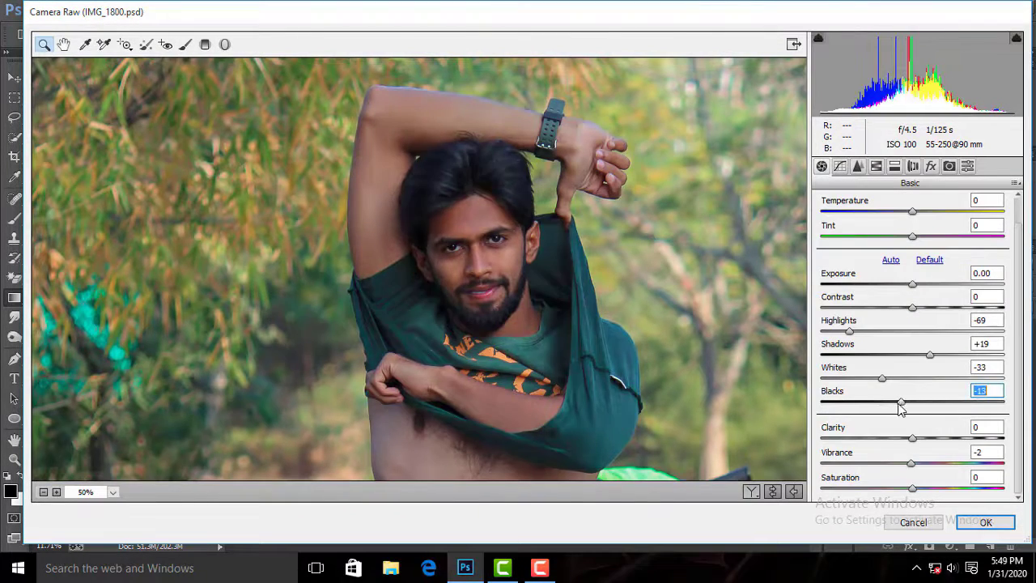
{"action": "left_click", "coordinate": [114, 491]}
{"action": "left_click", "coordinate": [118, 474]}
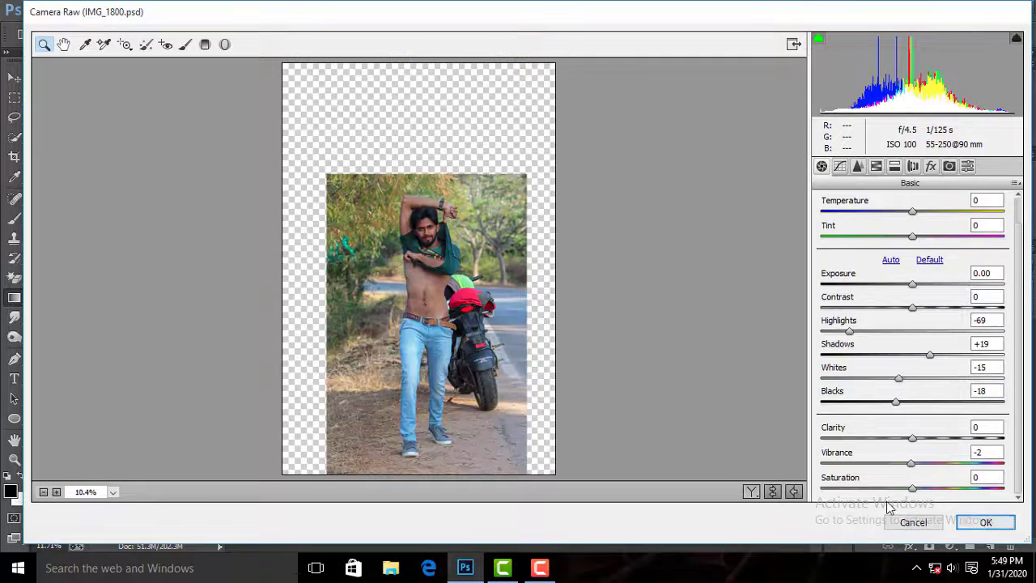
{"action": "key", "text": "Return"}
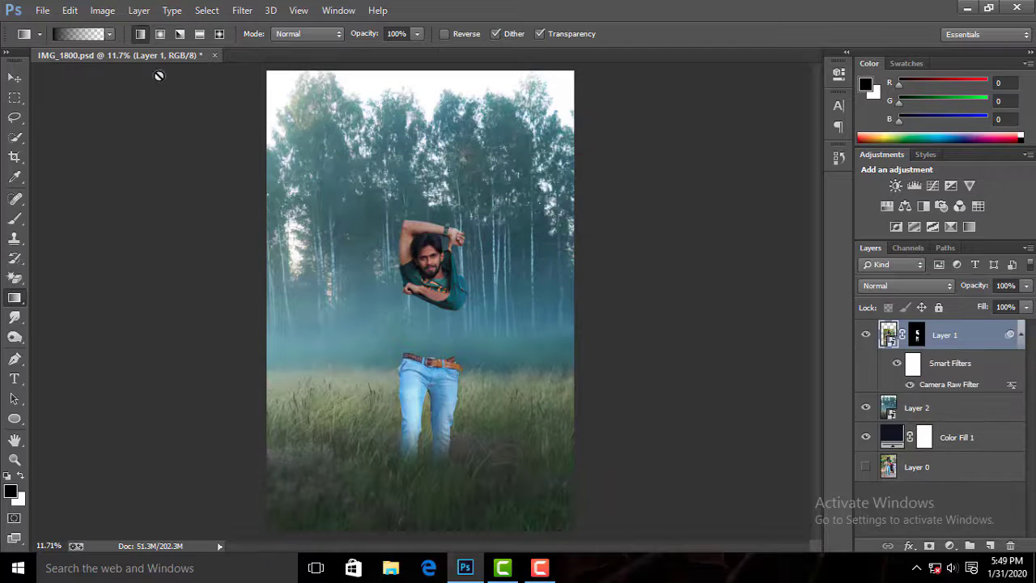
Step: Open the coil spring image mechanical-coil-springs-500x500.jpg and dock its window as a tab
{"action": "left_click_drag", "start_coordinate": [162, 56], "coordinate": [179, 62]}
{"action": "double_click", "coordinate": [400, 183]}
{"action": "double_click", "coordinate": [445, 153]}
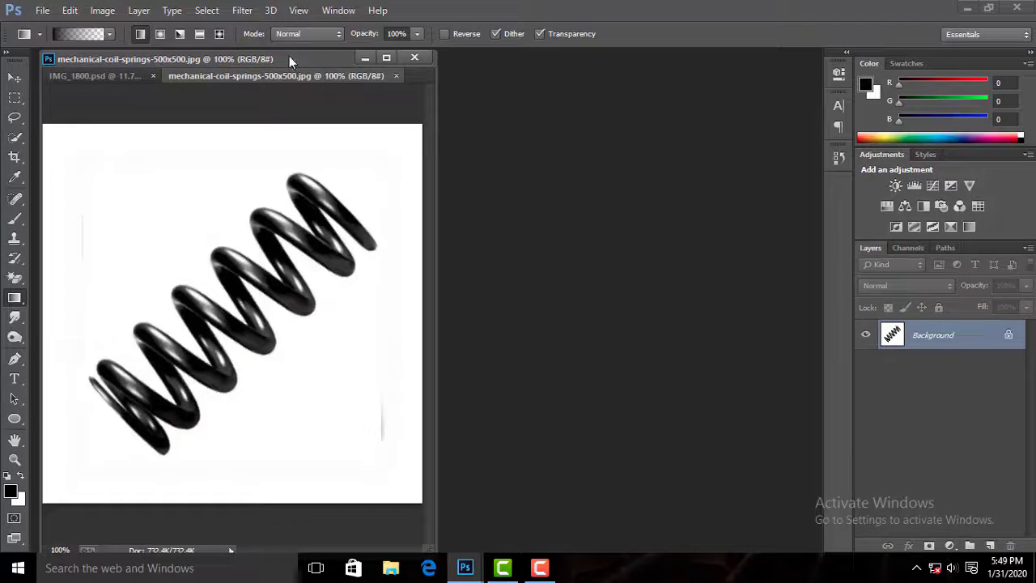
{"action": "left_click_drag", "start_coordinate": [290, 59], "coordinate": [317, 51]}
Step: Try selecting the spring with the Quick Selection tool at brush size 10, and discard the selection
{"action": "right_click", "coordinate": [15, 138]}
{"action": "left_click", "coordinate": [90, 137]}
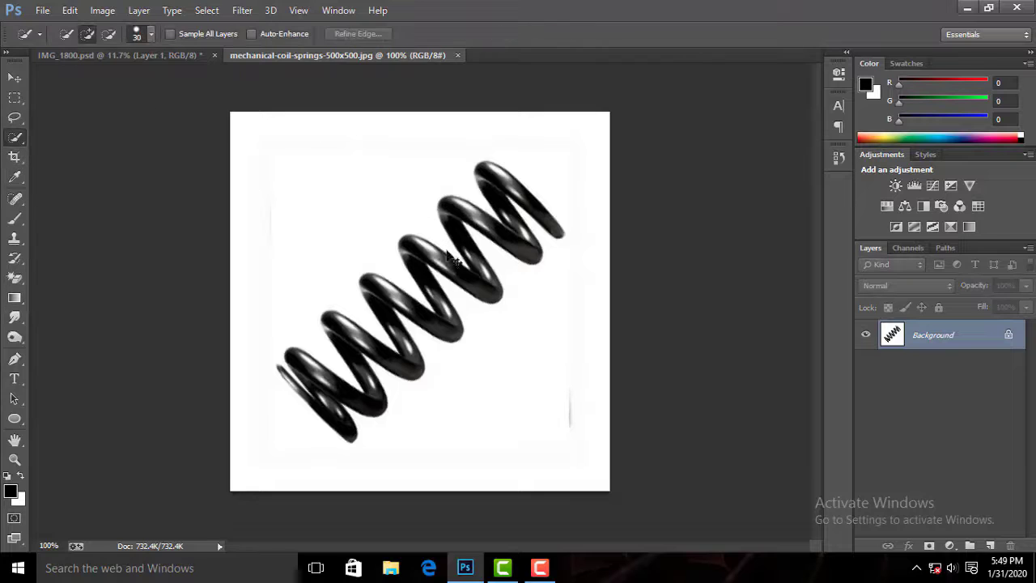
{"action": "key", "text": "ctrl+plus"}
{"action": "key", "text": "ctrl+minus"}
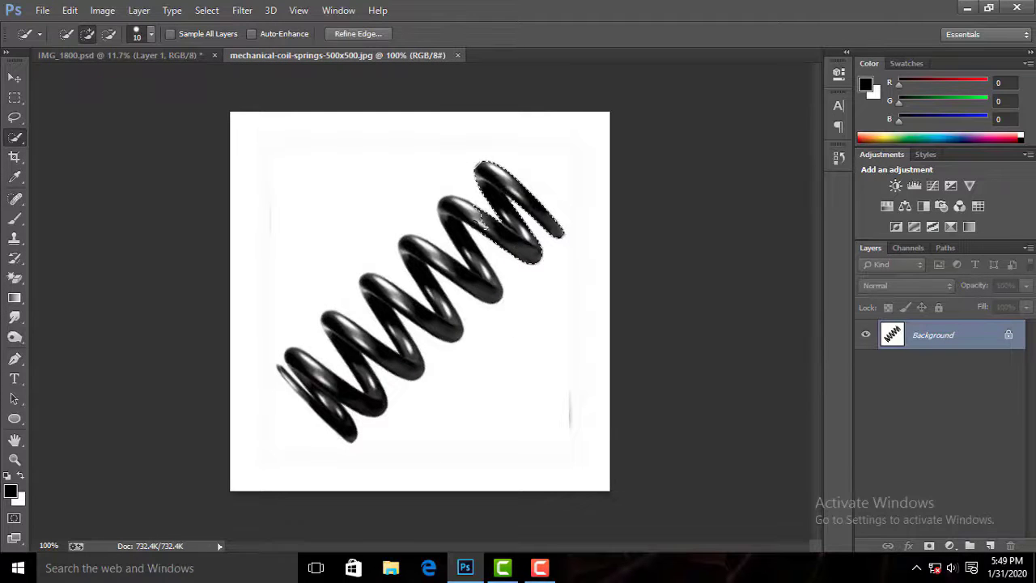
{"action": "left_click", "coordinate": [14, 118]}
{"action": "left_click_drag", "start_coordinate": [337, 203], "coordinate": [231, 121]}
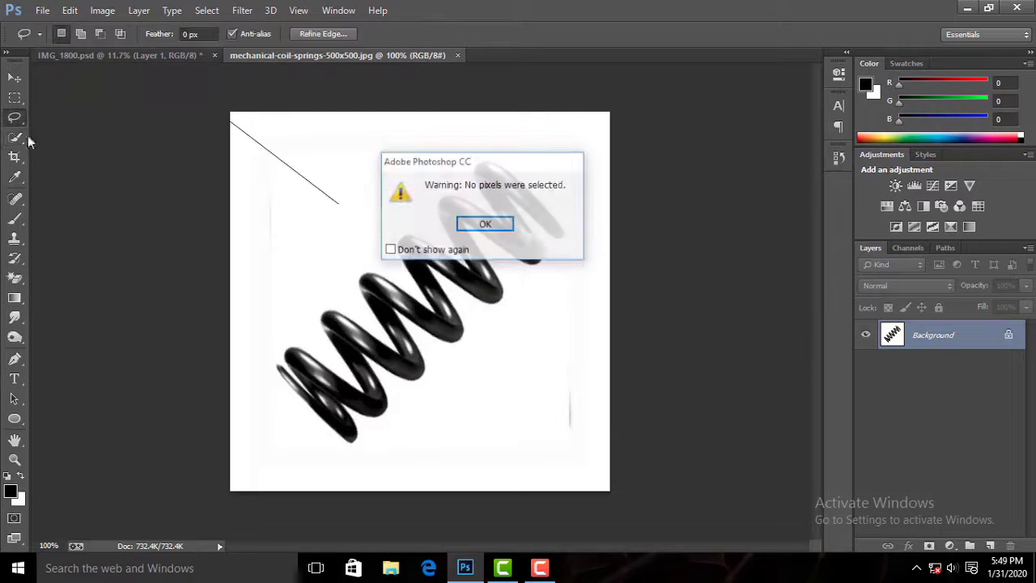
{"action": "key", "text": "Return"}
Step: Try selecting the spring's dark areas with the Magic Wand at tolerance 32, and discard the selection
{"action": "right_click", "coordinate": [15, 138]}
{"action": "left_click", "coordinate": [73, 152]}
{"action": "left_click", "coordinate": [447, 328]}
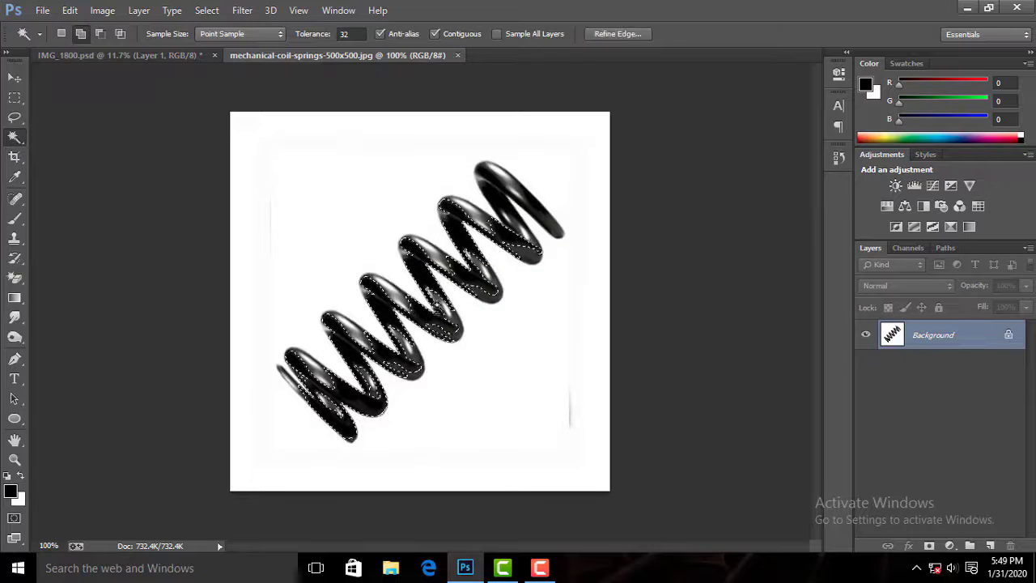
{"action": "left_click", "coordinate": [14, 119]}
{"action": "left_click", "coordinate": [185, 178]}
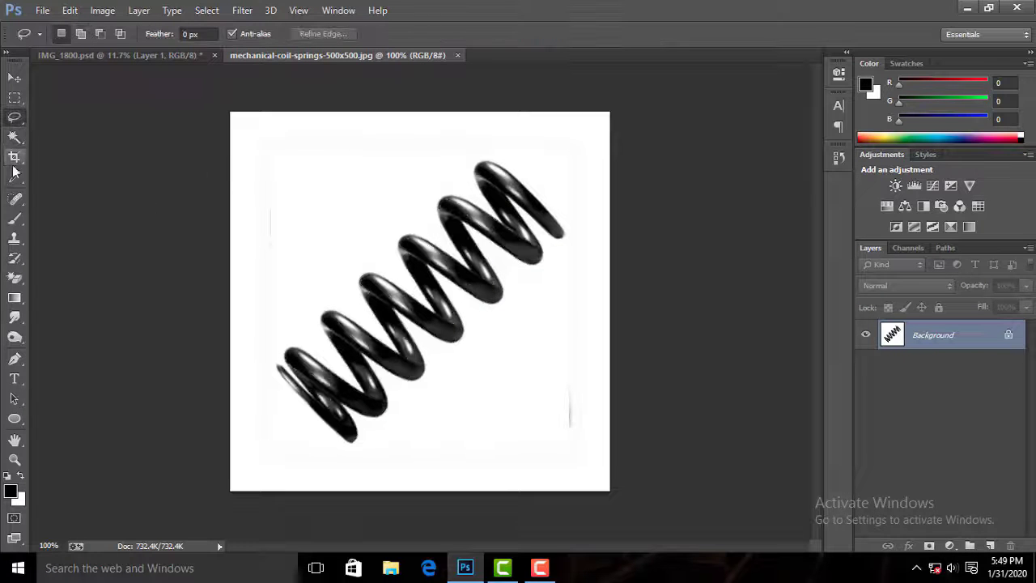
Step: Erase the white background around the spring with the Magic Eraser at tolerance 32
{"action": "right_click", "coordinate": [15, 277]}
{"action": "left_click", "coordinate": [53, 291]}
{"action": "right_click", "coordinate": [15, 277]}
{"action": "left_click", "coordinate": [55, 304]}
{"action": "left_click", "coordinate": [364, 234]}
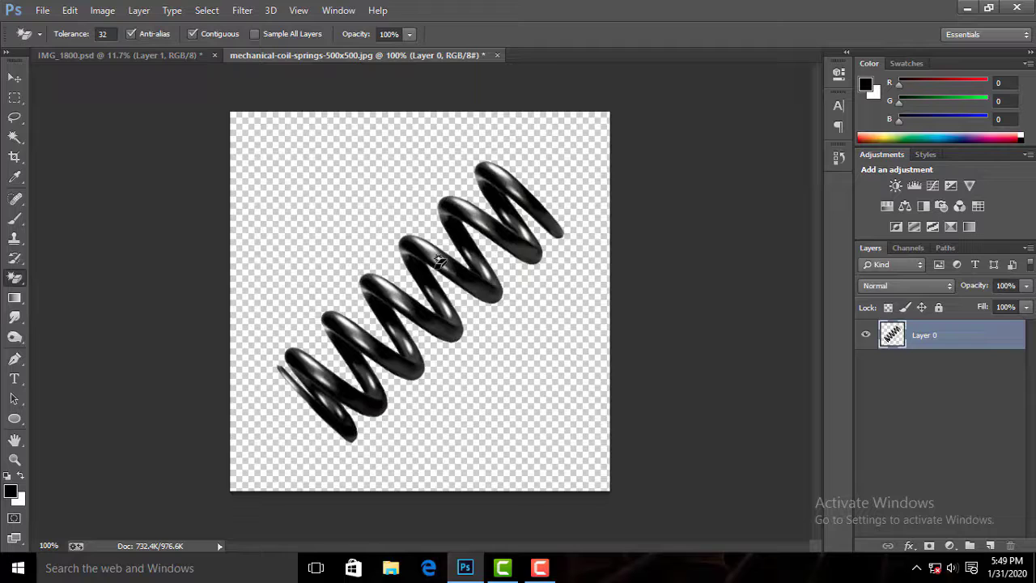
Step: Select the transparent area around the spring with the Quick Selection tool and invert the selection
{"action": "right_click", "coordinate": [13, 139]}
{"action": "left_click", "coordinate": [46, 137]}
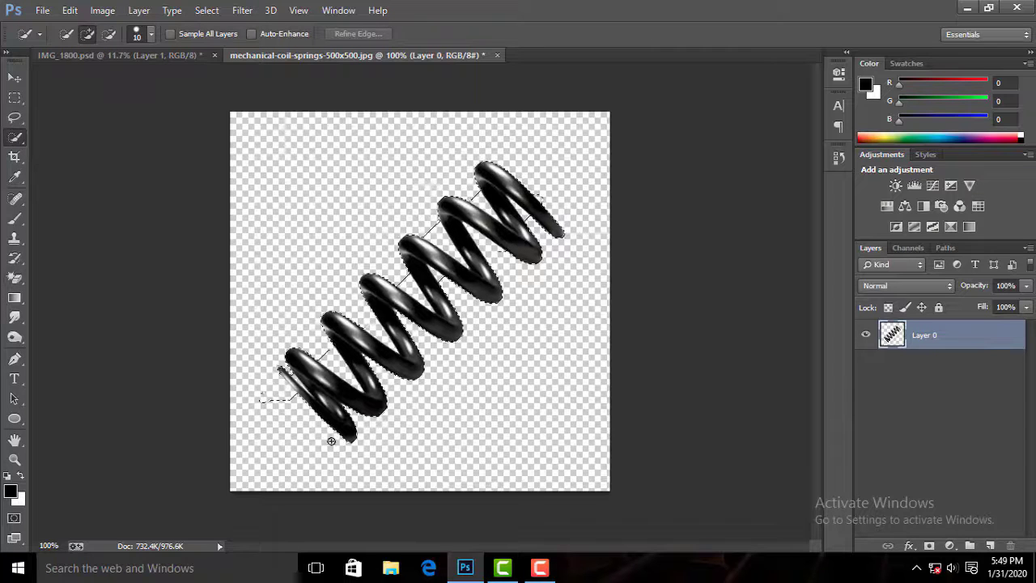
{"action": "left_click_drag", "start_coordinate": [366, 421], "coordinate": [471, 303]}
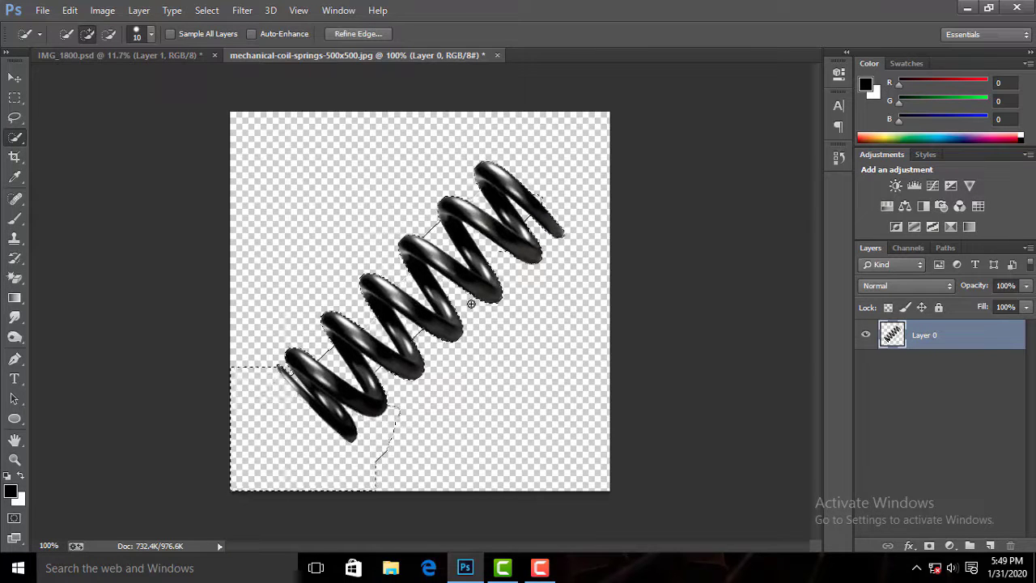
{"action": "left_click", "coordinate": [17, 117]}
{"action": "right_click", "coordinate": [439, 208]}
{"action": "left_click", "coordinate": [491, 252]}
{"action": "key", "text": "Return"}
Step: Refine the spring selection's edge with Smart Radius on, Smooth 10, Contrast 39% and Shift Edge -31%
{"action": "right_click", "coordinate": [441, 229]}
{"action": "left_click", "coordinate": [490, 288]}
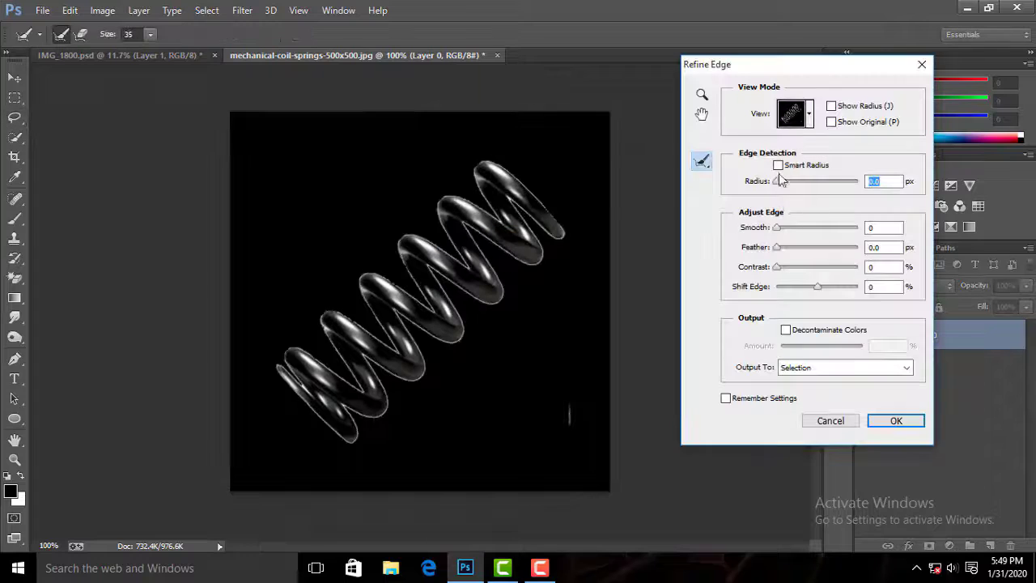
{"action": "left_click_drag", "start_coordinate": [800, 186], "coordinate": [776, 183]}
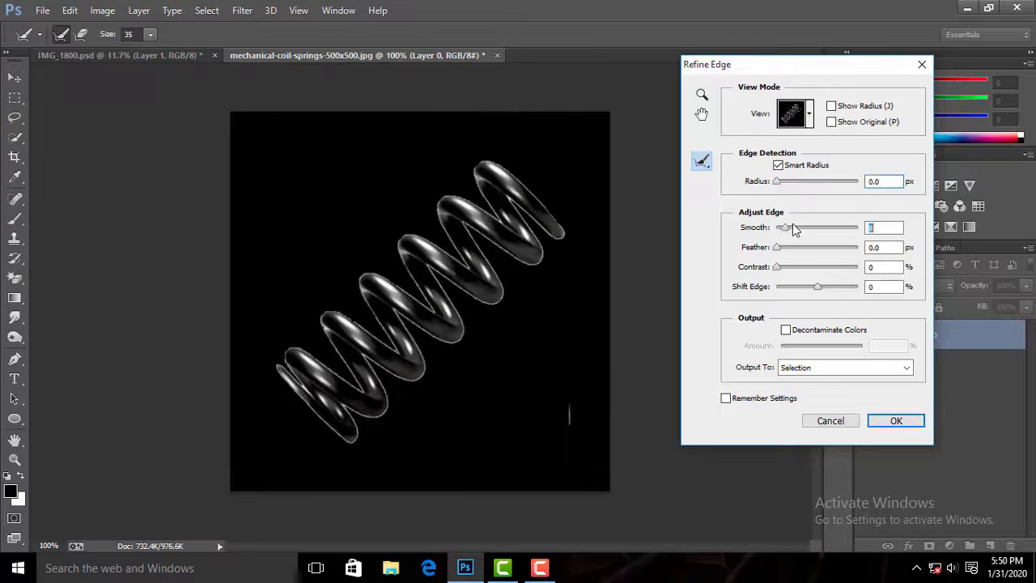
{"action": "left_click_drag", "start_coordinate": [788, 229], "coordinate": [797, 228]}
{"action": "left_click_drag", "start_coordinate": [817, 287], "coordinate": [797, 296]}
{"action": "mouse_move", "coordinate": [790, 234]}
{"action": "left_mouse_down"}
{"action": "mouse_move", "coordinate": [772, 235]}
{"action": "mouse_move", "coordinate": [797, 273]}
{"action": "mouse_move", "coordinate": [804, 247]}
{"action": "mouse_move", "coordinate": [780, 261]}
{"action": "mouse_move", "coordinate": [790, 233]}
{"action": "left_mouse_up"}
{"action": "left_click_drag", "start_coordinate": [793, 293], "coordinate": [806, 292]}
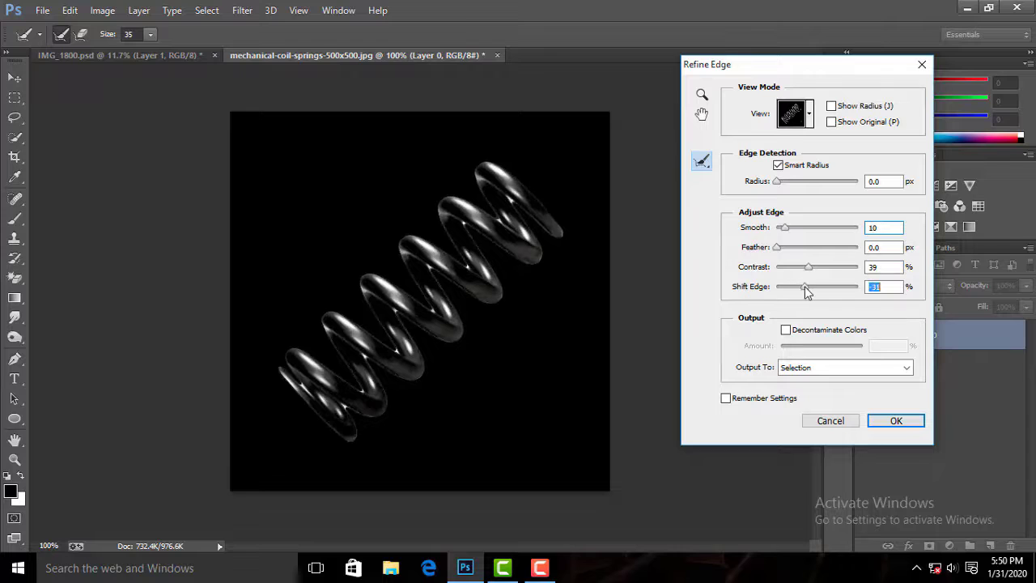
{"action": "left_click", "coordinate": [894, 420]}
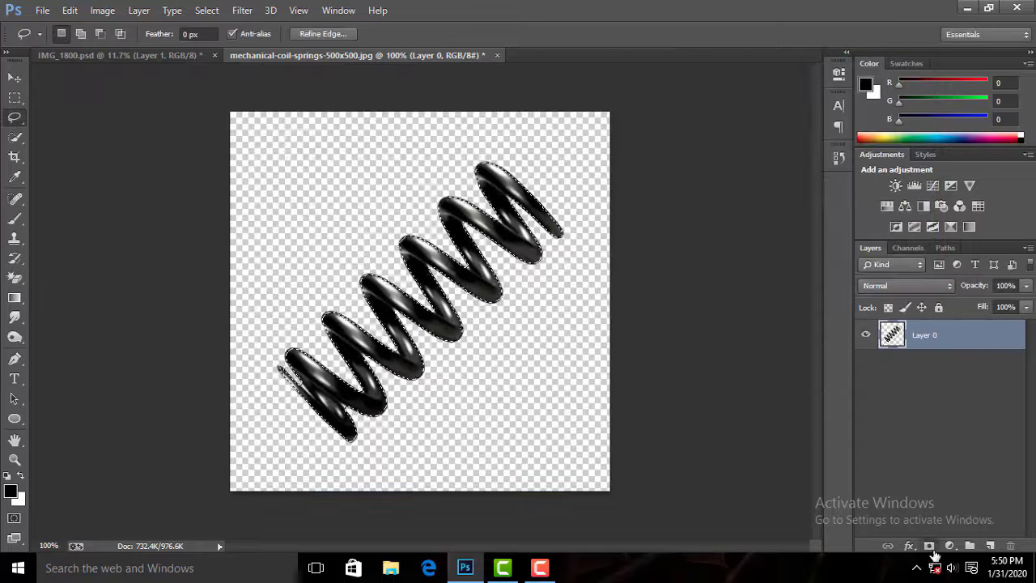
Step: Mask the spring layer with the selection and move the masked spring into the IMG_1800.psd document
{"action": "left_click", "coordinate": [929, 546]}
{"action": "key", "text": "v"}
{"action": "left_click_drag", "start_coordinate": [470, 279], "coordinate": [470, 402]}
{"action": "scroll", "coordinate": [553, 379], "scroll_direction": "up", "scroll_amount": 5}
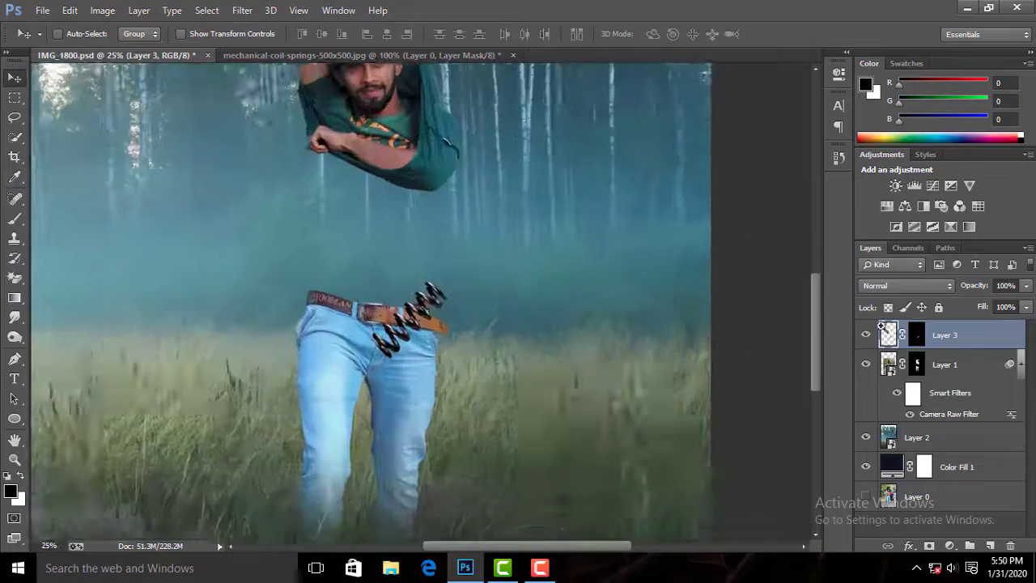
Step: Hide the spring layer and add an empty layer directly above the forest layer
{"action": "left_click", "coordinate": [865, 334]}
{"action": "left_click", "coordinate": [955, 438]}
{"action": "key", "text": "ctrl+shift+alt+n"}
{"action": "scroll", "coordinate": [241, 297], "scroll_direction": "up", "scroll_amount": 4}
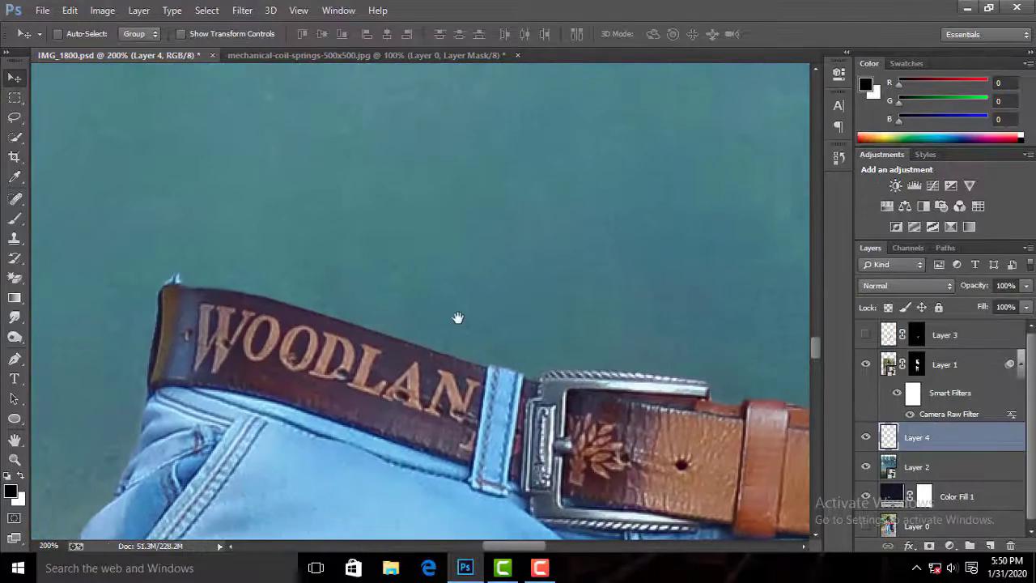
Step: Draw a closed black Pen tool shape behind the belt, curving from one waist end to the other, to fill the jeans' opening
{"action": "left_click", "coordinate": [14, 359]}
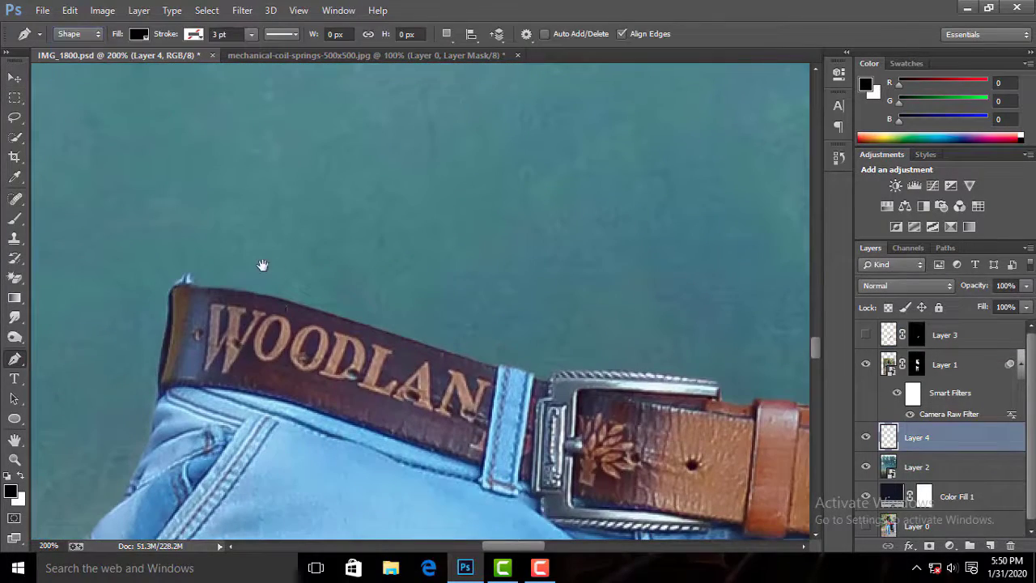
{"action": "left_click_drag", "start_coordinate": [262, 265], "coordinate": [225, 266]}
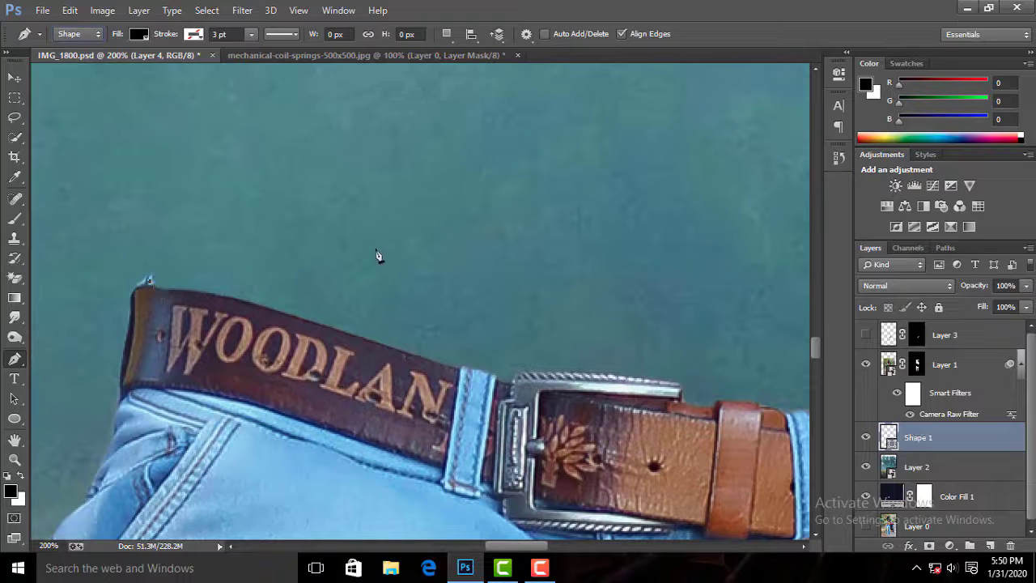
{"action": "left_click_drag", "start_coordinate": [376, 253], "coordinate": [474, 248]}
{"action": "scroll", "coordinate": [386, 238], "scroll_direction": "down", "scroll_amount": 2}
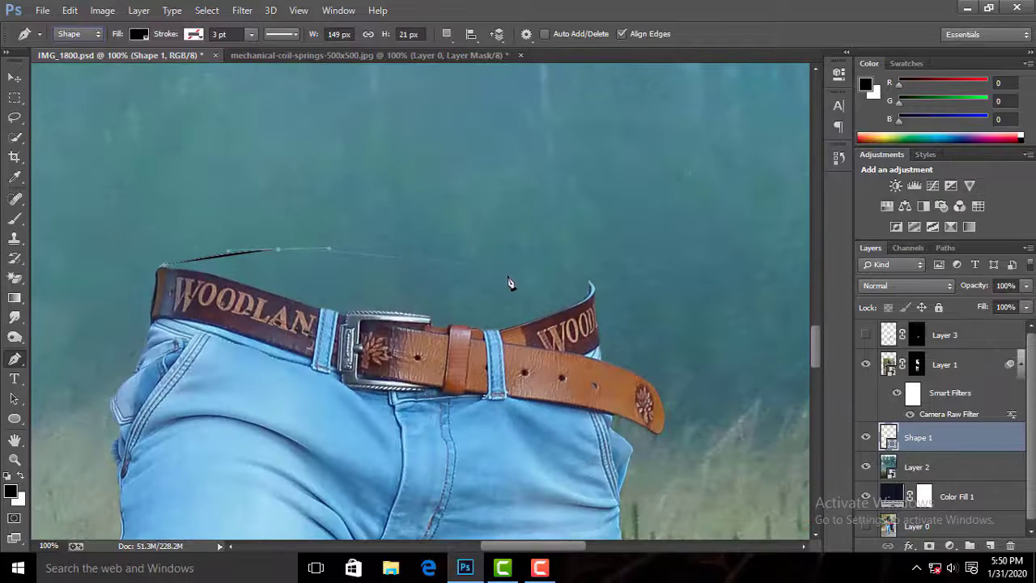
{"action": "left_click", "coordinate": [549, 283]}
{"action": "scroll", "coordinate": [585, 289], "scroll_direction": "up", "scroll_amount": 2}
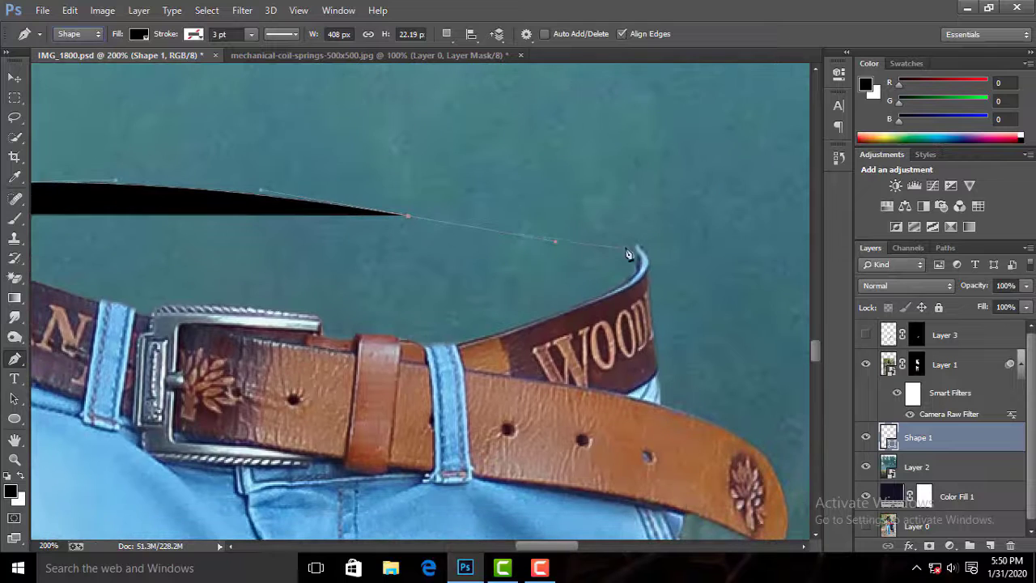
{"action": "left_click", "coordinate": [636, 248]}
{"action": "left_click", "coordinate": [625, 359]}
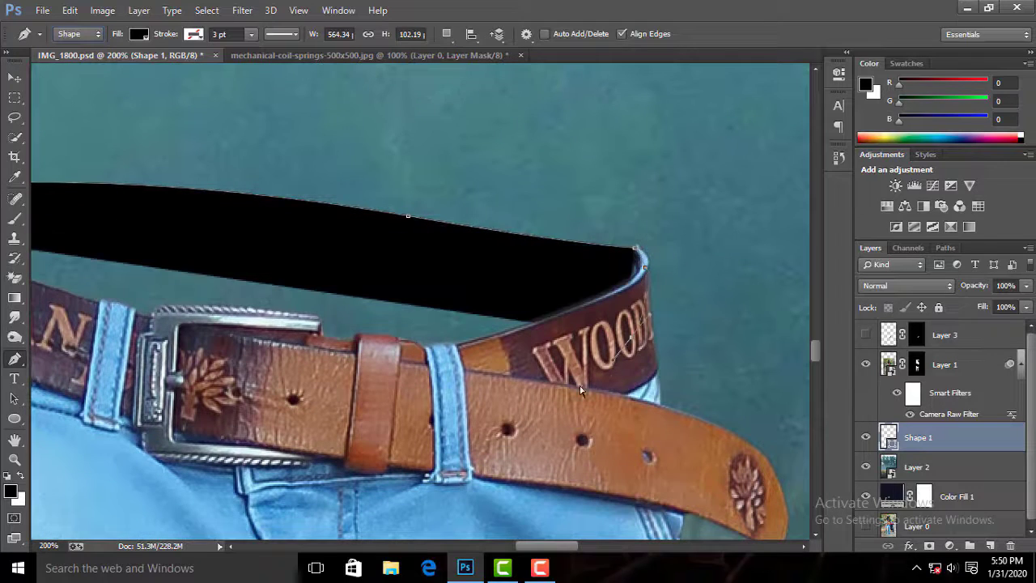
{"action": "scroll", "coordinate": [428, 307], "scroll_direction": "down", "scroll_amount": 3}
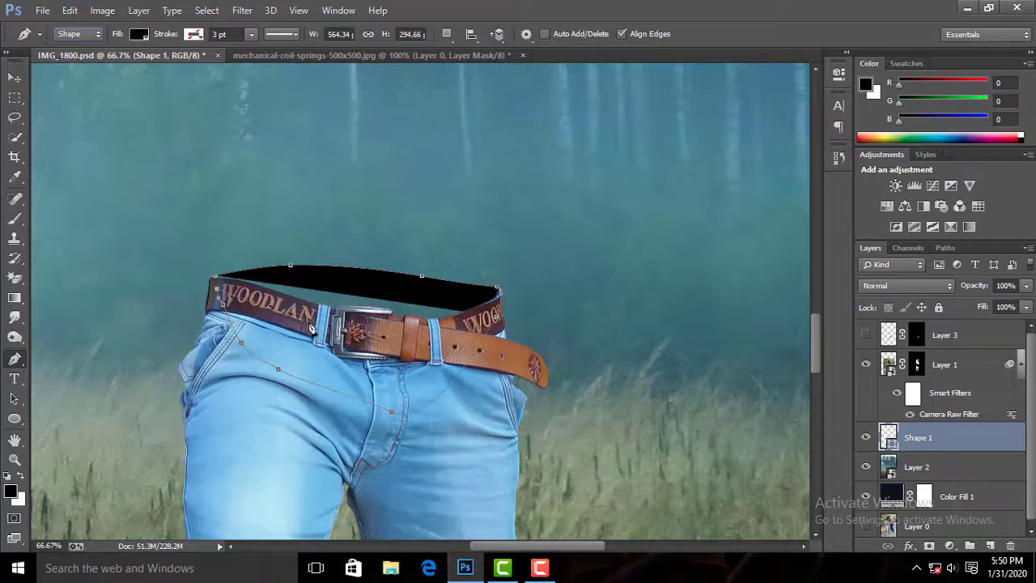
{"action": "scroll", "coordinate": [212, 282], "scroll_direction": "up", "scroll_amount": 4}
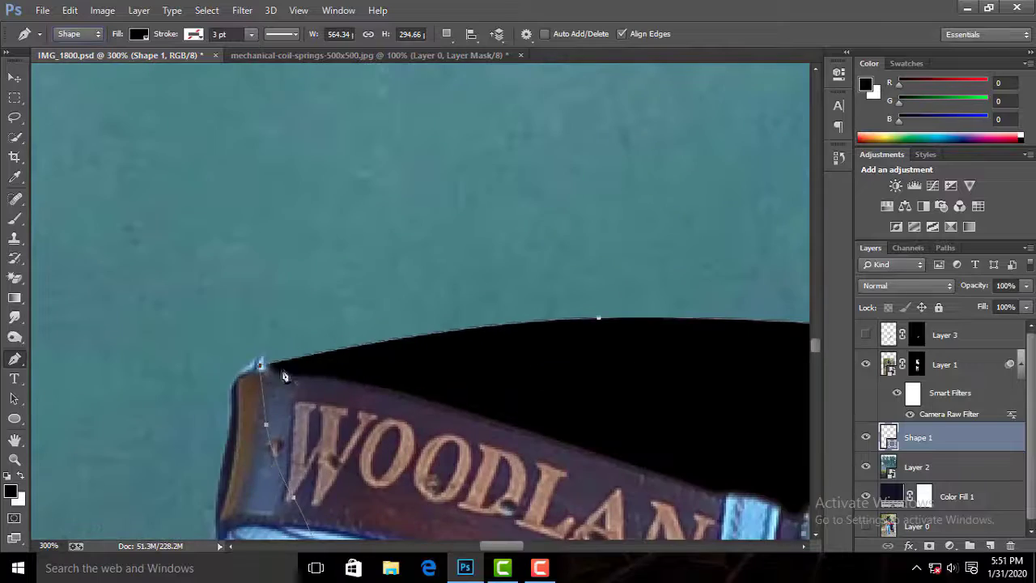
{"action": "key", "text": "ctrl+0"}
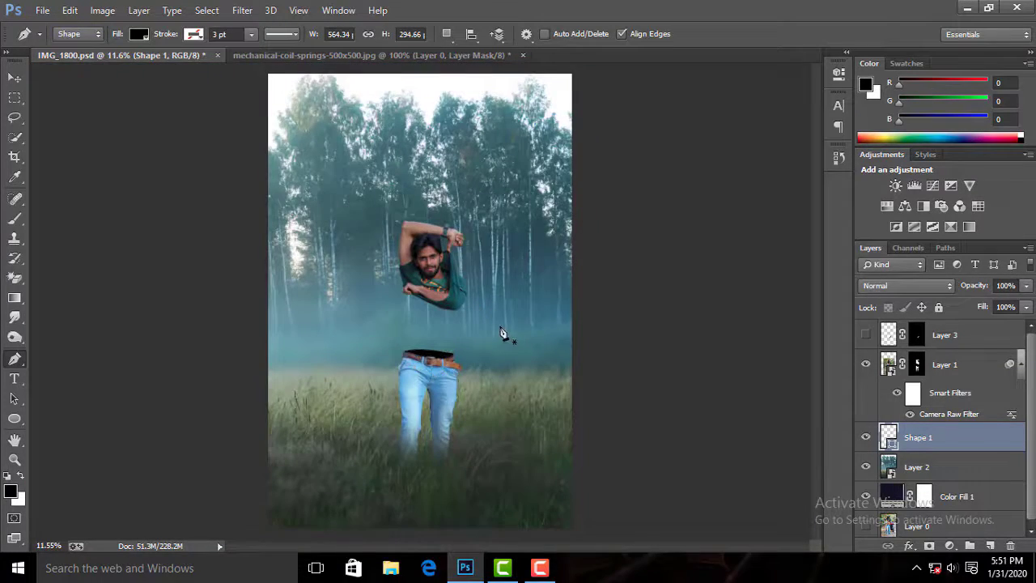
Step: Warp the black waist shape to raise its upper edge slightly
{"action": "scroll", "coordinate": [502, 333], "scroll_direction": "up", "scroll_amount": 6}
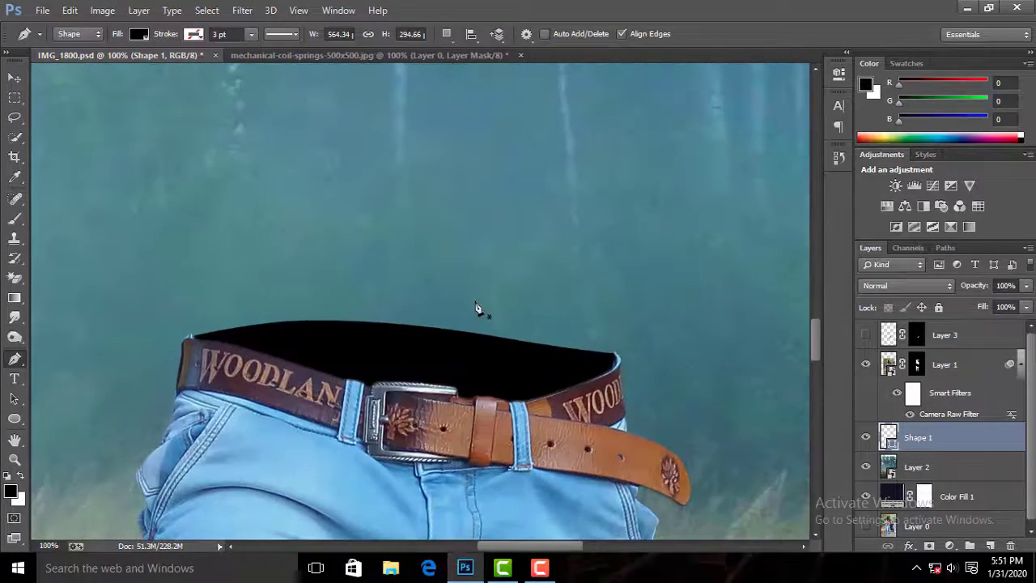
{"action": "key", "text": "ctrl+t"}
{"action": "left_click", "coordinate": [636, 34]}
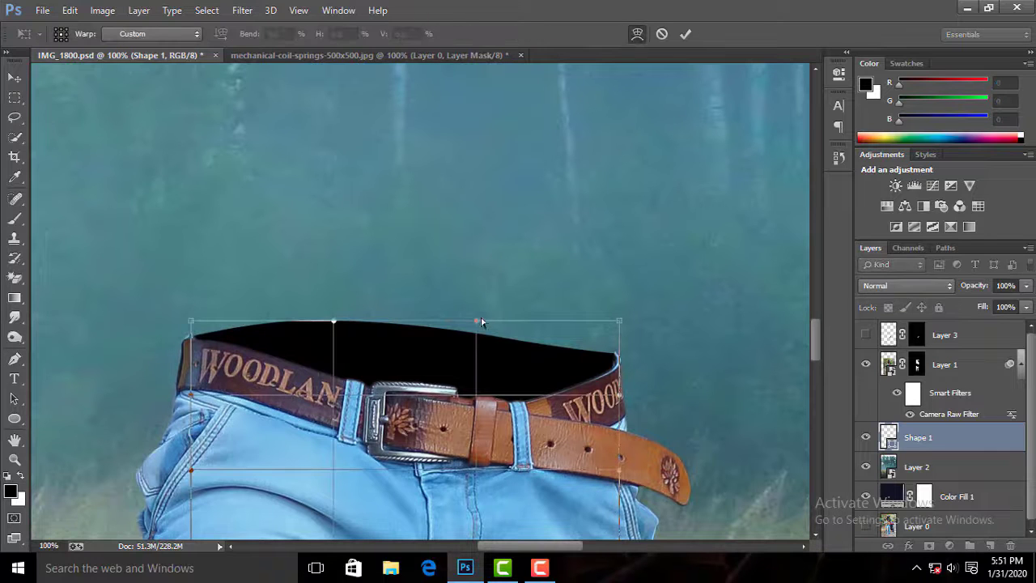
{"action": "left_click_drag", "start_coordinate": [476, 322], "coordinate": [498, 313]}
{"action": "left_click_drag", "start_coordinate": [389, 334], "coordinate": [388, 328]}
{"action": "key", "text": "Return"}
{"action": "key", "text": "ctrl+0"}
Step: Close the coil spring image without saving and open the black jeans image rBVaSVvF-XSAWTxvAADFWzbgPHc876.jpg
{"action": "left_click", "coordinate": [523, 56]}
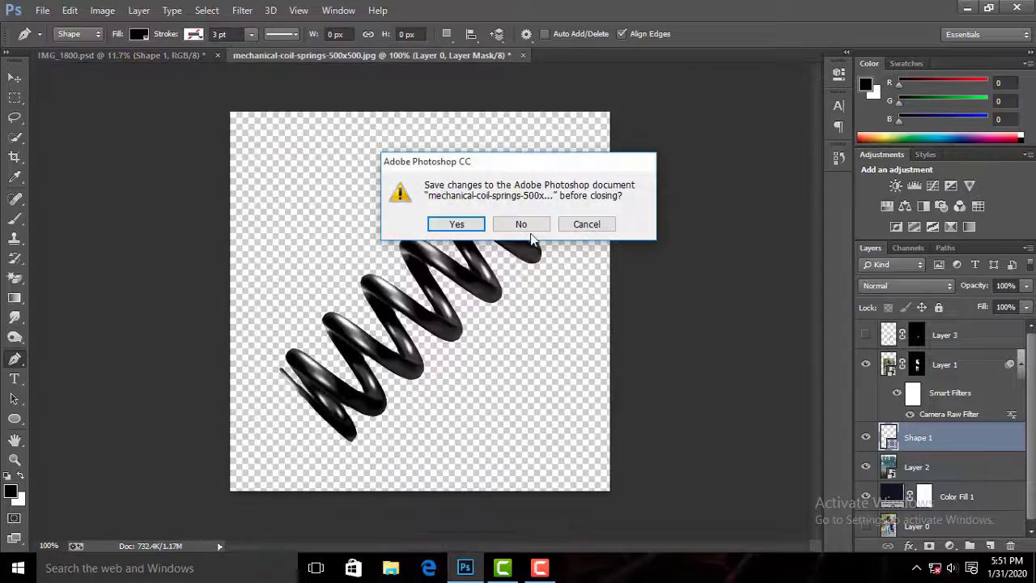
{"action": "left_click", "coordinate": [526, 225]}
{"action": "left_click_drag", "start_coordinate": [197, 56], "coordinate": [299, 57]}
{"action": "double_click", "coordinate": [494, 160]}
{"action": "double_click", "coordinate": [660, 129]}
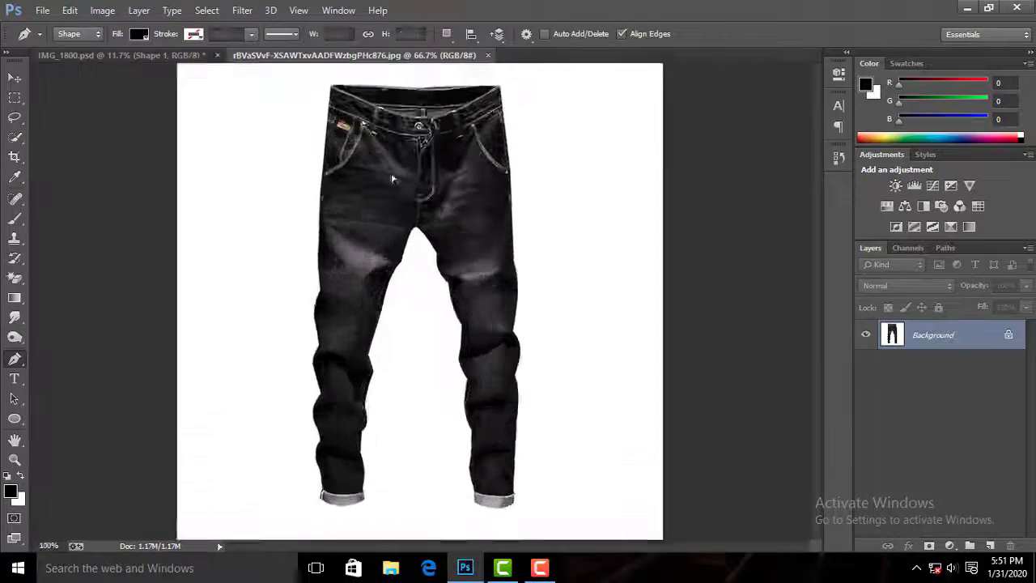
Step: Erase the white background around the black jeans with the Magic Eraser at tolerance 32
{"action": "key", "text": "ctrl+plus"}
{"action": "key", "text": "ctrl+plus"}
{"action": "key", "text": "ctrl+plus"}
{"action": "key", "text": "ctrl+plus"}
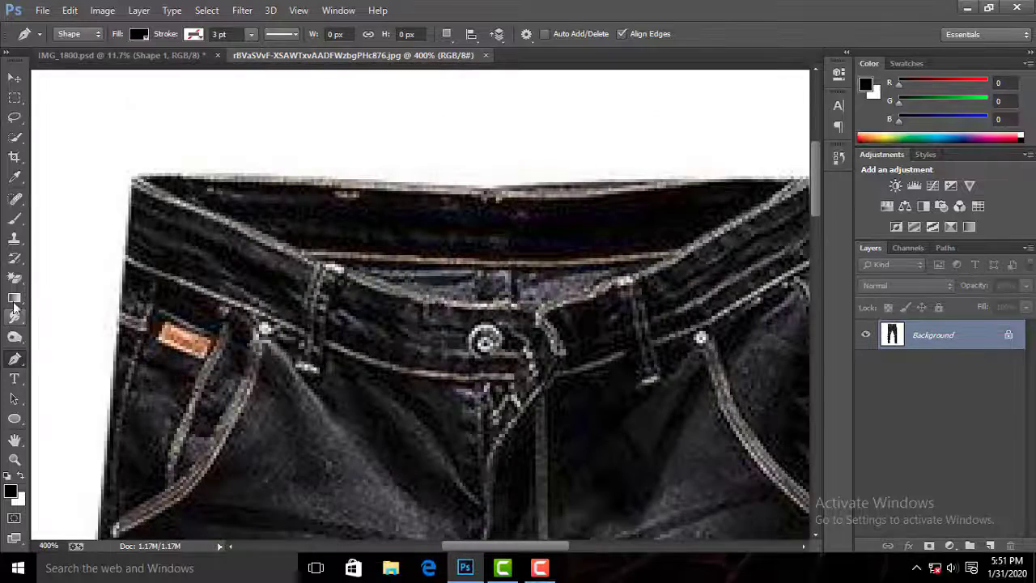
{"action": "right_click", "coordinate": [15, 278]}
{"action": "left_click", "coordinate": [70, 309]}
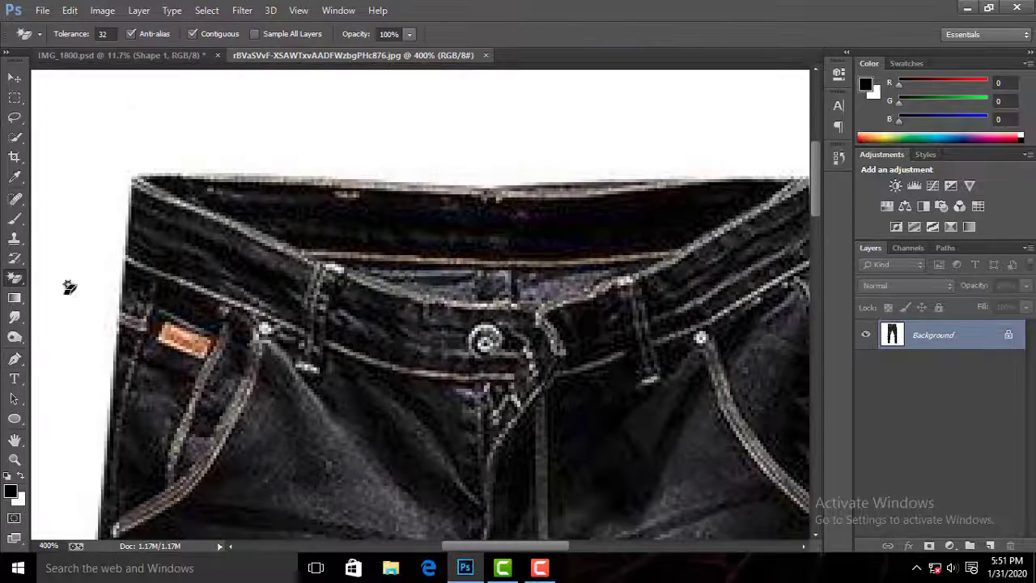
{"action": "left_click", "coordinate": [70, 289]}
Step: Try selecting the jeans' inner waistband with the Quick Selection tool, and discard the selection
{"action": "left_click", "coordinate": [16, 138]}
{"action": "left_click_drag", "start_coordinate": [277, 143], "coordinate": [210, 146]}
{"action": "key", "text": "bracketright"}
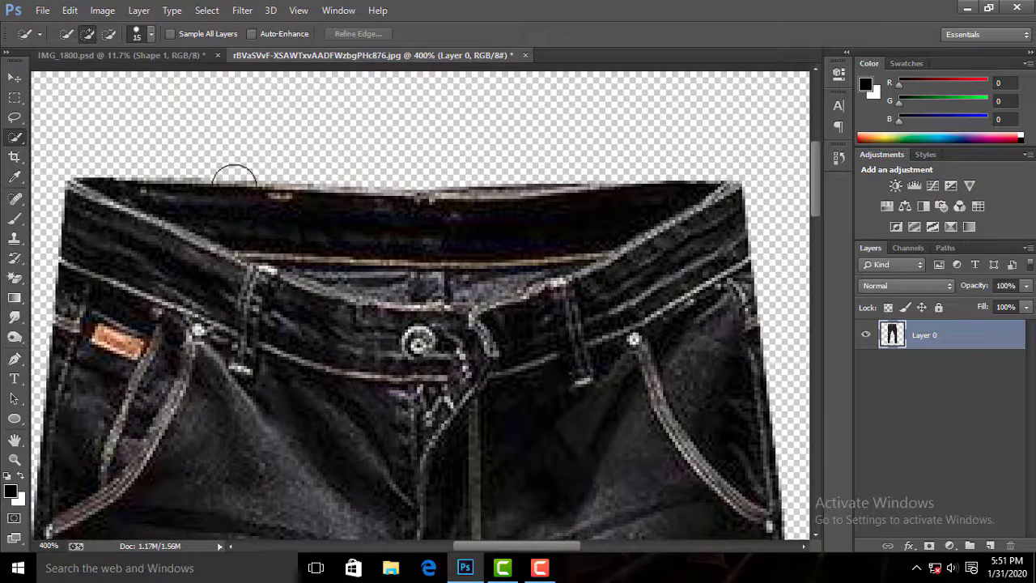
{"action": "left_click_drag", "start_coordinate": [188, 199], "coordinate": [513, 252]}
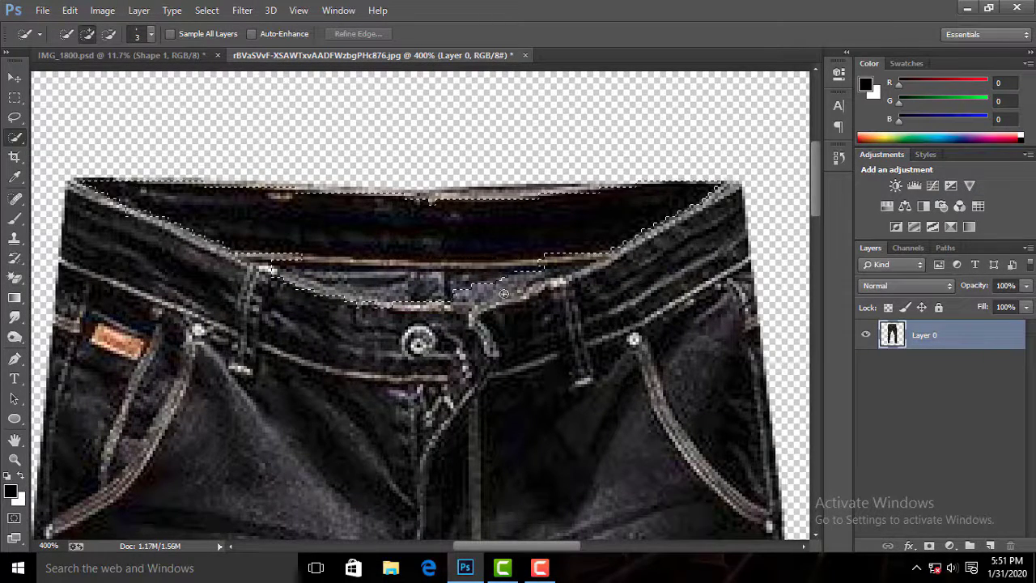
{"action": "key", "text": "ctrl+d"}
Step: Try tracing the jeans' waistband with a Pen tool path, and delete the path
{"action": "left_click", "coordinate": [14, 116]}
{"action": "right_click", "coordinate": [15, 359]}
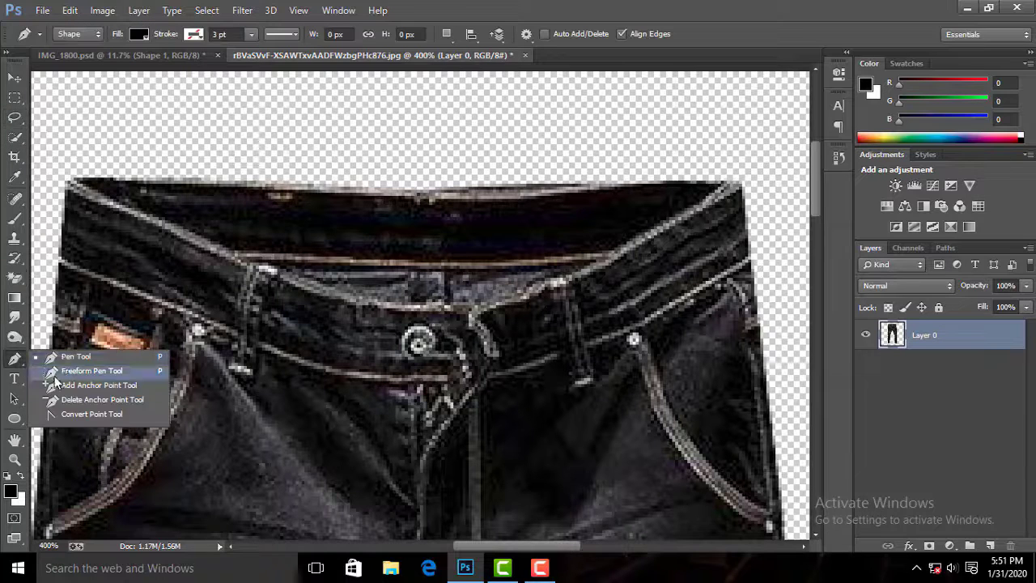
{"action": "left_click", "coordinate": [54, 378]}
{"action": "left_click", "coordinate": [73, 185]}
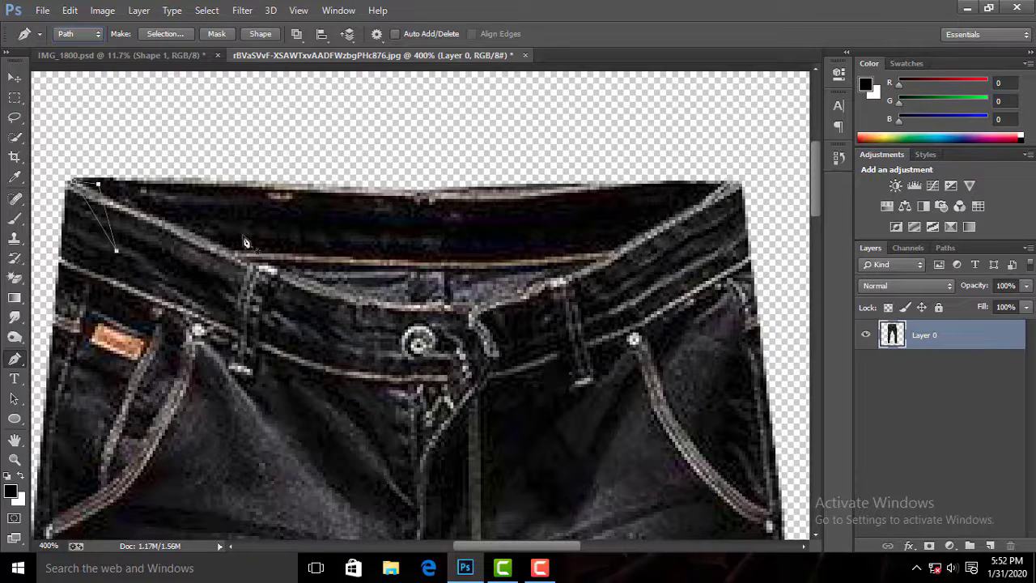
{"action": "key", "text": "Delete"}
{"action": "key", "text": "l"}
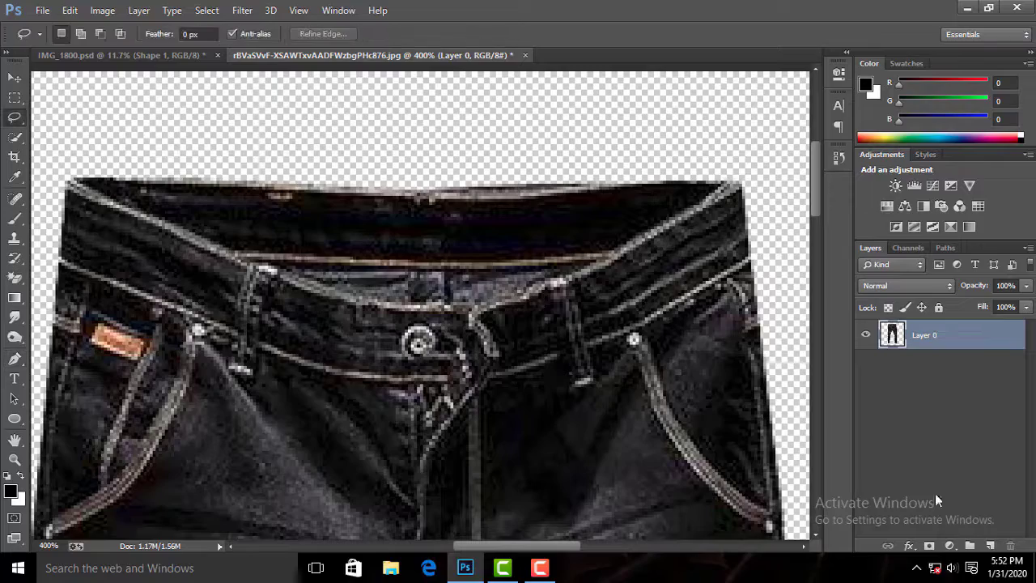
Step: Add a layer mask to the black jeans layer and choose the Brush tool with black
{"action": "left_click", "coordinate": [949, 546]}
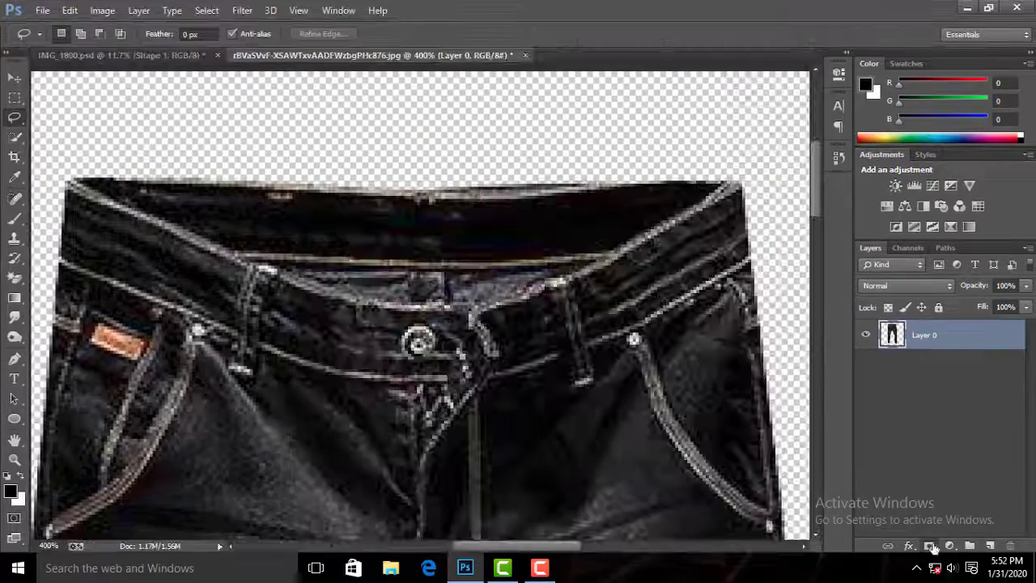
{"action": "left_click", "coordinate": [931, 546]}
{"action": "key", "text": "ctrl+0"}
{"action": "left_click", "coordinate": [15, 219]}
{"action": "key", "text": "ctrl+plus"}
{"action": "key", "text": "ctrl+plus"}
{"action": "key", "text": "ctrl+plus"}
{"action": "key", "text": "ctrl+0"}
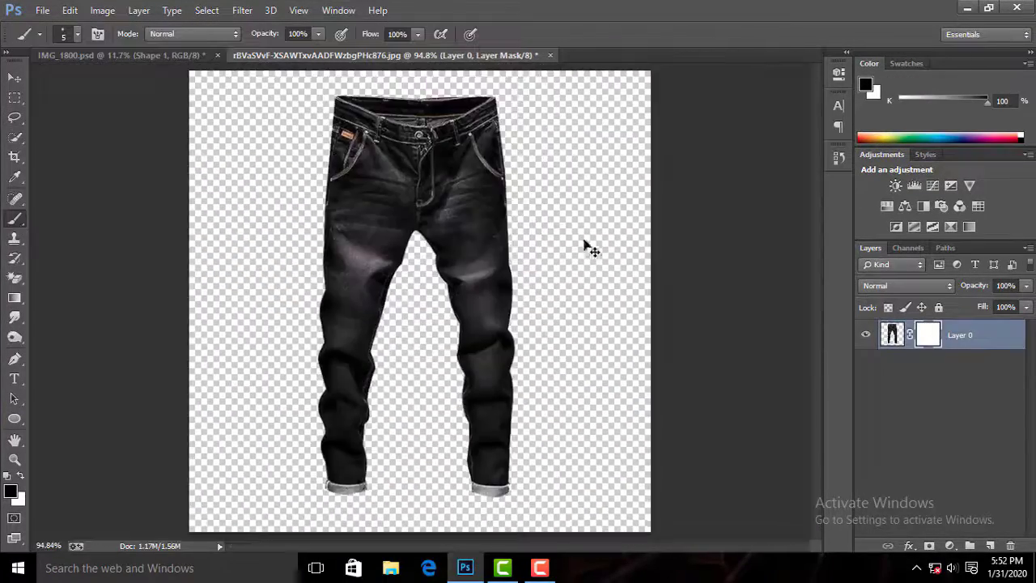
Step: Paint a black stroke across the jeans' hips on the layer mask with a soft brush at size 25
{"action": "key", "text": "ctrl+plus"}
{"action": "key", "text": "ctrl+plus"}
{"action": "key", "text": "ctrl+plus"}
{"action": "key", "text": "bracketright"}
{"action": "key", "text": "bracketright"}
{"action": "key", "text": "bracketright"}
{"action": "key", "text": "bracketright"}
{"action": "key", "text": "bracketright"}
{"action": "key", "text": "bracketright"}
{"action": "key", "text": "bracketright"}
{"action": "key", "text": "bracketright"}
{"action": "mouse_move", "coordinate": [218, 158]}
{"action": "left_mouse_down"}
{"action": "mouse_move", "coordinate": [558, 230]}
{"action": "mouse_move", "coordinate": [732, 230]}
{"action": "left_mouse_up"}
{"action": "key", "text": "ctrl+minus"}
{"action": "key", "text": "ctrl+minus"}
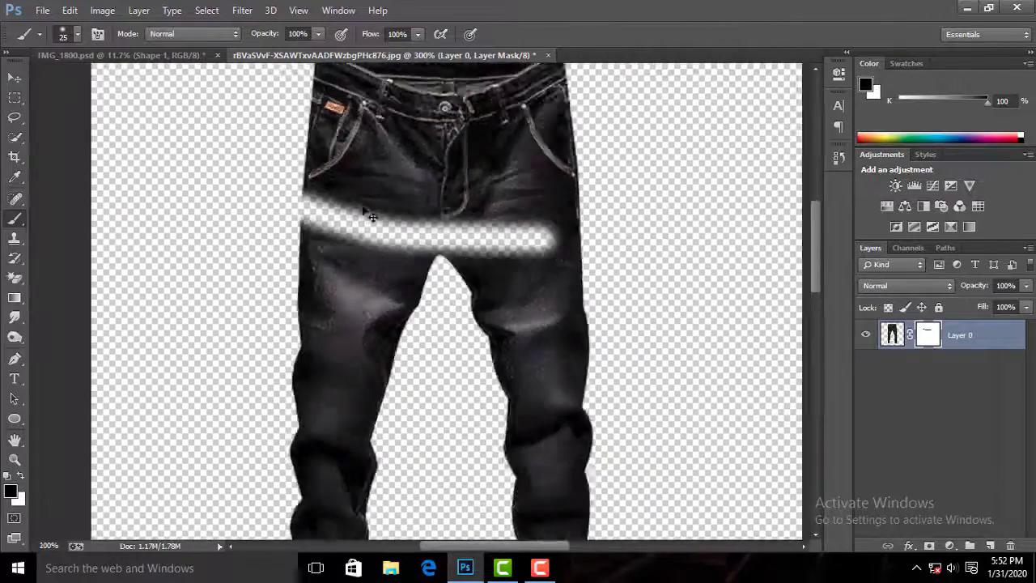
Step: Mask out the jeans' legs with a black brush enlarged up to size 80, leaving only the waistband area
{"action": "key", "text": "ctrl+minus"}
{"action": "key", "text": "ctrl+minus"}
{"action": "key", "text": "bracketright"}
{"action": "mouse_move", "coordinate": [319, 143]}
{"action": "left_mouse_down"}
{"action": "mouse_move", "coordinate": [262, 215]}
{"action": "mouse_move", "coordinate": [318, 195]}
{"action": "mouse_move", "coordinate": [399, 202]}
{"action": "mouse_move", "coordinate": [413, 304]}
{"action": "mouse_move", "coordinate": [497, 354]}
{"action": "mouse_move", "coordinate": [461, 531]}
{"action": "mouse_move", "coordinate": [500, 428]}
{"action": "mouse_move", "coordinate": [408, 212]}
{"action": "mouse_move", "coordinate": [362, 358]}
{"action": "mouse_move", "coordinate": [302, 372]}
{"action": "left_mouse_up"}
{"action": "key", "text": "bracketright"}
{"action": "key", "text": "bracketright"}
{"action": "key", "text": "bracketright"}
{"action": "key", "text": "bracketright"}
{"action": "key", "text": "bracketright"}
{"action": "key", "text": "ctrl+0"}
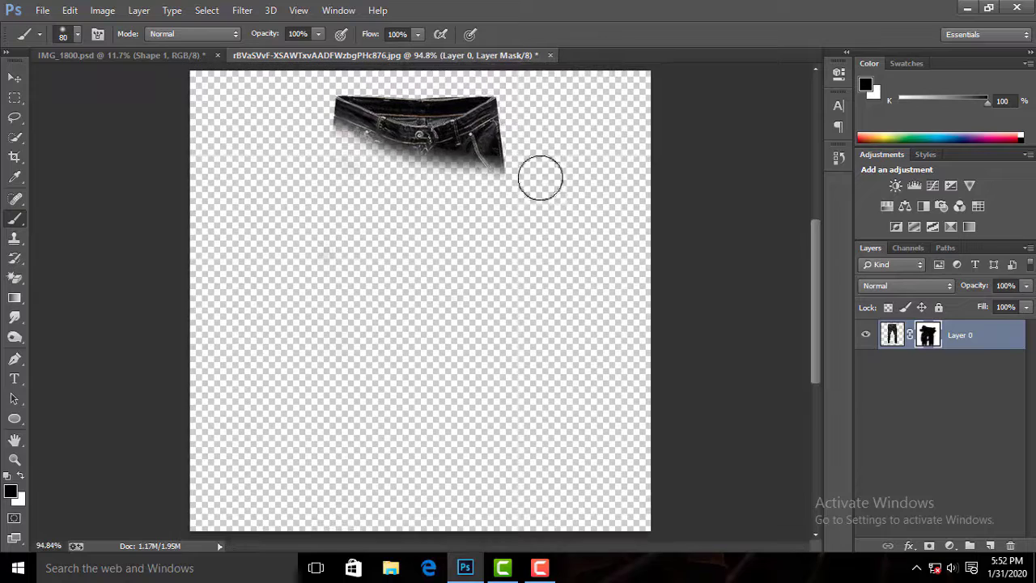
{"action": "mouse_move", "coordinate": [541, 178]}
{"action": "left_mouse_down"}
{"action": "mouse_move", "coordinate": [343, 189]}
{"action": "mouse_move", "coordinate": [157, 54]}
{"action": "mouse_move", "coordinate": [344, 191]}
{"action": "left_mouse_up"}
Step: Move the masked waistband into IMG_1800.psd and close the black jeans image without saving
{"action": "left_click", "coordinate": [12, 82]}
{"action": "left_click", "coordinate": [550, 56]}
{"action": "left_click", "coordinate": [520, 232]}
{"action": "key", "text": "ctrl+plus"}
{"action": "key", "text": "ctrl+plus"}
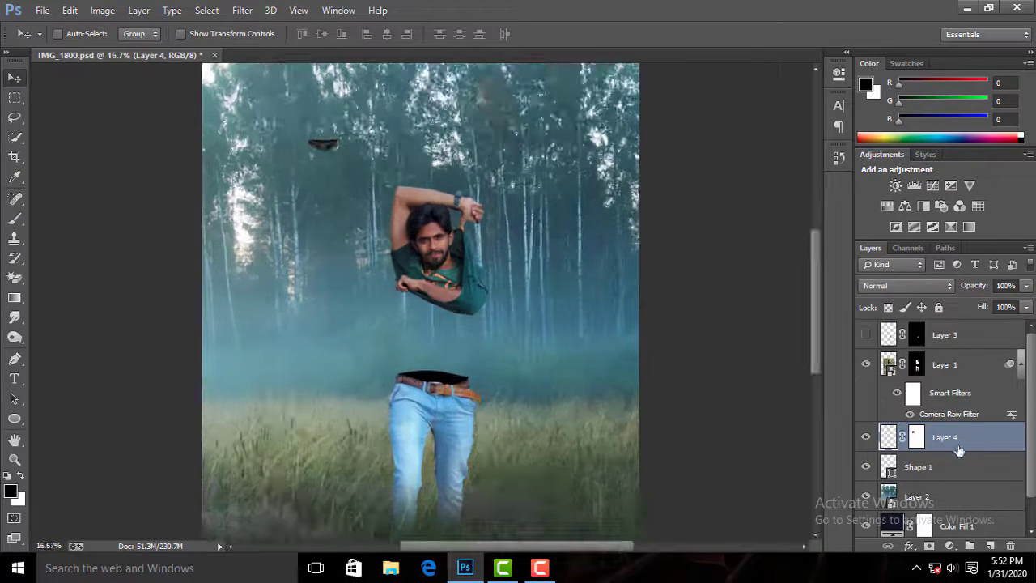
Step: Clip the waistband layer to the black waist shape and place it over the opening behind the belt
{"action": "right_click", "coordinate": [959, 450]}
{"action": "left_click", "coordinate": [738, 272]}
{"action": "key", "text": "ctrl+plus"}
{"action": "key", "text": "ctrl+plus"}
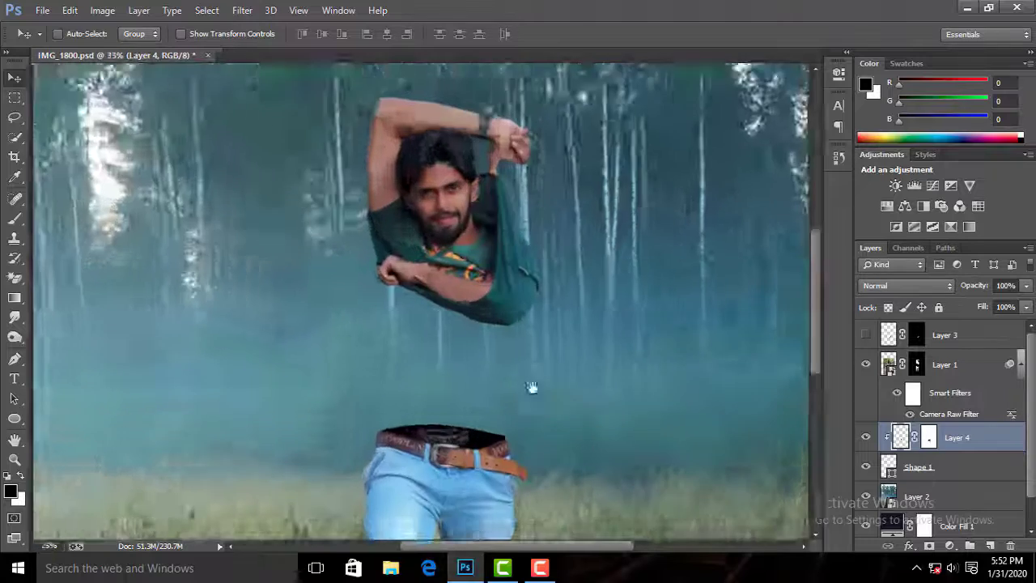
{"action": "left_click_drag", "start_coordinate": [532, 388], "coordinate": [469, 296]}
Step: Enlarge the waistband layer in two passes and position it inside the black opening behind the belt
{"action": "key", "text": "ctrl+plus"}
{"action": "key", "text": "ctrl+plus"}
{"action": "key", "text": "ctrl+t"}
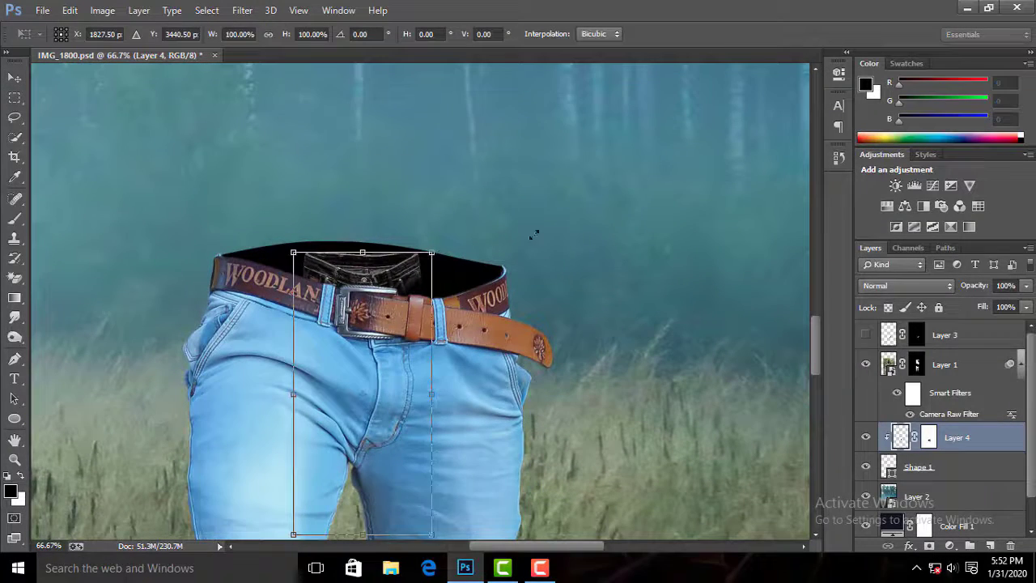
{"action": "left_click_drag", "start_coordinate": [535, 234], "coordinate": [754, 203]}
{"action": "key", "text": "Return"}
{"action": "left_click_drag", "start_coordinate": [442, 198], "coordinate": [415, 322]}
{"action": "key", "text": "ctrl+t"}
{"action": "left_click_drag", "start_coordinate": [489, 241], "coordinate": [576, 226]}
{"action": "left_click_drag", "start_coordinate": [369, 286], "coordinate": [352, 337]}
{"action": "key", "text": "Return"}
{"action": "key", "text": "ctrl+t"}
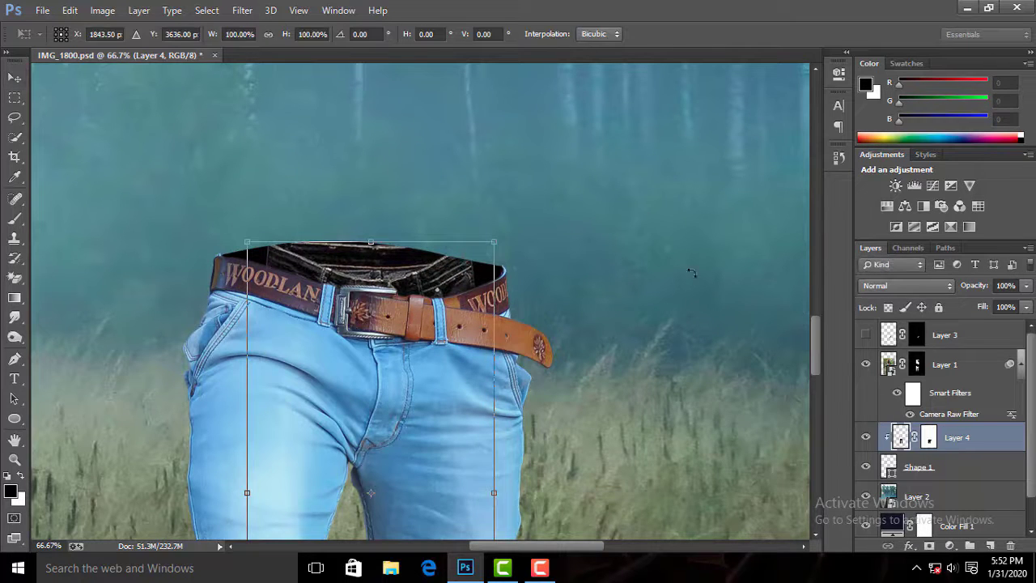
{"action": "key", "text": "Return"}
Step: Release the waistband layer from its clipping mask
{"action": "right_click", "coordinate": [983, 441]}
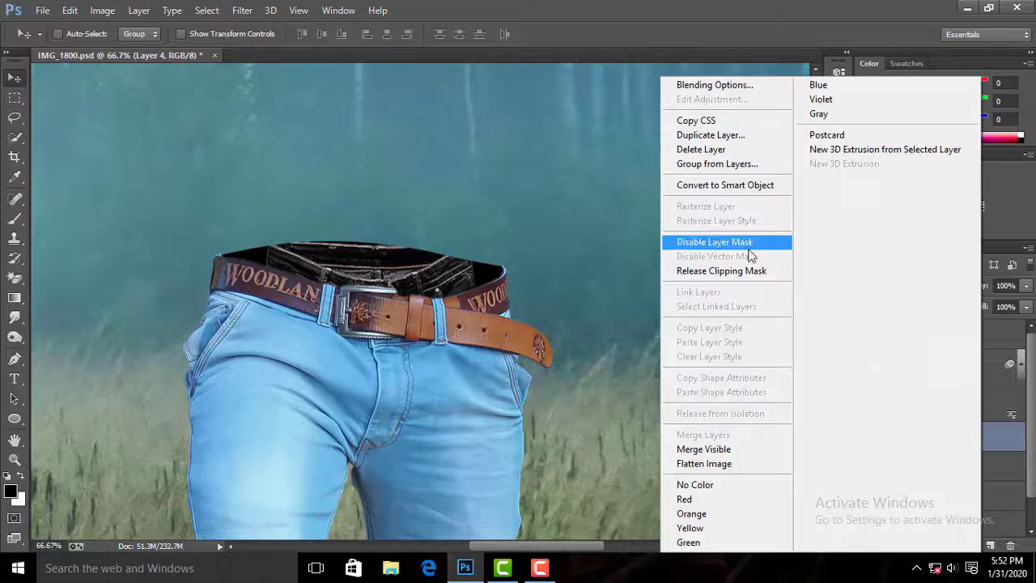
{"action": "left_click", "coordinate": [736, 273]}
{"action": "key", "text": "ctrl+t"}
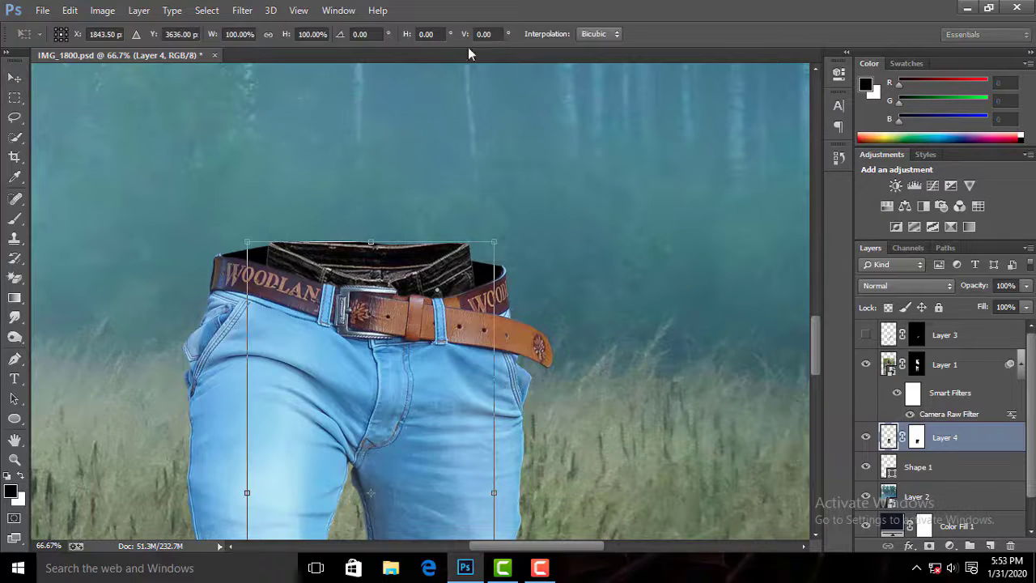
{"action": "left_click", "coordinate": [610, 39]}
{"action": "left_click", "coordinate": [609, 39]}
{"action": "key", "text": "Return"}
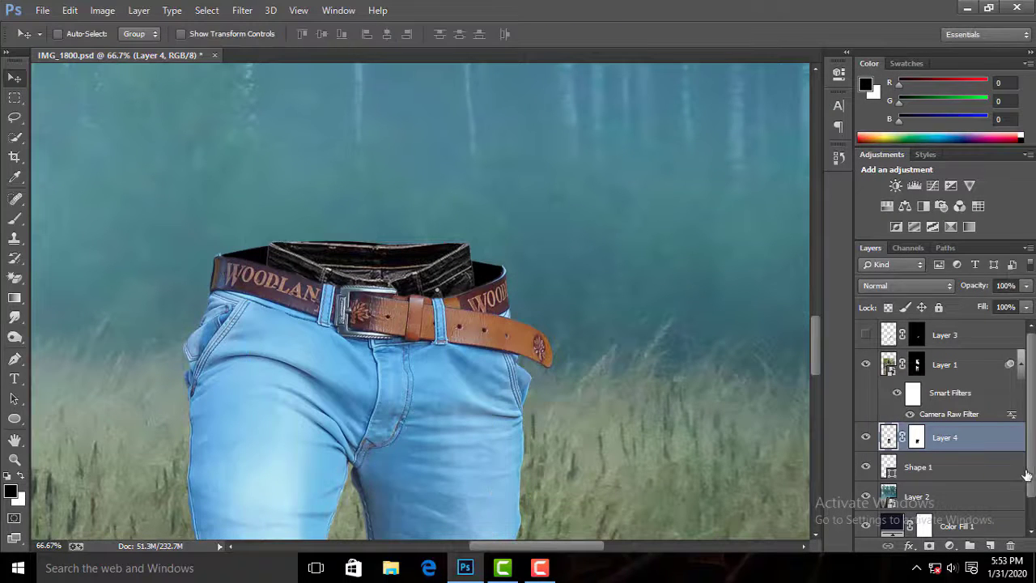
Step: Merge the masked waistband with a new blank layer and clip the merged layer to the black waist shape
{"action": "left_click", "coordinate": [989, 546]}
{"action": "left_click", "coordinate": [995, 470], "text": "ctrl"}
{"action": "right_click", "coordinate": [996, 469]}
{"action": "left_click", "coordinate": [769, 437]}
{"action": "right_click", "coordinate": [949, 437]}
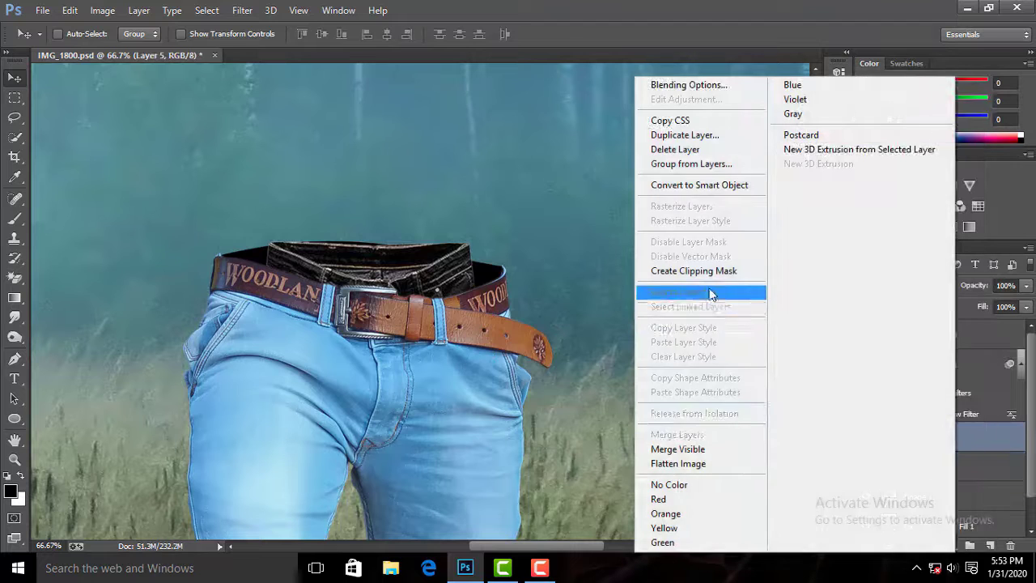
{"action": "left_click", "coordinate": [708, 275]}
Step: Warp the merged waistband, pulling its upper corners outward and bending its rim to span the waist opening
{"action": "key", "text": "ctrl+t"}
{"action": "right_click", "coordinate": [415, 275]}
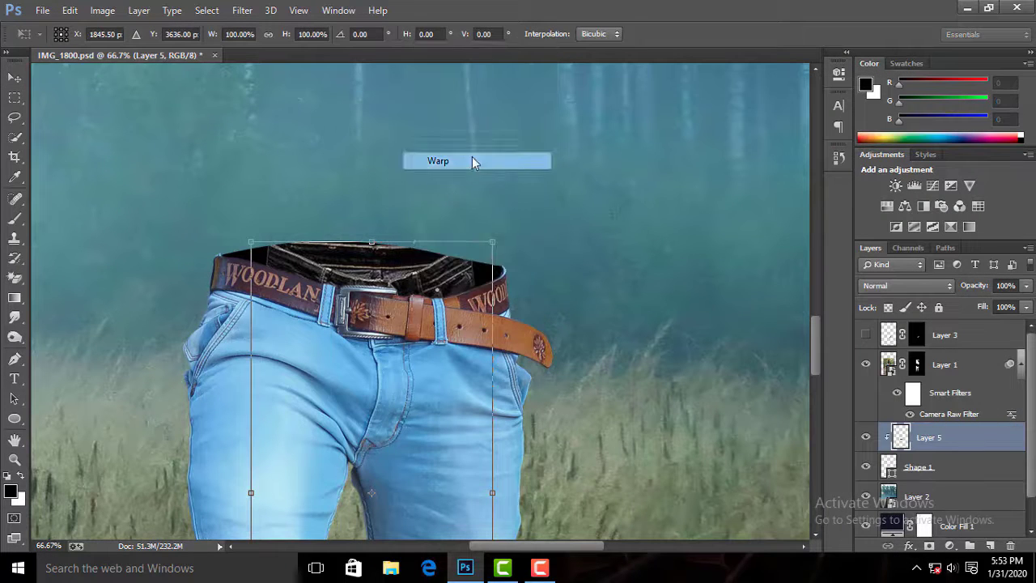
{"action": "left_click", "coordinate": [437, 160]}
{"action": "left_click_drag", "start_coordinate": [251, 242], "coordinate": [200, 260]}
{"action": "left_click_drag", "start_coordinate": [494, 242], "coordinate": [558, 288]}
{"action": "mouse_move", "coordinate": [380, 246]}
{"action": "left_mouse_down"}
{"action": "mouse_move", "coordinate": [361, 338]}
{"action": "mouse_move", "coordinate": [374, 264]}
{"action": "left_mouse_up"}
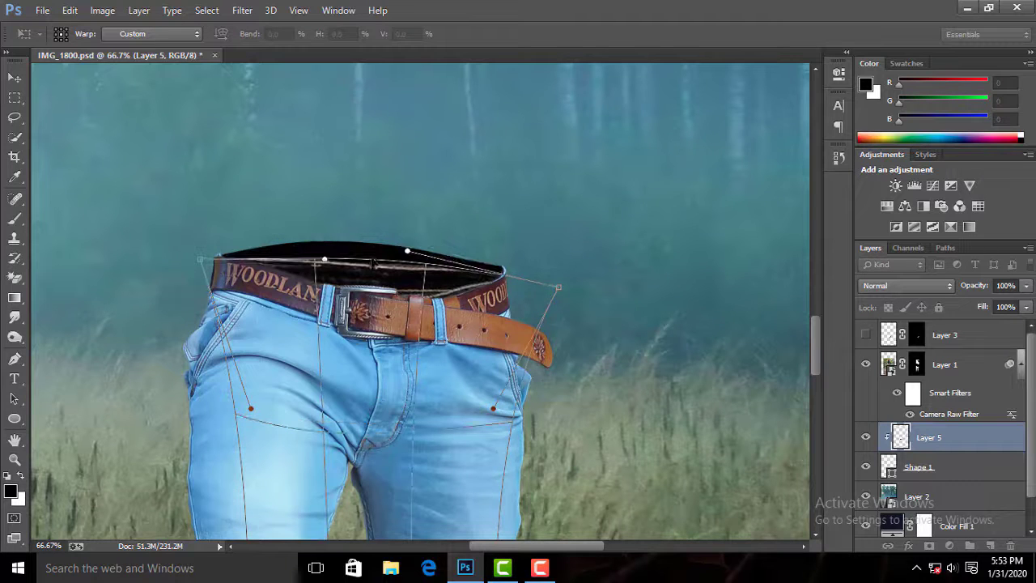
{"action": "key", "text": "Return"}
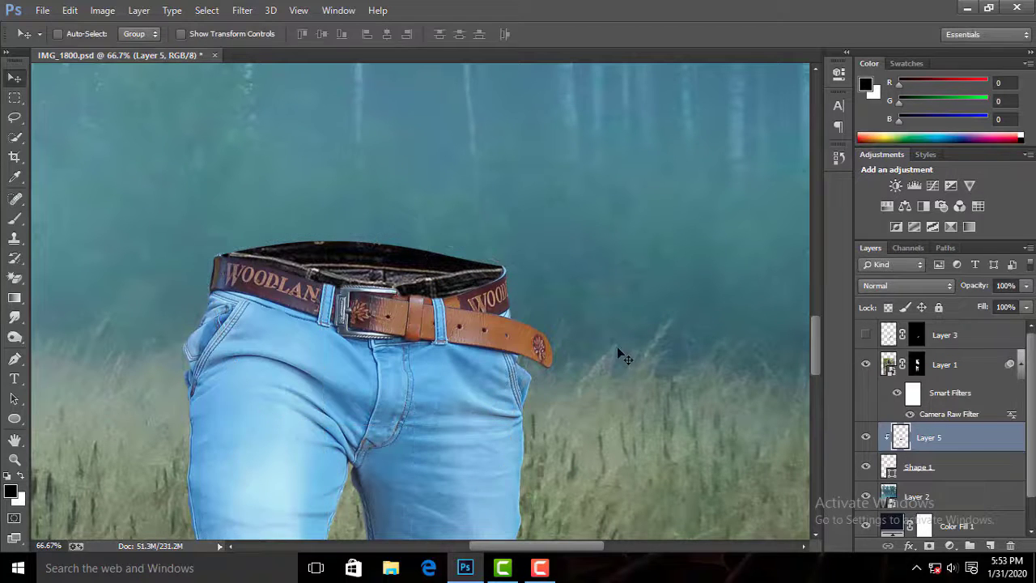
Step: Stretch the waistband layer taller and lower it inside the waist opening
{"action": "key", "text": "ctrl+t"}
{"action": "left_click_drag", "start_coordinate": [374, 235], "coordinate": [386, 171]}
{"action": "left_click_drag", "start_coordinate": [369, 274], "coordinate": [367, 351]}
{"action": "key", "text": "Return"}
Step: Warp the waistband again so its rim follows the curved upper edge of the waist opening
{"action": "key", "text": "ctrl+t"}
{"action": "right_click", "coordinate": [428, 241]}
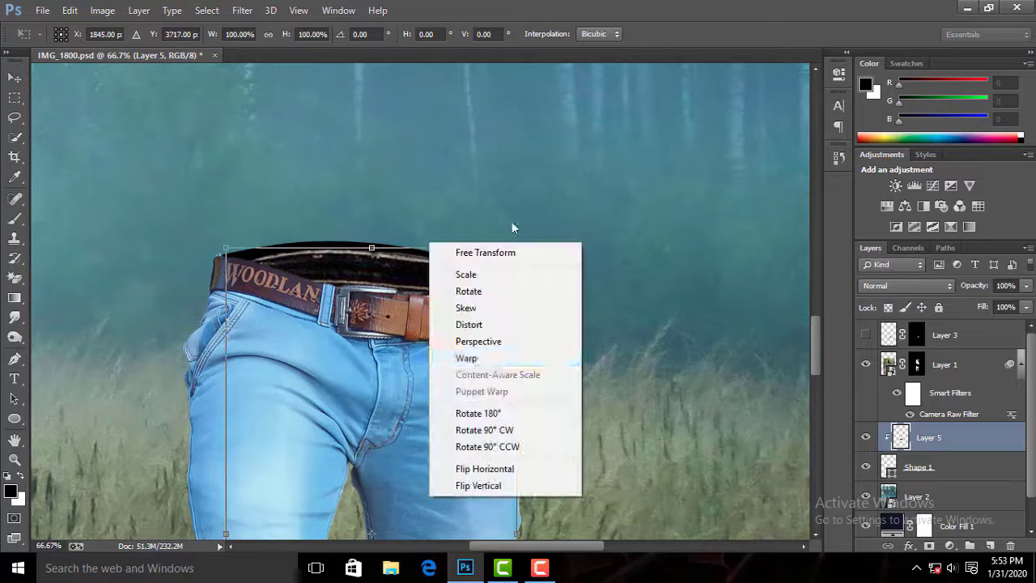
{"action": "left_click", "coordinate": [465, 358]}
{"action": "left_click_drag", "start_coordinate": [401, 276], "coordinate": [400, 263]}
{"action": "left_click_drag", "start_coordinate": [229, 271], "coordinate": [197, 247]}
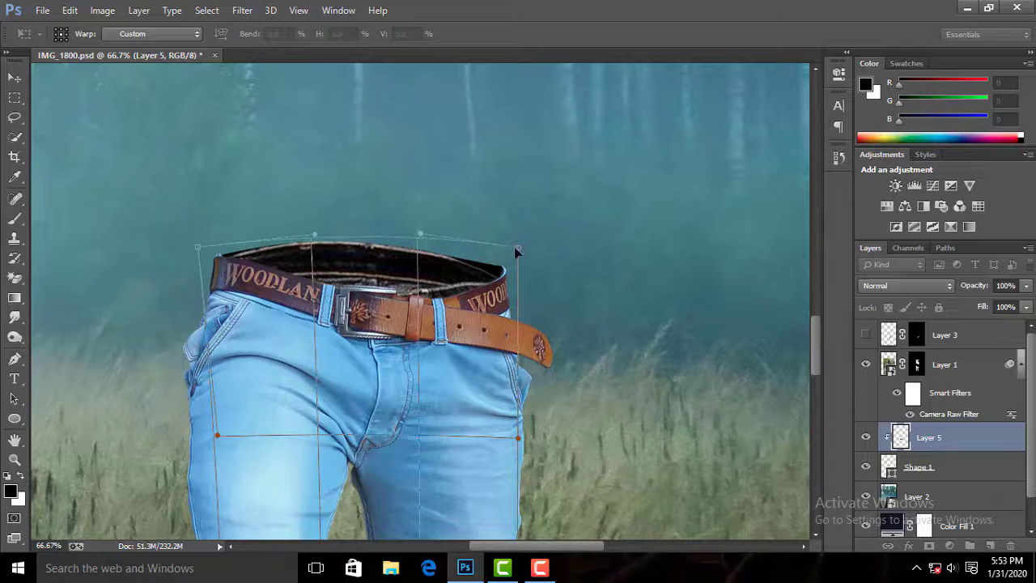
{"action": "left_click_drag", "start_coordinate": [517, 246], "coordinate": [524, 236]}
{"action": "key", "text": "Return"}
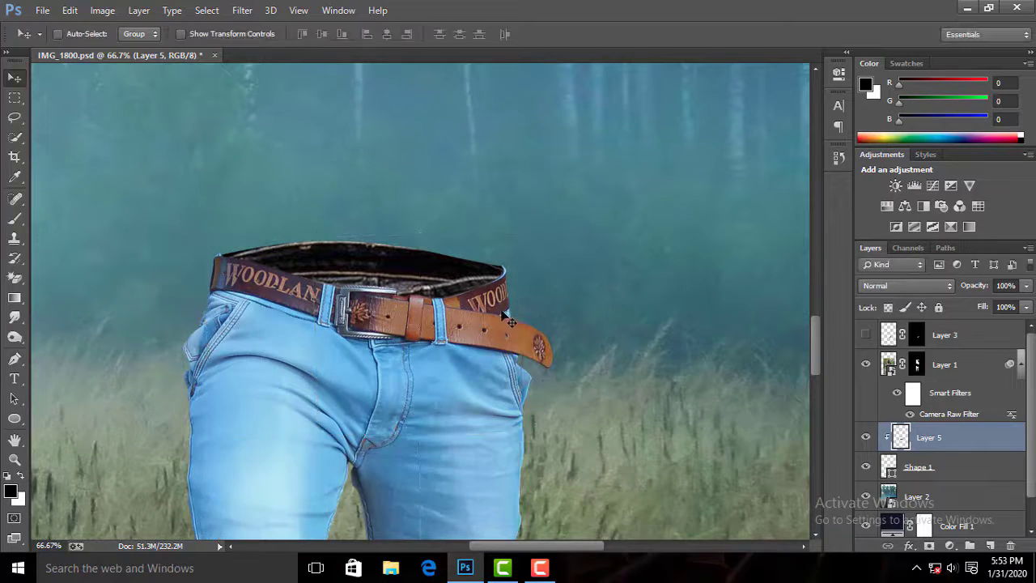
Step: Lower the waistband layer's opacity to 68%
{"action": "key", "text": "ctrl+0"}
{"action": "key", "text": "ctrl+plus"}
{"action": "left_click_drag", "start_coordinate": [508, 312], "coordinate": [484, 184]}
{"action": "key", "text": "ctrl+plus"}
{"action": "key", "text": "ctrl+plus"}
{"action": "key", "text": "ctrl+plus"}
{"action": "left_click_drag", "start_coordinate": [991, 290], "coordinate": [975, 290]}
{"action": "key", "text": "ctrl+plus"}
{"action": "key", "text": "ctrl+0"}
{"action": "key", "text": "ctrl+plus"}
{"action": "key", "text": "ctrl+plus"}
{"action": "key", "text": "ctrl+plus"}
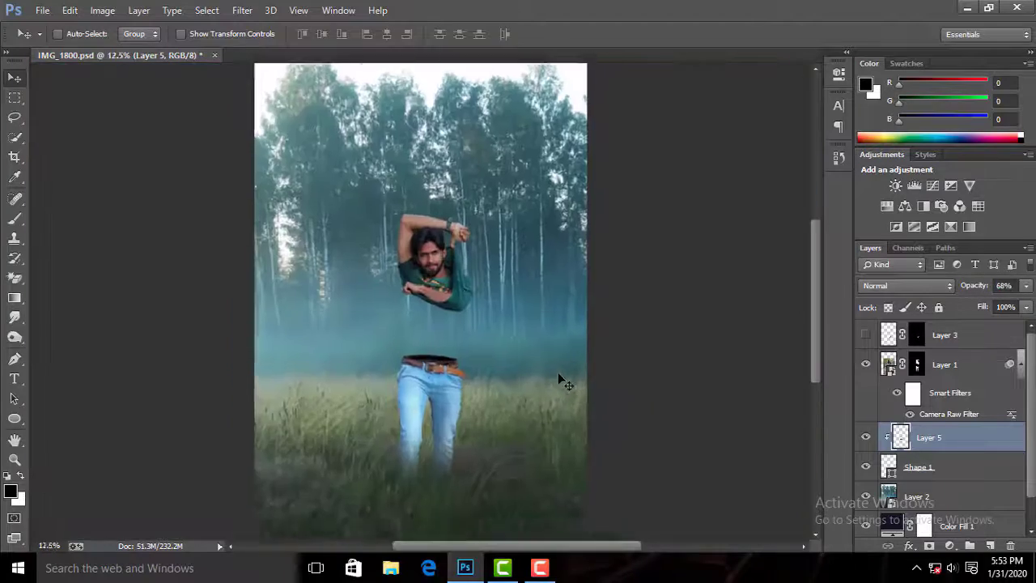
Step: Show the coil spring layer and move it below the man's layer in the stacking order
{"action": "key", "text": "ctrl+0"}
{"action": "left_click", "coordinate": [865, 334]}
{"action": "left_click_drag", "start_coordinate": [945, 347], "coordinate": [946, 420]}
{"action": "key", "text": "ctrl+plus"}
{"action": "key", "text": "ctrl+plus"}
{"action": "key", "text": "ctrl+plus"}
{"action": "key", "text": "ctrl+plus"}
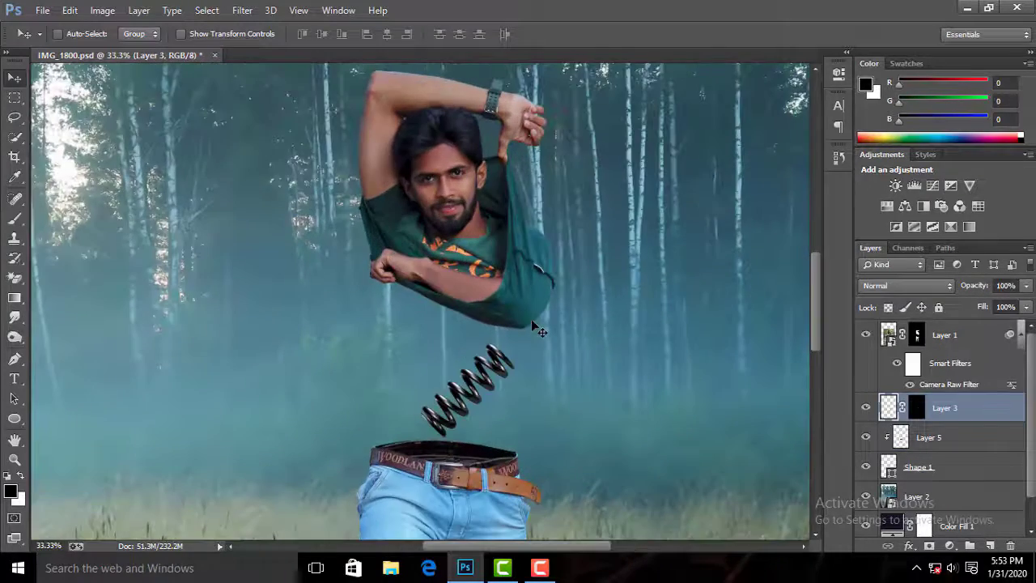
Step: Rotate the coil spring upright between the shirt and the waist opening
{"action": "key", "text": "ctrl+t"}
{"action": "right_click", "coordinate": [469, 401]}
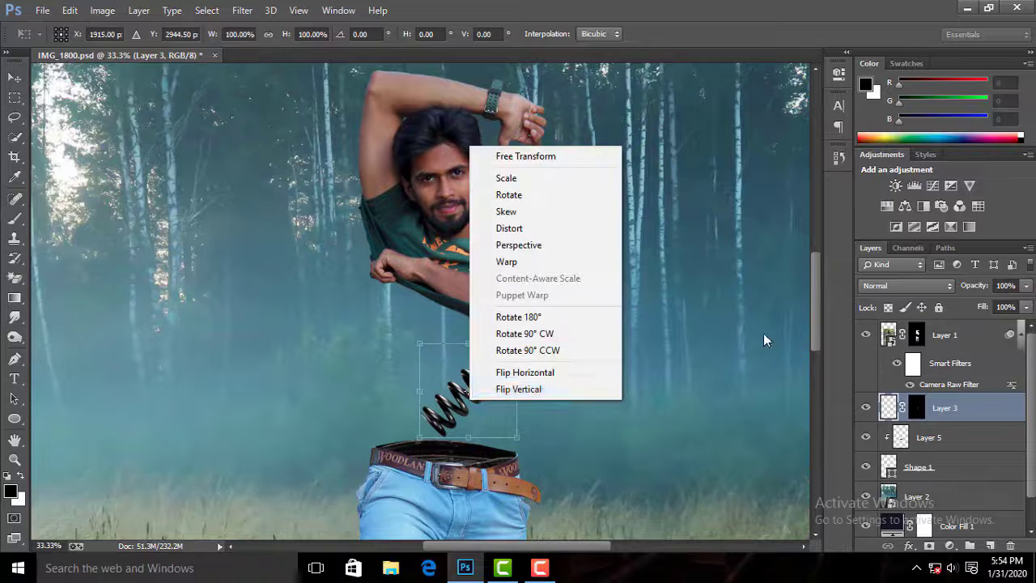
{"action": "left_click", "coordinate": [764, 332]}
{"action": "left_click_drag", "start_coordinate": [554, 350], "coordinate": [513, 292]}
{"action": "key", "text": "Return"}
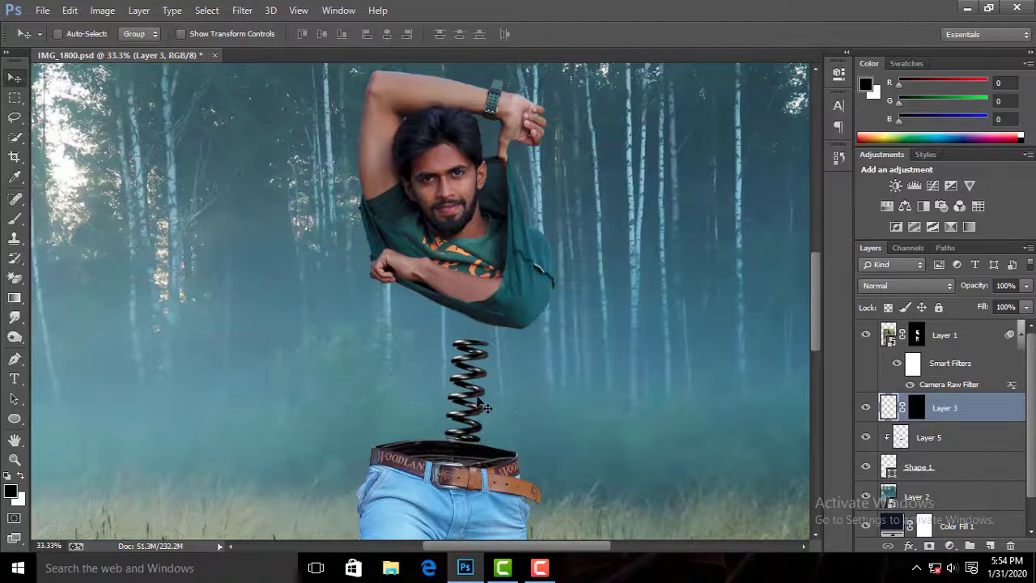
{"action": "key", "text": "ctrl+t"}
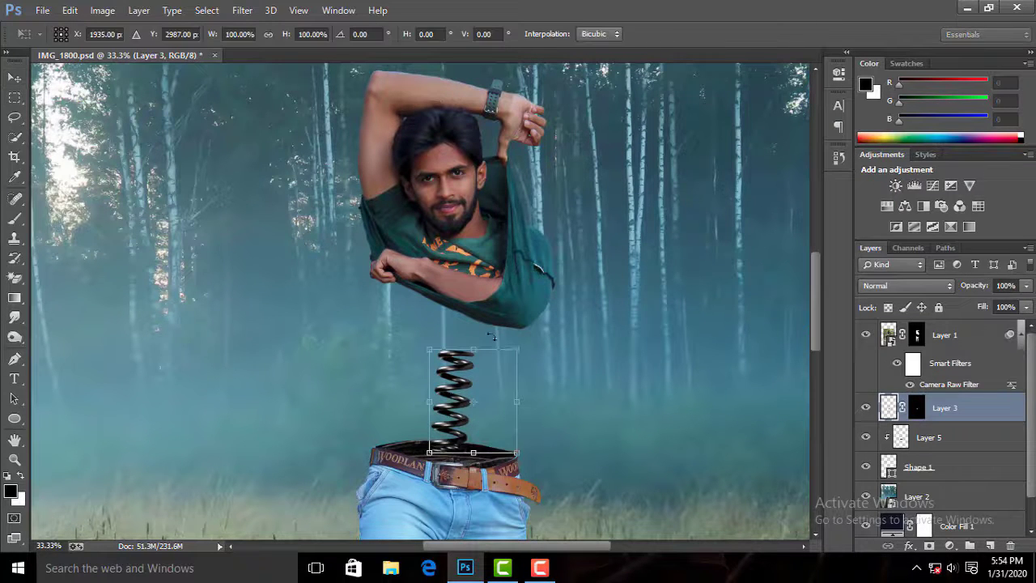
{"action": "left_click_drag", "start_coordinate": [529, 327], "coordinate": [576, 274]}
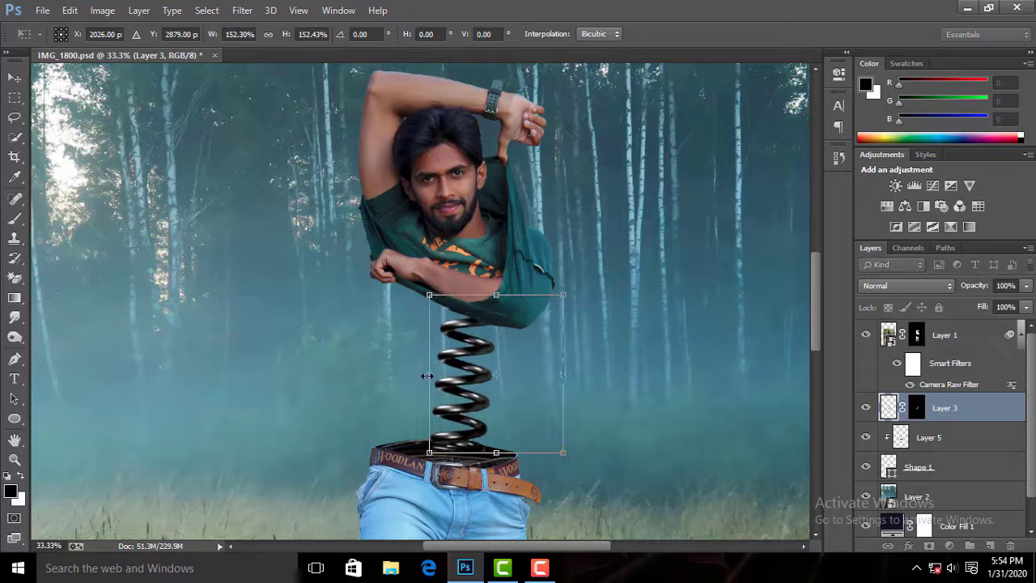
{"action": "left_click_drag", "start_coordinate": [428, 377], "coordinate": [417, 377]}
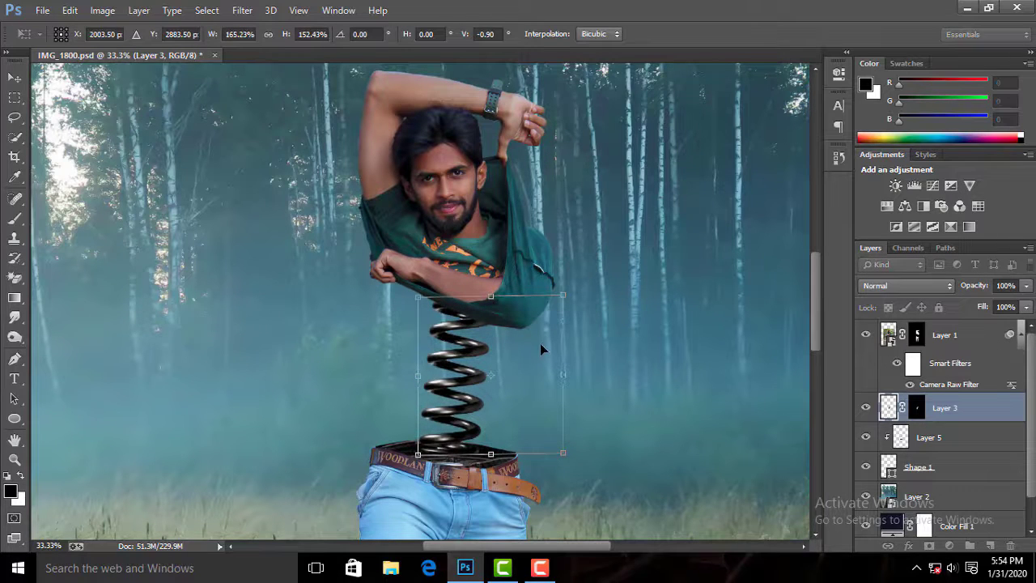
{"action": "key", "text": "Escape"}
Step: Scale the spring to about 150% with Bilinear interpolation so it reaches from the waist up behind the shirt
{"action": "key", "text": "ctrl+t"}
{"action": "left_click_drag", "start_coordinate": [519, 346], "coordinate": [557, 291]}
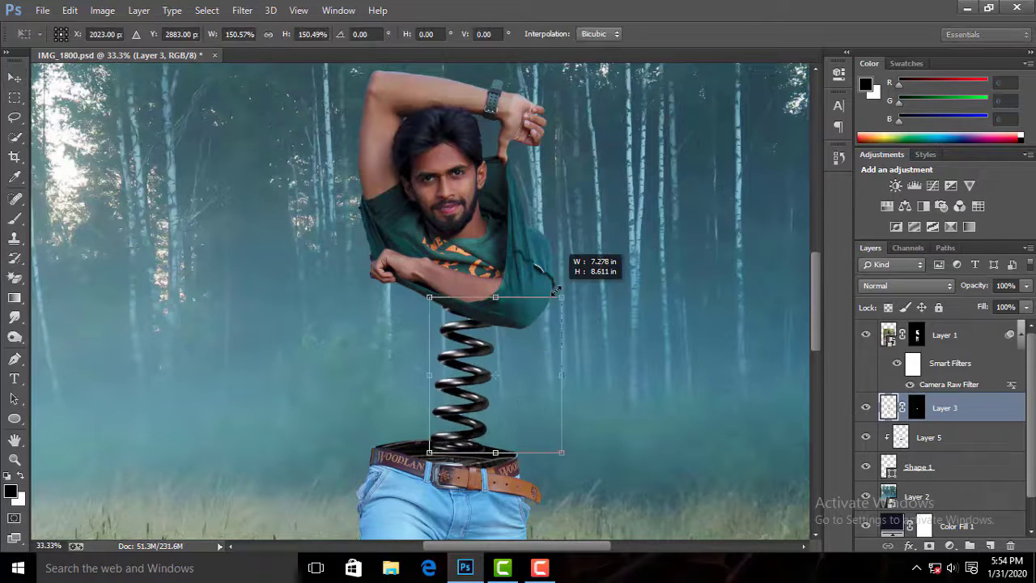
{"action": "right_click", "coordinate": [506, 320]}
{"action": "left_click", "coordinate": [605, 34]}
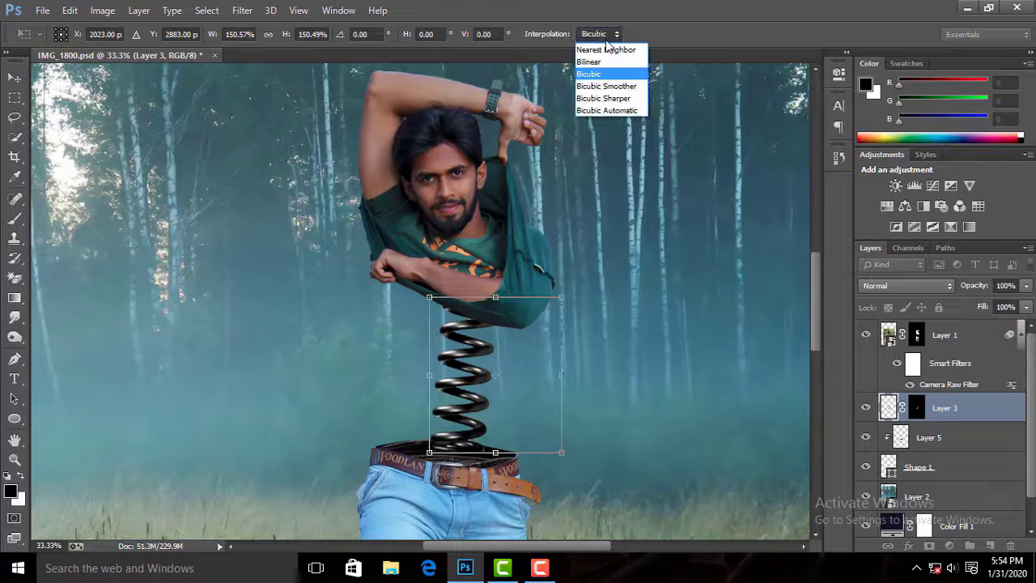
{"action": "left_click", "coordinate": [598, 61]}
Step: Warp the spring slightly, bending its middle and pulling its lower end into the waist opening
{"action": "right_click", "coordinate": [505, 313]}
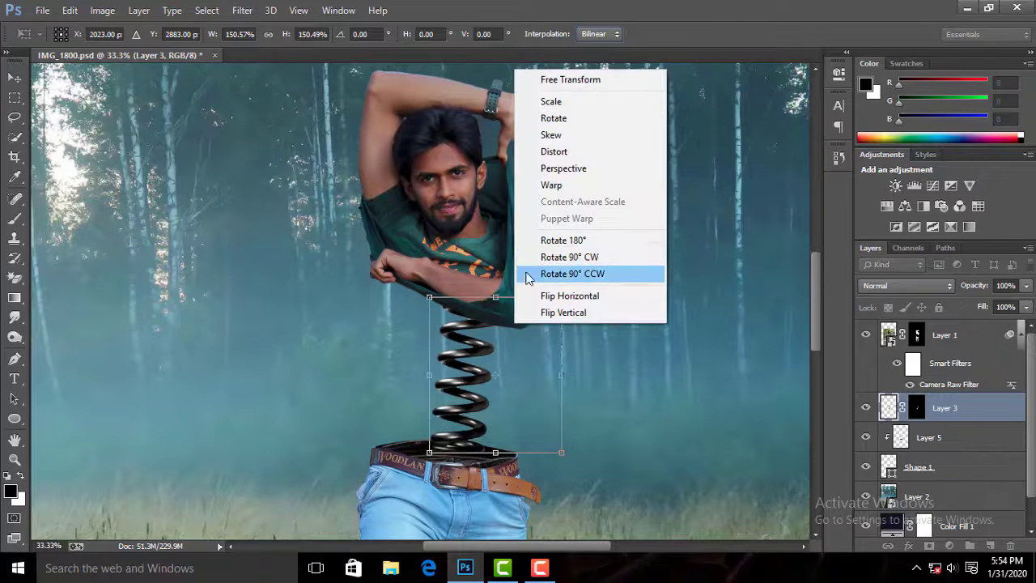
{"action": "left_click", "coordinate": [534, 185]}
{"action": "left_click_drag", "start_coordinate": [460, 373], "coordinate": [459, 372]}
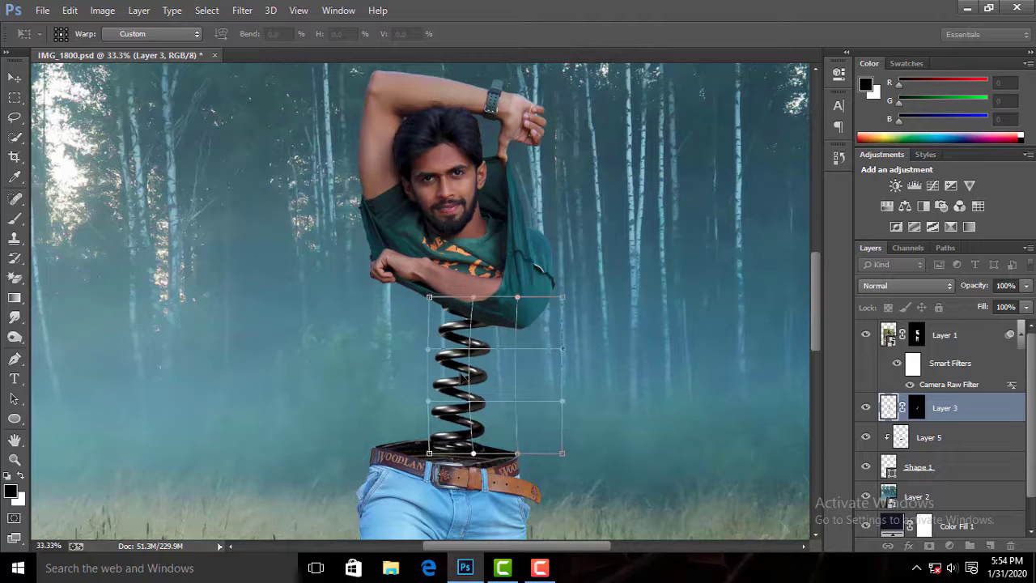
{"action": "left_click_drag", "start_coordinate": [430, 454], "coordinate": [427, 459]}
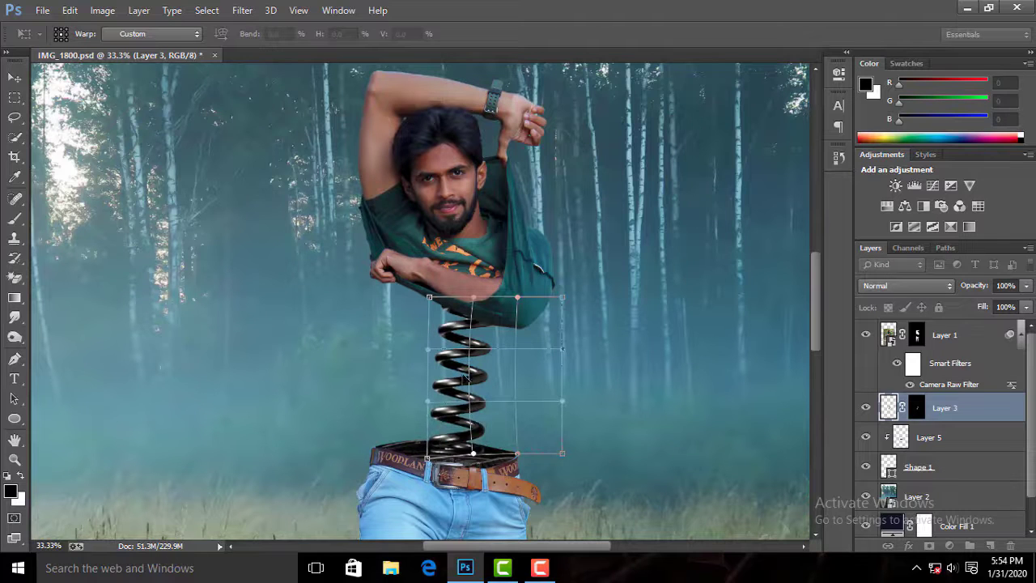
{"action": "left_click_drag", "start_coordinate": [463, 373], "coordinate": [461, 374]}
{"action": "key", "text": "Return"}
Step: Flip the spring horizontally, tilt it about 15°, and place it over the waist opening
{"action": "key", "text": "ctrl+t"}
{"action": "right_click", "coordinate": [480, 396]}
{"action": "left_click", "coordinate": [541, 370]}
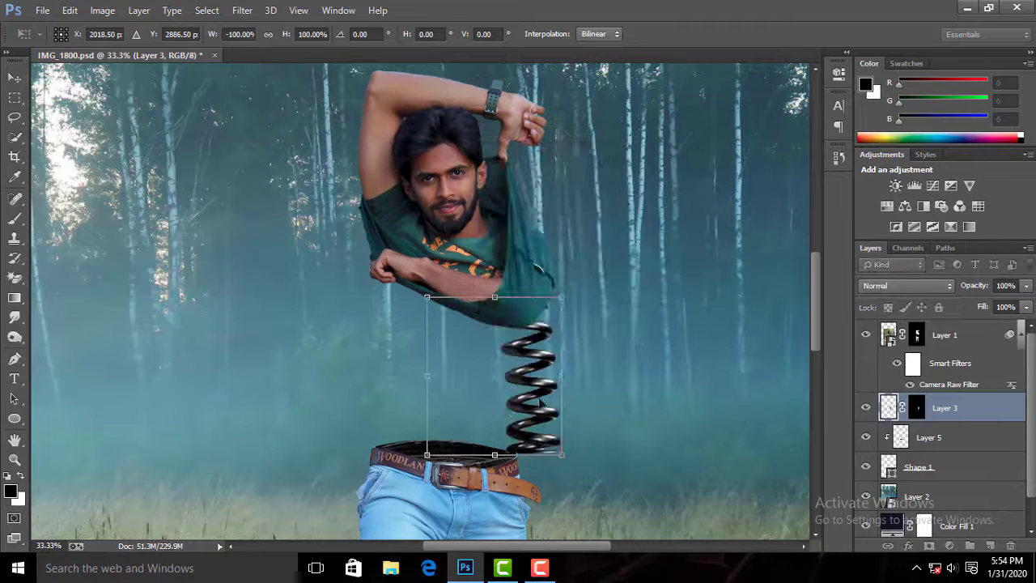
{"action": "left_click_drag", "start_coordinate": [539, 402], "coordinate": [478, 405]}
{"action": "left_click_drag", "start_coordinate": [561, 372], "coordinate": [555, 404]}
{"action": "left_click_drag", "start_coordinate": [478, 392], "coordinate": [466, 391]}
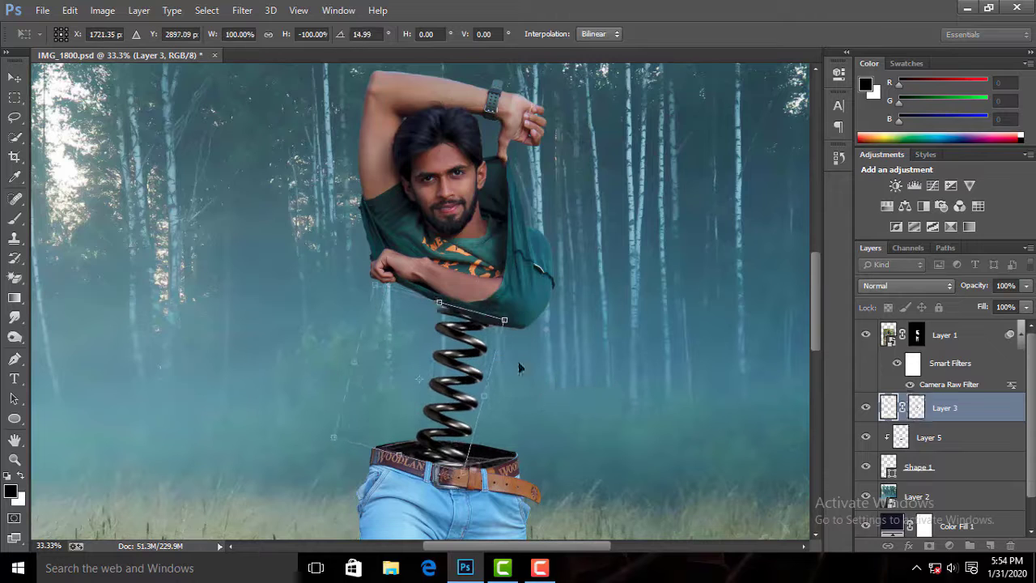
Step: Reduce the spring's tilt to about 11°, enlarge it to bridge the gap, and align it between shirt and waist
{"action": "left_click_drag", "start_coordinate": [521, 368], "coordinate": [520, 360]}
{"action": "left_click_drag", "start_coordinate": [500, 314], "coordinate": [511, 305]}
{"action": "left_click_drag", "start_coordinate": [460, 382], "coordinate": [455, 386]}
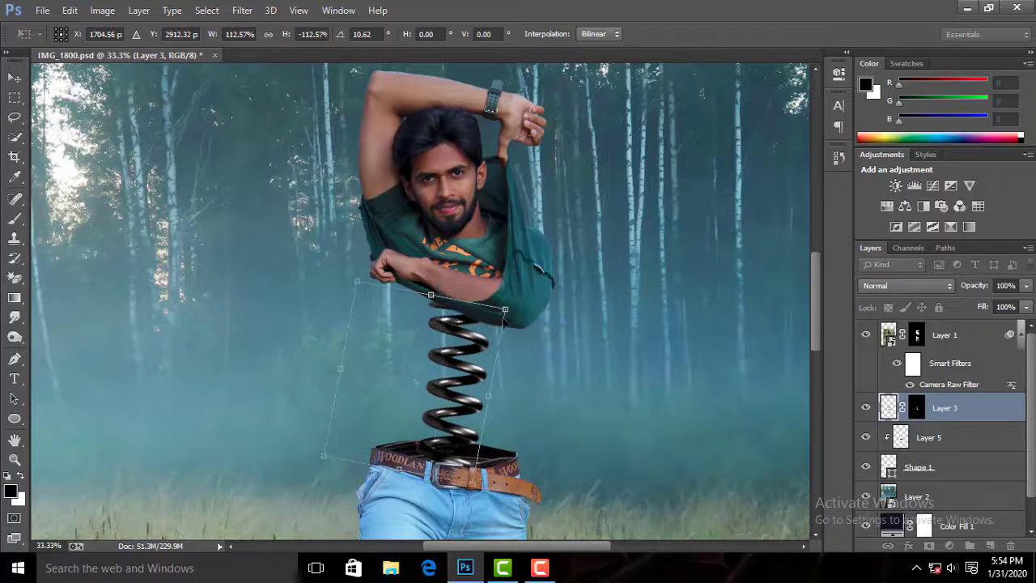
{"action": "left_click_drag", "start_coordinate": [505, 309], "coordinate": [521, 309]}
{"action": "key", "text": "Return"}
{"action": "left_click_drag", "start_coordinate": [479, 403], "coordinate": [473, 403]}
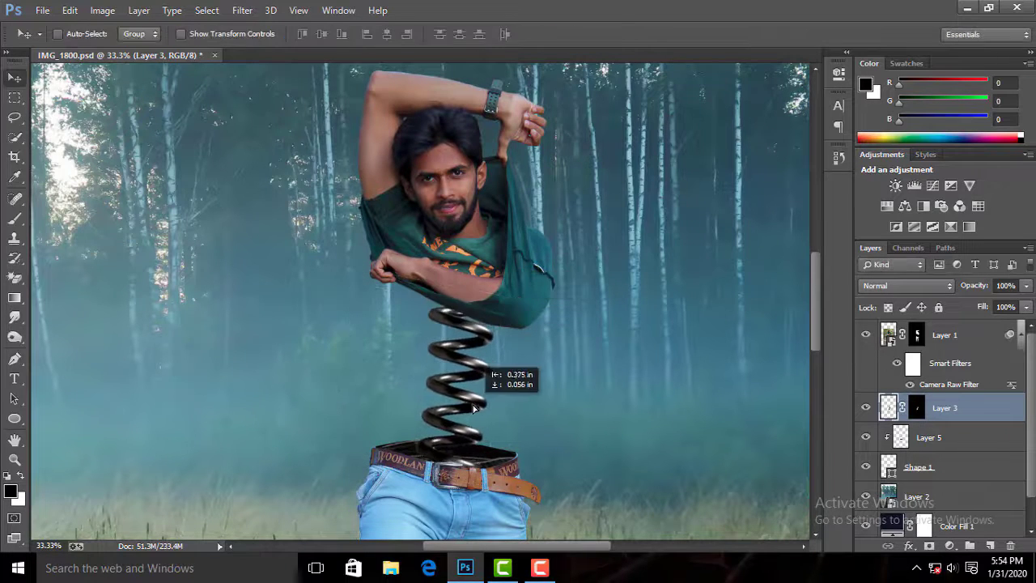
Step: Examine how the spring meets the shirt hem and the waist opening, and how the whole composite looks
{"action": "key", "text": "ctrl+0"}
{"action": "key", "text": "ctrl+plus"}
{"action": "key", "text": "ctrl+plus"}
{"action": "key", "text": "ctrl+plus"}
{"action": "key", "text": "ctrl+plus"}
{"action": "key", "text": "ctrl+plus"}
{"action": "left_click", "coordinate": [458, 323], "text": "ctrl"}
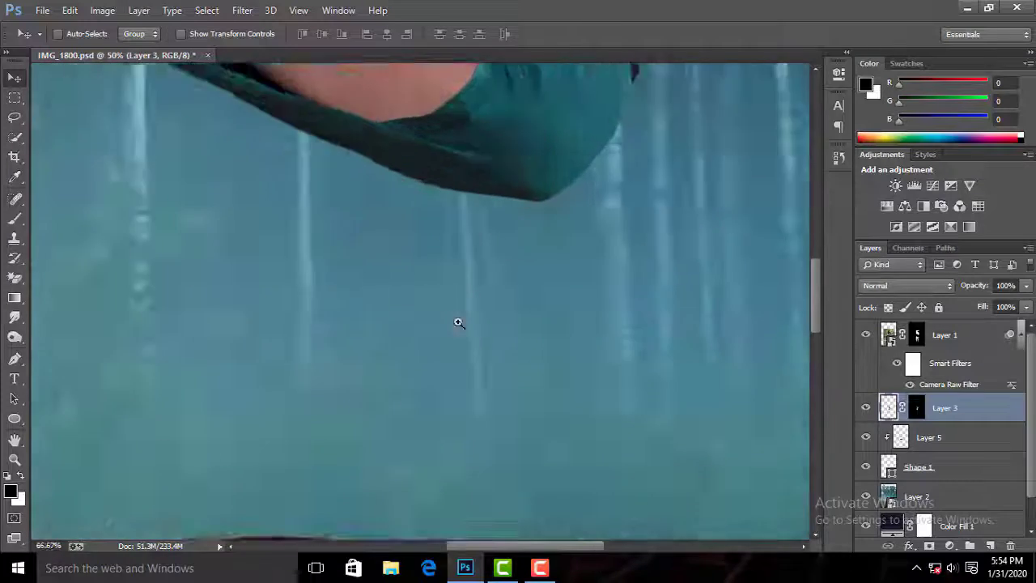
{"action": "key", "text": "ctrl+0"}
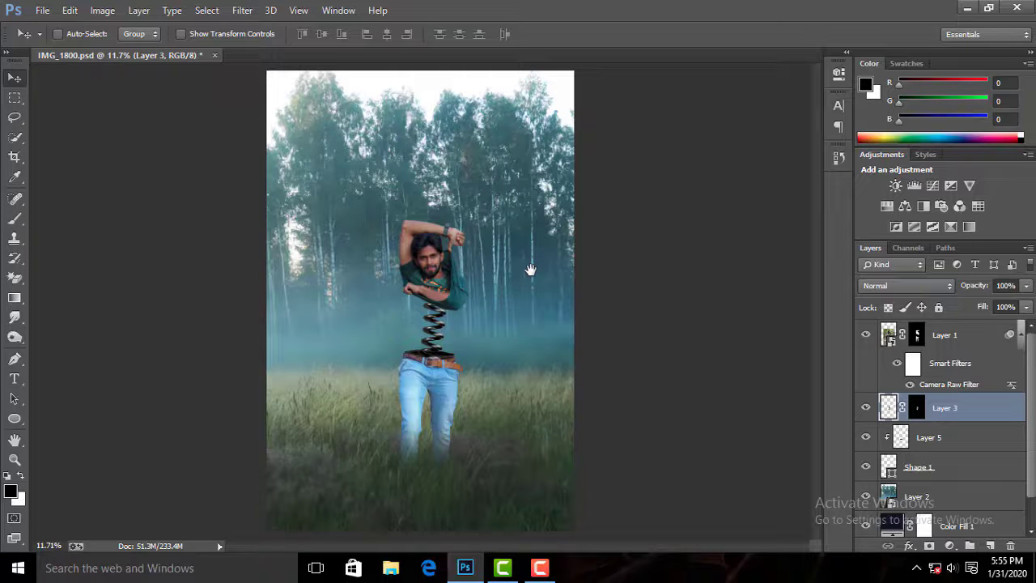
{"action": "key", "text": "ctrl+plus"}
{"action": "key", "text": "ctrl+plus"}
{"action": "key", "text": "ctrl+plus"}
{"action": "key", "text": "ctrl+plus"}
{"action": "key", "text": "z"}
{"action": "key", "text": "ctrl+minus"}
{"action": "key", "text": "ctrl+minus"}
{"action": "key", "text": "ctrl+minus"}
Step: Try darkening the forest layer with a clipped Curves adjustment, and delete that adjustment layer
{"action": "scroll", "coordinate": [924, 404], "scroll_direction": "down", "scroll_amount": 3}
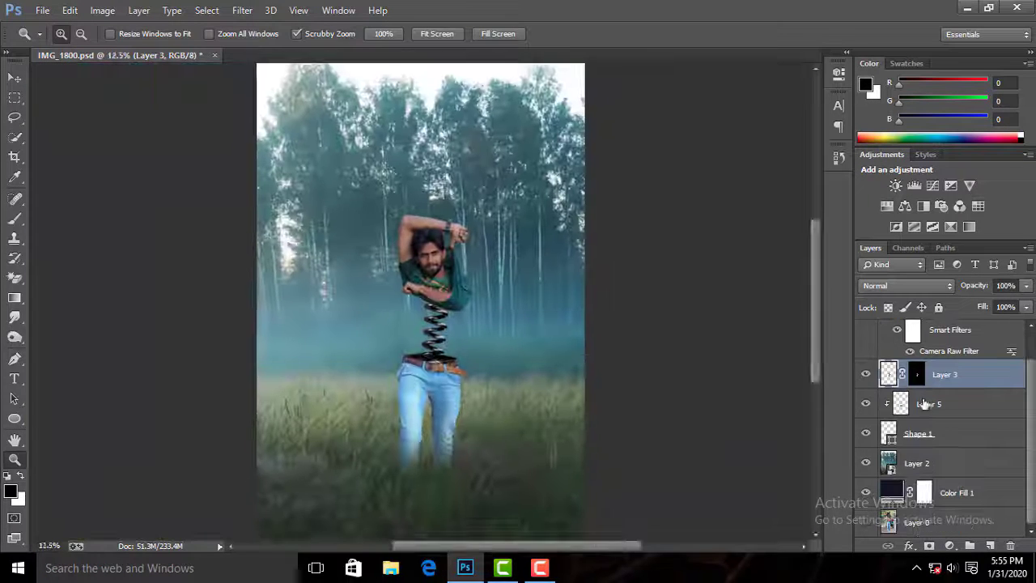
{"action": "key", "text": "ctrl+0"}
{"action": "left_click", "coordinate": [917, 462]}
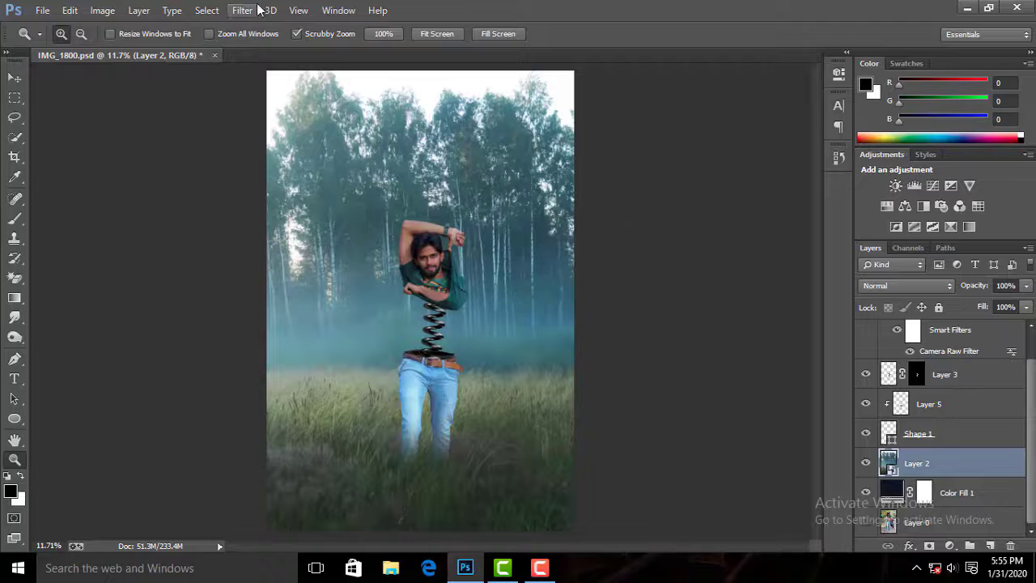
{"action": "left_click", "coordinate": [932, 186]}
{"action": "left_click", "coordinate": [705, 319]}
{"action": "left_click_drag", "start_coordinate": [797, 147], "coordinate": [784, 162]}
{"action": "left_click_drag", "start_coordinate": [749, 212], "coordinate": [739, 217]}
{"action": "left_click", "coordinate": [795, 64]}
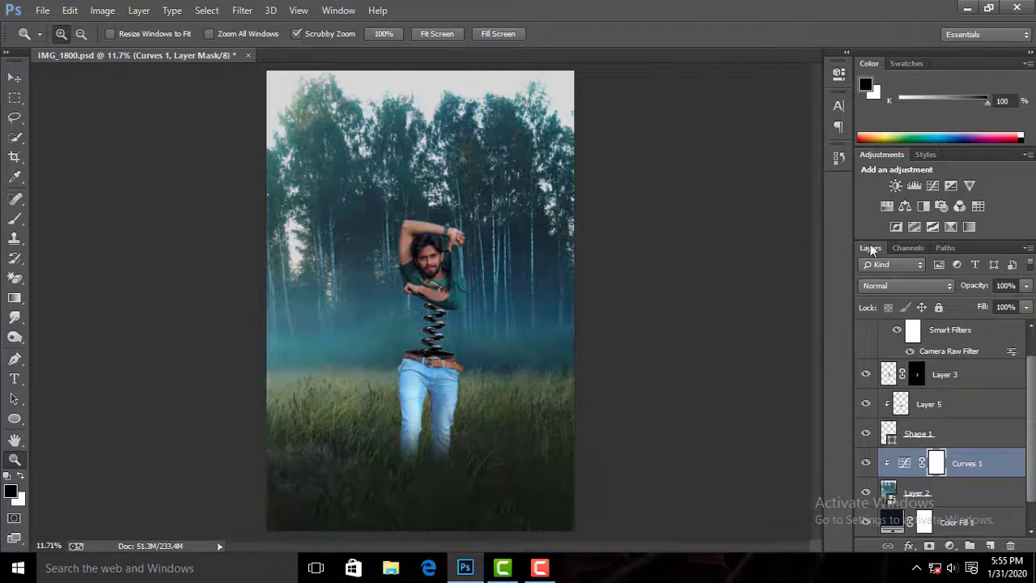
{"action": "key", "text": "Delete"}
Step: Apply a 21 px Tilt-Shift blur to the misty forest layer, with the focus band centred on the man's lower legs
{"action": "left_click", "coordinate": [241, 11]}
{"action": "mouse_move", "coordinate": [267, 178]}
{"action": "left_click", "coordinate": [482, 207]}
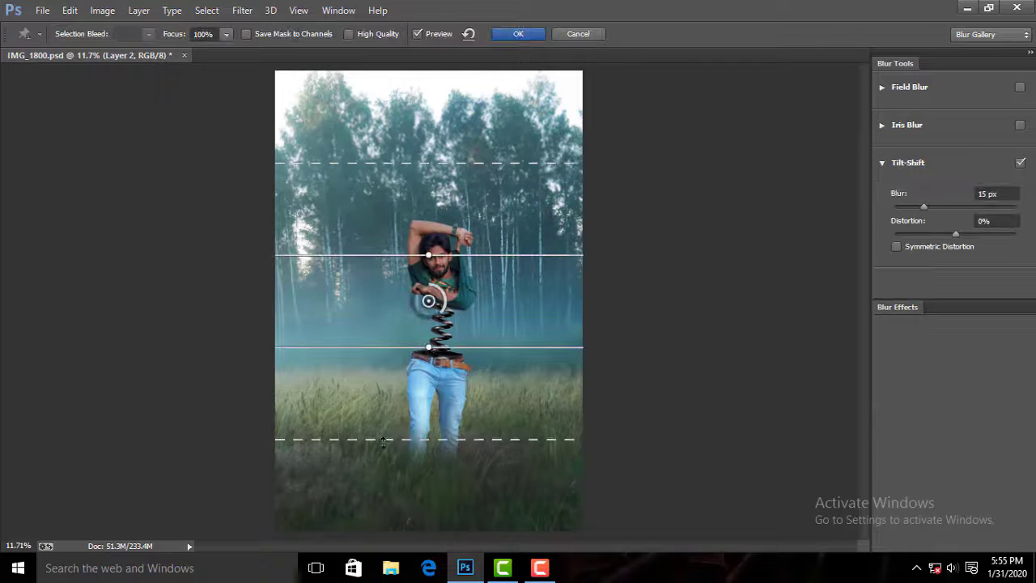
{"action": "left_click_drag", "start_coordinate": [390, 348], "coordinate": [396, 337]}
{"action": "left_click_drag", "start_coordinate": [430, 304], "coordinate": [433, 449]}
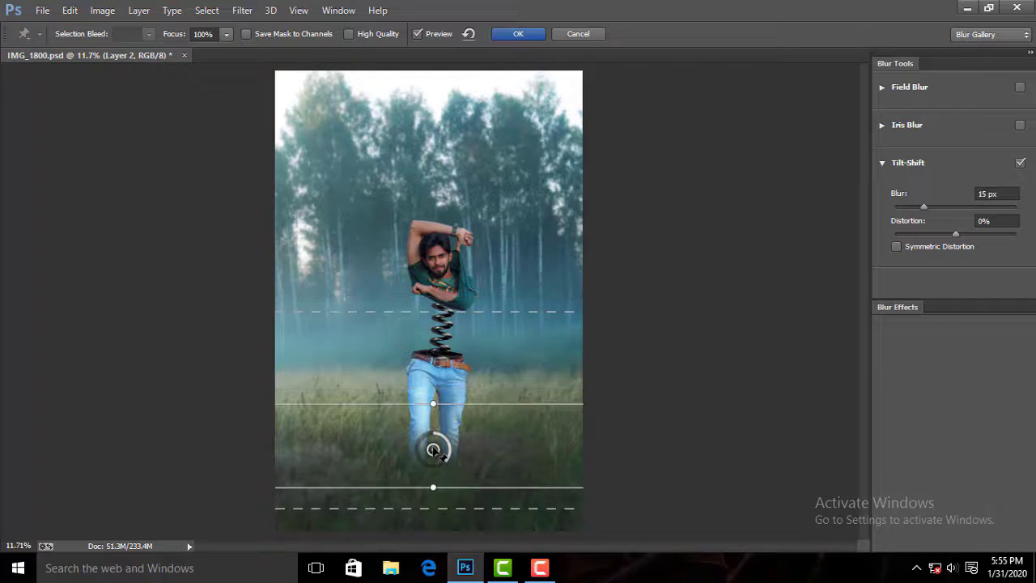
{"action": "left_click", "coordinate": [939, 211]}
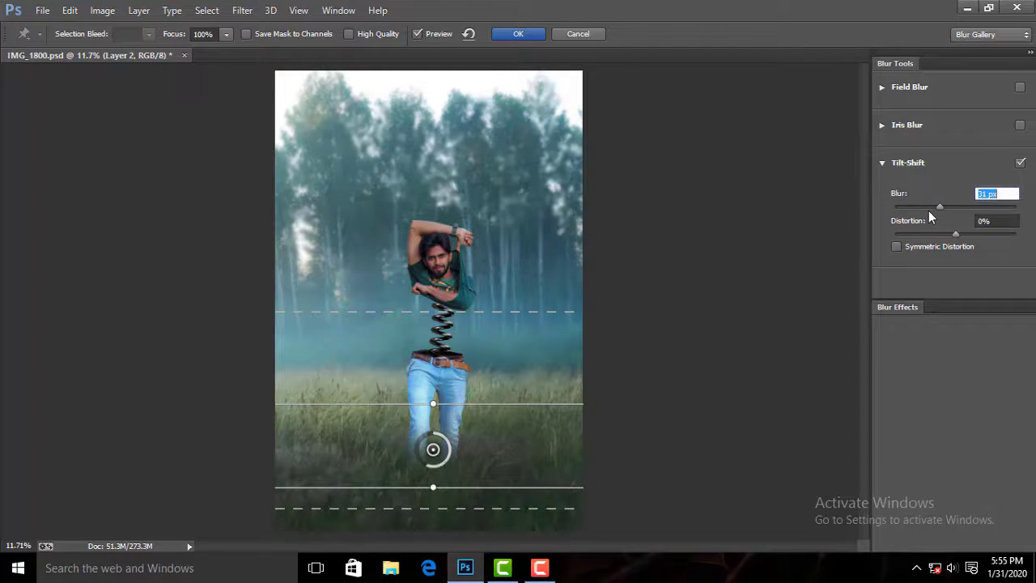
{"action": "left_click", "coordinate": [930, 208]}
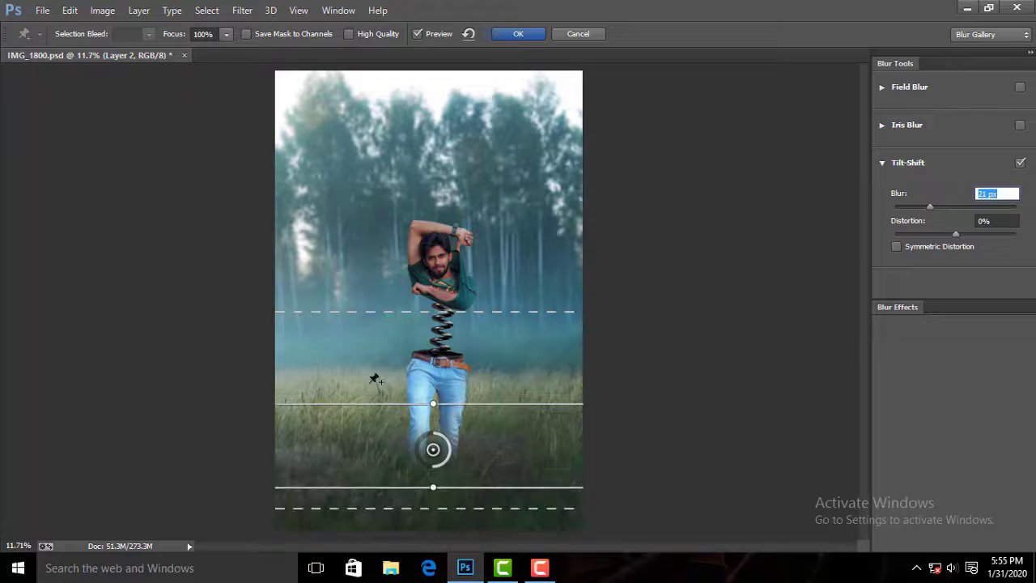
{"action": "left_click_drag", "start_coordinate": [405, 506], "coordinate": [405, 507]}
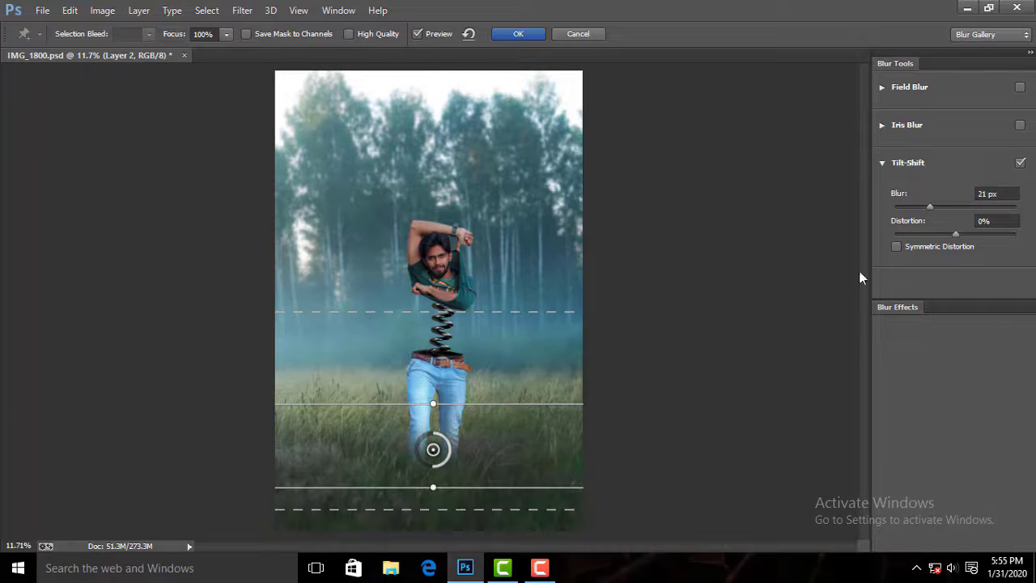
{"action": "left_click", "coordinate": [516, 34]}
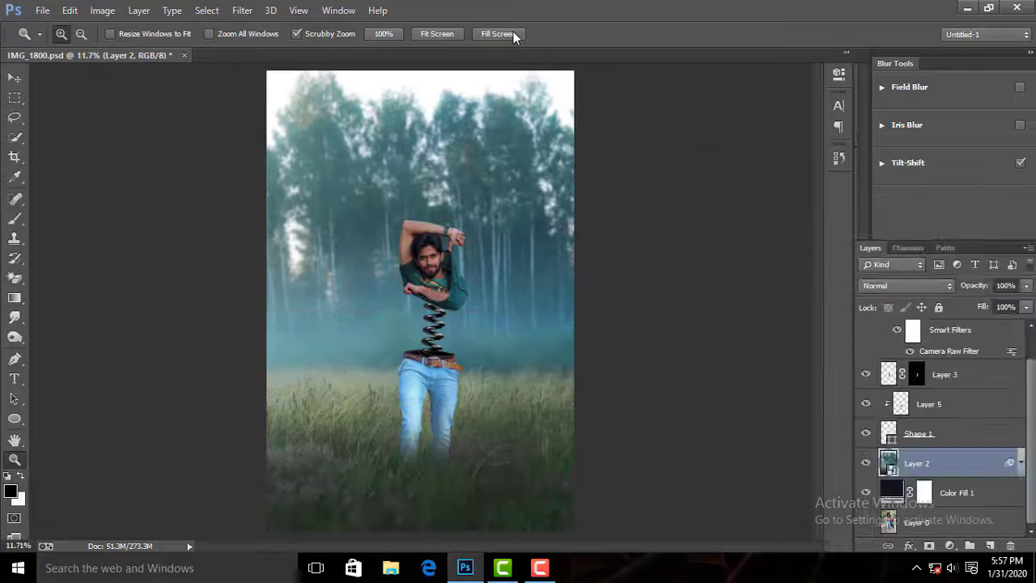
Step: Open the dark pine forest photo from the FOREST folder within images > PHOTOSHOPE > BACKGROUNDS on the PHOTOSHOP (G:) drive
{"action": "left_click_drag", "start_coordinate": [466, 316], "coordinate": [484, 323]}
{"action": "left_click_drag", "start_coordinate": [743, 407], "coordinate": [542, 399]}
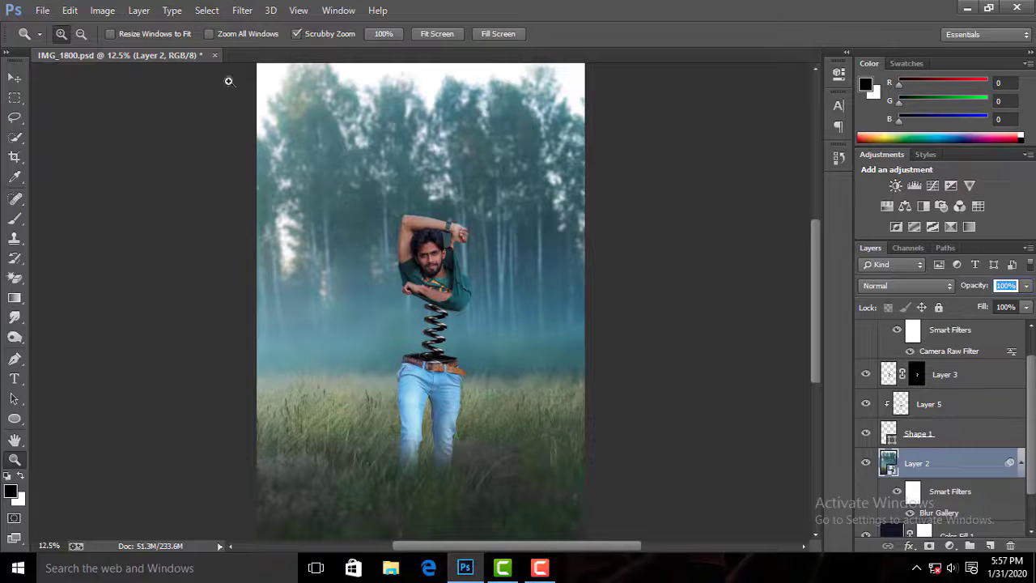
{"action": "left_click_drag", "start_coordinate": [175, 57], "coordinate": [194, 61]}
{"action": "double_click", "coordinate": [479, 260]}
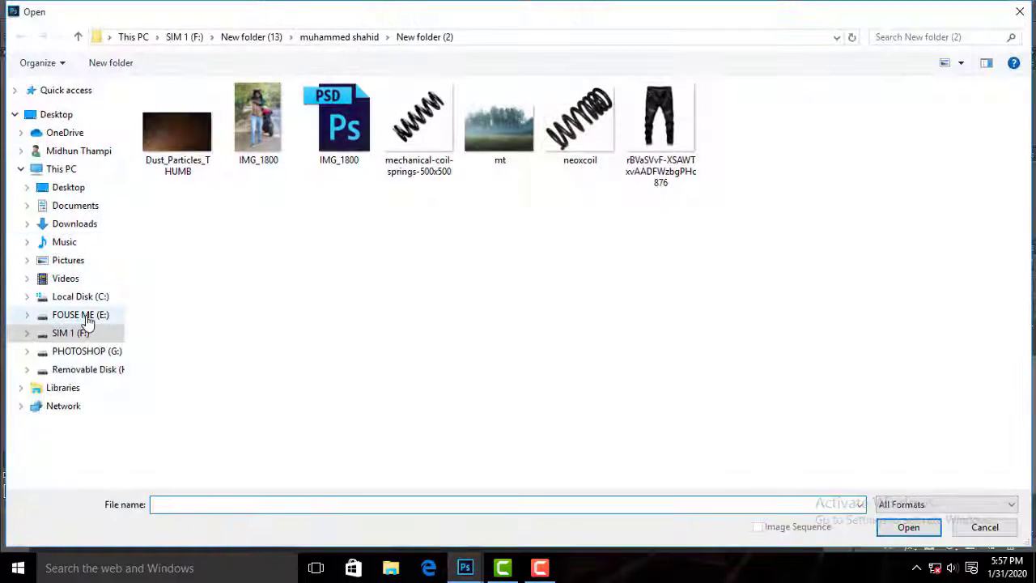
{"action": "left_click", "coordinate": [86, 351]}
{"action": "double_click", "coordinate": [347, 157]}
{"action": "double_click", "coordinate": [903, 307]}
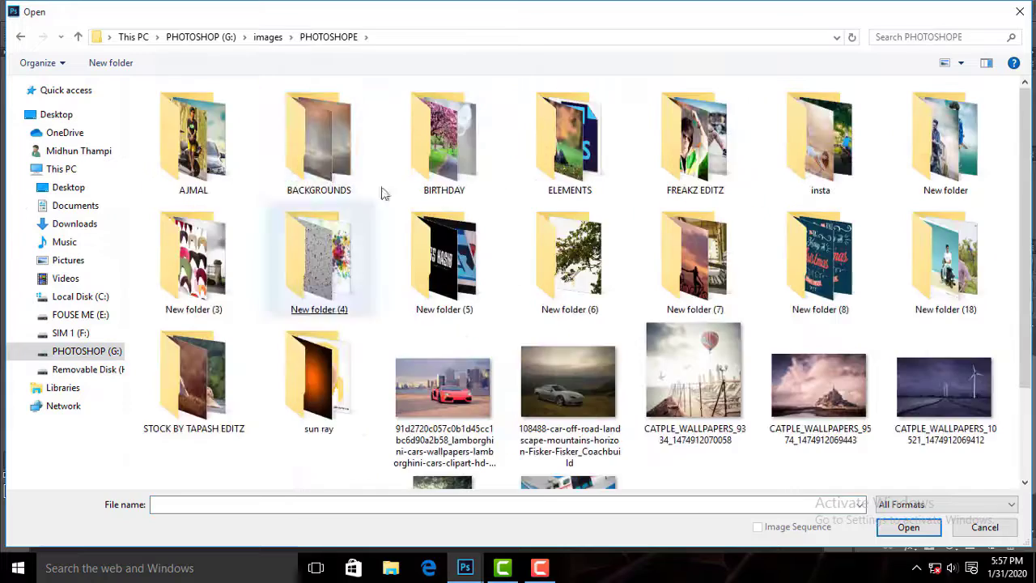
{"action": "double_click", "coordinate": [319, 130]}
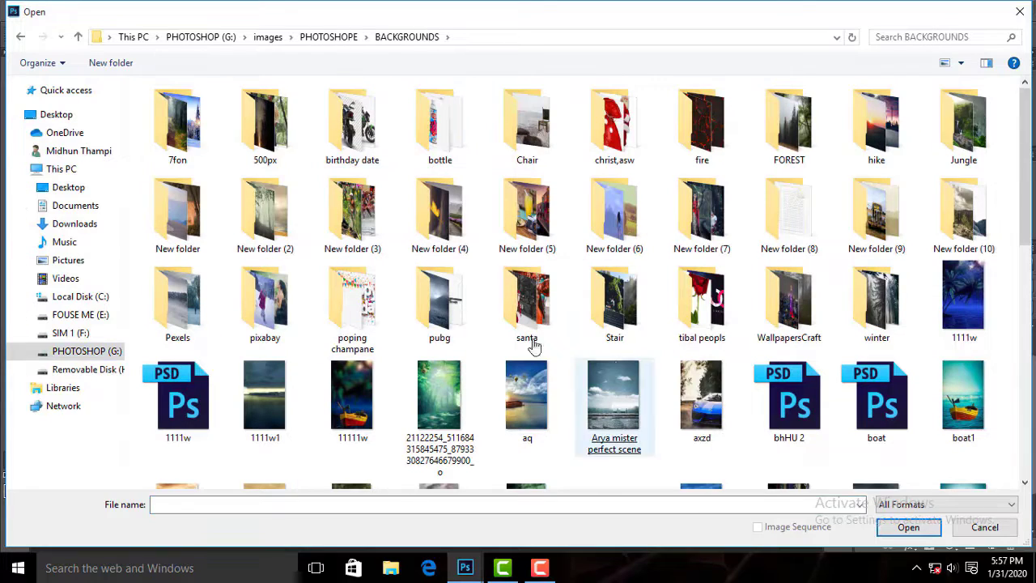
{"action": "double_click", "coordinate": [807, 150]}
{"action": "double_click", "coordinate": [666, 161]}
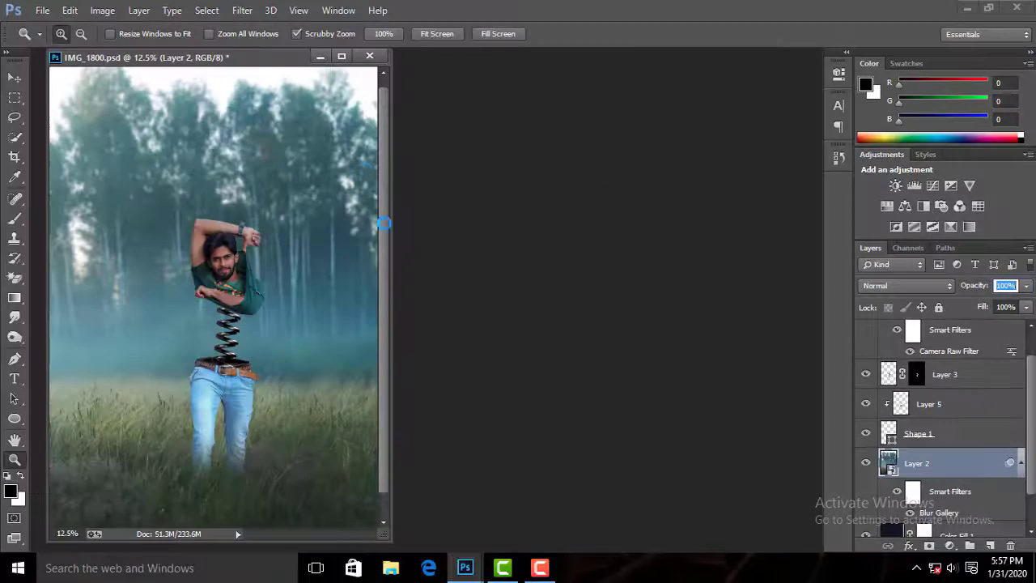
Step: Copy the pine forest photo into the composite above the misty forest layer, close its source file, and centre it behind the man
{"action": "left_click_drag", "start_coordinate": [365, 75], "coordinate": [719, 119]}
{"action": "left_click_drag", "start_coordinate": [475, 224], "coordinate": [312, 212]}
{"action": "left_click", "coordinate": [965, 119]}
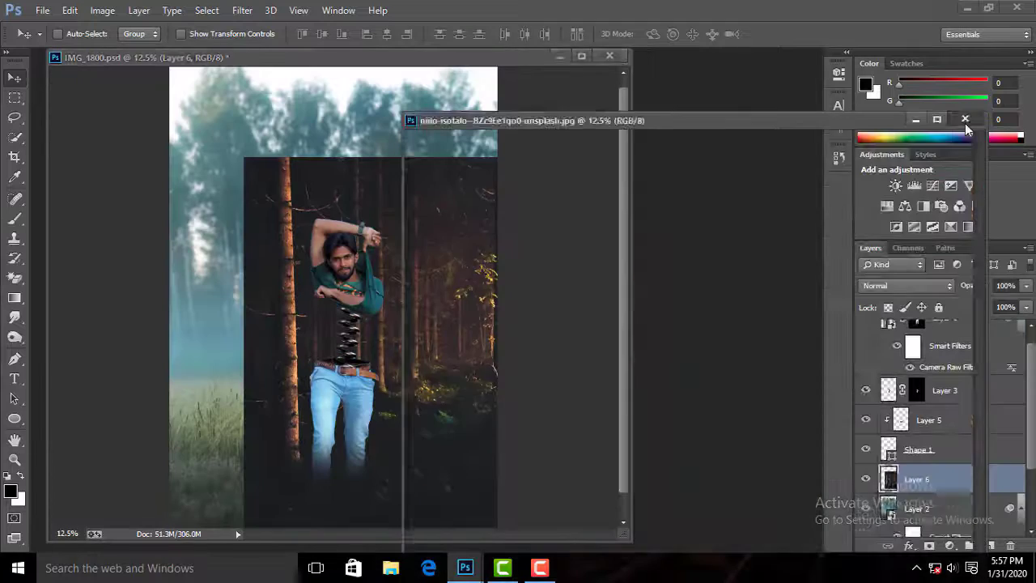
{"action": "left_click_drag", "start_coordinate": [382, 59], "coordinate": [441, 48]}
{"action": "left_click_drag", "start_coordinate": [458, 291], "coordinate": [445, 255]}
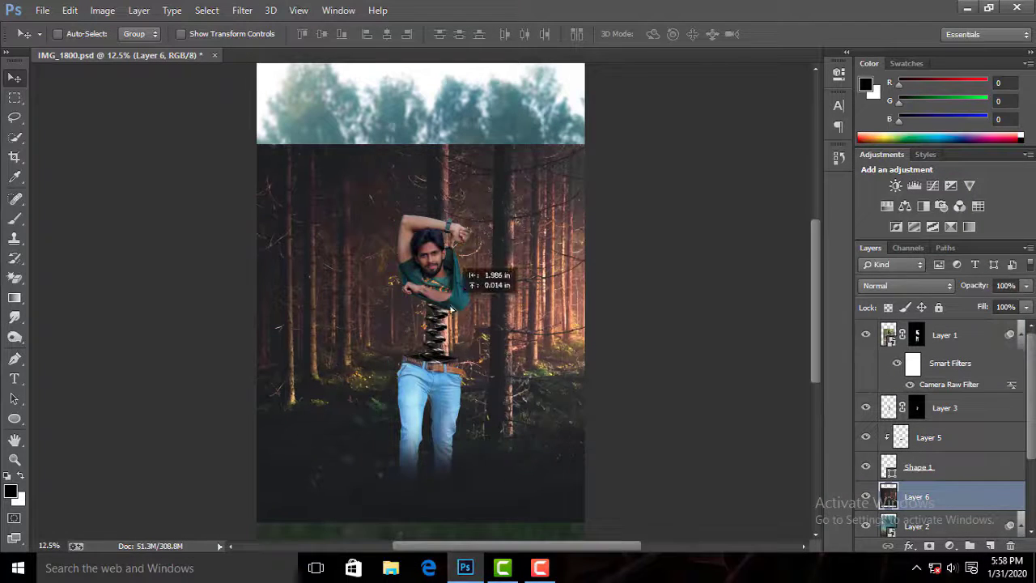
Step: Enlarge the pine forest layer to about 219% and move it so the sunlit trees stand behind the man
{"action": "key", "text": "ctrl+t"}
{"action": "left_click_drag", "start_coordinate": [743, 146], "coordinate": [831, 36]}
{"action": "key", "text": "Return"}
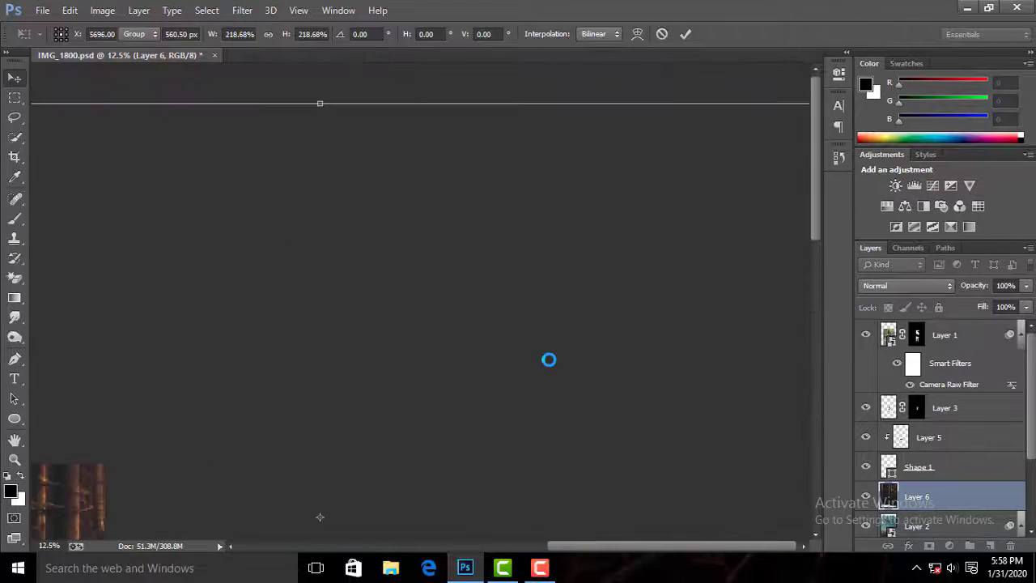
{"action": "key", "text": "ctrl+0"}
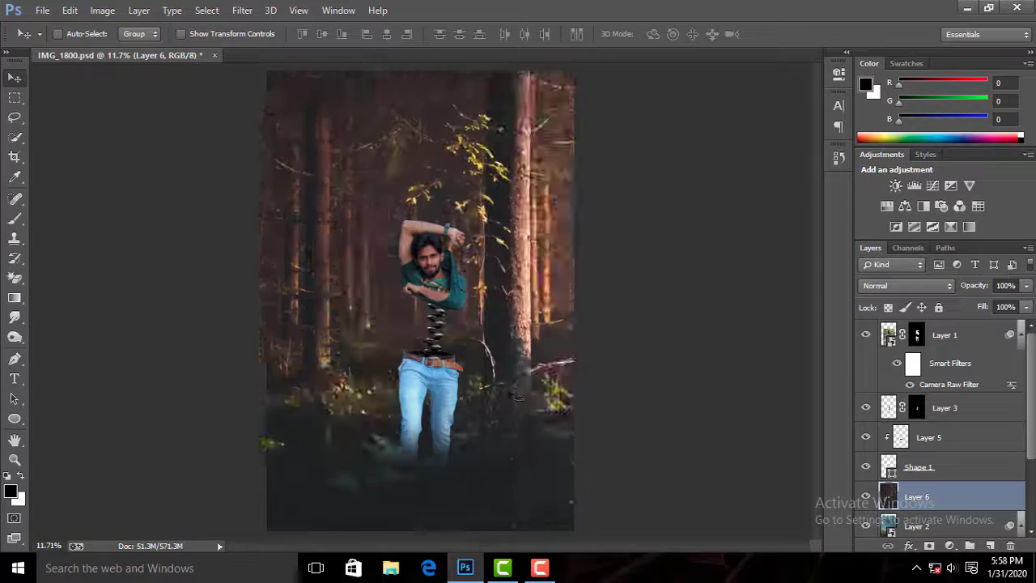
{"action": "left_click_drag", "start_coordinate": [449, 378], "coordinate": [470, 373]}
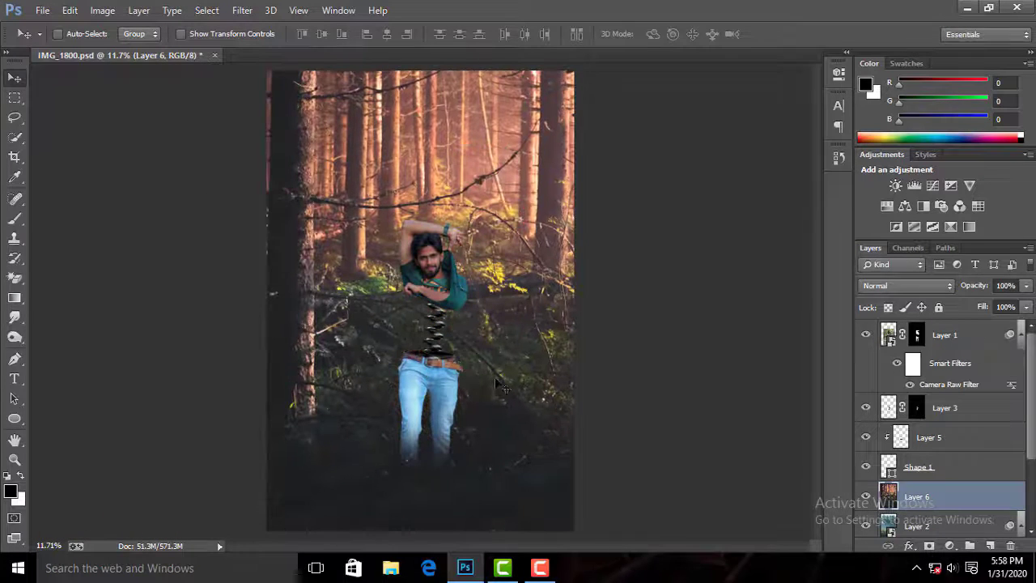
Step: Shrink and reposition the pine forest layer slightly so it still fills the canvas, and convert it to a smart object
{"action": "key", "text": "ctrl+minus"}
{"action": "key", "text": "ctrl+t"}
{"action": "left_click_drag", "start_coordinate": [682, 507], "coordinate": [637, 478]}
{"action": "left_click_drag", "start_coordinate": [536, 416], "coordinate": [559, 432]}
{"action": "key", "text": "Return"}
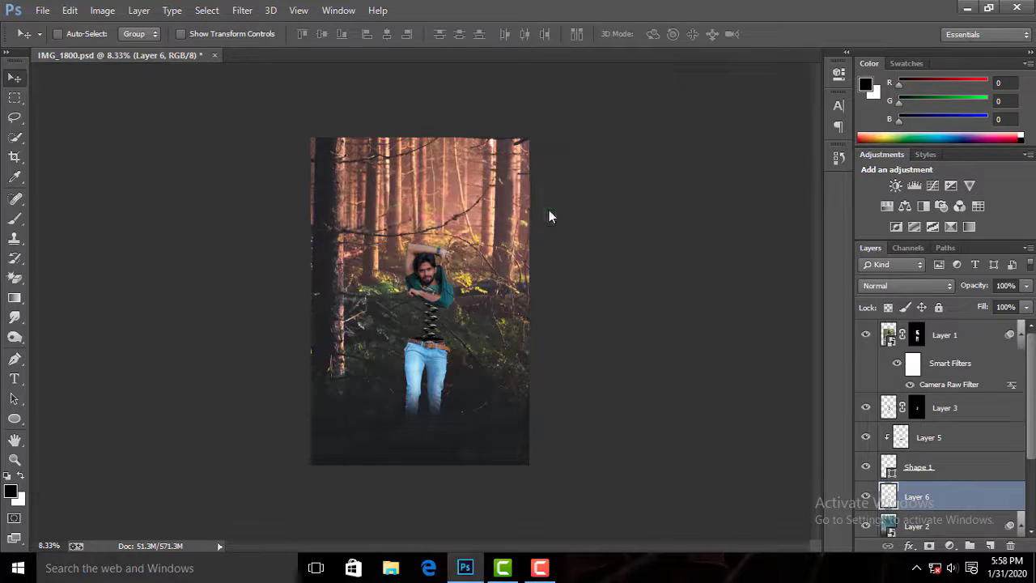
{"action": "key", "text": "ctrl+plus"}
{"action": "right_click", "coordinate": [922, 496]}
{"action": "left_click", "coordinate": [768, 215]}
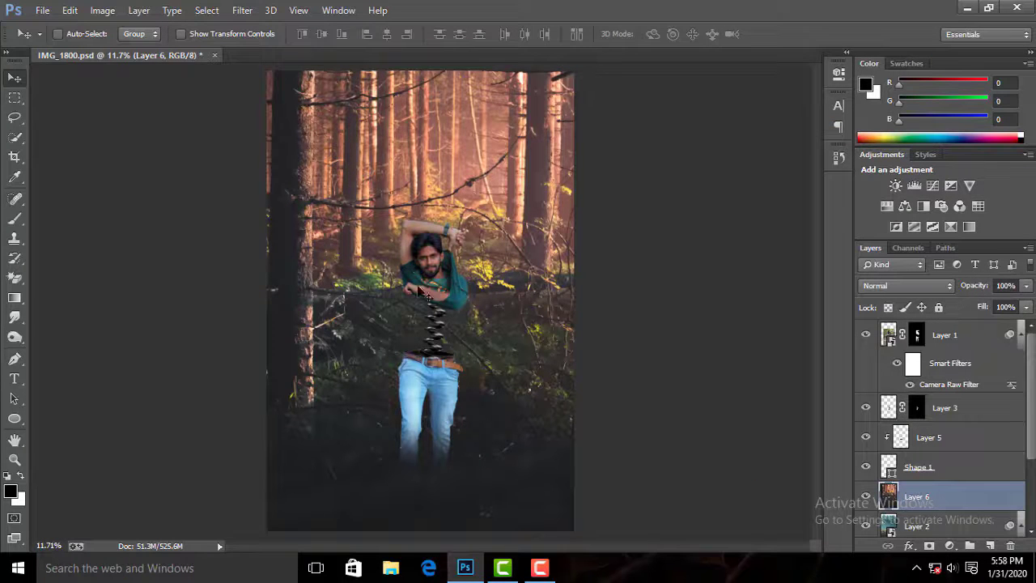
Step: Give the pine forest layer a 31 px Tilt-Shift blur with the focus band centred at the canvas's lower edge
{"action": "left_click", "coordinate": [242, 9]}
{"action": "mouse_move", "coordinate": [251, 173]}
{"action": "left_click", "coordinate": [477, 203]}
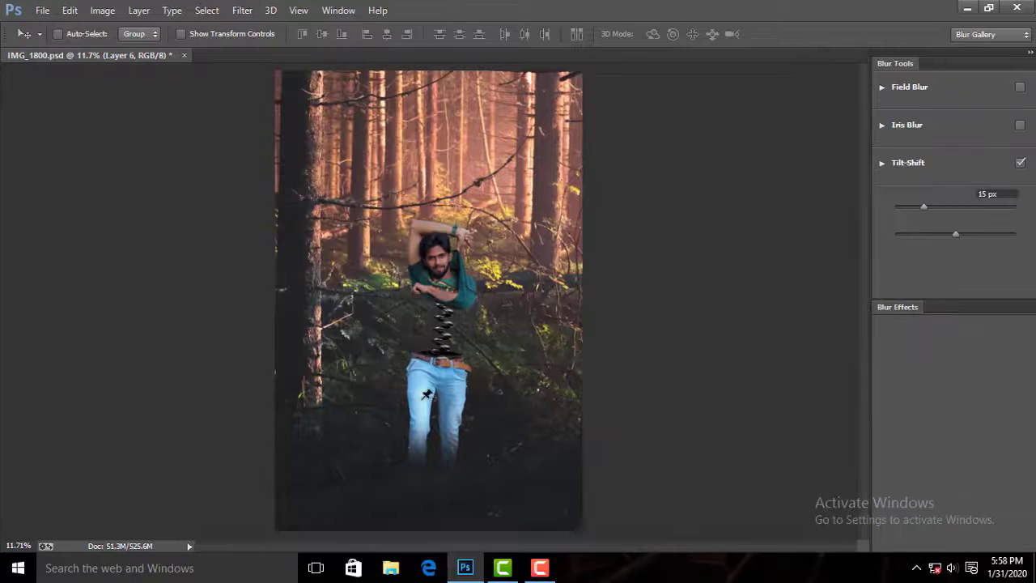
{"action": "left_click_drag", "start_coordinate": [387, 347], "coordinate": [397, 534]}
{"action": "left_click_drag", "start_coordinate": [430, 301], "coordinate": [438, 473]}
{"action": "mouse_move", "coordinate": [923, 207]}
{"action": "left_mouse_down"}
{"action": "mouse_move", "coordinate": [956, 208]}
{"action": "mouse_move", "coordinate": [937, 209]}
{"action": "left_mouse_up"}
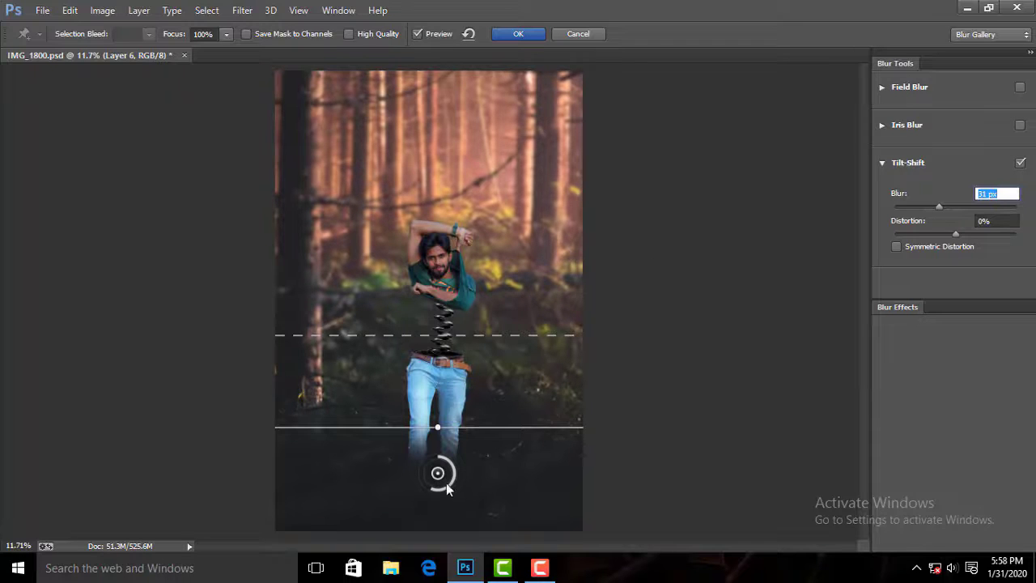
{"action": "left_click_drag", "start_coordinate": [438, 473], "coordinate": [439, 526]}
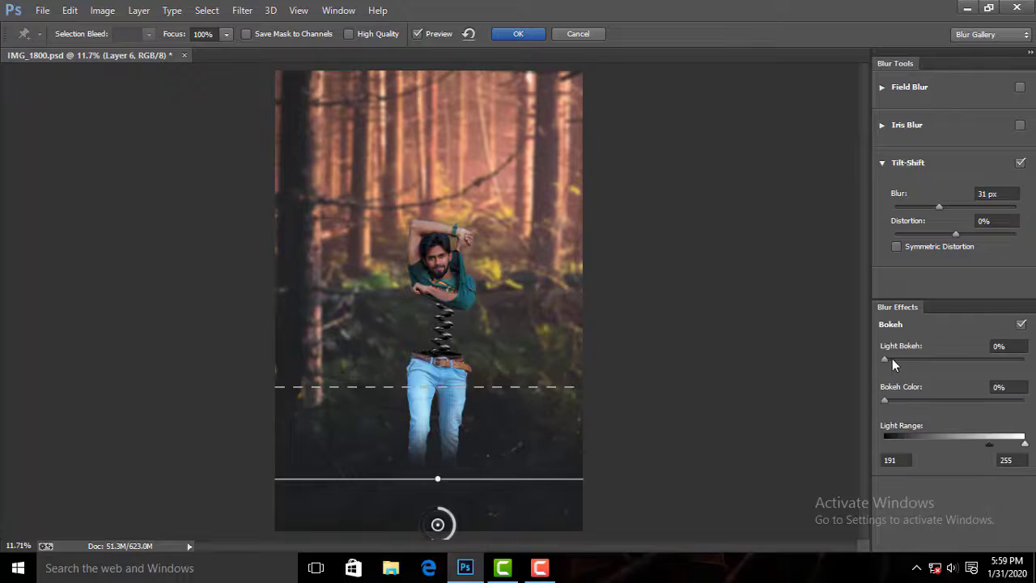
Step: Try a 25% light bokeh with a light range of 183 to 184, and reset the light bokeh to 0%
{"action": "left_click_drag", "start_coordinate": [892, 358], "coordinate": [919, 357]}
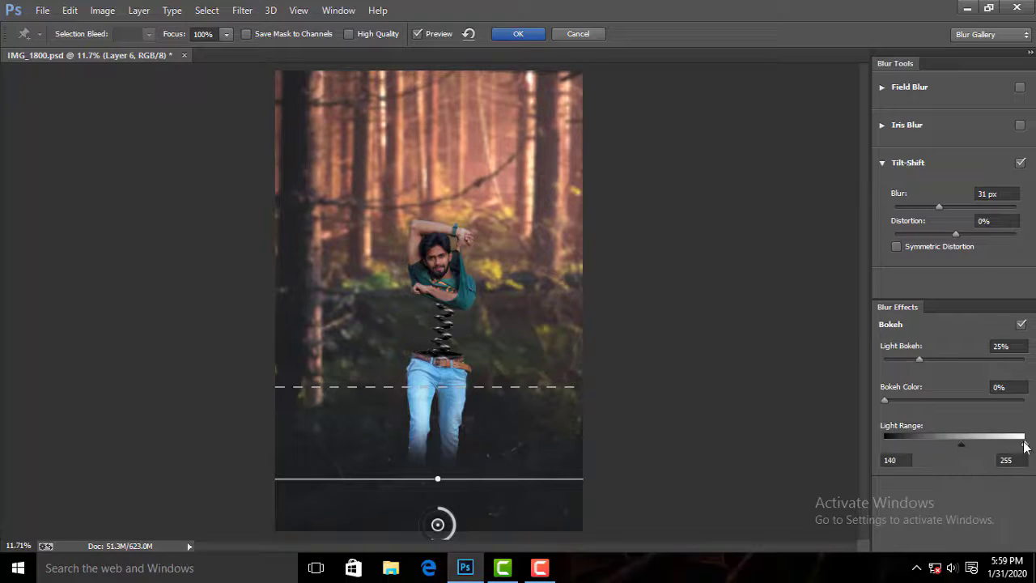
{"action": "left_click_drag", "start_coordinate": [1024, 443], "coordinate": [985, 442]}
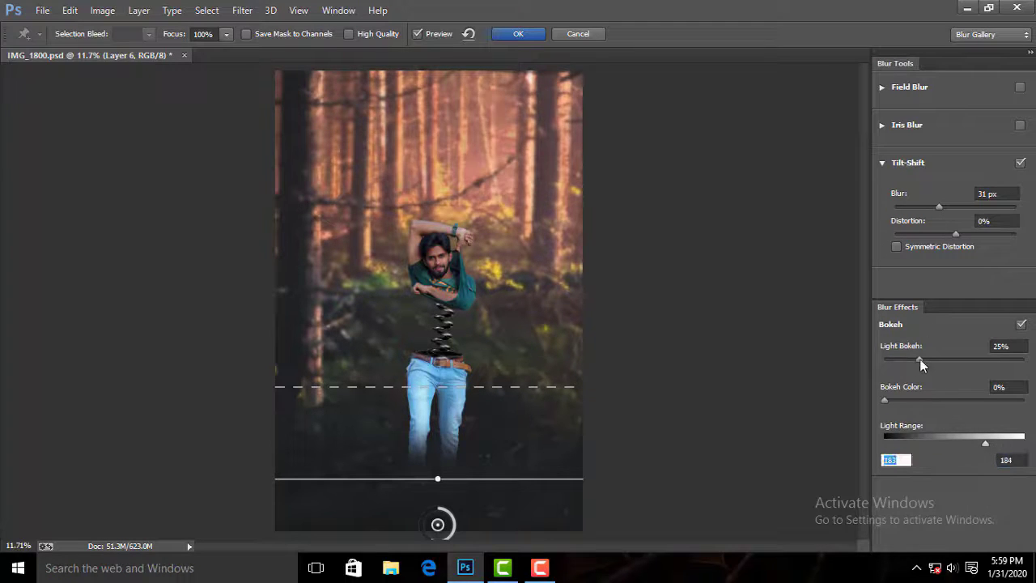
{"action": "left_click_drag", "start_coordinate": [919, 361], "coordinate": [883, 360]}
Step: Set the Tilt-Shift blur to 57 px, raise the focus band slightly, and apply the blur
{"action": "left_click_drag", "start_coordinate": [939, 207], "coordinate": [955, 208]}
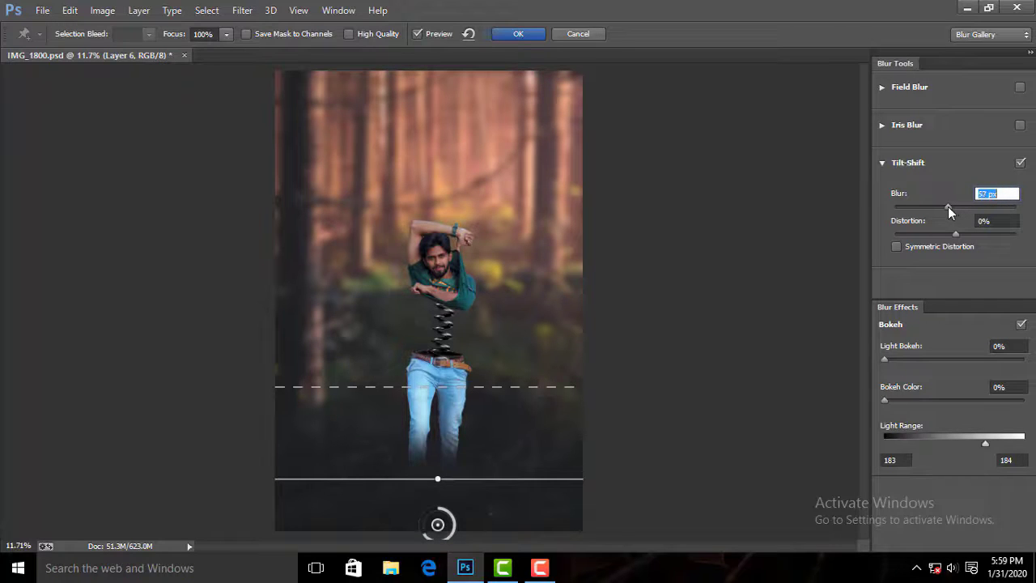
{"action": "left_click_drag", "start_coordinate": [438, 524], "coordinate": [438, 518]}
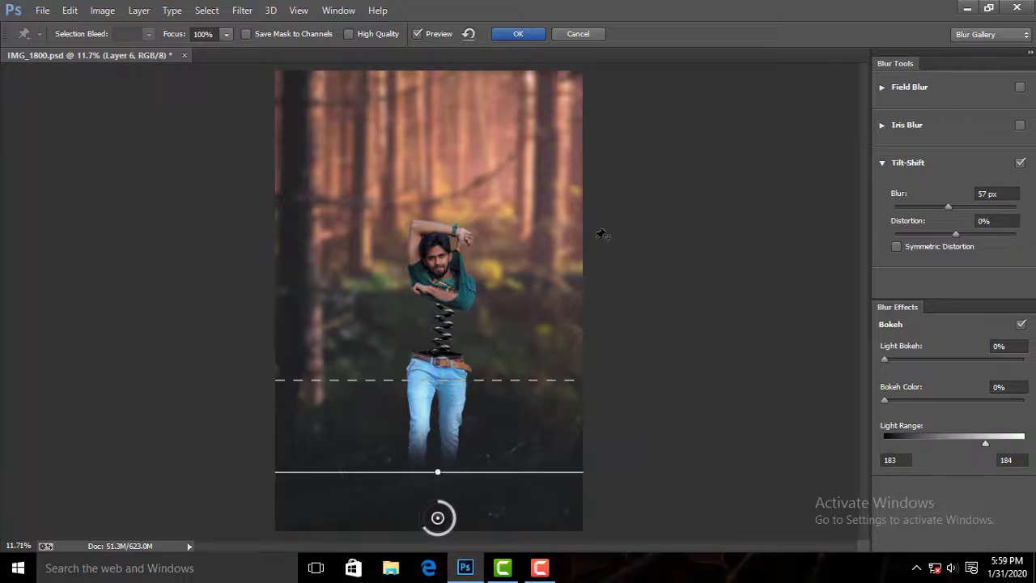
{"action": "key", "text": "Return"}
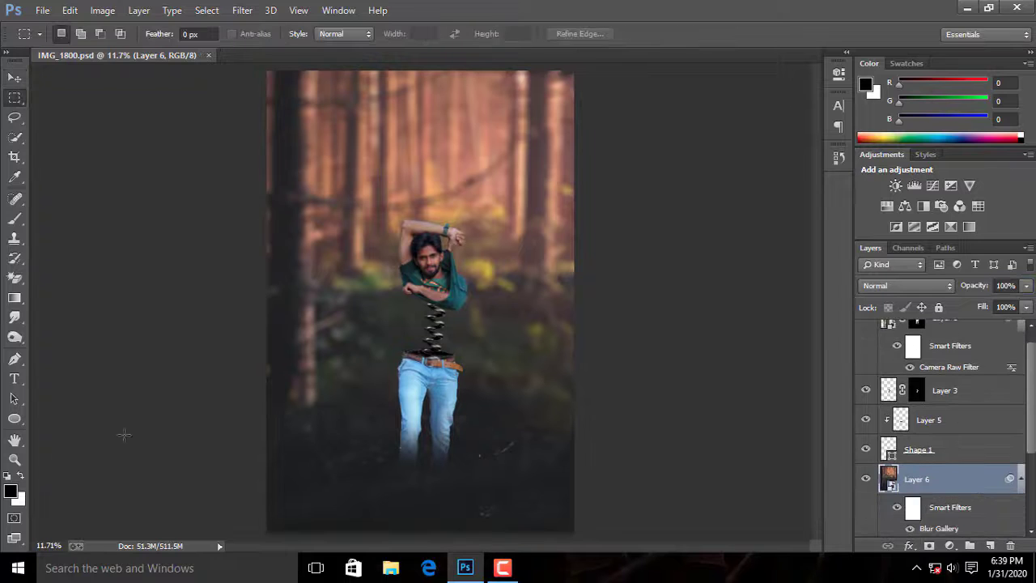
Step: Try brightening the man with a Curves adjustment clipped to his layer and raised midtones
{"action": "left_click", "coordinate": [15, 459]}
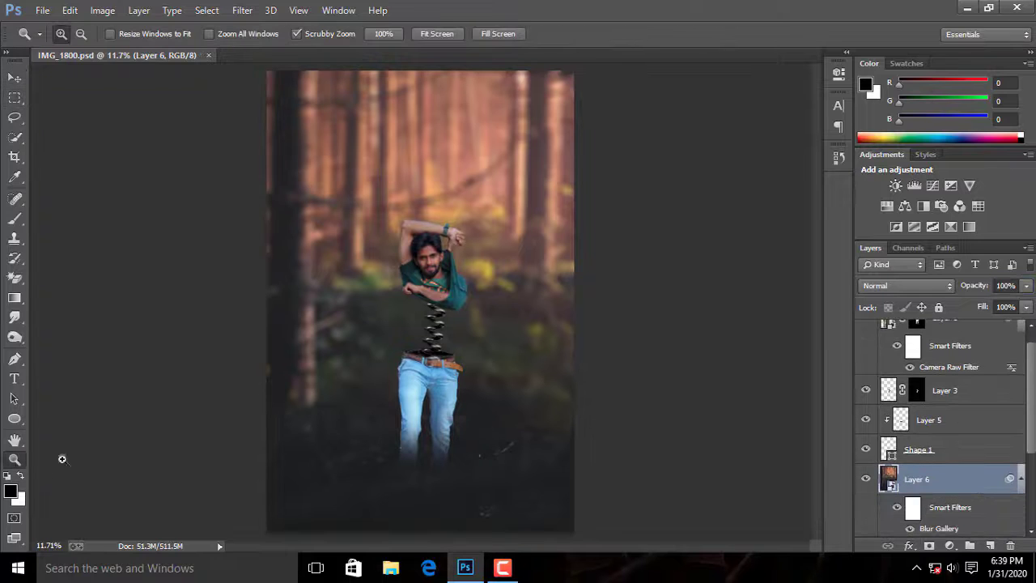
{"action": "left_click", "coordinate": [435, 271]}
{"action": "key", "text": "ctrl+0"}
{"action": "scroll", "coordinate": [984, 369], "scroll_direction": "up", "scroll_amount": 1}
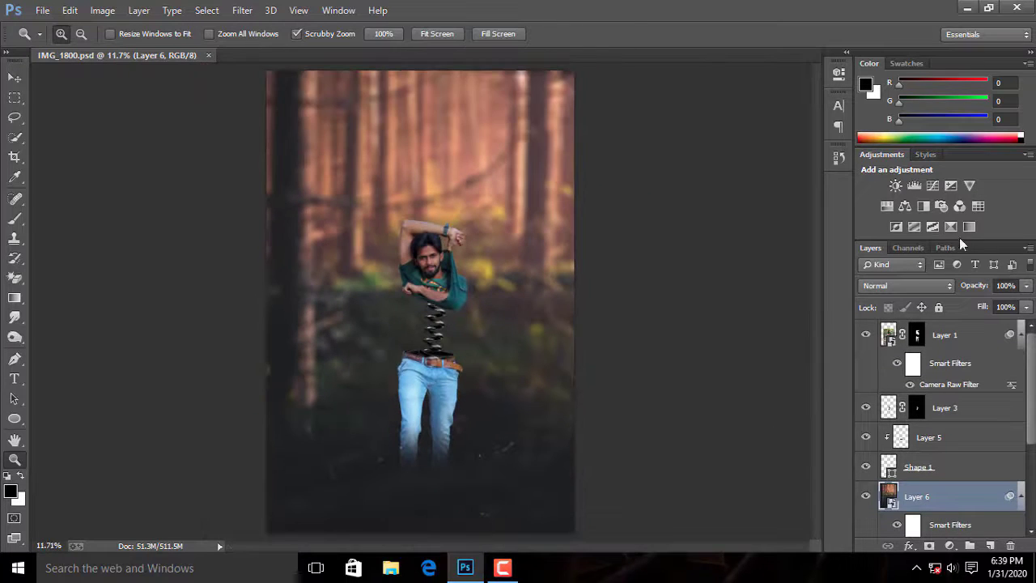
{"action": "left_click", "coordinate": [932, 186]}
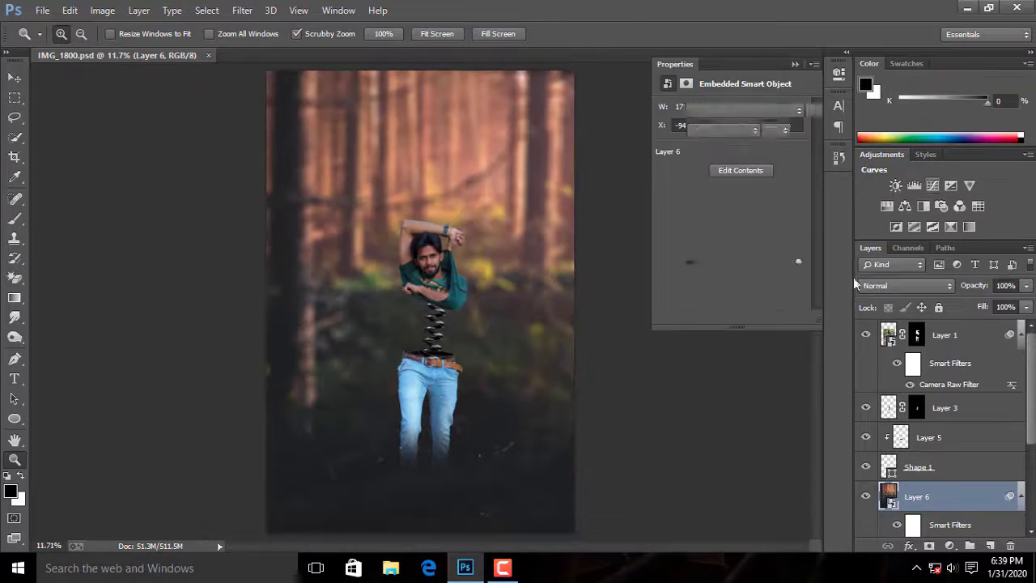
{"action": "left_click_drag", "start_coordinate": [954, 508], "coordinate": [947, 324]}
{"action": "left_click", "coordinate": [707, 319]}
{"action": "mouse_move", "coordinate": [742, 201]}
{"action": "left_mouse_down"}
{"action": "mouse_move", "coordinate": [742, 191]}
{"action": "mouse_move", "coordinate": [722, 227]}
{"action": "mouse_move", "coordinate": [732, 204]}
{"action": "left_mouse_up"}
{"action": "left_click", "coordinate": [795, 65]}
Step: Try deepening the shadows in the man's Curves adjustment, and delete that adjustment layer
{"action": "key", "text": "ctrl+alt+z"}
{"action": "double_click", "coordinate": [900, 334]}
{"action": "left_click", "coordinate": [711, 240]}
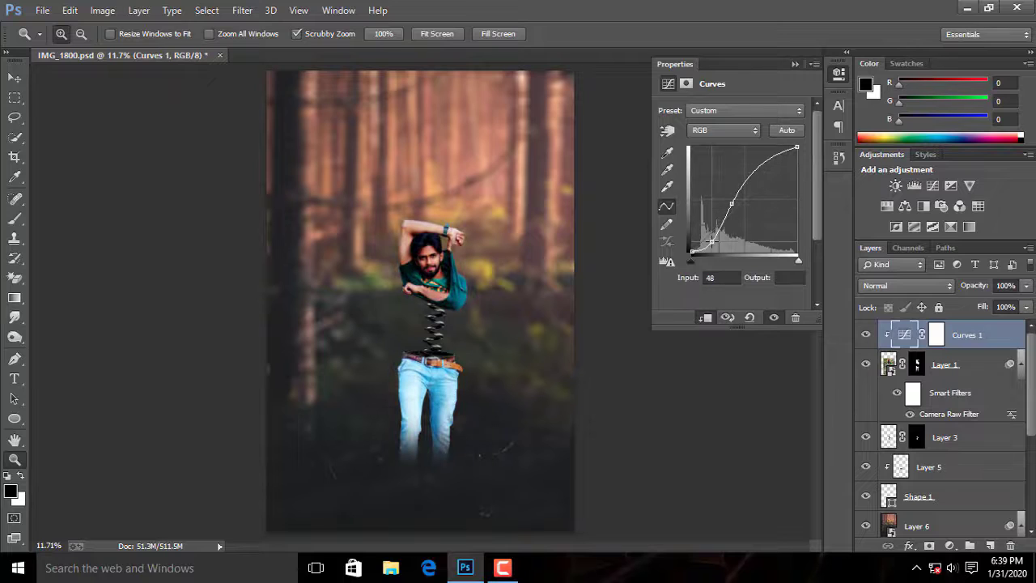
{"action": "left_click_drag", "start_coordinate": [711, 241], "coordinate": [671, 258]}
{"action": "left_click_drag", "start_coordinate": [796, 148], "coordinate": [797, 193]}
{"action": "left_click", "coordinate": [795, 64]}
{"action": "key", "text": "Delete"}
Step: Add a Curves adjustment clipped to the man's layer, lower its white point to darken him, and invert its mask to black
{"action": "left_click", "coordinate": [933, 186]}
{"action": "left_click", "coordinate": [706, 318]}
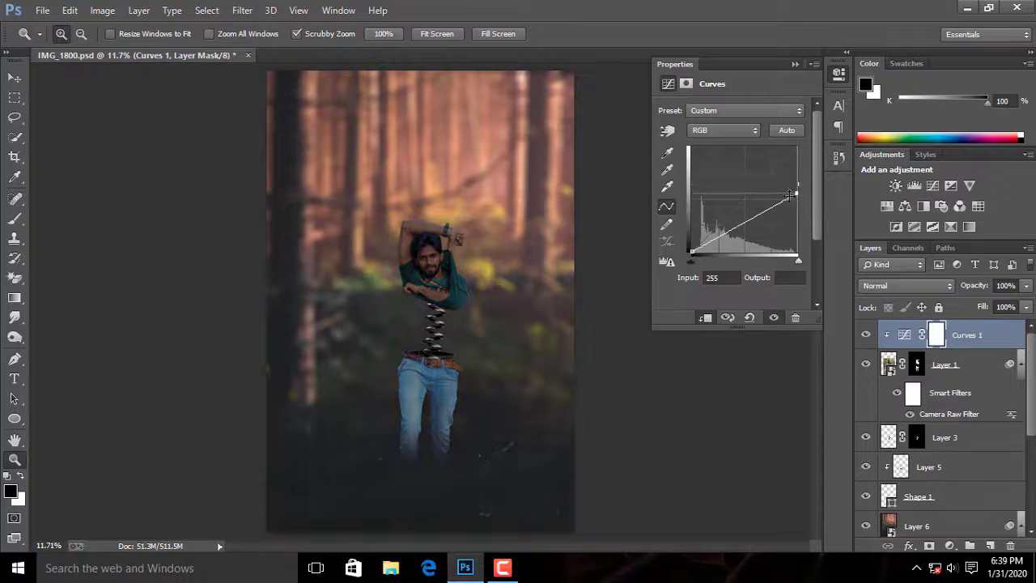
{"action": "left_click_drag", "start_coordinate": [692, 252], "coordinate": [693, 246]}
{"action": "left_click", "coordinate": [795, 64]}
{"action": "key", "text": "ctrl+i"}
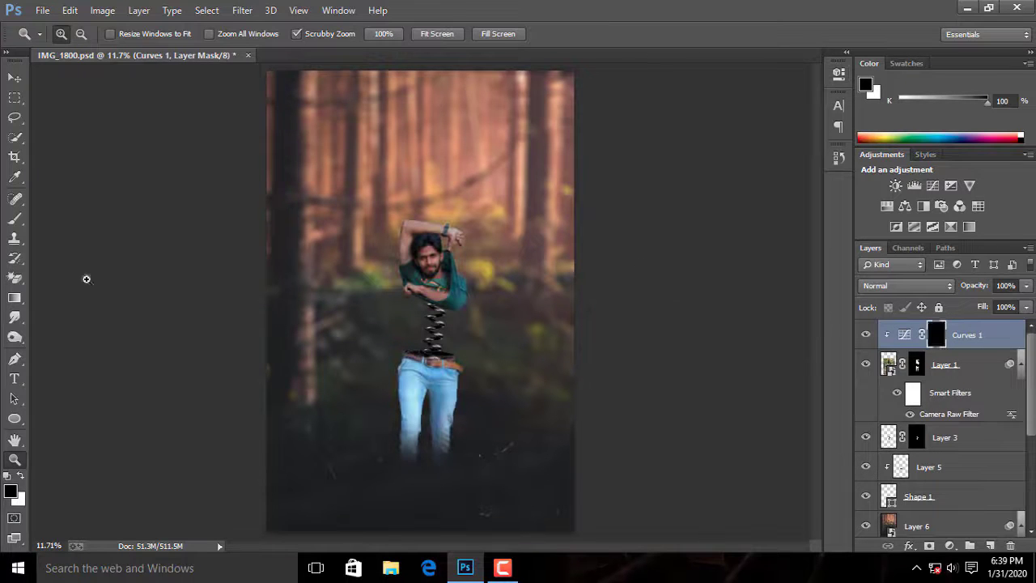
Step: Paint shading over the jeans in white on the Curves mask, using a soft 250 px brush at 30% flow
{"action": "key", "text": "ctrl+plus"}
{"action": "key", "text": "b"}
{"action": "key", "text": "ctrl+plus"}
{"action": "scroll", "coordinate": [424, 285], "scroll_direction": "down", "scroll_amount": 4}
{"action": "key", "text": "ctrl+plus"}
{"action": "left_click_drag", "start_coordinate": [371, 34], "coordinate": [337, 24]}
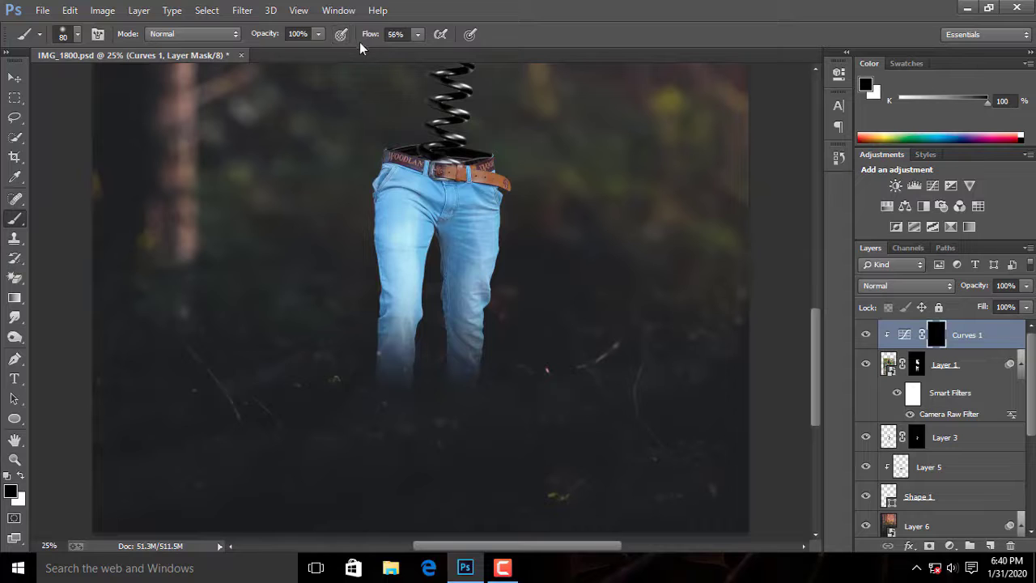
{"action": "key", "text": "]"}
{"action": "left_click", "coordinate": [22, 477]}
{"action": "mouse_move", "coordinate": [397, 197]}
{"action": "left_mouse_down"}
{"action": "mouse_move", "coordinate": [381, 313]}
{"action": "mouse_move", "coordinate": [394, 355]}
{"action": "left_mouse_up"}
{"action": "left_click_drag", "start_coordinate": [455, 246], "coordinate": [464, 394]}
{"action": "mouse_move", "coordinate": [452, 222]}
{"action": "left_mouse_down"}
{"action": "mouse_move", "coordinate": [454, 372]}
{"action": "mouse_move", "coordinate": [388, 208]}
{"action": "mouse_move", "coordinate": [381, 365]}
{"action": "left_mouse_up"}
{"action": "left_click_drag", "start_coordinate": [388, 170], "coordinate": [389, 280]}
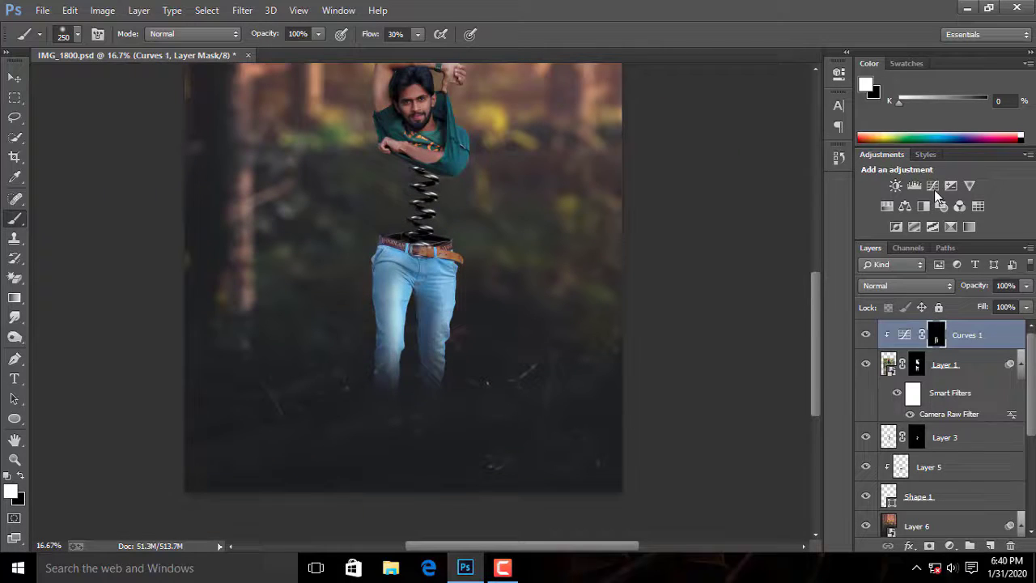
Step: Add a second Curves adjustment clipped to the man's layer, lower its midtones, and invert its mask to black
{"action": "left_click", "coordinate": [932, 185]}
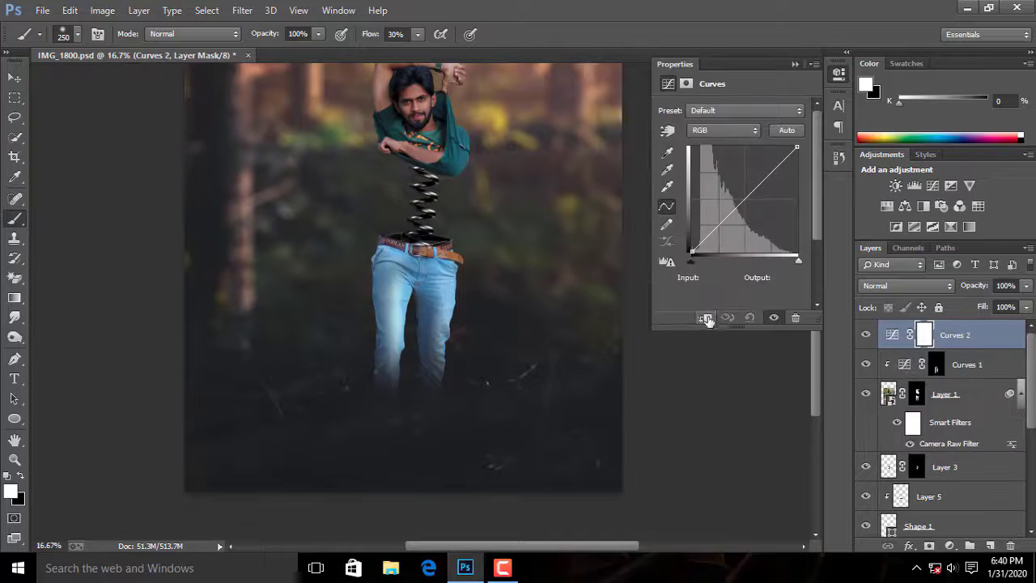
{"action": "left_click", "coordinate": [706, 318]}
{"action": "left_click_drag", "start_coordinate": [750, 193], "coordinate": [750, 211]}
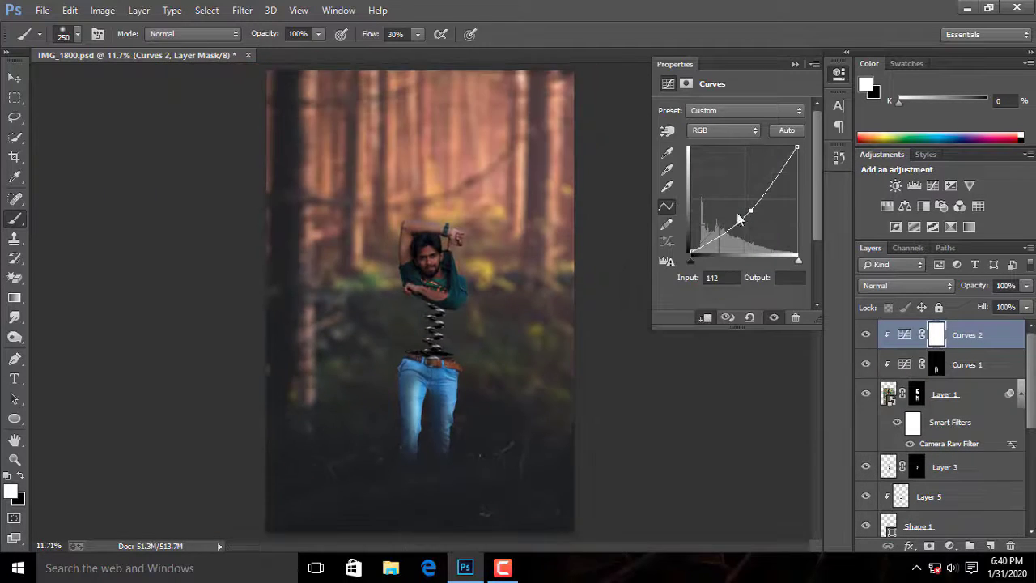
{"action": "left_click", "coordinate": [795, 64]}
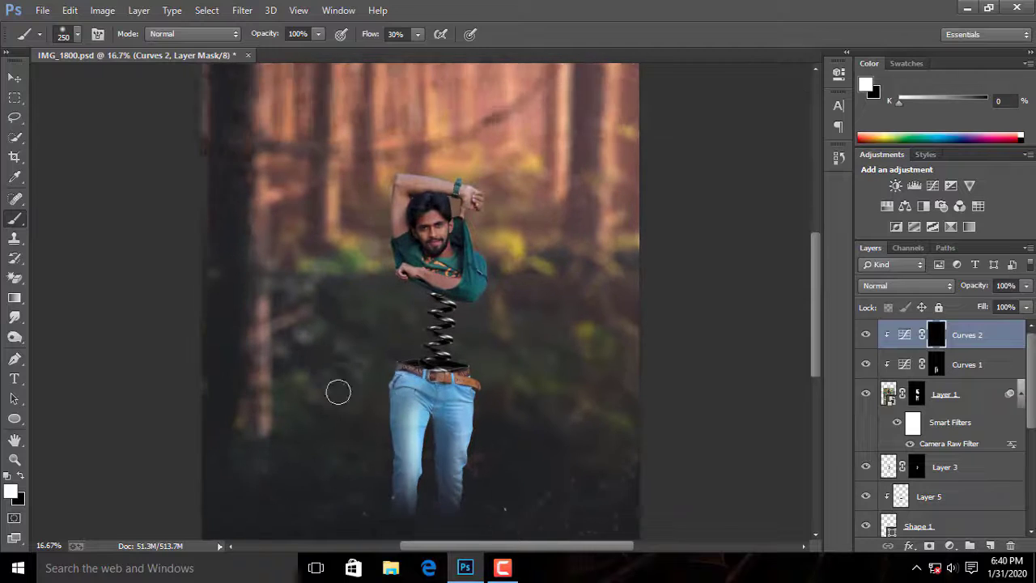
Step: Paint soft shading over the jeans from the waist down in white on the second Curves mask
{"action": "left_click_drag", "start_coordinate": [404, 316], "coordinate": [428, 402]}
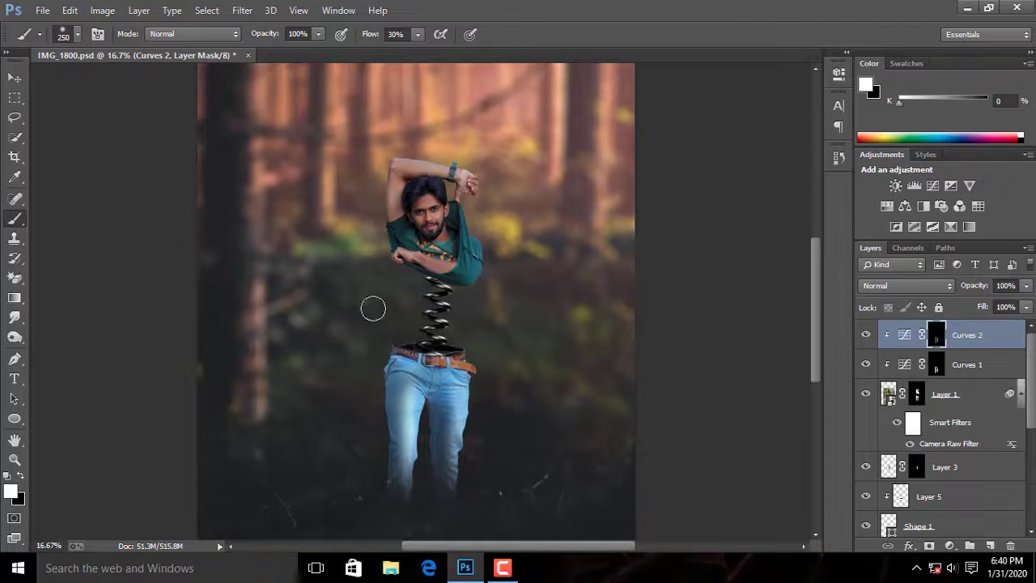
{"action": "left_click_drag", "start_coordinate": [395, 371], "coordinate": [415, 466]}
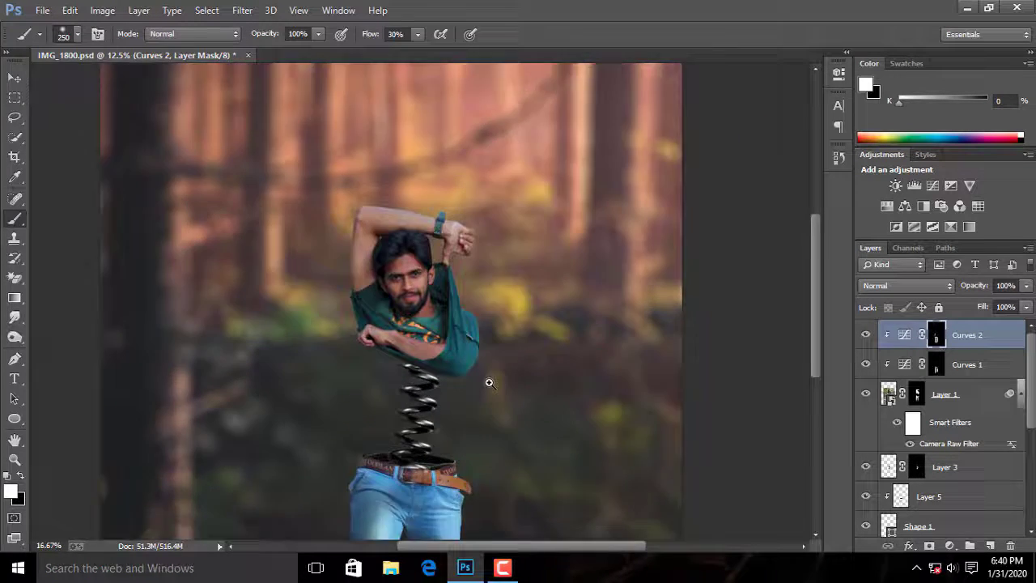
{"action": "key", "text": "ctrl+plus"}
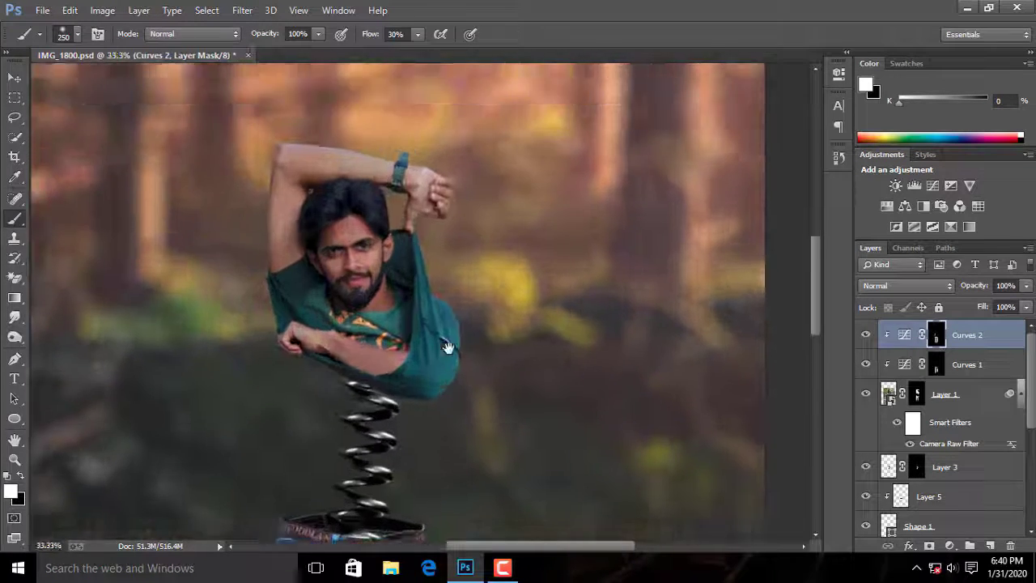
{"action": "key", "text": "ctrl+plus"}
{"action": "key", "text": "ctrl+0"}
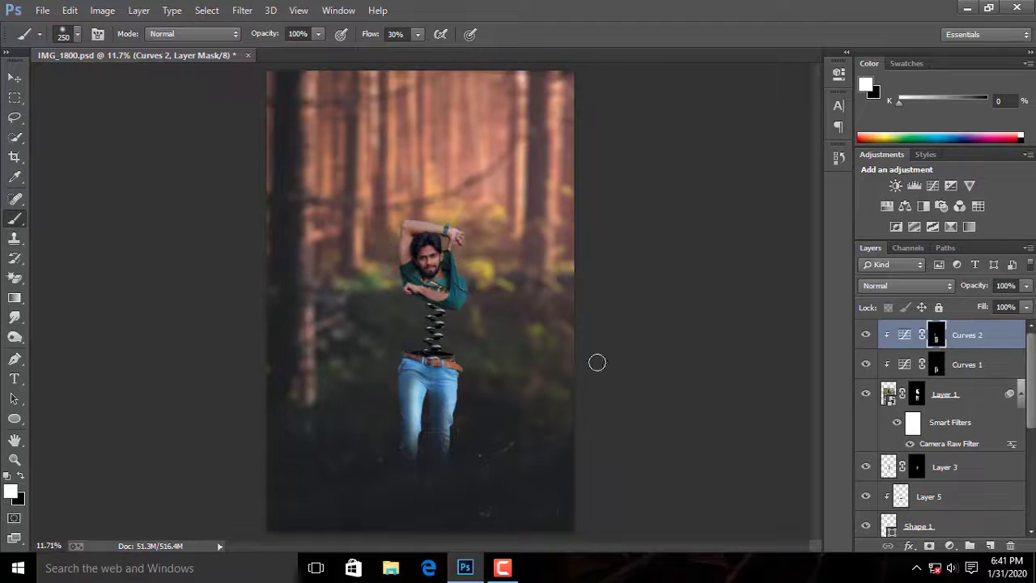
Step: Add an Inner Shadow effect in Screen blend mode to the spring on Layer 3
{"action": "key", "text": "ctrl+plus"}
{"action": "key", "text": "ctrl+plus"}
{"action": "key", "text": "ctrl+plus"}
{"action": "left_click_drag", "start_coordinate": [456, 303], "coordinate": [342, 313]}
{"action": "scroll", "coordinate": [936, 407], "scroll_direction": "down", "scroll_amount": 3}
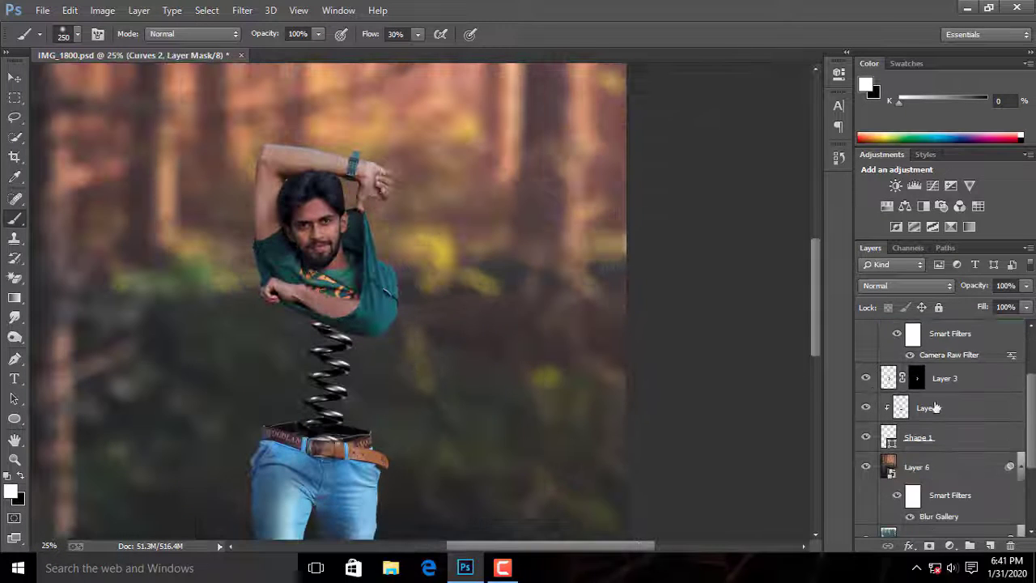
{"action": "left_click", "coordinate": [981, 385]}
{"action": "double_click", "coordinate": [983, 380]}
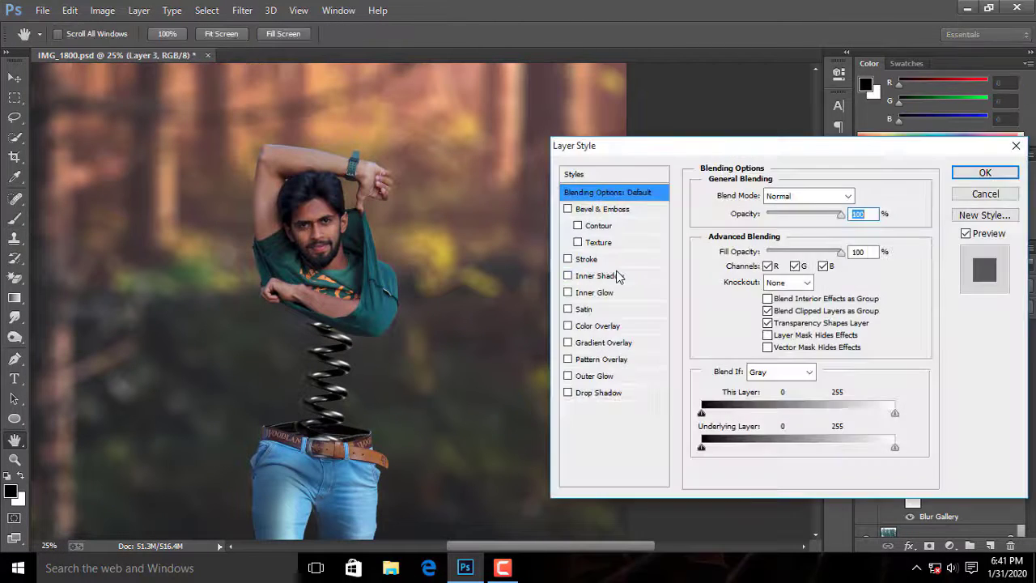
{"action": "left_click", "coordinate": [598, 275]}
{"action": "left_click", "coordinate": [801, 195]}
{"action": "left_click", "coordinate": [771, 129]}
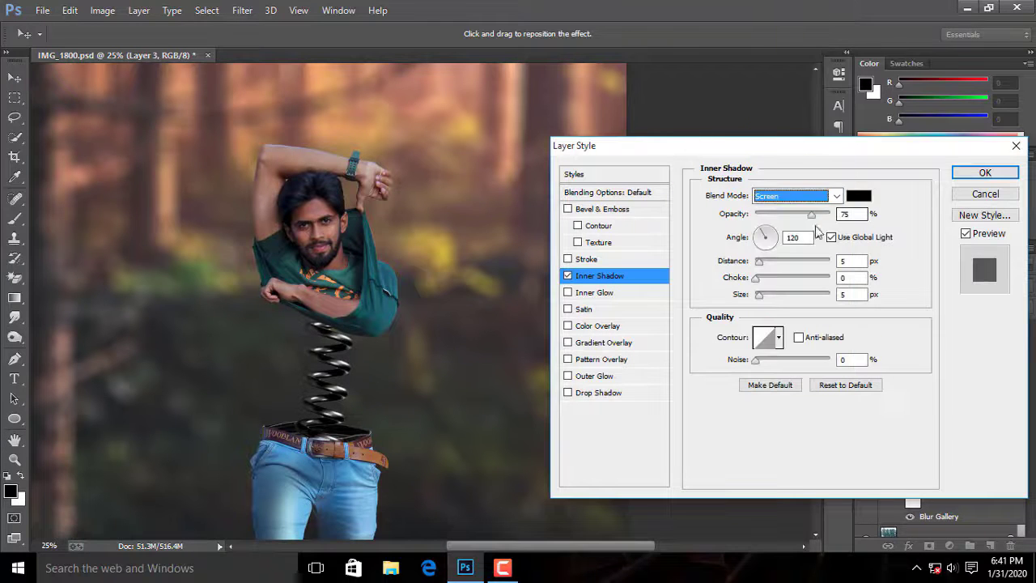
{"action": "double_click", "coordinate": [792, 238]}
Step: Colour the spring's inner shadow orange-yellow, #e9b605
{"action": "left_click", "coordinate": [858, 197]}
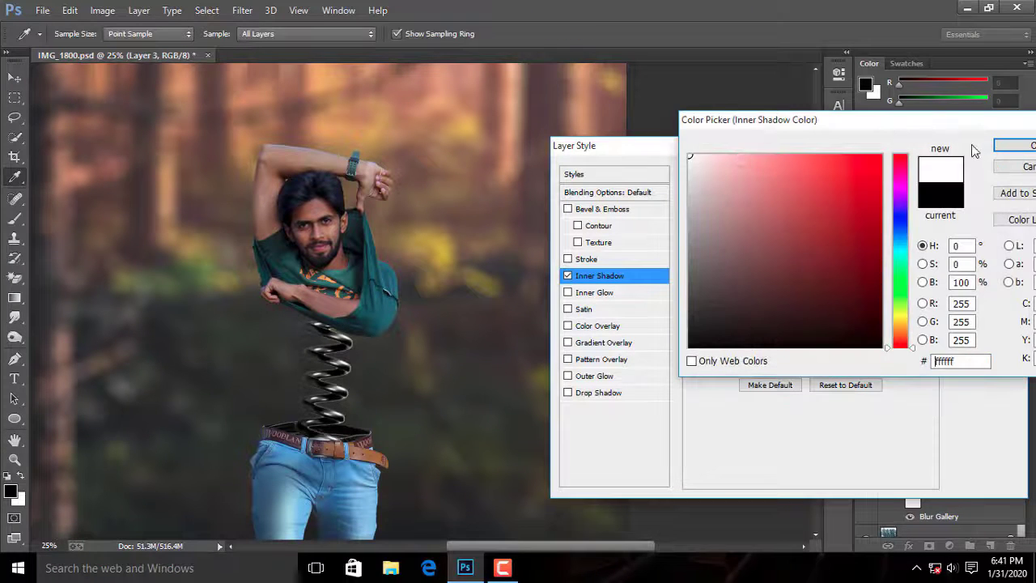
{"action": "left_click", "coordinate": [446, 249]}
{"action": "left_click", "coordinate": [900, 323]}
{"action": "left_click", "coordinate": [878, 171]}
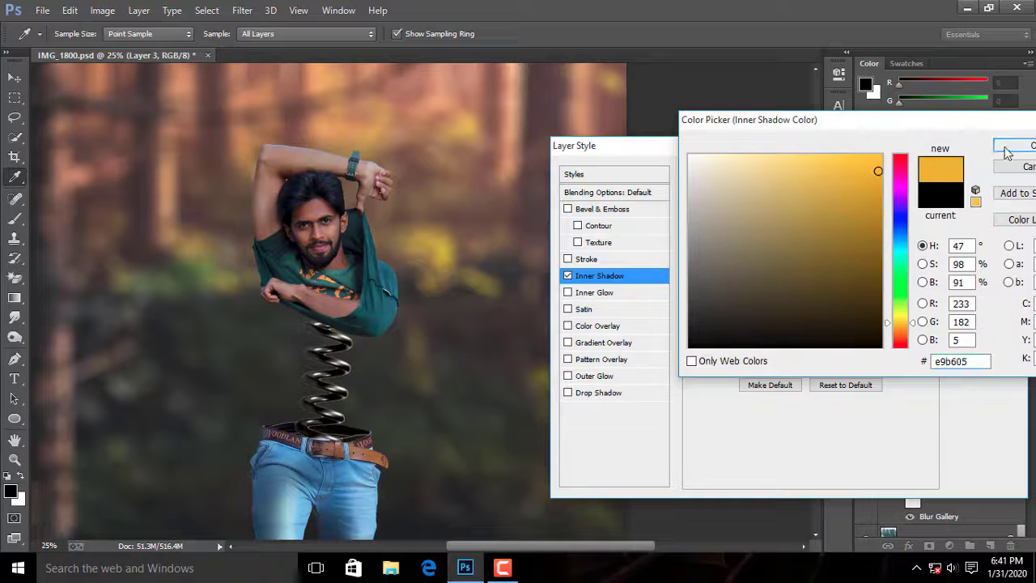
{"action": "left_click", "coordinate": [1009, 146]}
Step: Make the spring's inner shadow white with 60% opacity, a 17° angle, 6 px distance and 9 px size
{"action": "left_click_drag", "start_coordinate": [760, 262], "coordinate": [770, 263]}
{"action": "mouse_move", "coordinate": [812, 216]}
{"action": "left_mouse_down"}
{"action": "mouse_move", "coordinate": [800, 216]}
{"action": "mouse_move", "coordinate": [828, 204]}
{"action": "mouse_move", "coordinate": [771, 174]}
{"action": "mouse_move", "coordinate": [777, 183]}
{"action": "left_mouse_up"}
{"action": "left_click", "coordinate": [856, 199]}
{"action": "left_click", "coordinate": [1012, 147]}
{"action": "left_click_drag", "start_coordinate": [770, 263], "coordinate": [759, 296]}
{"action": "left_click_drag", "start_coordinate": [766, 231], "coordinate": [794, 229]}
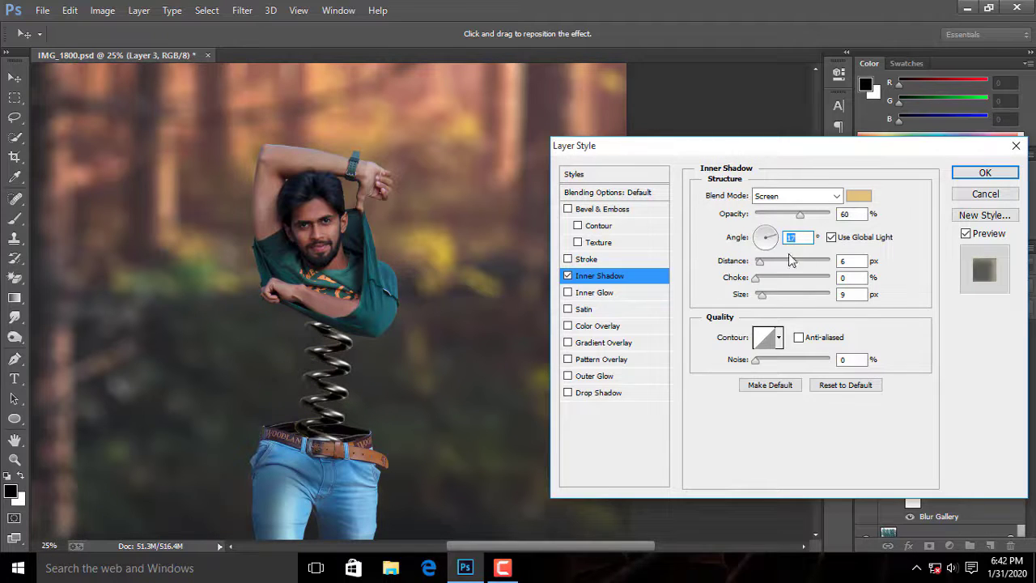
{"action": "left_click", "coordinate": [858, 195]}
{"action": "left_click", "coordinate": [1012, 146]}
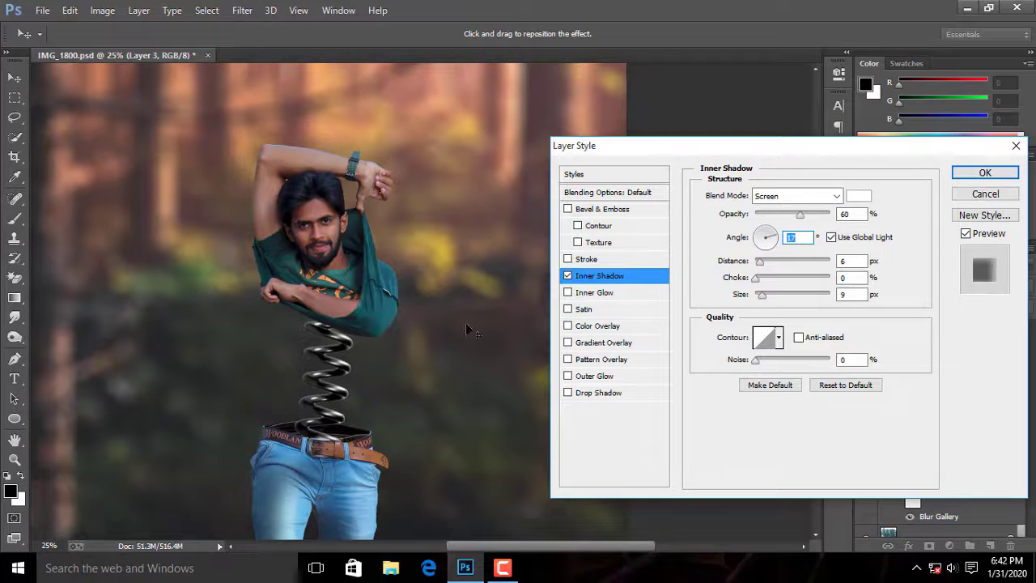
Step: Try an outer glow on the spring with a colour sampled from the background and more spread, and remove it
{"action": "left_click", "coordinate": [622, 297]}
{"action": "left_click", "coordinate": [568, 292]}
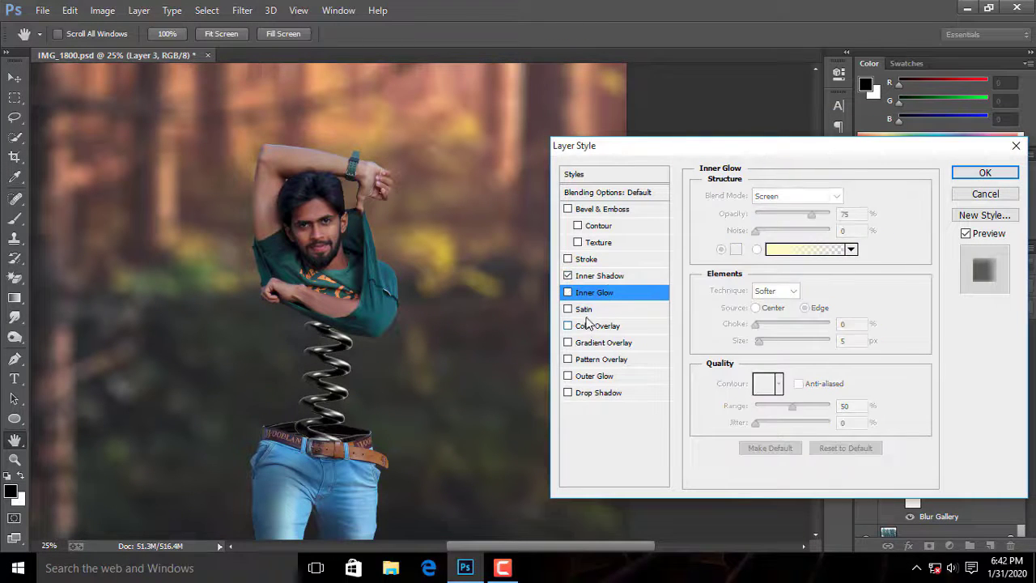
{"action": "left_click", "coordinate": [589, 326]}
{"action": "left_click", "coordinate": [588, 343]}
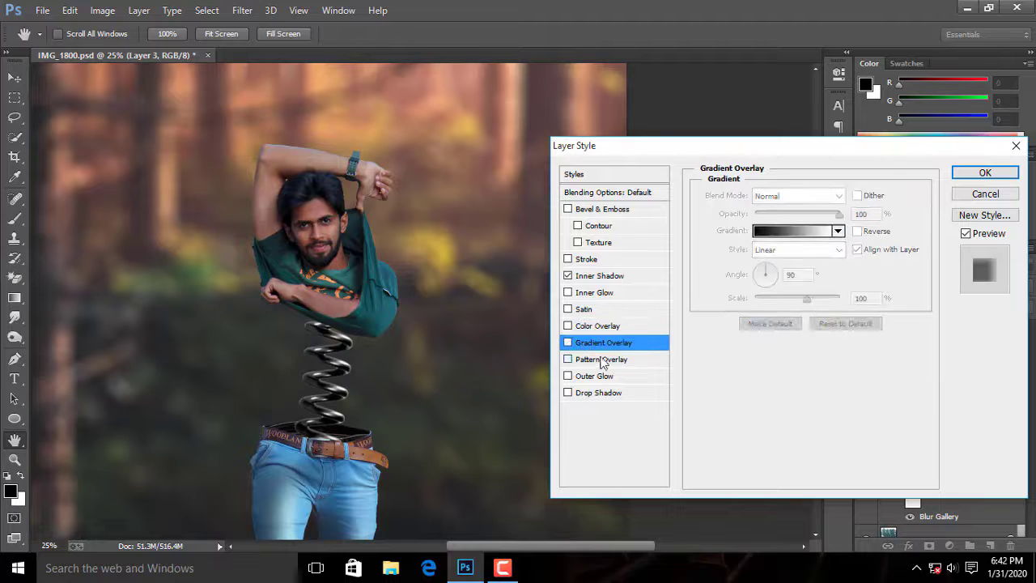
{"action": "left_click", "coordinate": [601, 358]}
{"action": "left_click", "coordinate": [605, 377]}
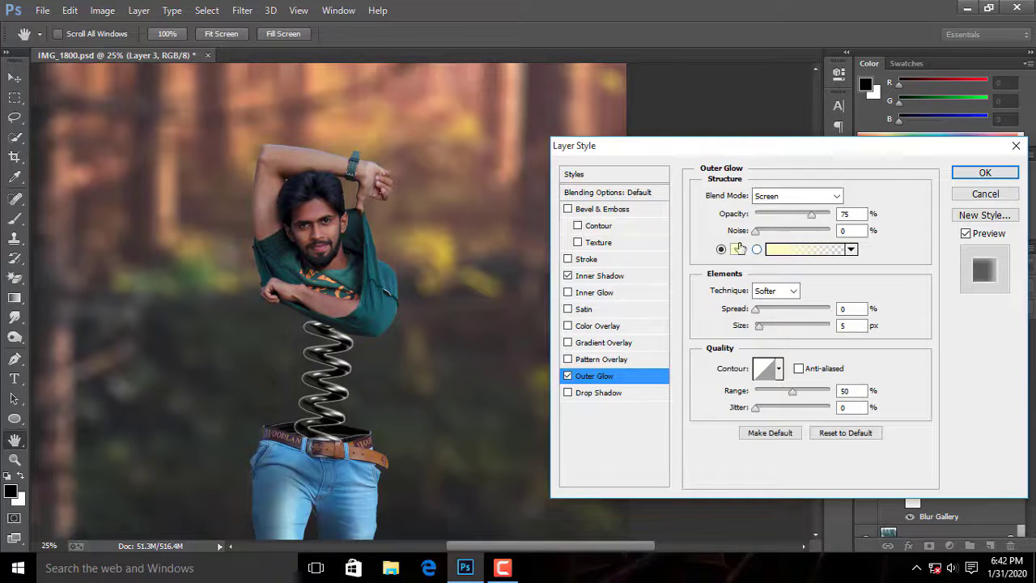
{"action": "left_click", "coordinate": [736, 249]}
{"action": "left_click", "coordinate": [464, 250]}
{"action": "left_click", "coordinate": [1010, 146]}
{"action": "left_click_drag", "start_coordinate": [756, 310], "coordinate": [762, 313]}
{"action": "left_click", "coordinate": [567, 378]}
Step: Apply the spring's layer style, separate its Inner Shadow into its own layer, and select that layer
{"action": "left_click", "coordinate": [989, 175]}
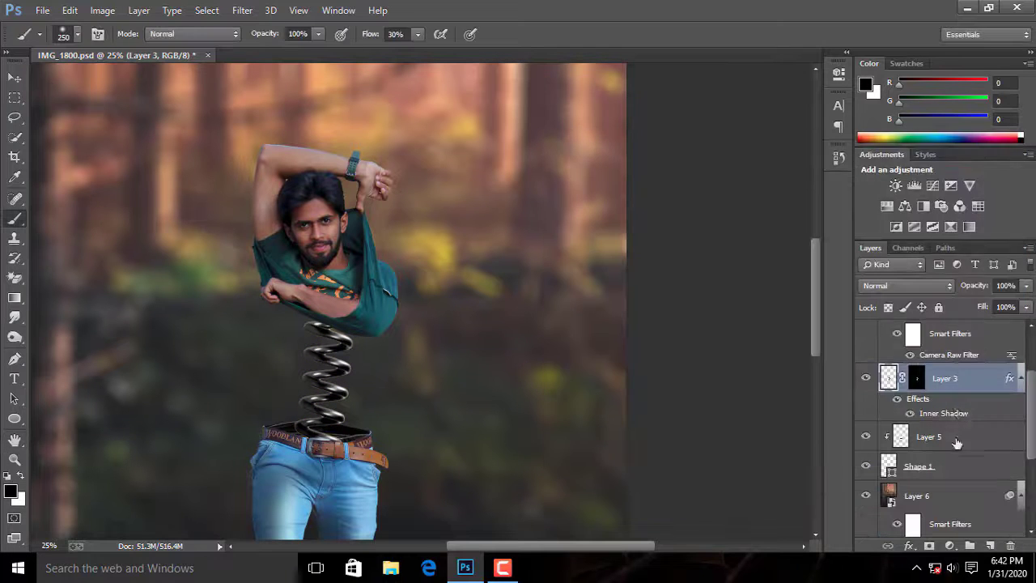
{"action": "right_click", "coordinate": [954, 413]}
{"action": "left_click", "coordinate": [940, 368]}
{"action": "left_click", "coordinate": [965, 380]}
Step: Erase parts of the spring's inner shadow layer with a 175 px eraser and compare the spring with and without it
{"action": "key", "text": "ctrl+plus"}
{"action": "key", "text": "ctrl+plus"}
{"action": "left_click_drag", "start_coordinate": [397, 364], "coordinate": [522, 232]}
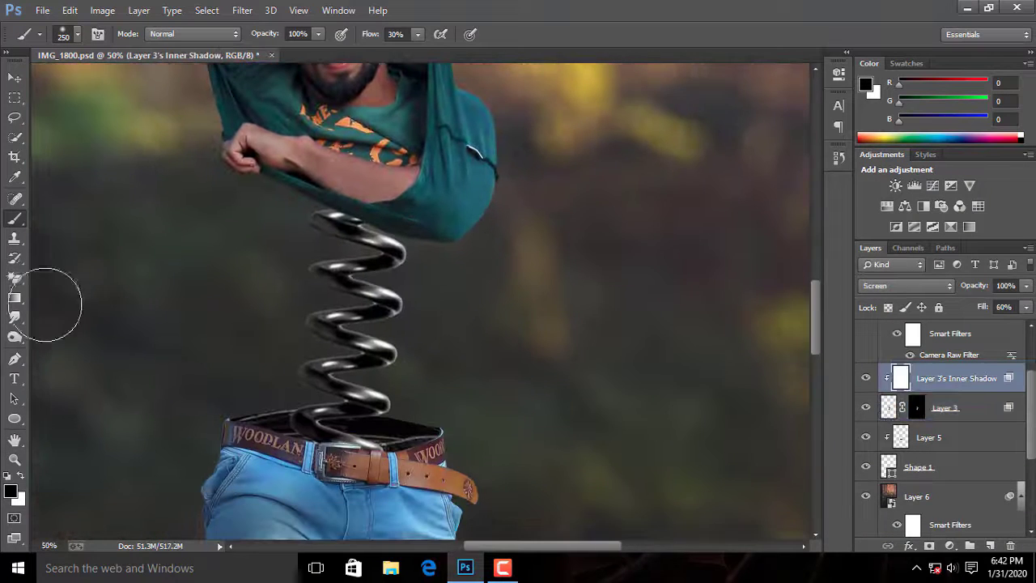
{"action": "right_click", "coordinate": [14, 259]}
{"action": "left_click", "coordinate": [14, 277]}
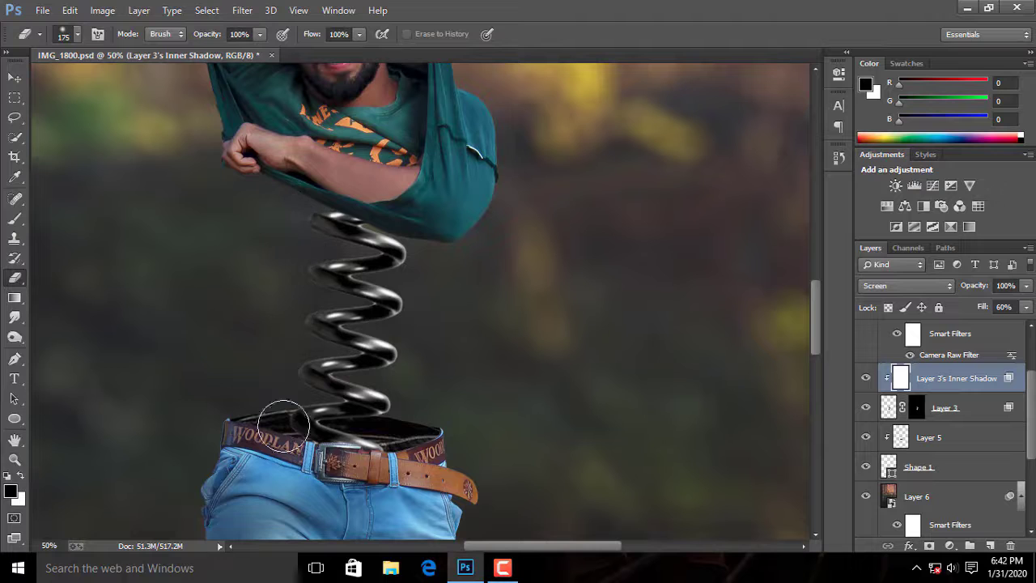
{"action": "left_click", "coordinate": [865, 382]}
{"action": "left_click", "coordinate": [864, 382]}
{"action": "left_click", "coordinate": [865, 382]}
{"action": "left_click", "coordinate": [864, 382]}
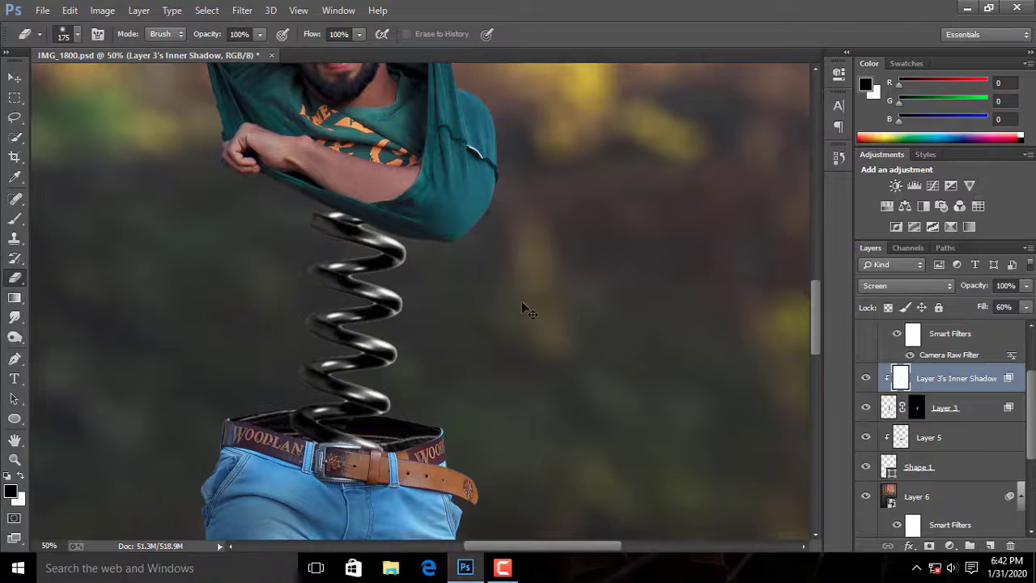
Step: Examine how the spring's edge light blends with the man and forest at different magnifications
{"action": "key", "text": "ctrl+minus"}
{"action": "key", "text": "ctrl+minus"}
{"action": "key", "text": "ctrl+minus"}
{"action": "key", "text": "ctrl+minus"}
{"action": "key", "text": "ctrl+plus"}
{"action": "key", "text": "ctrl+plus"}
{"action": "key", "text": "ctrl+plus"}
{"action": "key", "text": "ctrl+minus"}
{"action": "key", "text": "ctrl+minus"}
{"action": "key", "text": "ctrl+minus"}
Step: Add an Inner Shadow effect in Screen blend mode to the man on Layer 1
{"action": "scroll", "coordinate": [974, 416], "scroll_direction": "down", "scroll_amount": 2}
{"action": "scroll", "coordinate": [978, 404], "scroll_direction": "up", "scroll_amount": 4}
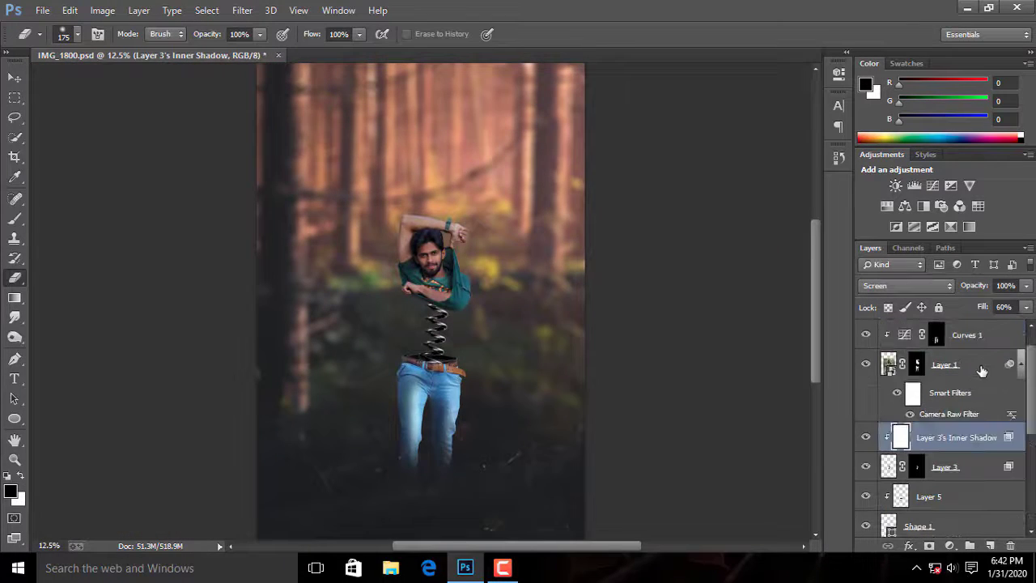
{"action": "double_click", "coordinate": [982, 371]}
{"action": "key", "text": "ctrl+plus"}
{"action": "left_click", "coordinate": [599, 292]}
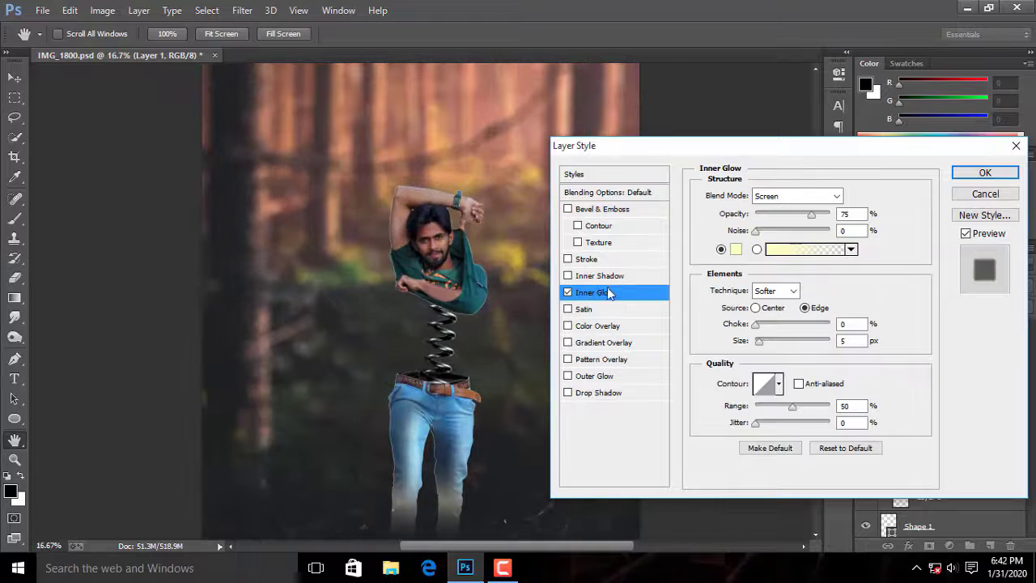
{"action": "left_click", "coordinate": [612, 278]}
{"action": "left_click", "coordinate": [740, 168]}
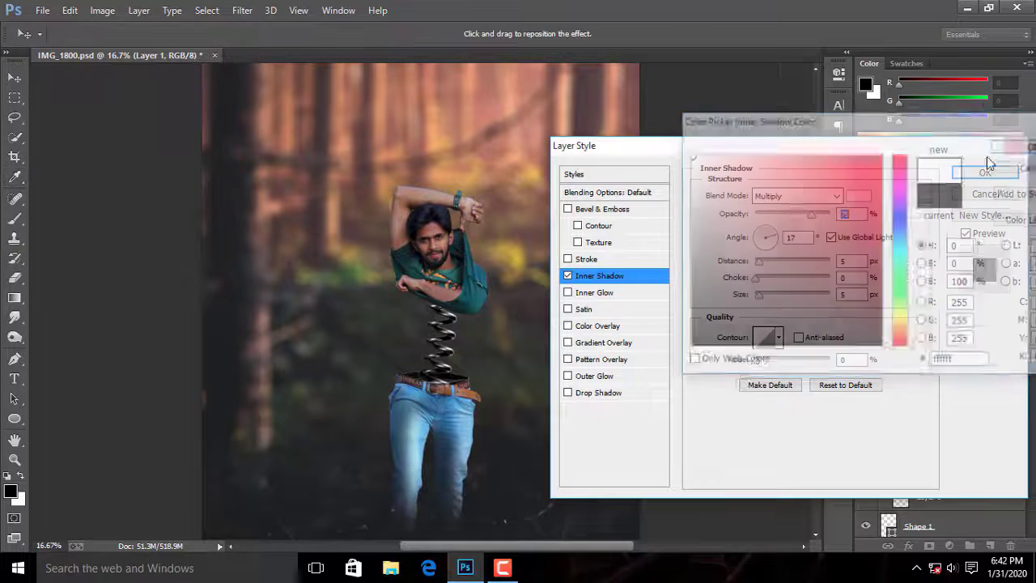
{"action": "left_click", "coordinate": [1013, 145]}
{"action": "left_click", "coordinate": [793, 195]}
{"action": "left_click", "coordinate": [786, 110]}
Step: Tint the man's inner shadow salmon using a colour sampled from the forest, set its distance to 4 px, and slightly increase its size
{"action": "scroll", "coordinate": [511, 257], "scroll_direction": "up", "scroll_amount": 2}
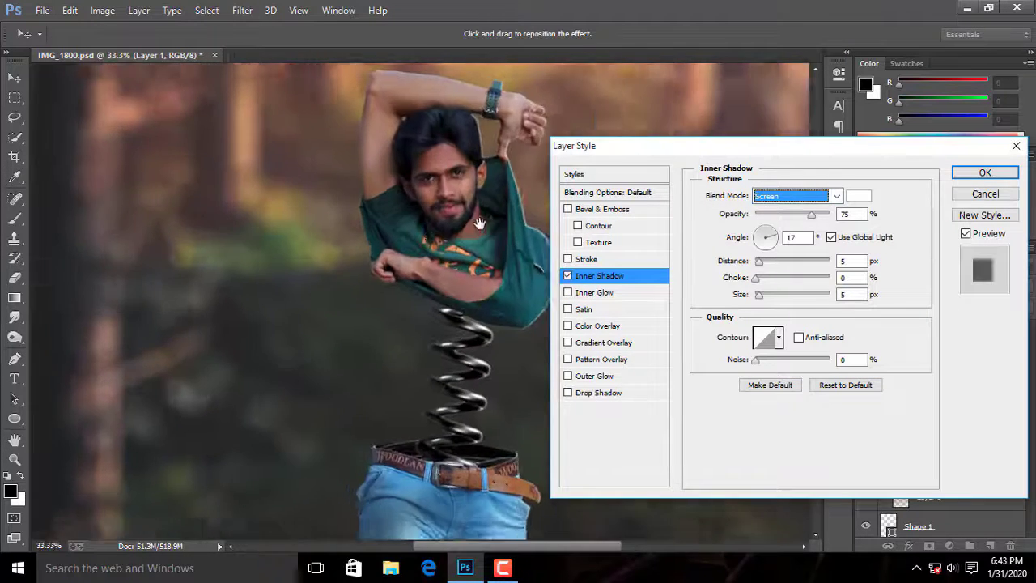
{"action": "left_click", "coordinate": [859, 195]}
{"action": "left_click", "coordinate": [599, 94]}
{"action": "mouse_move", "coordinate": [818, 178]}
{"action": "left_mouse_down"}
{"action": "mouse_move", "coordinate": [790, 171]}
{"action": "mouse_move", "coordinate": [764, 183]}
{"action": "left_mouse_up"}
{"action": "left_click", "coordinate": [1019, 148]}
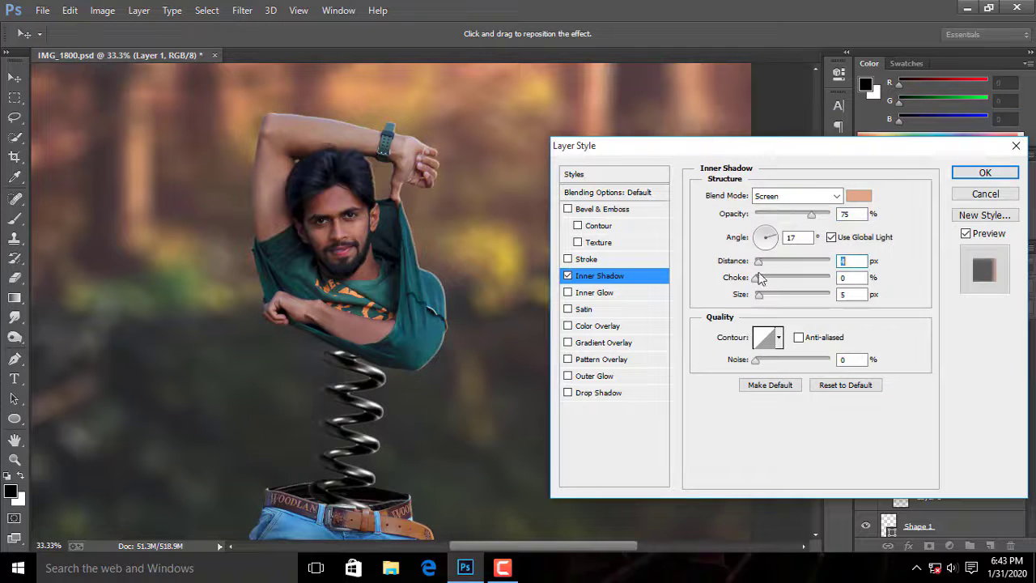
{"action": "left_click_drag", "start_coordinate": [760, 297], "coordinate": [765, 296]}
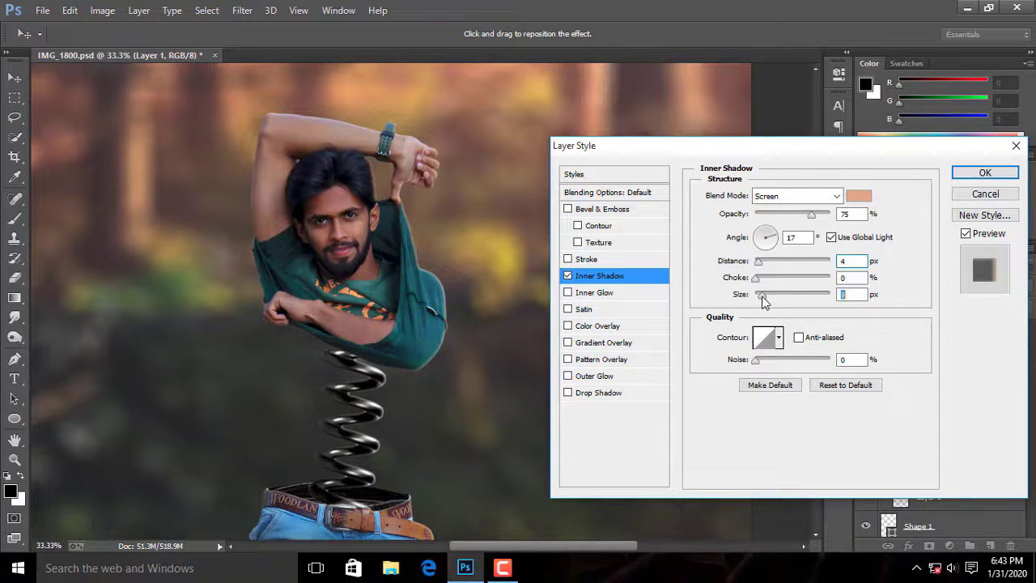
{"action": "left_click", "coordinate": [985, 172]}
Step: Separate the man's Inner Shadow effect from Layer 1 into its own clipped layer
{"action": "right_click", "coordinate": [935, 405]}
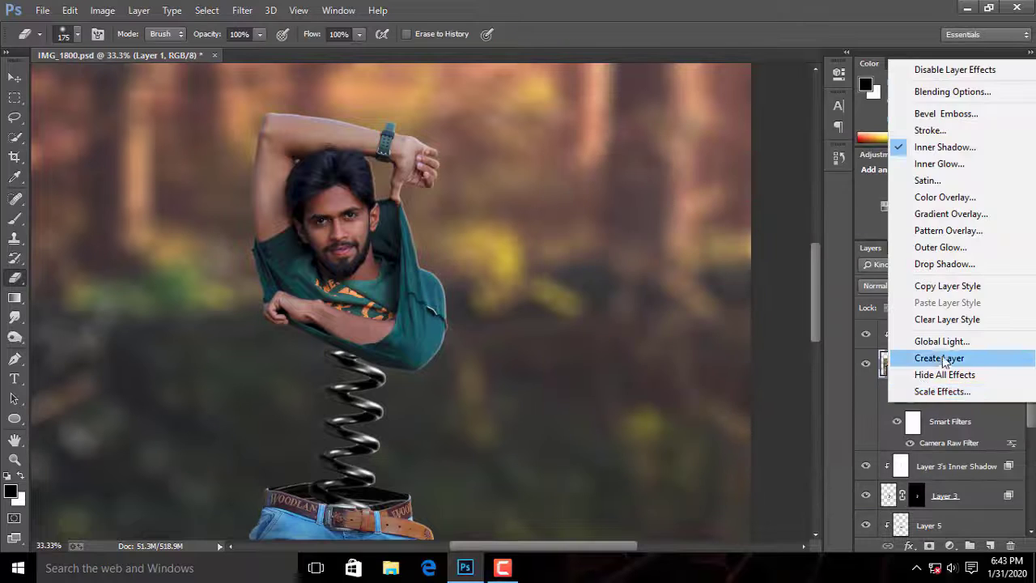
{"action": "left_click", "coordinate": [936, 421]}
{"action": "left_click", "coordinate": [488, 216]}
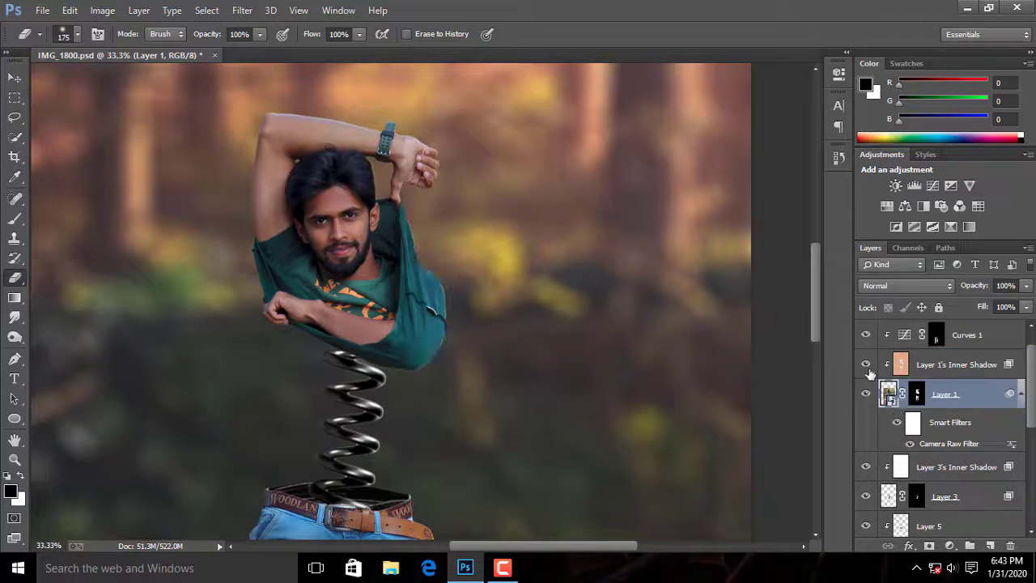
Step: Erase unwanted parts of the man's inner shadow layer with the 175 px eraser and compare the result with the layer hidden
{"action": "left_click", "coordinate": [970, 369]}
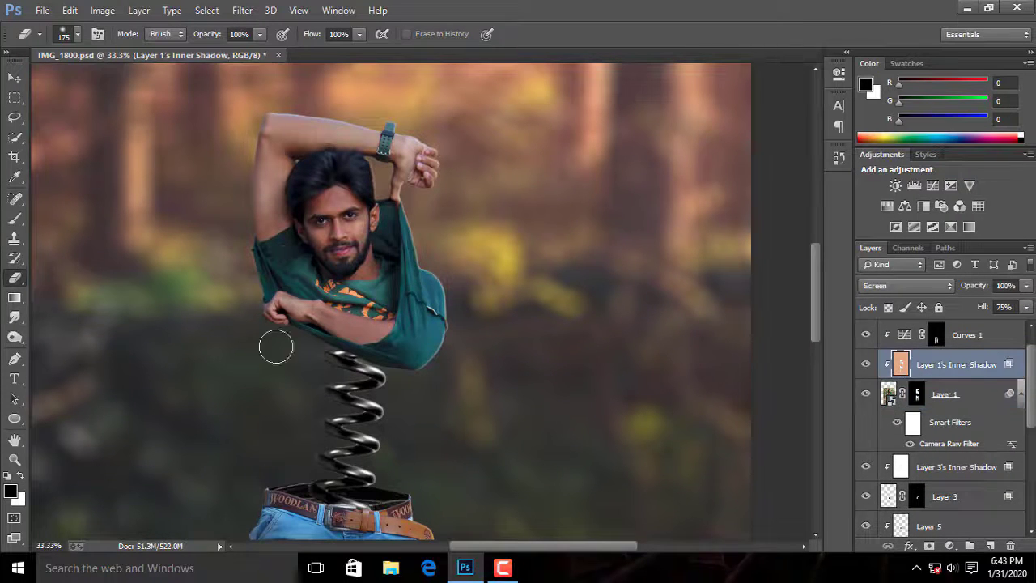
{"action": "scroll", "coordinate": [399, 273], "scroll_direction": "down", "scroll_amount": 3}
{"action": "scroll", "coordinate": [338, 185], "scroll_direction": "down", "scroll_amount": 3}
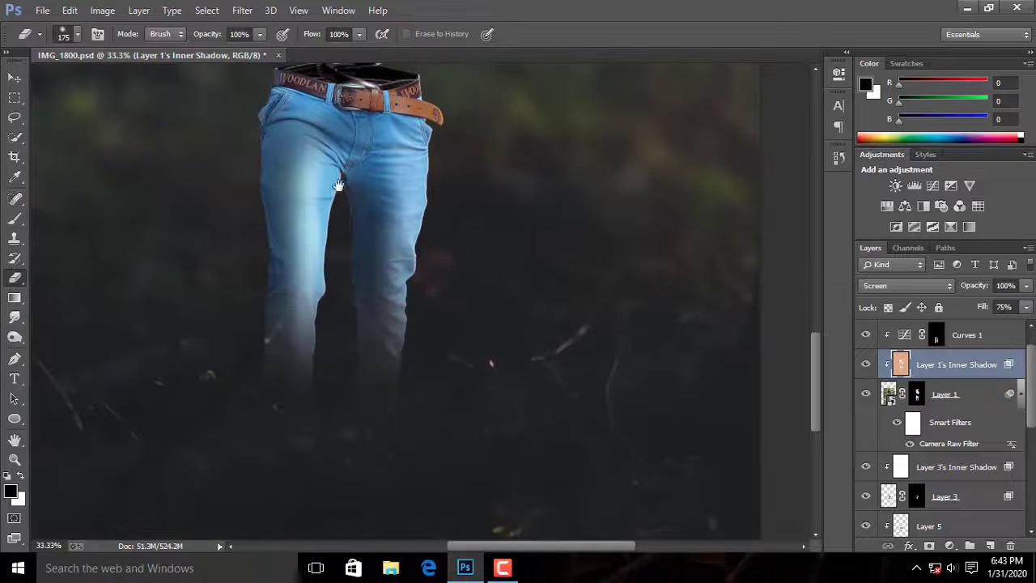
{"action": "left_click", "coordinate": [867, 365]}
{"action": "left_click", "coordinate": [867, 365]}
{"action": "scroll", "coordinate": [603, 311], "scroll_direction": "down", "scroll_amount": 3}
{"action": "scroll", "coordinate": [594, 314], "scroll_direction": "up", "scroll_amount": 2}
Step: Try warming and darkening Layer 1 in Camera Raw with Temperature +16, Shadows +21, Whites -33 and Blacks -54
{"action": "key", "text": "ctrl+0"}
{"action": "left_click", "coordinate": [974, 396]}
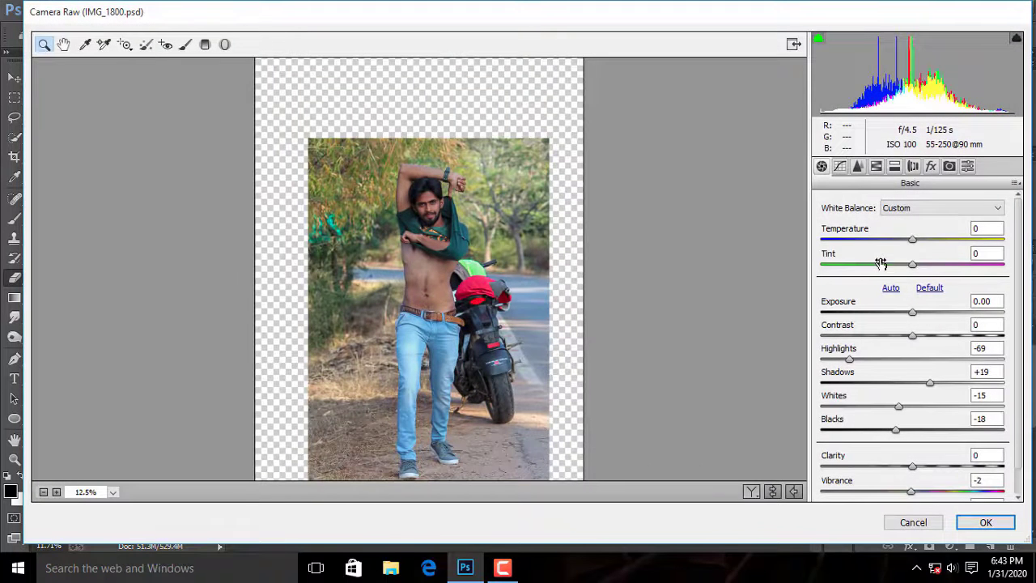
{"action": "left_click", "coordinate": [927, 240]}
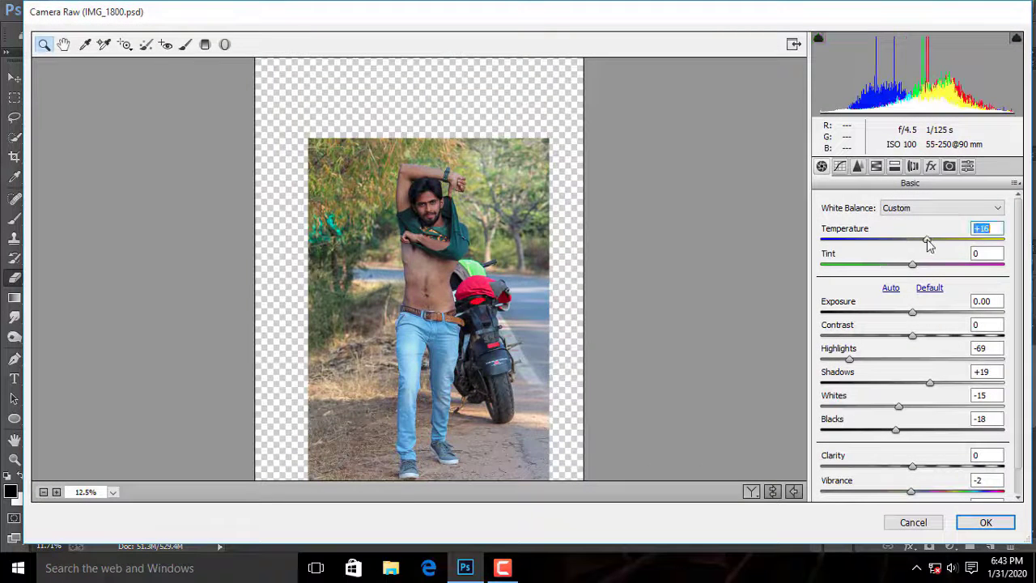
{"action": "left_click_drag", "start_coordinate": [895, 429], "coordinate": [874, 435]}
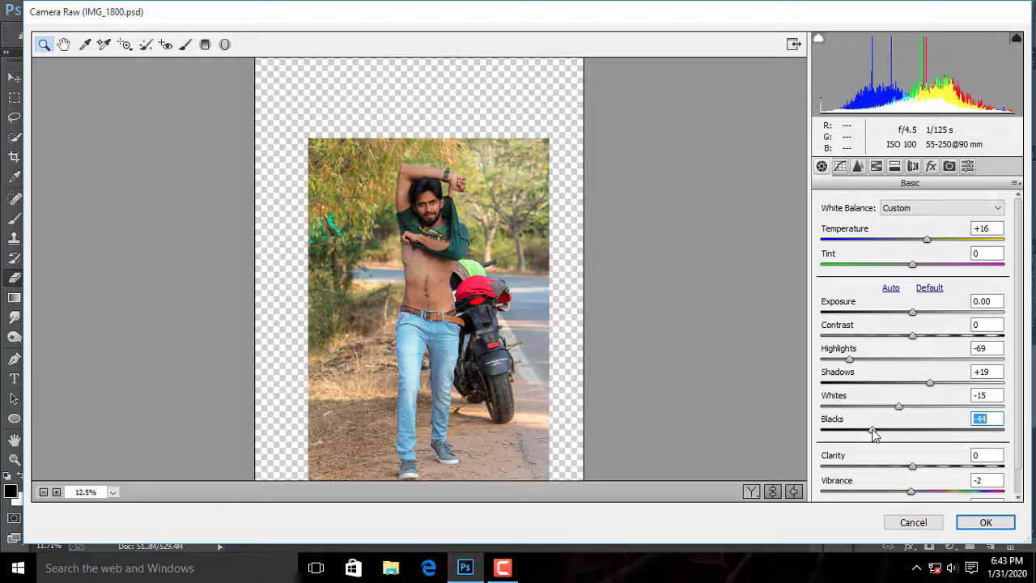
{"action": "left_click", "coordinate": [920, 267]}
{"action": "left_click_drag", "start_coordinate": [929, 383], "coordinate": [931, 383]}
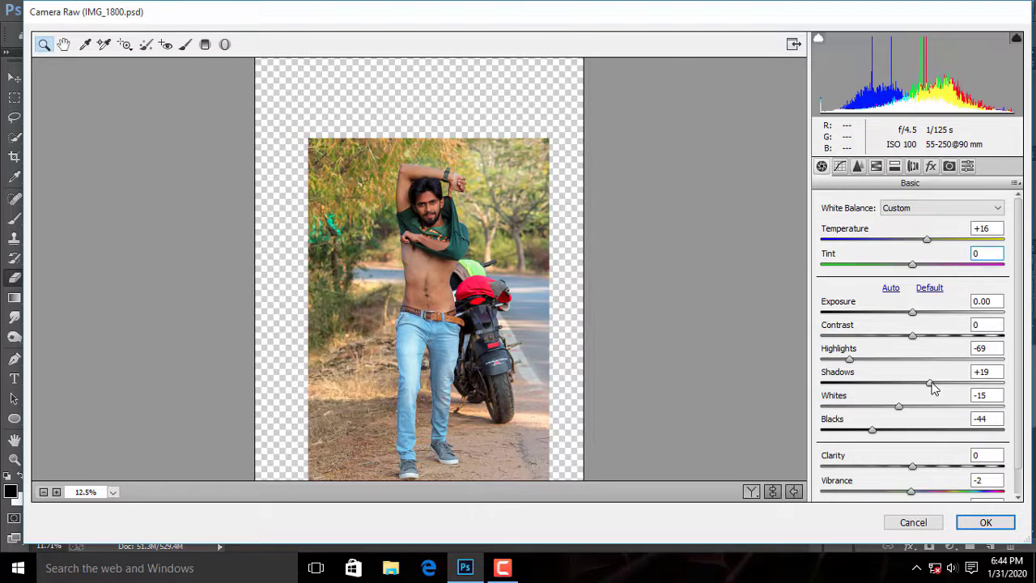
{"action": "left_click", "coordinate": [882, 407]}
{"action": "left_click_drag", "start_coordinate": [872, 432], "coordinate": [863, 431]}
{"action": "left_click", "coordinate": [984, 524]}
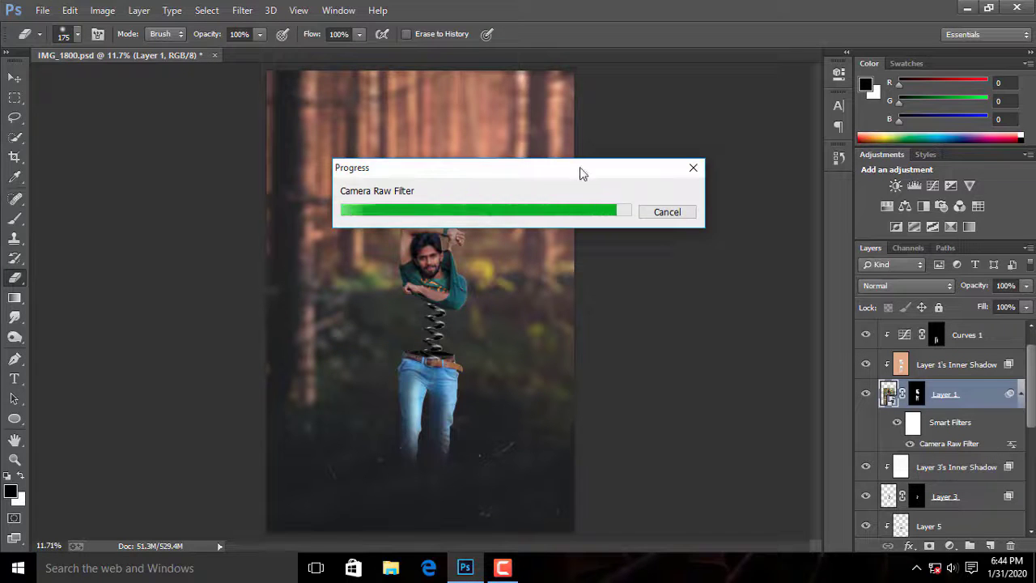
Step: Undo the Camera Raw changes on Layer 1 and set the filter's Temperature to +19 instead
{"action": "key", "text": "ctrl+plus"}
{"action": "key", "text": "ctrl+plus"}
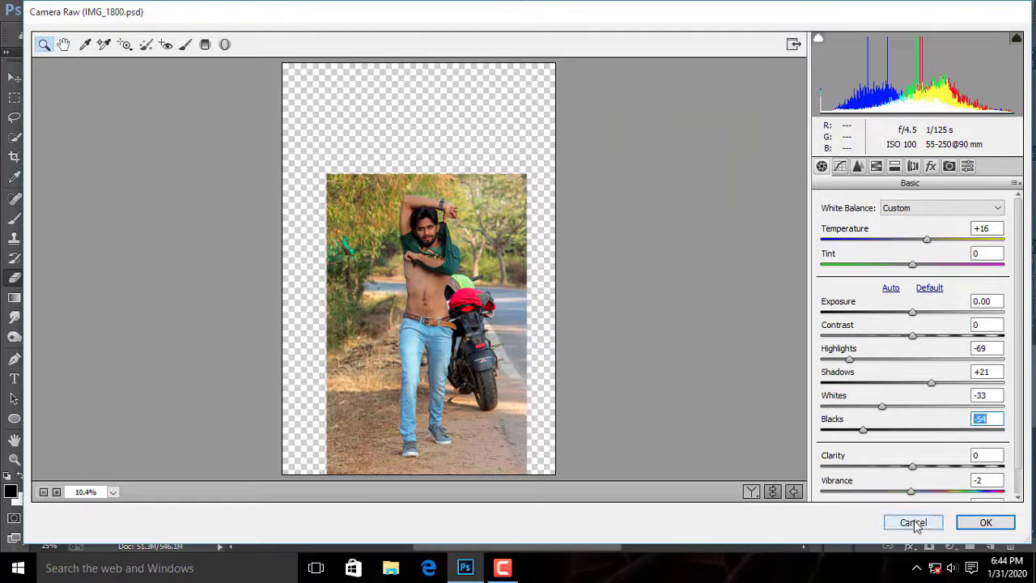
{"action": "left_click", "coordinate": [913, 522]}
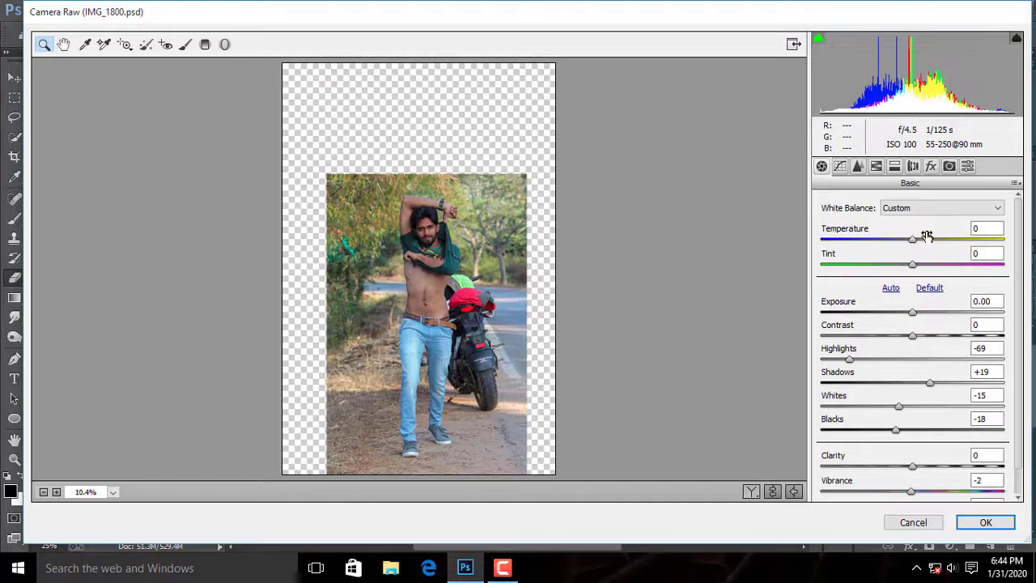
{"action": "left_click", "coordinate": [927, 238]}
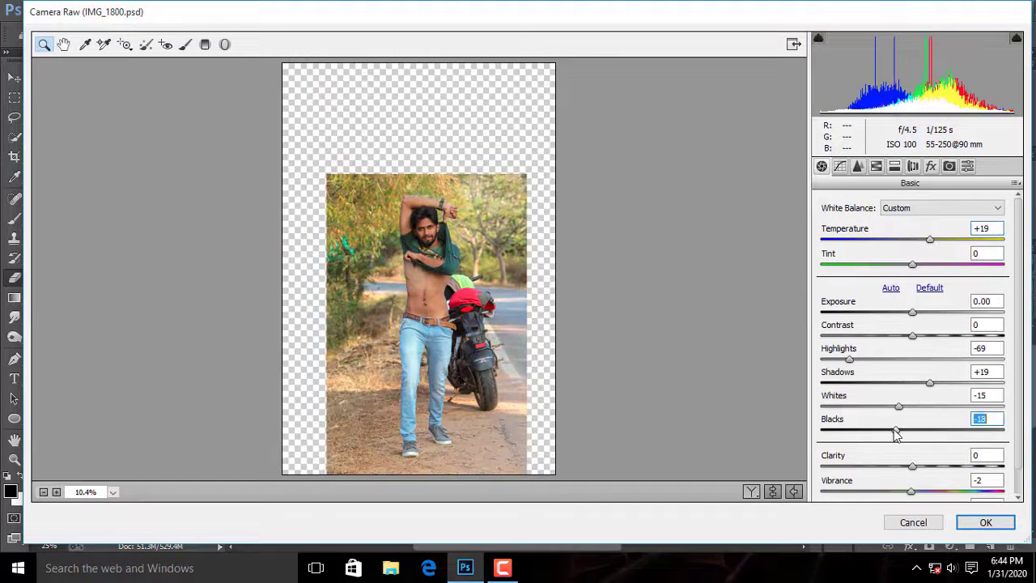
{"action": "left_click", "coordinate": [986, 522]}
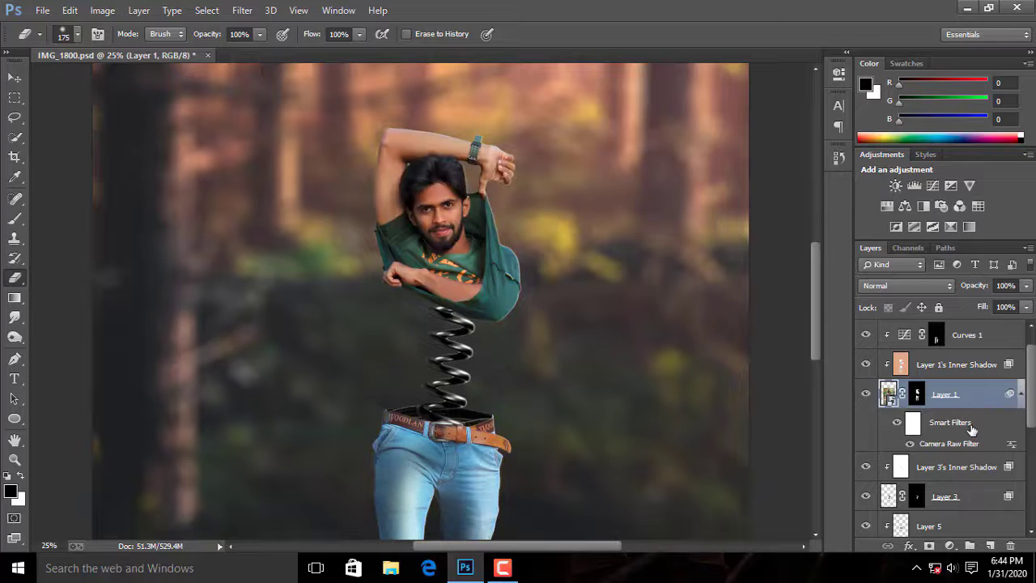
Step: Identify the spring's layer by toggling the visibility of Layer 3, and rename it "spring"
{"action": "scroll", "coordinate": [971, 429], "scroll_direction": "down", "scroll_amount": 3}
{"action": "left_click", "coordinate": [866, 378]}
{"action": "left_click", "coordinate": [865, 378]}
{"action": "double_click", "coordinate": [944, 378]}
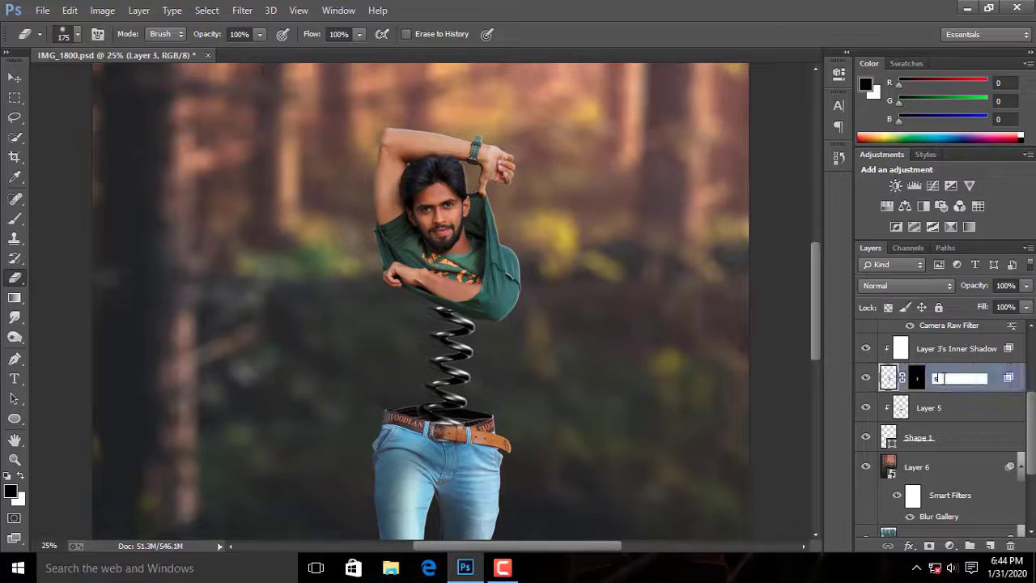
{"action": "type", "text": "spring"}
{"action": "key", "text": "Return"}
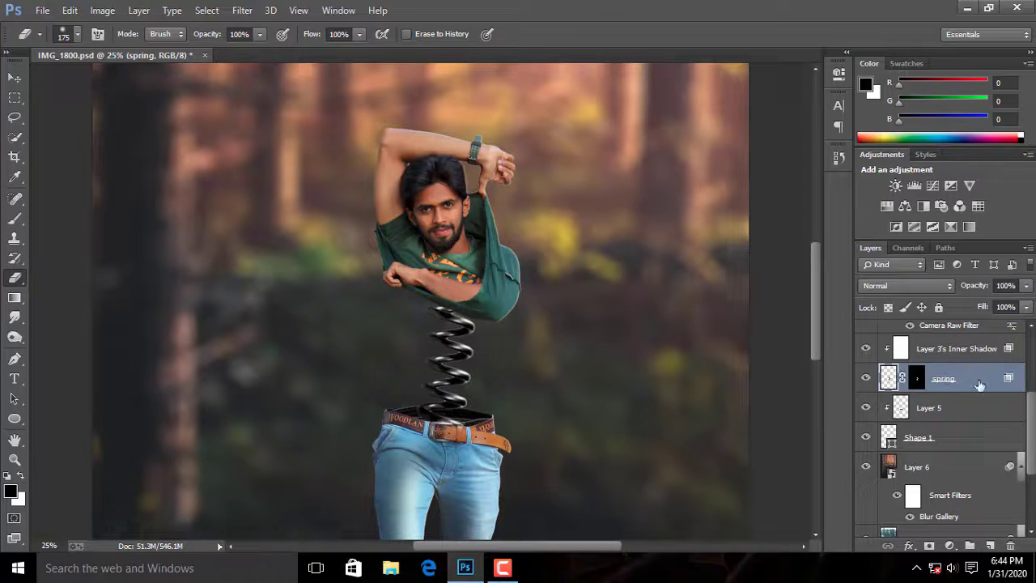
Step: Add a Photo Filter above Curves 2, clipped to the man, using Warming Filter (85) at 43% density
{"action": "key", "text": "ctrl+0"}
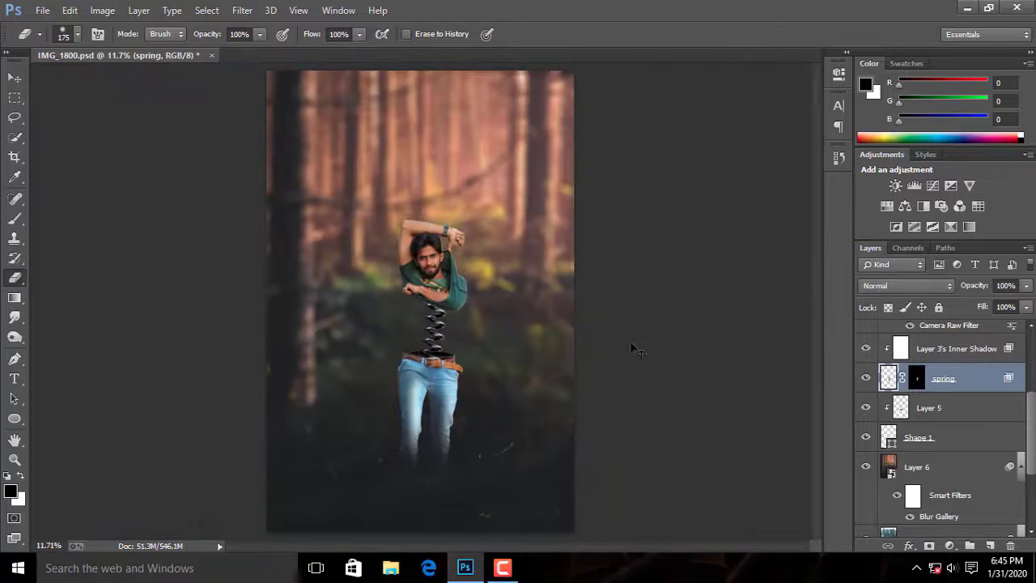
{"action": "key", "text": "ctrl+plus"}
{"action": "key", "text": "ctrl+plus"}
{"action": "key", "text": "ctrl+plus"}
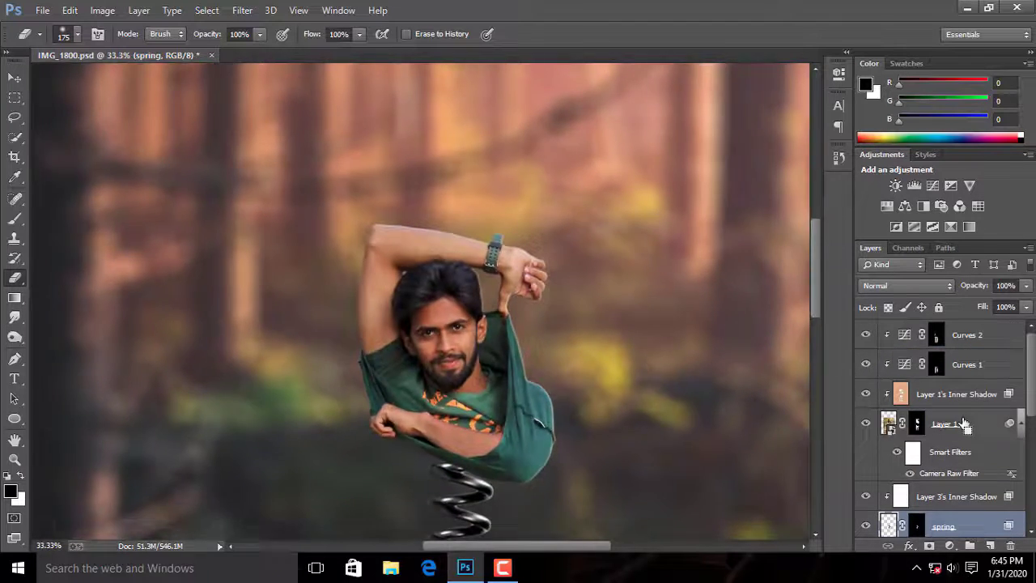
{"action": "key", "text": "ctrl+plus"}
{"action": "key", "text": "ctrl+plus"}
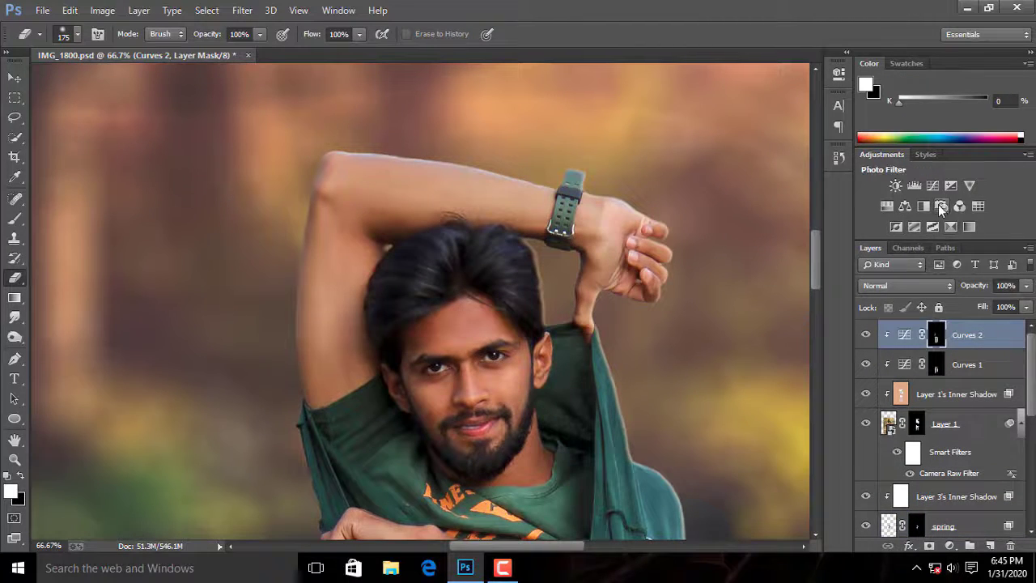
{"action": "left_click", "coordinate": [941, 205]}
{"action": "left_click_drag", "start_coordinate": [977, 344], "coordinate": [963, 346]}
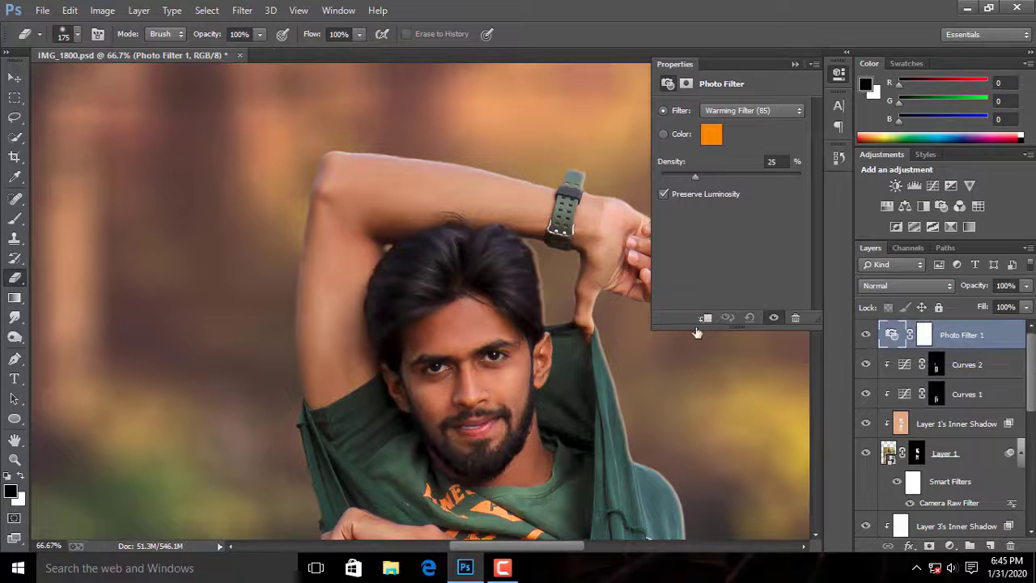
{"action": "left_click", "coordinate": [705, 319]}
{"action": "key", "text": "ctrl+0"}
{"action": "left_click", "coordinate": [721, 177]}
{"action": "key", "text": "ctrl+plus"}
{"action": "key", "text": "ctrl+plus"}
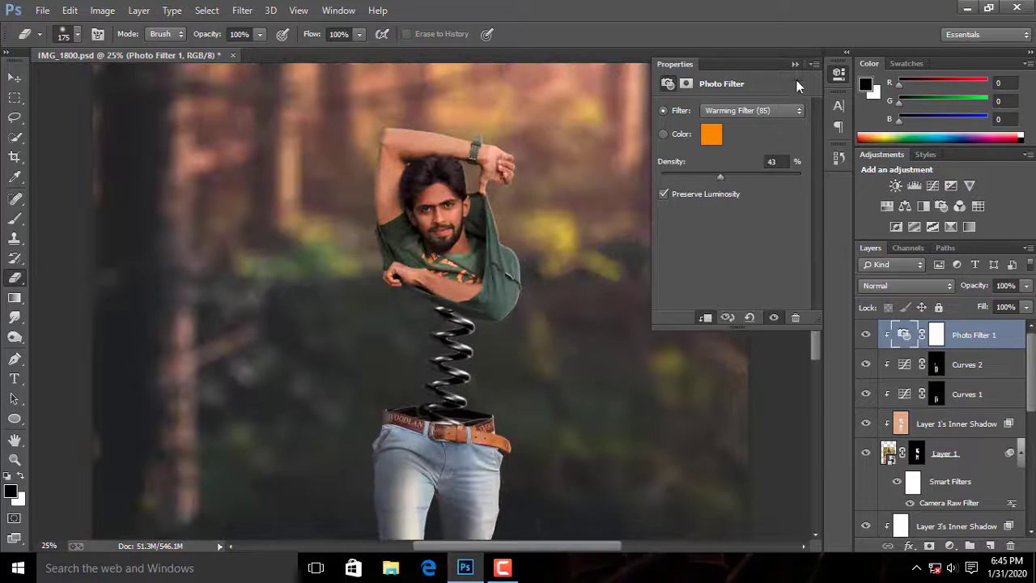
Step: Invert the Photo Filter mask and paint the warming effect back over the man's upper body with a soft white brush
{"action": "left_click", "coordinate": [936, 334]}
{"action": "key", "text": "ctrl+i"}
{"action": "key", "text": "b"}
{"action": "key", "text": "x"}
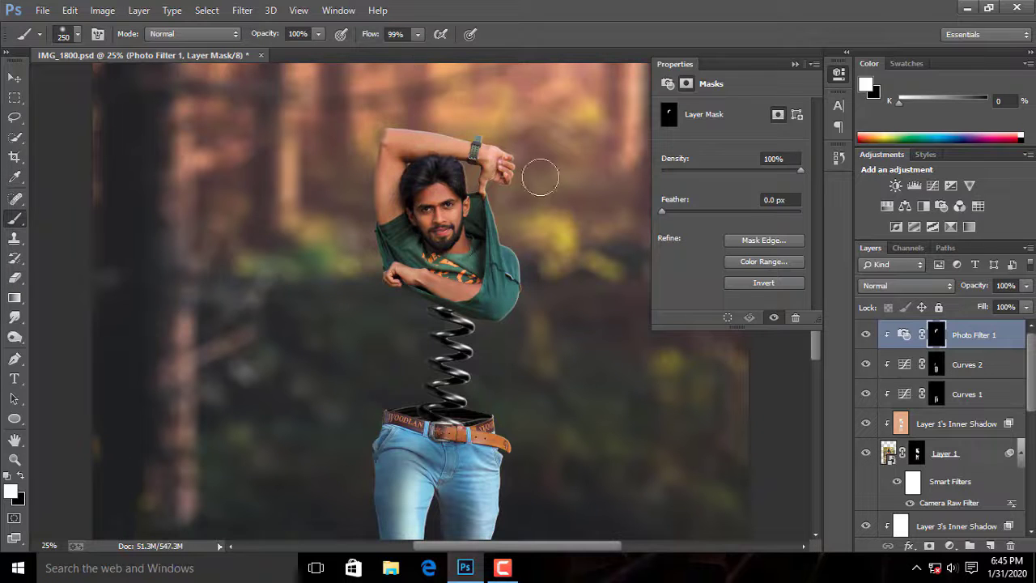
{"action": "key", "text": "ctrl+plus"}
{"action": "left_click_drag", "start_coordinate": [530, 177], "coordinate": [484, 207]}
{"action": "key", "text": "bracketleft"}
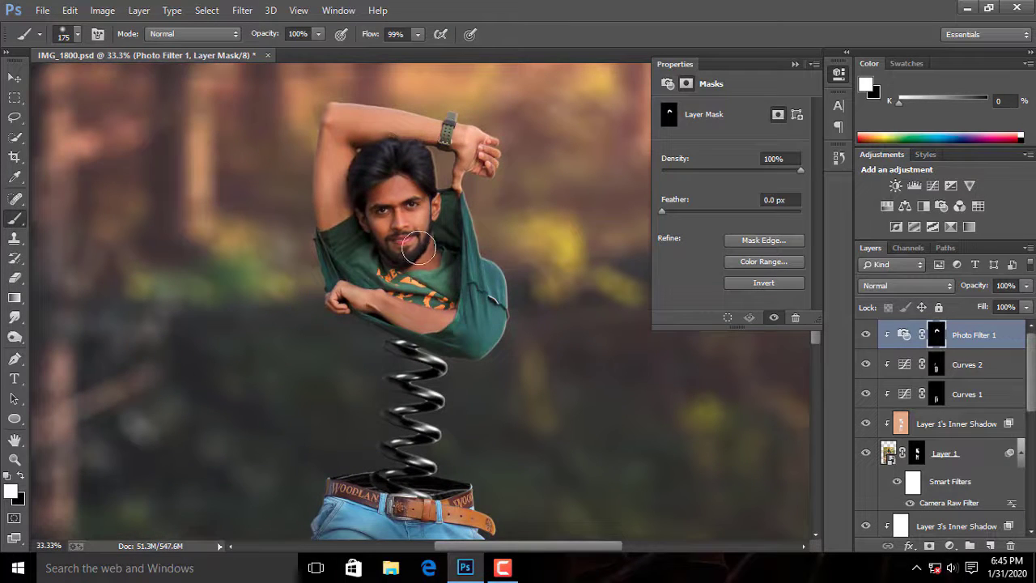
{"action": "left_click", "coordinate": [794, 63]}
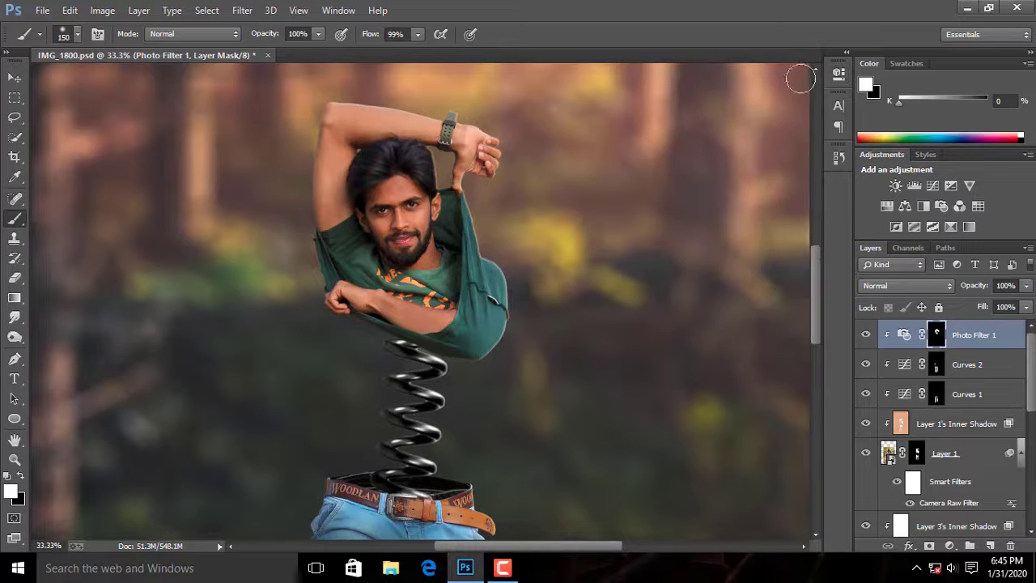
Step: Add a clipped Selective Color adjustment for the man and set Black to -21% in the Reds
{"action": "left_click", "coordinate": [969, 227]}
{"action": "left_click", "coordinate": [745, 130]}
{"action": "left_click", "coordinate": [724, 145]}
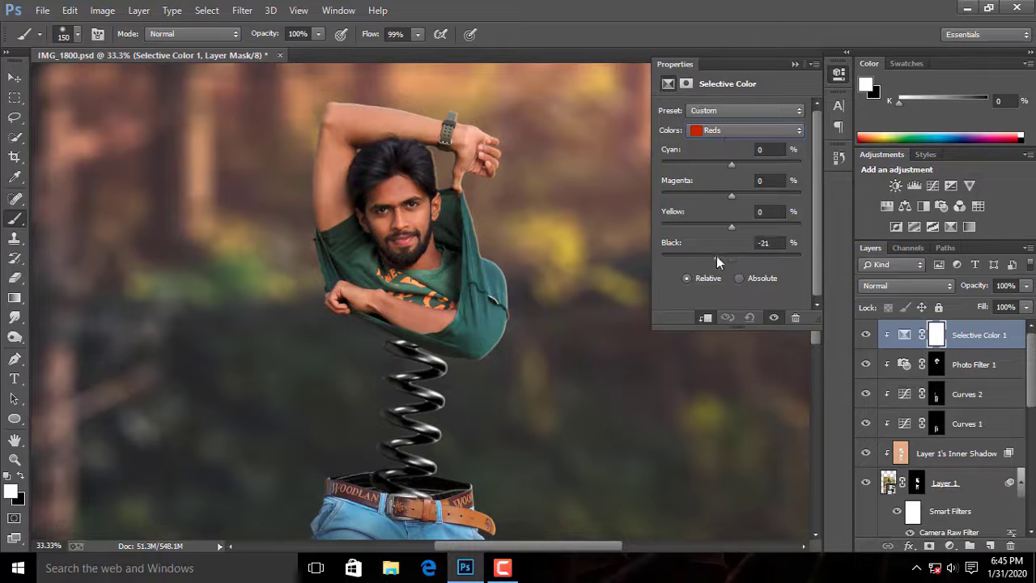
{"action": "left_click_drag", "start_coordinate": [731, 165], "coordinate": [713, 167]}
{"action": "left_click_drag", "start_coordinate": [724, 257], "coordinate": [716, 257]}
Step: Set Black to +11% for the Blacks range in the man's Selective Color adjustment
{"action": "left_click", "coordinate": [728, 130]}
{"action": "left_click", "coordinate": [723, 161]}
{"action": "left_click", "coordinate": [741, 131]}
{"action": "left_click", "coordinate": [728, 245]}
{"action": "left_click_drag", "start_coordinate": [730, 259], "coordinate": [740, 261]}
{"action": "key", "text": "ctrl+0"}
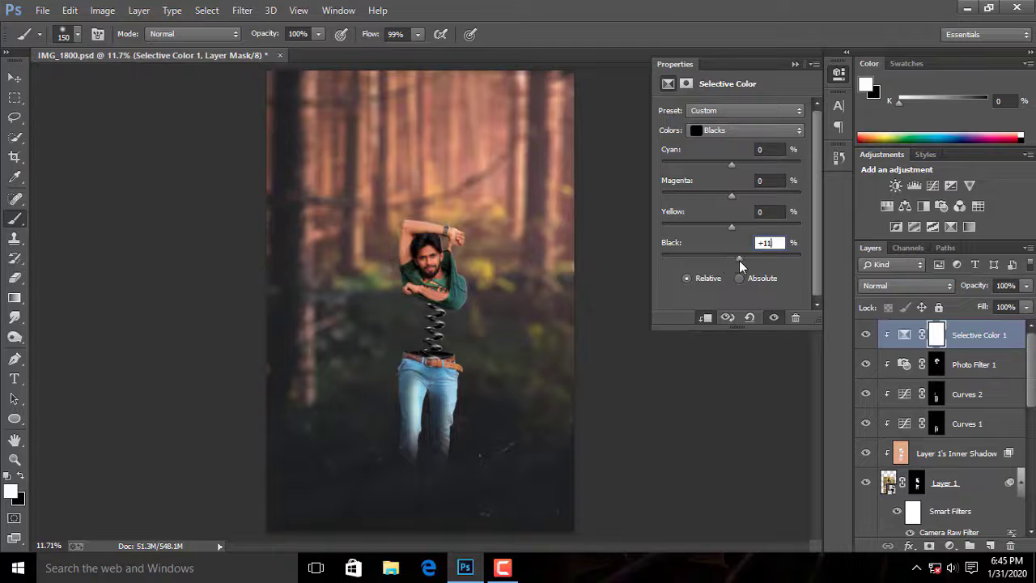
{"action": "type", "text": "0"}
{"action": "left_click", "coordinate": [794, 63]}
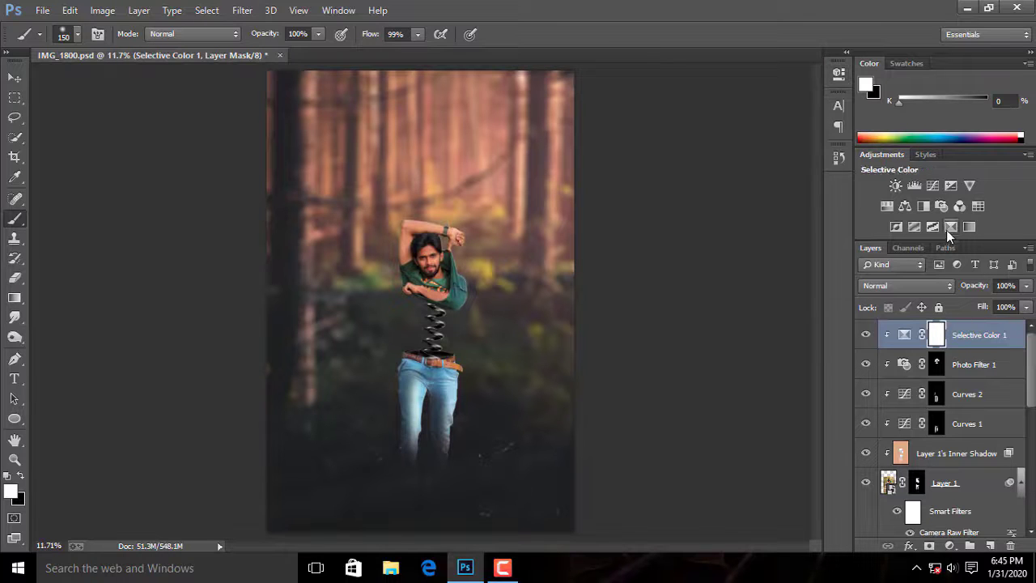
Step: Add a second clipped Selective Color adjustment with Black +17% in the Blacks, and limit it to the man's legs through an inverted mask
{"action": "left_click", "coordinate": [951, 226]}
{"action": "left_click_drag", "start_coordinate": [732, 259], "coordinate": [742, 259]}
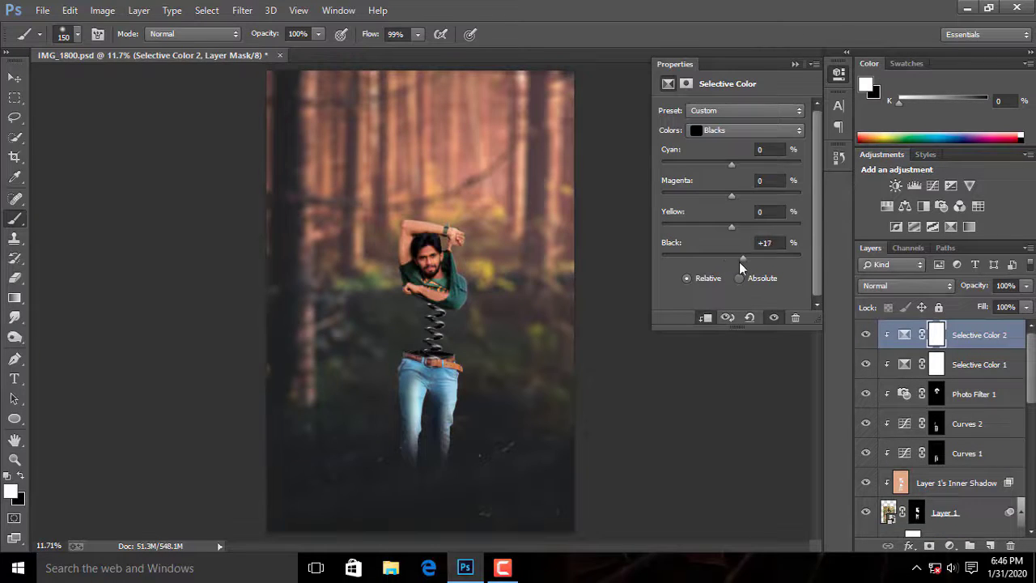
{"action": "left_click", "coordinate": [795, 64]}
{"action": "key", "text": "ctrl+i"}
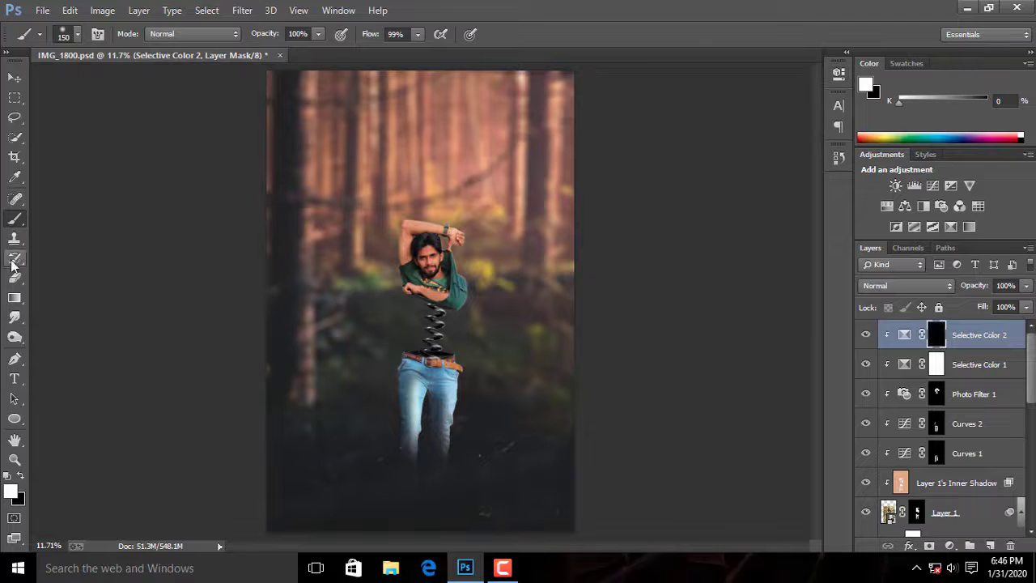
{"action": "mouse_move", "coordinate": [407, 485]}
{"action": "left_mouse_down"}
{"action": "mouse_move", "coordinate": [434, 475]}
{"action": "mouse_move", "coordinate": [433, 385]}
{"action": "left_mouse_up"}
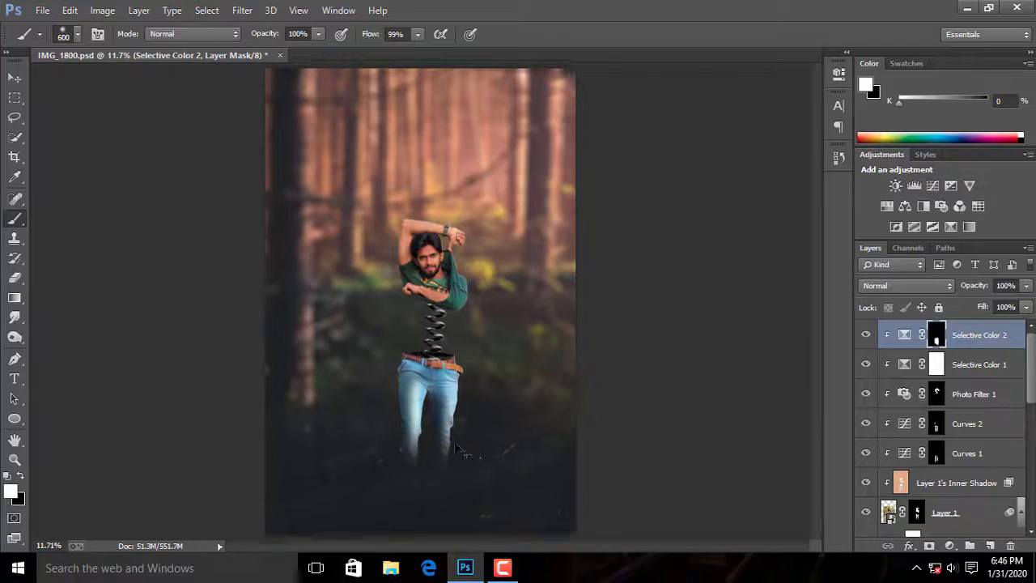
Step: Refine the man's edges on Layer 1's mask with the 90 px Burn tool, Midtones range, 100% exposure
{"action": "key", "text": "ctrl+plus"}
{"action": "key", "text": "ctrl+plus"}
{"action": "left_click_drag", "start_coordinate": [515, 257], "coordinate": [495, 341]}
{"action": "key", "text": "ctrl+plus"}
{"action": "key", "text": "ctrl+plus"}
{"action": "key", "text": "ctrl+plus"}
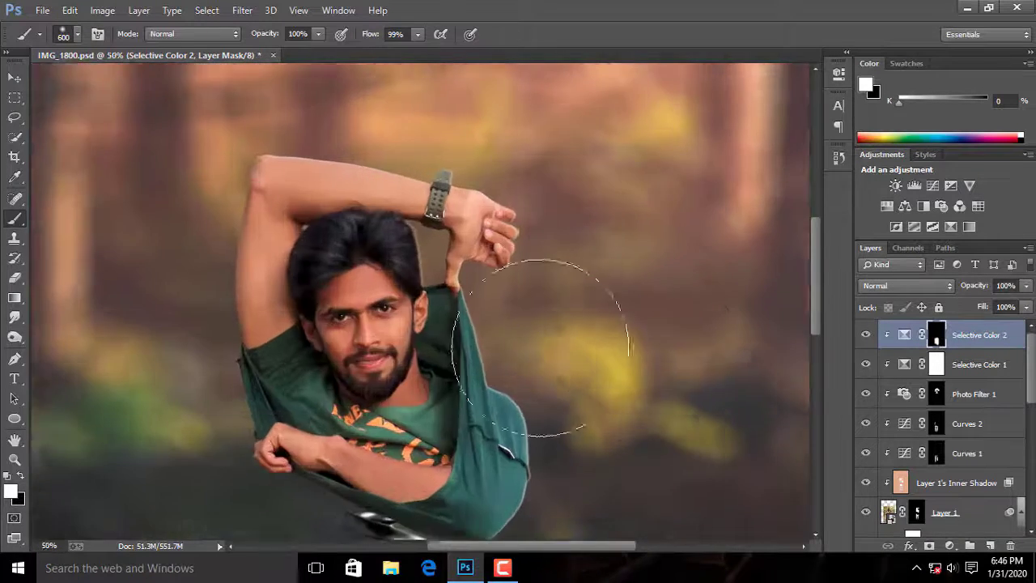
{"action": "scroll", "coordinate": [936, 464], "scroll_direction": "down", "scroll_amount": 3}
{"action": "left_click", "coordinate": [913, 425]}
{"action": "right_click", "coordinate": [15, 318]}
{"action": "right_click", "coordinate": [14, 337]}
{"action": "left_click", "coordinate": [54, 350]}
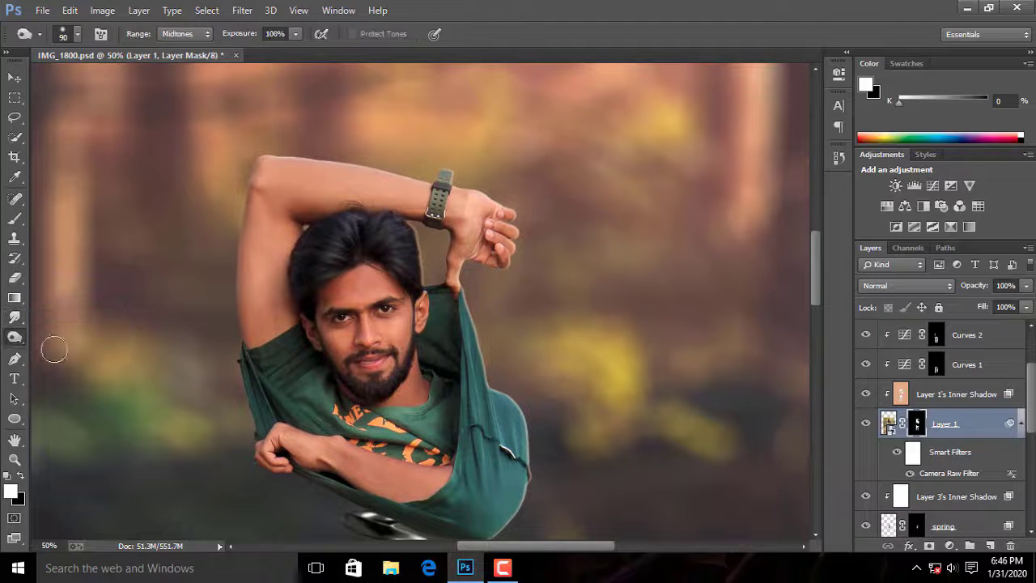
{"action": "left_click_drag", "start_coordinate": [505, 344], "coordinate": [476, 270]}
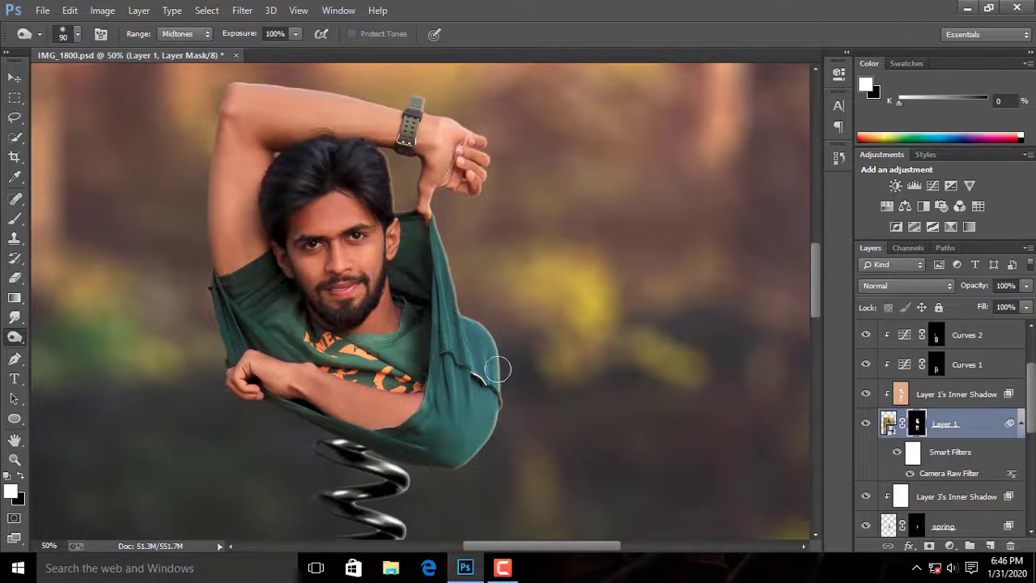
{"action": "scroll", "coordinate": [498, 370], "scroll_direction": "down", "scroll_amount": 10}
Step: Add a clipped Curves adjustment above Selective Color 2 and pull the curve's midpoint down slightly to darken the man
{"action": "key", "text": "ctrl+0"}
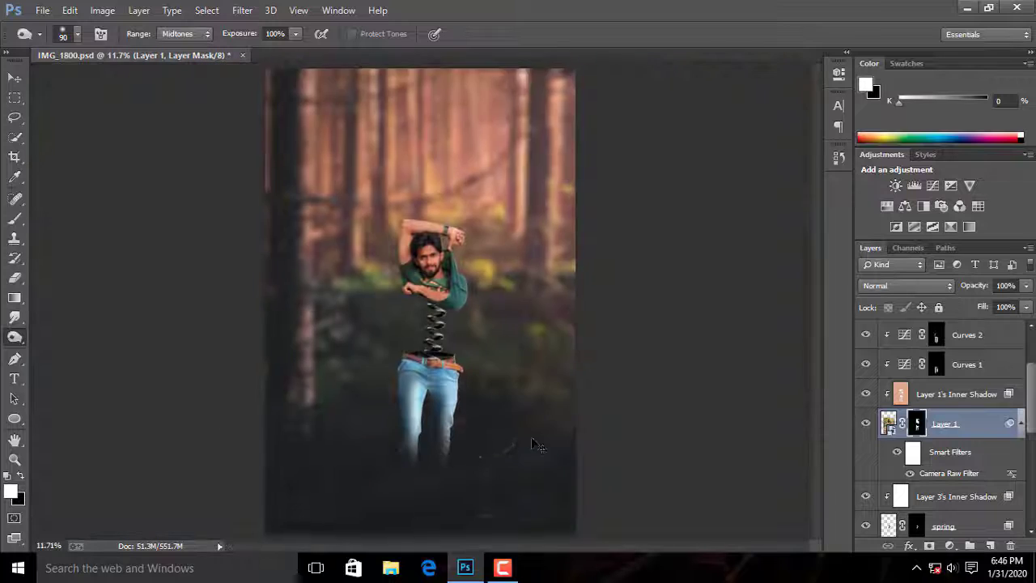
{"action": "key", "text": "ctrl+plus"}
{"action": "key", "text": "ctrl+plus"}
{"action": "key", "text": "ctrl+minus"}
{"action": "key", "text": "ctrl+plus"}
{"action": "key", "text": "ctrl+0"}
{"action": "scroll", "coordinate": [997, 381], "scroll_direction": "up", "scroll_amount": 4}
{"action": "left_click", "coordinate": [996, 340]}
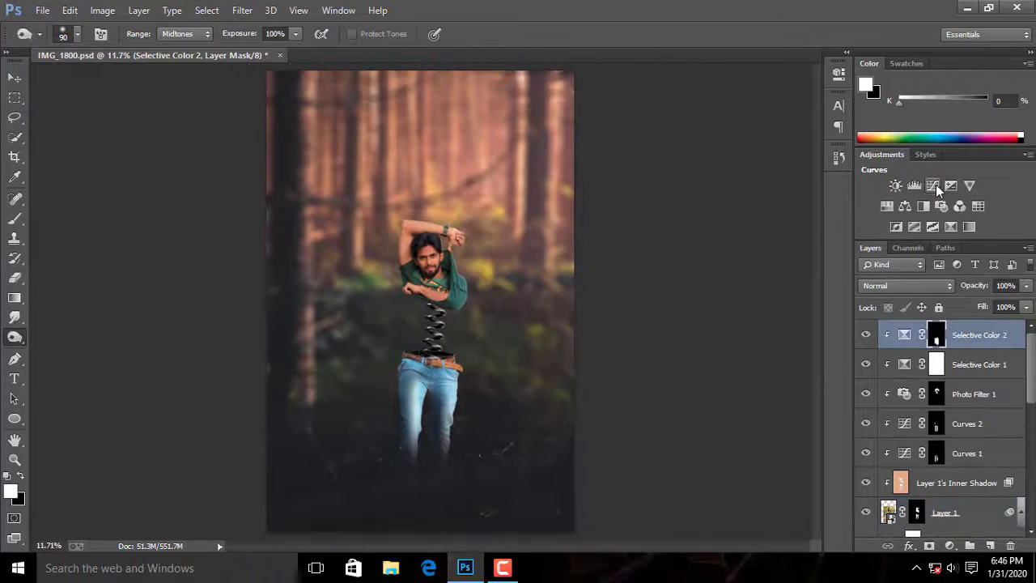
{"action": "left_click", "coordinate": [932, 188]}
{"action": "left_click_drag", "start_coordinate": [746, 197], "coordinate": [746, 209]}
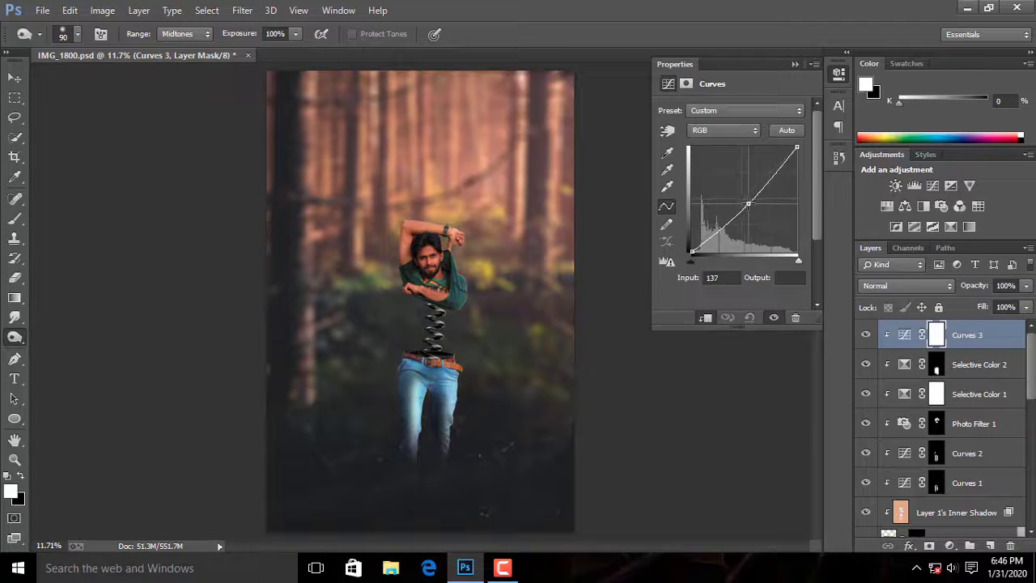
{"action": "left_click", "coordinate": [795, 64]}
Step: Invert the Curves 3 mask and paint the darkening back over the man's jeans with a 700 px white brush
{"action": "left_click", "coordinate": [903, 338]}
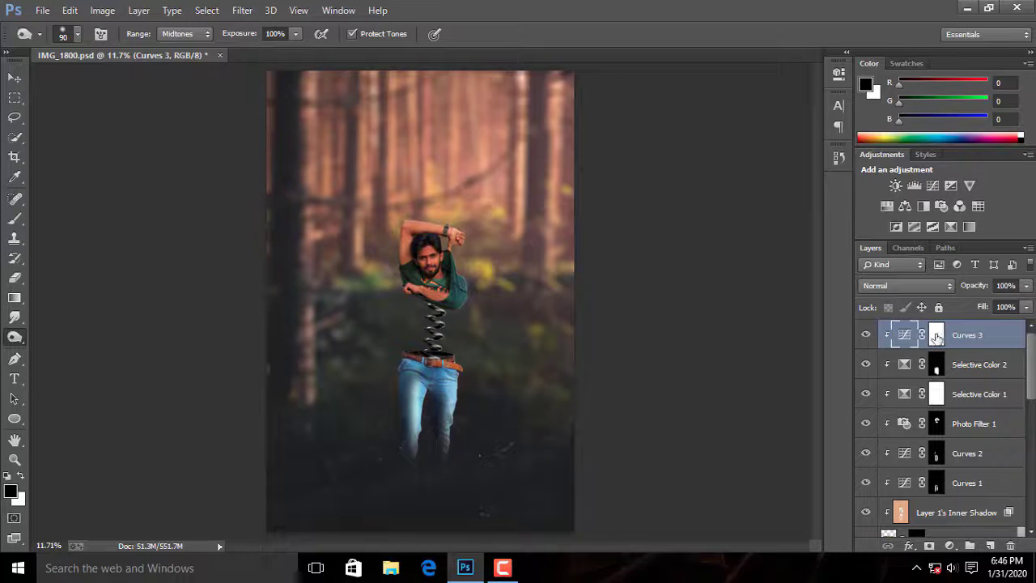
{"action": "left_click", "coordinate": [937, 338]}
{"action": "key", "text": "ctrl+plus"}
{"action": "key", "text": "ctrl+i"}
{"action": "left_click", "coordinate": [15, 219]}
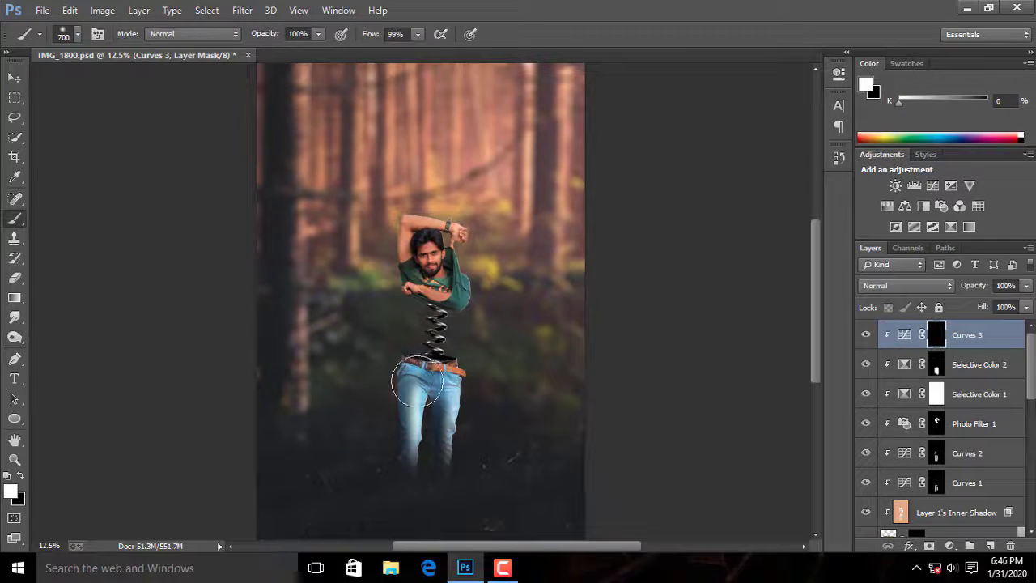
{"action": "left_click_drag", "start_coordinate": [416, 382], "coordinate": [422, 443]}
{"action": "key", "text": "ctrl+plus"}
{"action": "key", "text": "ctrl+plus"}
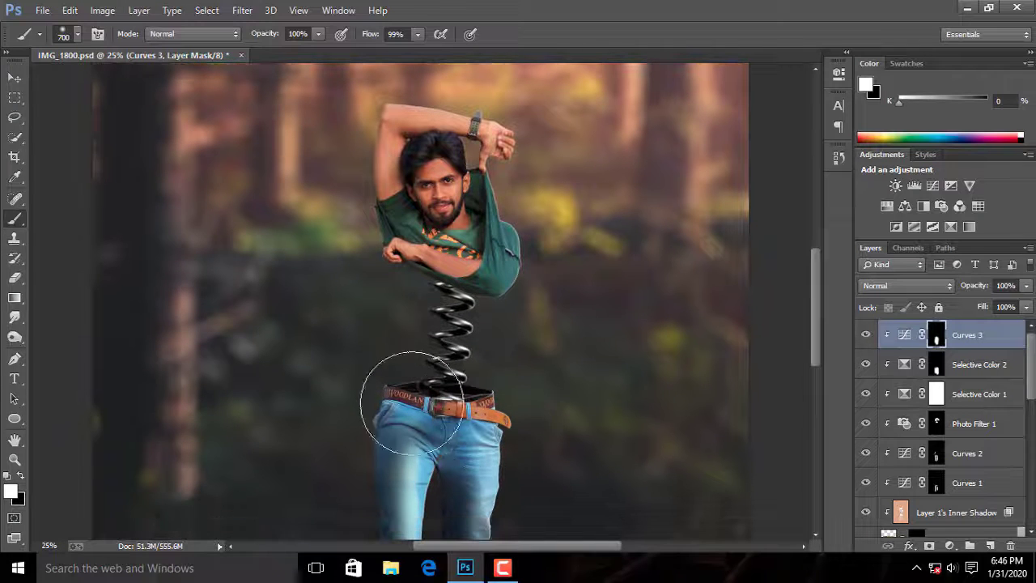
Step: Compare the composite with the spring layer hidden and shown
{"action": "scroll", "coordinate": [1006, 472], "scroll_direction": "down", "scroll_amount": 3}
{"action": "left_click", "coordinate": [867, 438]}
{"action": "left_click", "coordinate": [868, 438]}
{"action": "key", "text": "ctrl+0"}
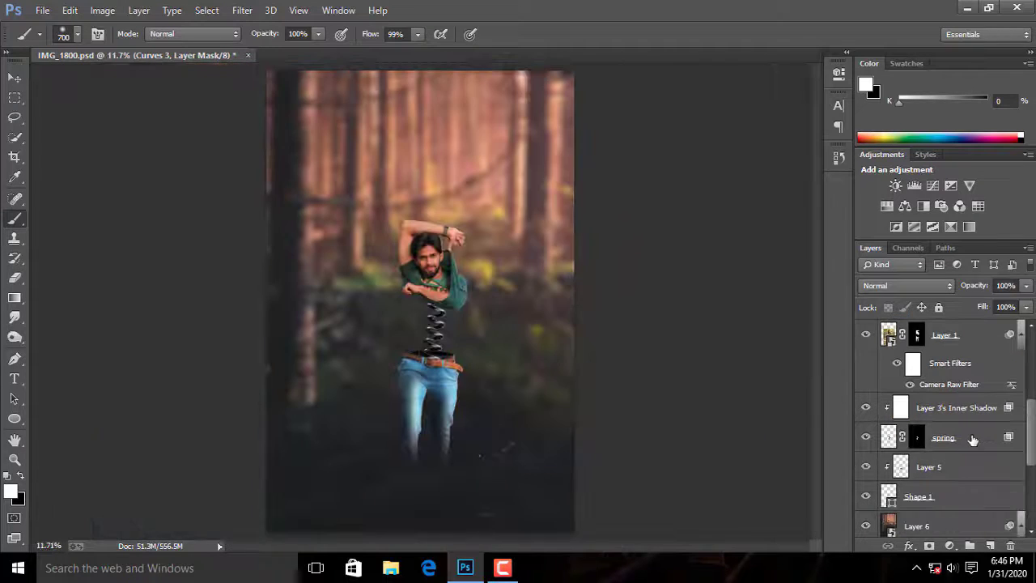
Step: Try a clipped Curves adjustment on the spring layer with the curve's midpoint pulled down to darken it
{"action": "double_click", "coordinate": [973, 440]}
{"action": "left_click", "coordinate": [987, 191]}
{"action": "left_click", "coordinate": [933, 186]}
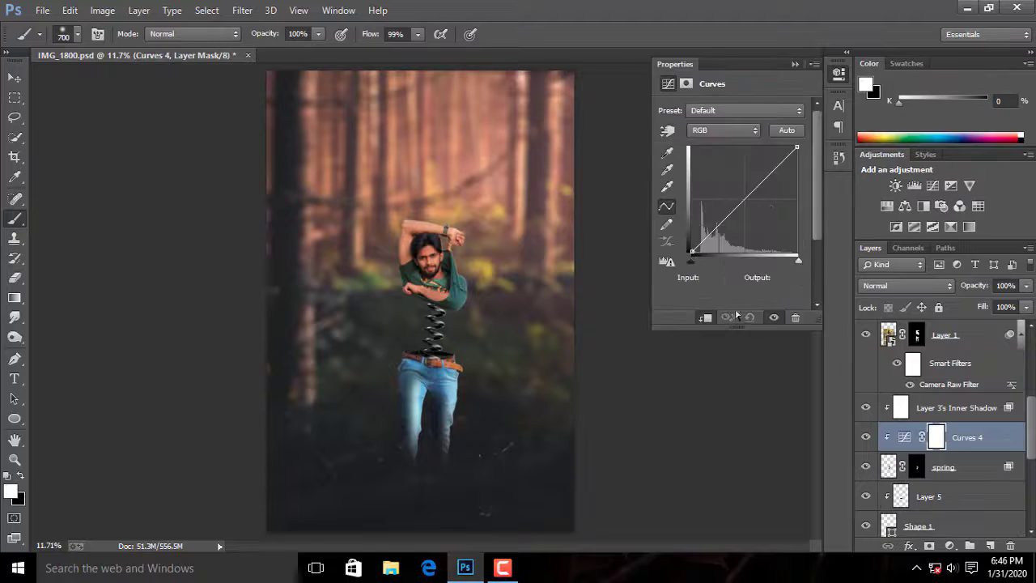
{"action": "left_click_drag", "start_coordinate": [738, 205], "coordinate": [717, 234]}
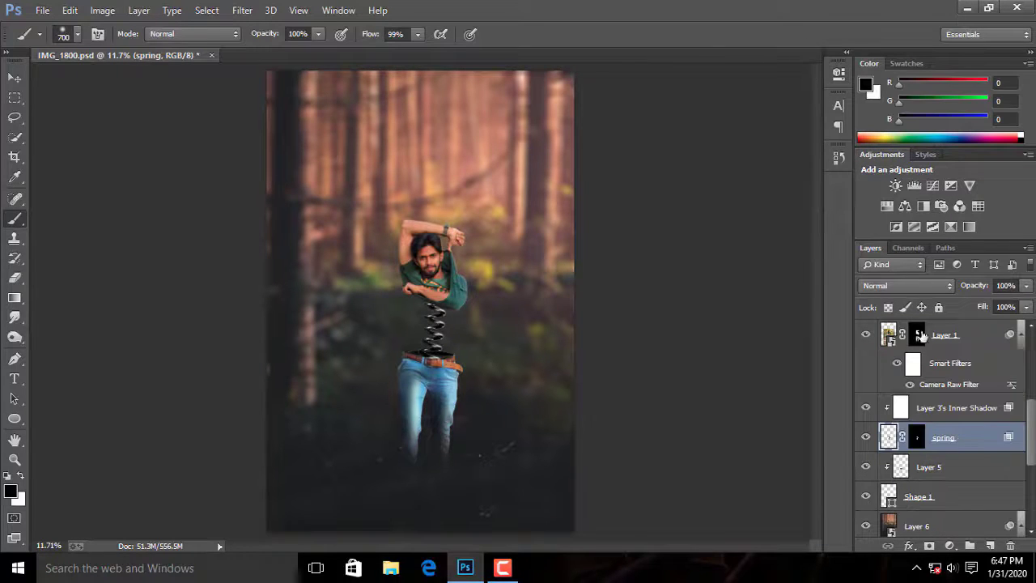
Step: Try a clipped Color Balance adjustment on the spring with midtones at -15, -40 and -47
{"action": "key", "text": "ctrl+plus"}
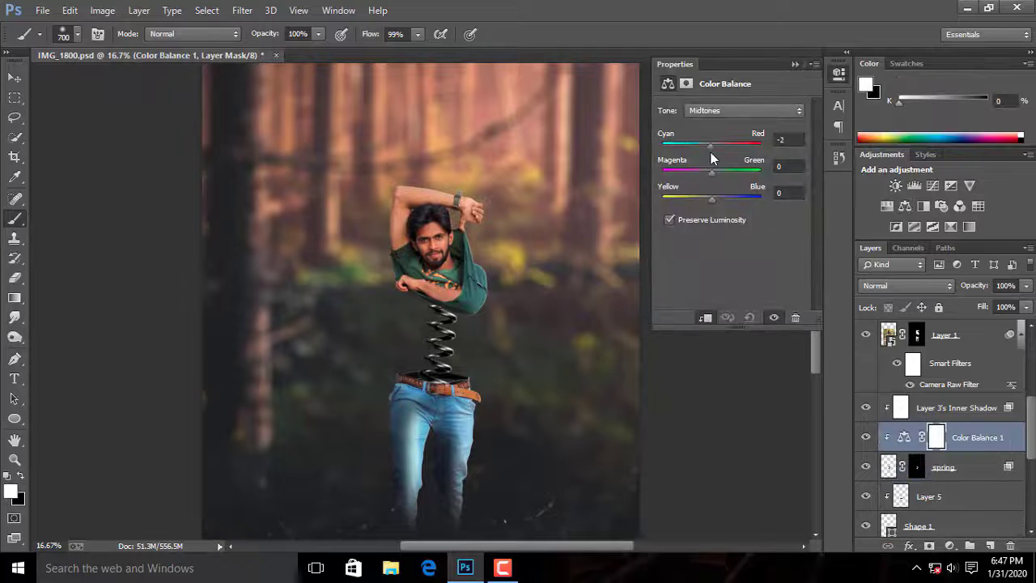
{"action": "left_click", "coordinate": [749, 317]}
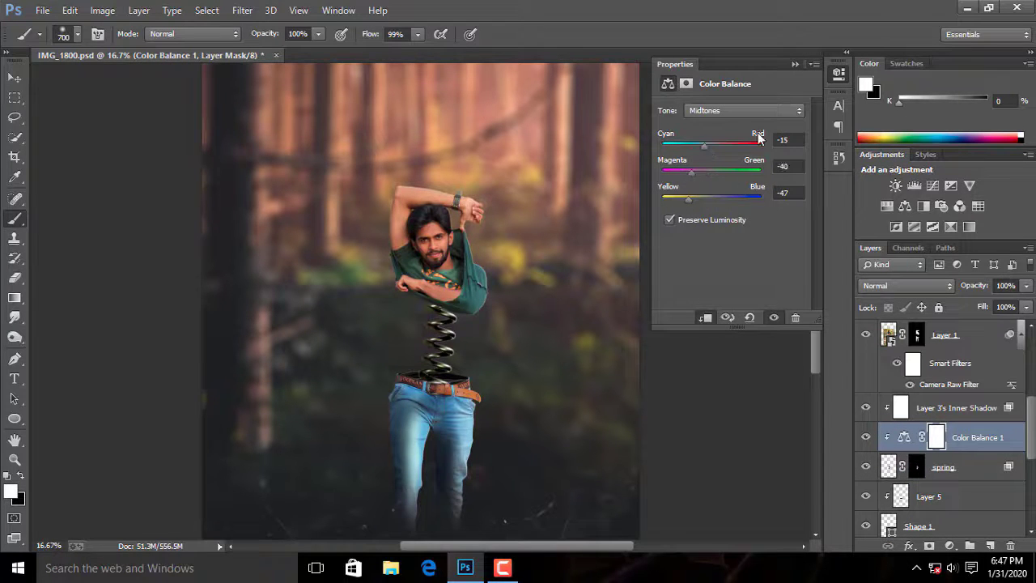
{"action": "key", "text": "ctrl+minus"}
{"action": "left_click", "coordinate": [795, 64]}
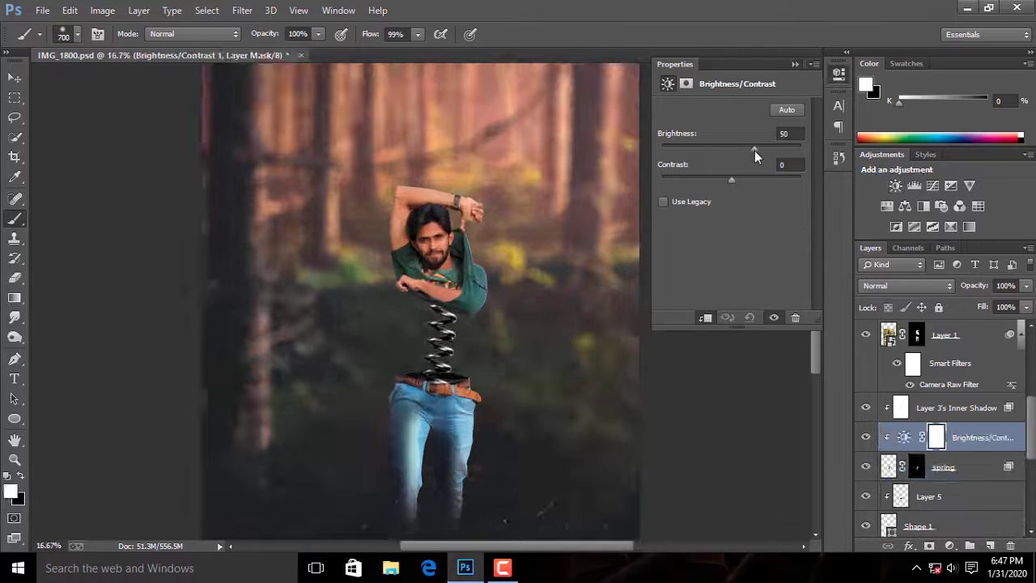
Step: Try raising brightness and contrast in a clipped Brightness/Contrast adjustment on the spring, reset its values, and check the spring up close
{"action": "left_click_drag", "start_coordinate": [755, 149], "coordinate": [775, 150]}
{"action": "left_click_drag", "start_coordinate": [731, 179], "coordinate": [756, 152]}
{"action": "left_click", "coordinate": [751, 317]}
{"action": "left_click", "coordinate": [794, 64]}
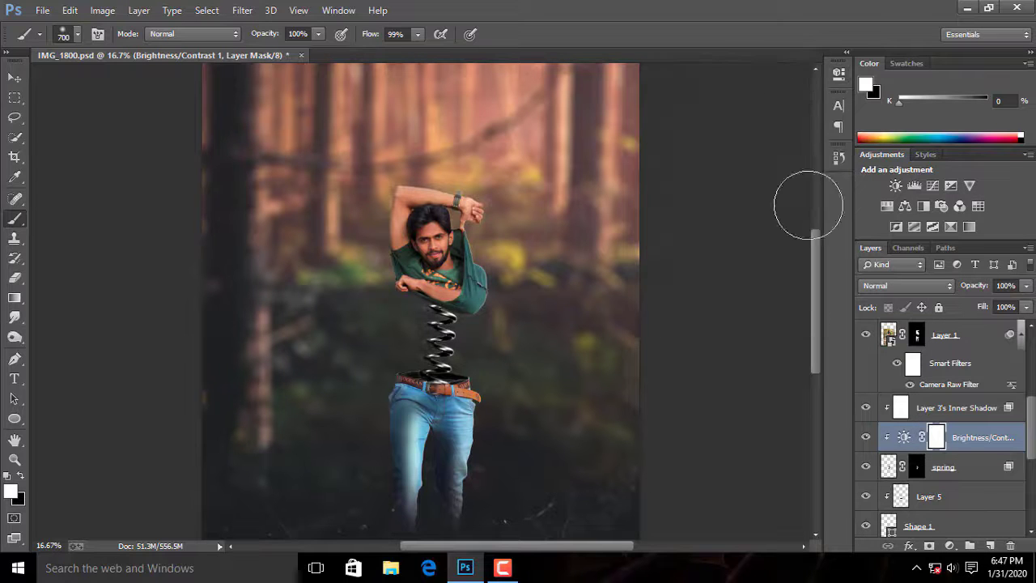
{"action": "key", "text": "ctrl+0"}
{"action": "key", "text": "ctrl+plus"}
{"action": "key", "text": "ctrl+plus"}
{"action": "key", "text": "ctrl+plus"}
{"action": "key", "text": "ctrl+0"}
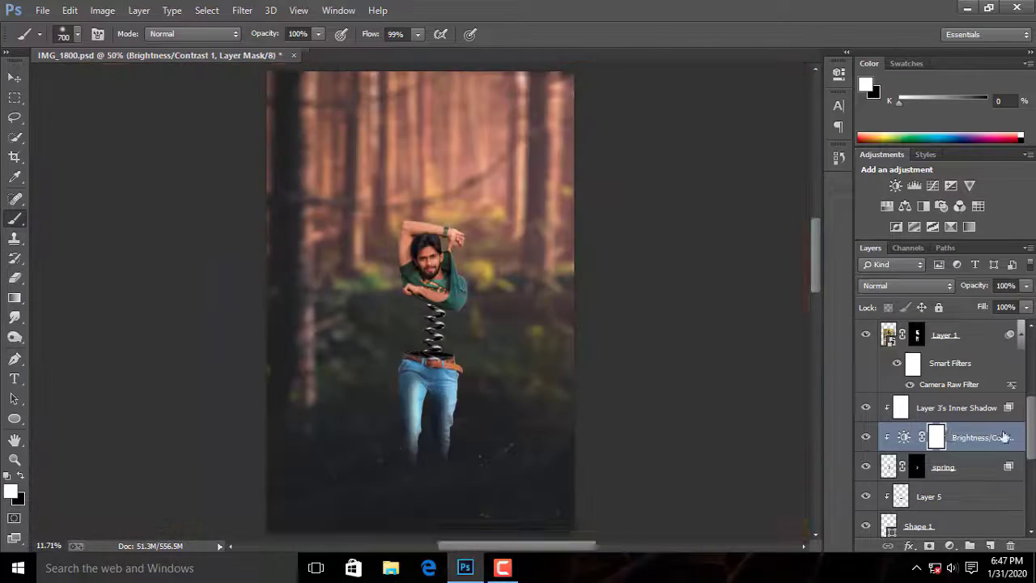
Step: Try revealing more of the man's lower legs by painting white on Layer 1's mask with a 900 px brush, and undo the stroke
{"action": "scroll", "coordinate": [975, 384], "scroll_direction": "up", "scroll_amount": 5}
{"action": "key", "text": "ctrl+plus"}
{"action": "left_click_drag", "start_coordinate": [478, 414], "coordinate": [478, 291]}
{"action": "key", "text": "ctrl+plus"}
{"action": "key", "text": "ctrl+plus"}
{"action": "left_click_drag", "start_coordinate": [529, 426], "coordinate": [460, 337]}
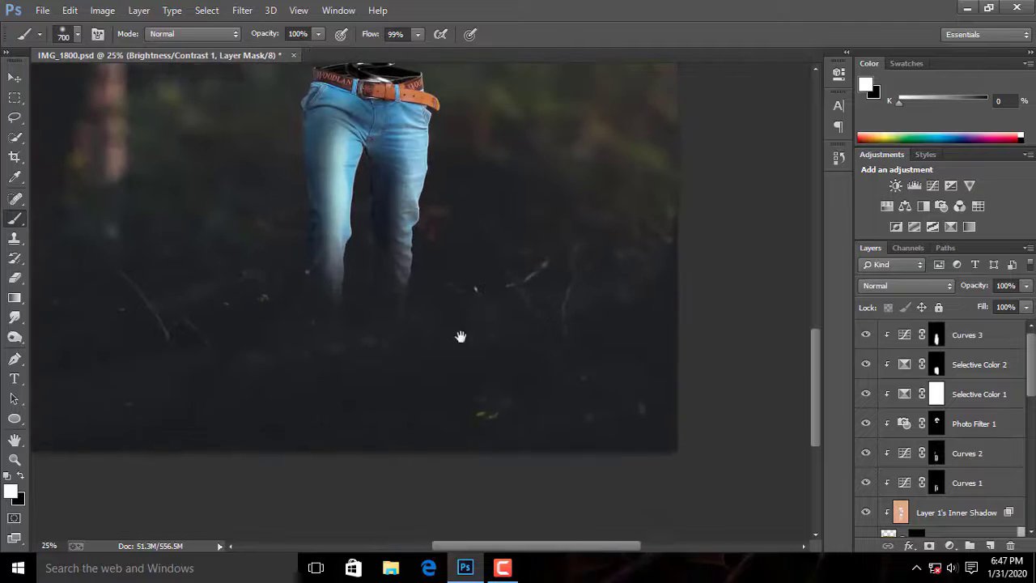
{"action": "key", "text": "ctrl+plus"}
{"action": "scroll", "coordinate": [944, 476], "scroll_direction": "down", "scroll_amount": 5}
{"action": "left_click", "coordinate": [913, 337]}
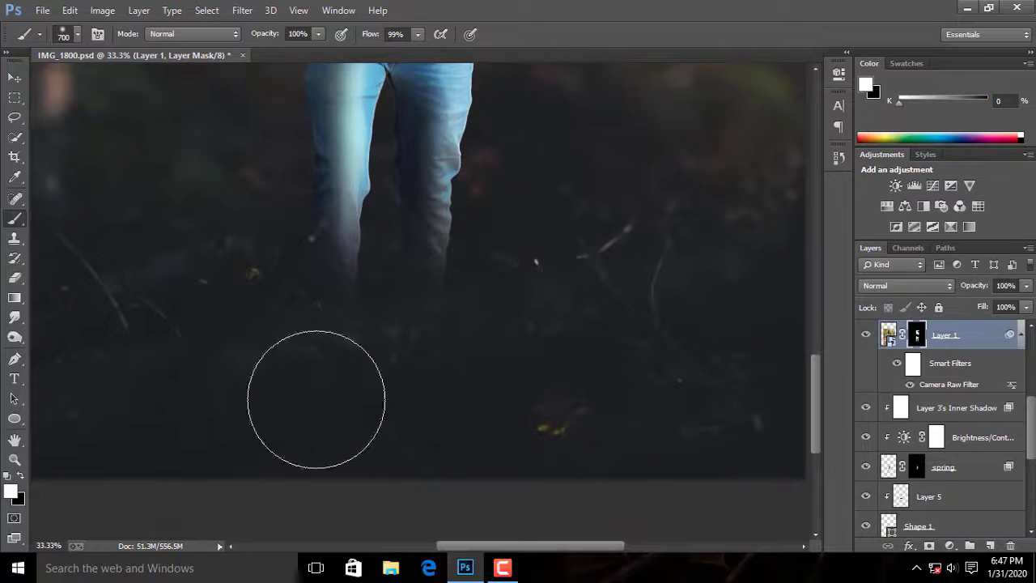
{"action": "scroll", "coordinate": [319, 395], "scroll_direction": "down", "scroll_amount": 1}
{"action": "key", "text": "bracketright"}
{"action": "key", "text": "bracketright"}
{"action": "left_click_drag", "start_coordinate": [351, 334], "coordinate": [432, 344]}
{"action": "key", "text": "ctrl+z"}
Step: Paint black on Layer 1's mask around the feet with the 900 px brush to fade the legs into the dark ground
{"action": "left_click", "coordinate": [22, 475]}
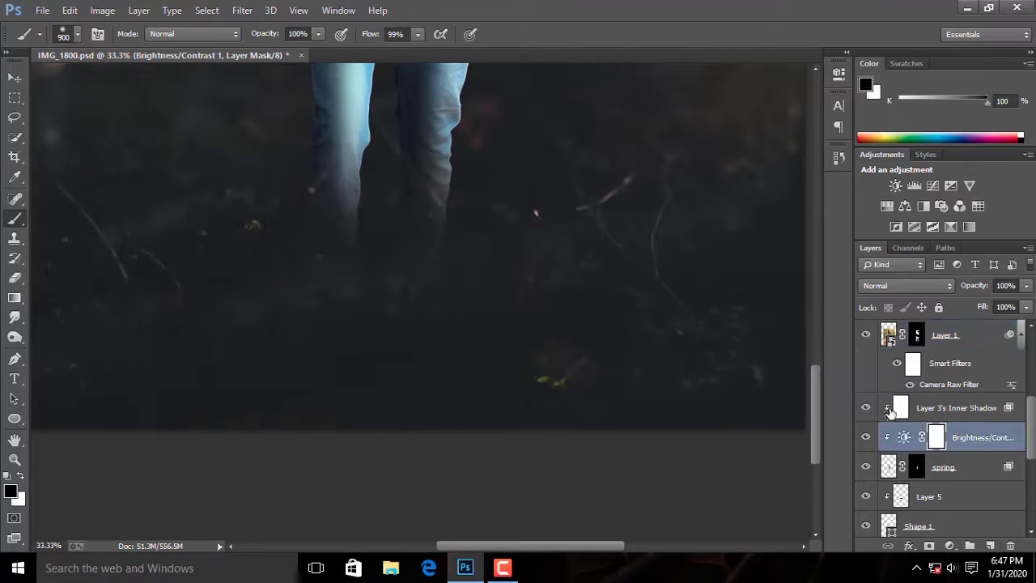
{"action": "left_click", "coordinate": [917, 337]}
{"action": "mouse_move", "coordinate": [358, 296]}
{"action": "left_mouse_down"}
{"action": "mouse_move", "coordinate": [366, 330]}
{"action": "mouse_move", "coordinate": [534, 300]}
{"action": "mouse_move", "coordinate": [409, 371]}
{"action": "mouse_move", "coordinate": [277, 364]}
{"action": "mouse_move", "coordinate": [390, 344]}
{"action": "mouse_move", "coordinate": [492, 384]}
{"action": "left_mouse_up"}
{"action": "key", "text": "ctrl+0"}
{"action": "key", "text": "ctrl+plus"}
{"action": "scroll", "coordinate": [1004, 415], "scroll_direction": "up", "scroll_amount": 5}
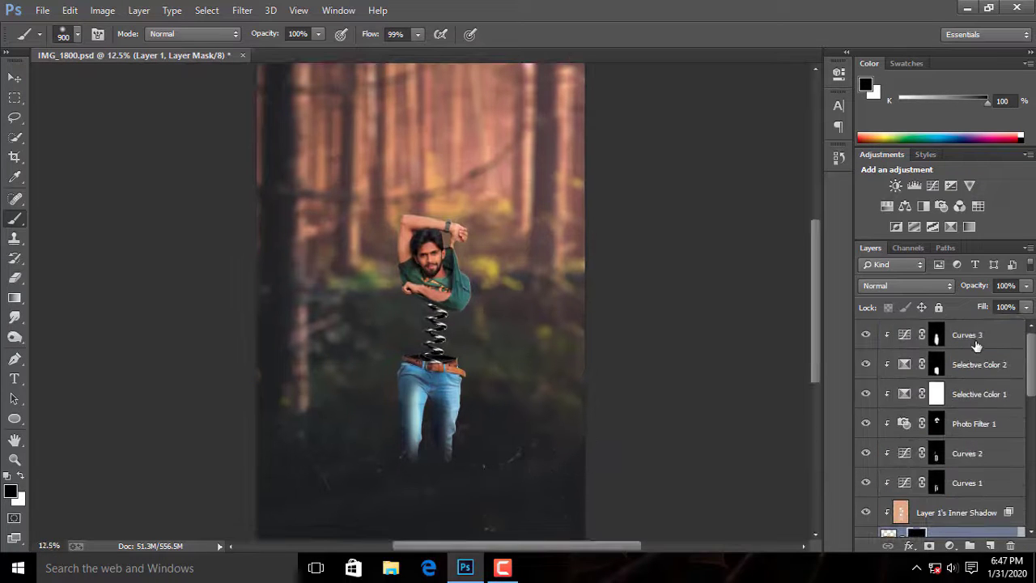
Step: Select Curves 3, float the composite's window, open mechanical-coil-springs-500x500, and erase its white background with the Magic Eraser
{"action": "left_click", "coordinate": [974, 340]}
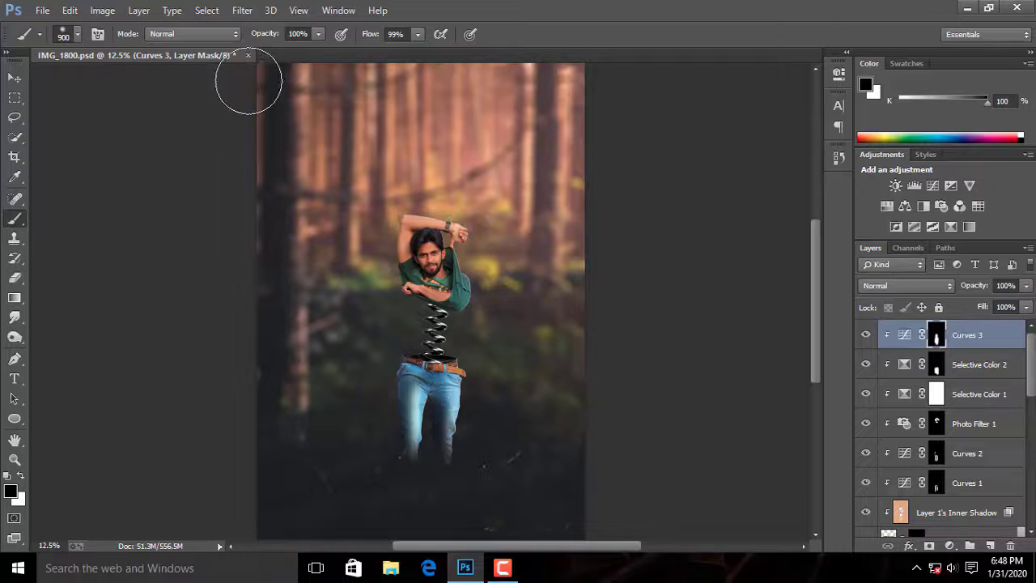
{"action": "left_click_drag", "start_coordinate": [193, 56], "coordinate": [217, 69]}
{"action": "double_click", "coordinate": [538, 217]}
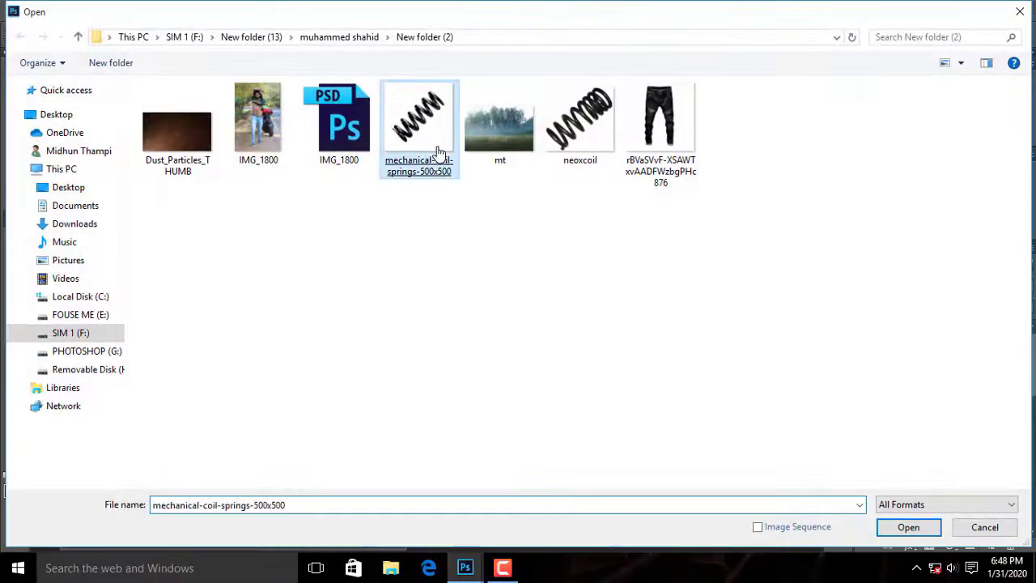
{"action": "double_click", "coordinate": [438, 153]}
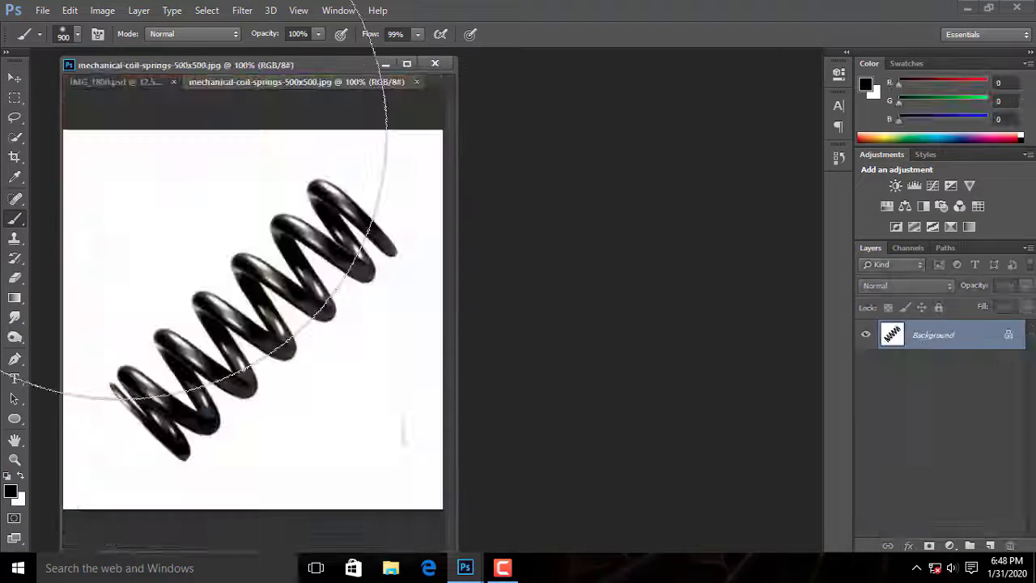
{"action": "right_click", "coordinate": [16, 316]}
{"action": "left_click", "coordinate": [80, 306]}
{"action": "left_click", "coordinate": [257, 298]}
Step: Float the coil spring image beside the composite and try to move the cut-out spring into IMG_1800.psd
{"action": "left_click_drag", "start_coordinate": [304, 82], "coordinate": [453, 89]}
{"action": "key", "text": "v"}
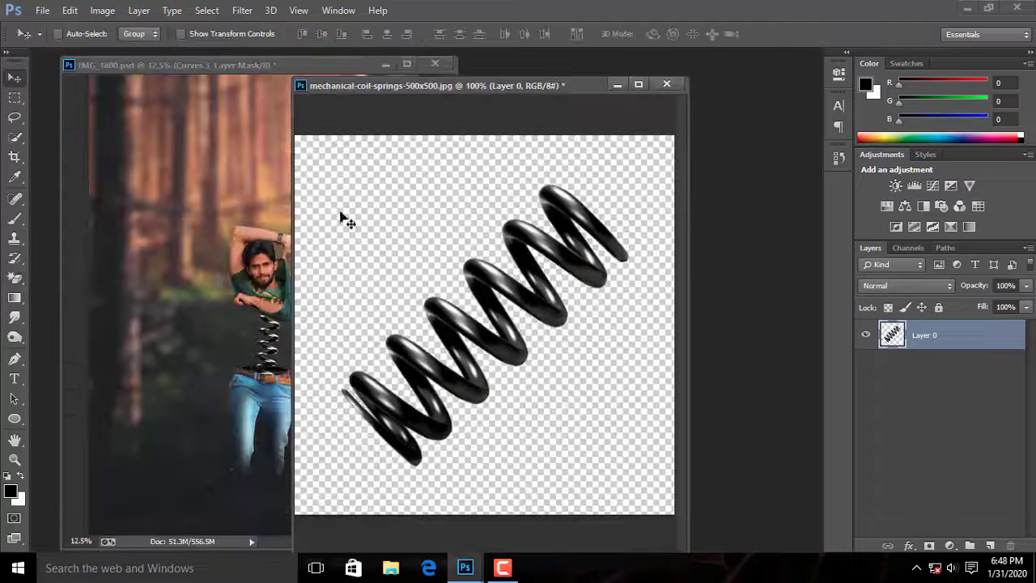
{"action": "left_click_drag", "start_coordinate": [340, 216], "coordinate": [219, 239]}
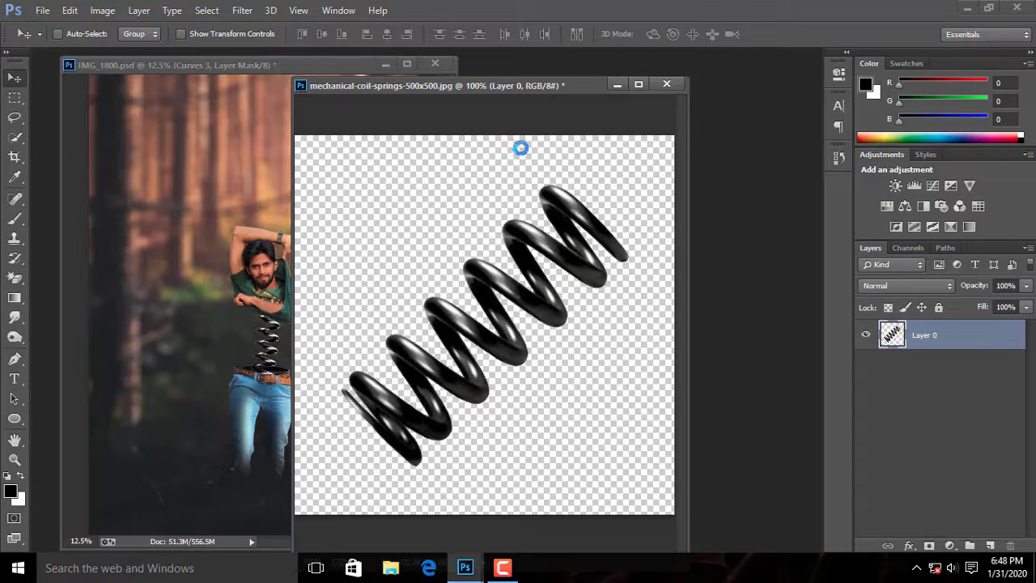
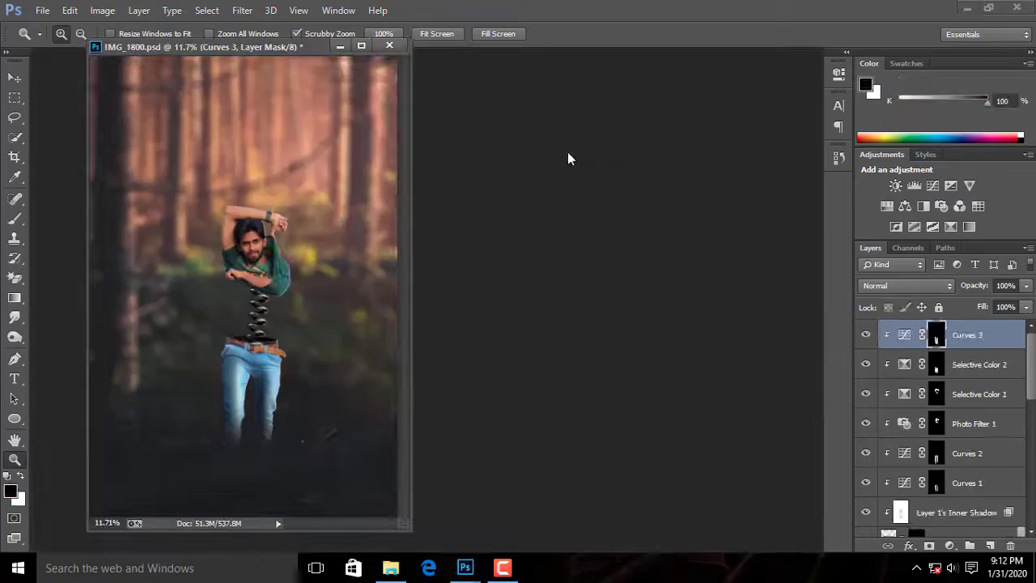
Step: Open the fireworks photo Diwali2010-RSI_19_1.JPG and copy it into IMG_1800.psd as a new layer above Curves 3
{"action": "key", "text": "ctrl+o"}
{"action": "double_click", "coordinate": [190, 180]}
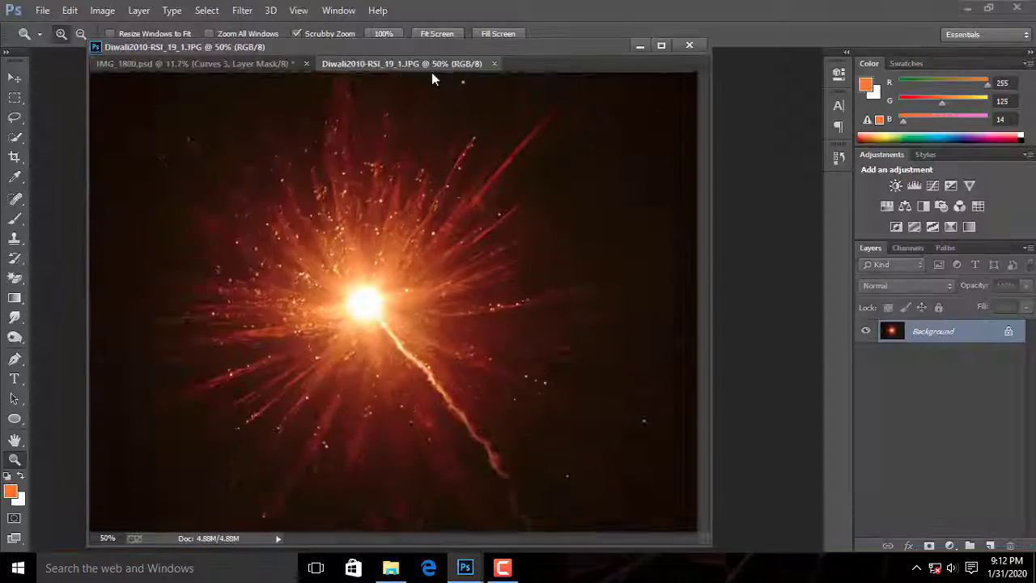
{"action": "left_click", "coordinate": [437, 34]}
{"action": "key", "text": "v"}
{"action": "left_click_drag", "start_coordinate": [415, 77], "coordinate": [575, 97]}
{"action": "left_click_drag", "start_coordinate": [615, 243], "coordinate": [416, 237]}
{"action": "left_click", "coordinate": [835, 106]}
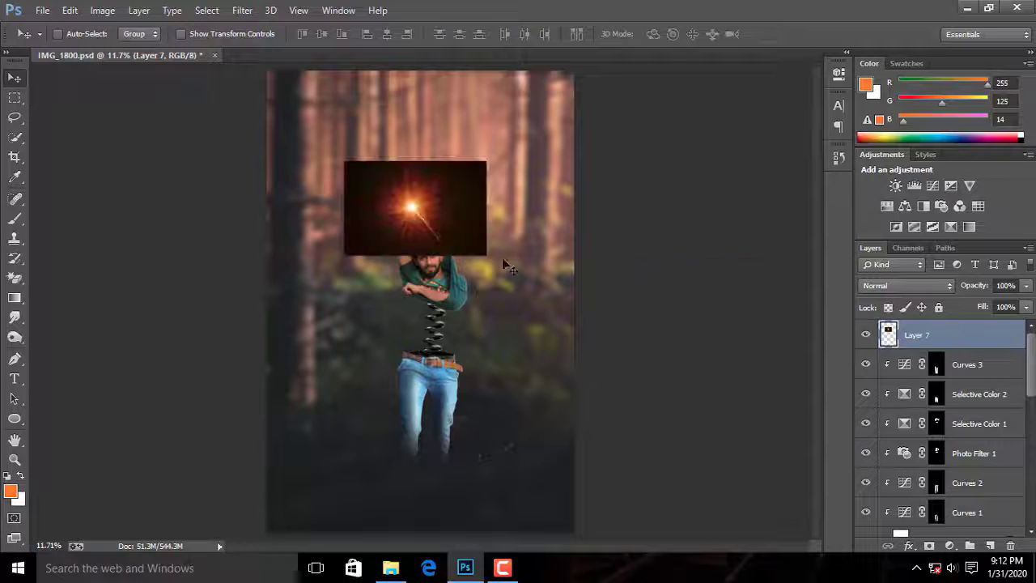
Step: Position the fireworks over the man's torso and reorder the layer so it is clipped directly above the spring layer, Layer 3
{"action": "left_click_drag", "start_coordinate": [447, 210], "coordinate": [475, 322]}
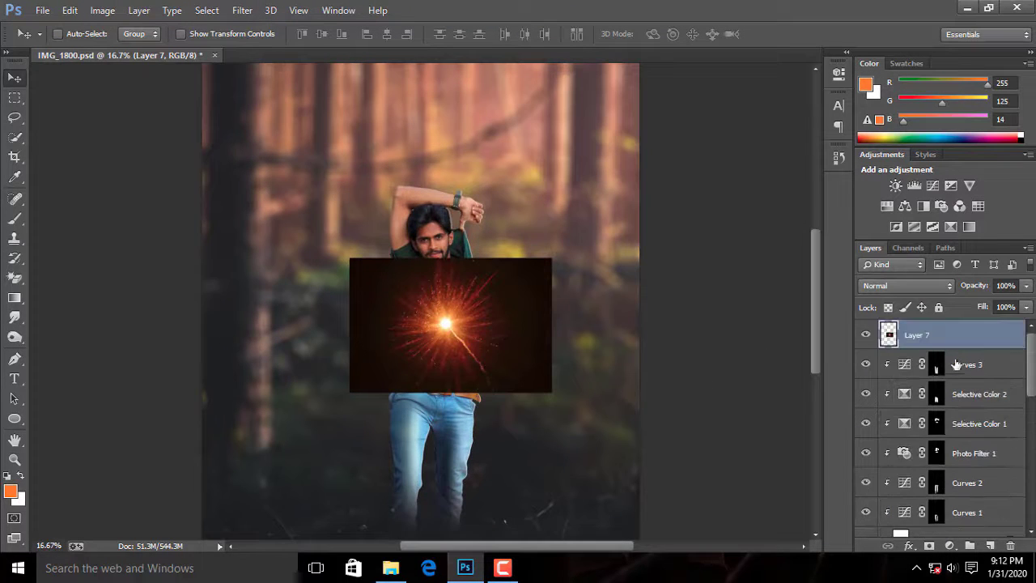
{"action": "left_click_drag", "start_coordinate": [967, 512], "coordinate": [959, 519]}
{"action": "left_click_drag", "start_coordinate": [939, 423], "coordinate": [963, 500]}
{"action": "left_click_drag", "start_coordinate": [936, 447], "coordinate": [942, 475]}
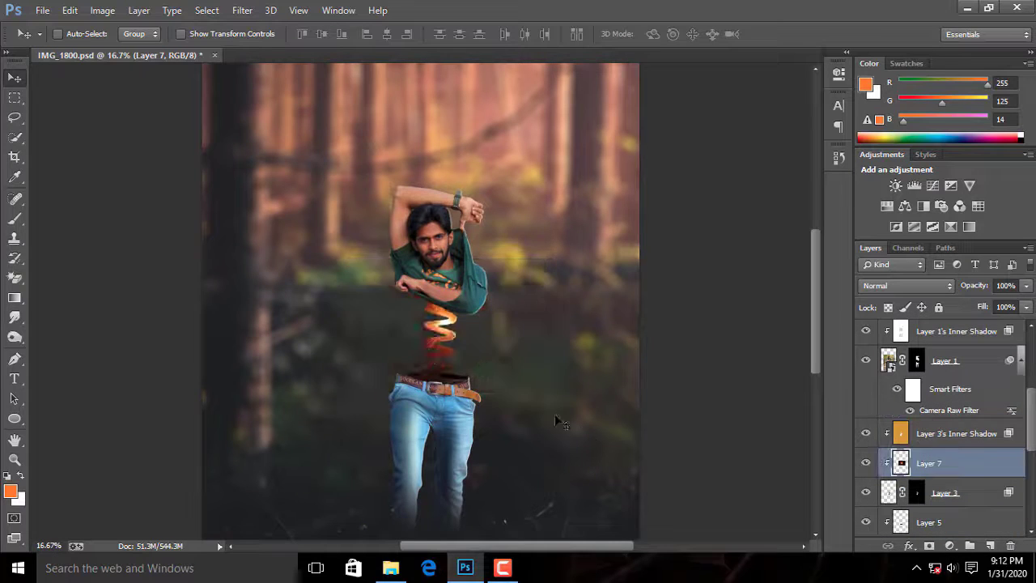
Step: Shift the clipped fireworks sideways so the red sparks, rather than the bright core, cover the spring
{"action": "key", "text": "ctrl+plus"}
{"action": "key", "text": "ctrl+plus"}
{"action": "left_click_drag", "start_coordinate": [520, 394], "coordinate": [553, 404]}
{"action": "key", "text": "ctrl+minus"}
{"action": "key", "text": "ctrl+minus"}
{"action": "key", "text": "ctrl+minus"}
{"action": "key", "text": "ctrl+minus"}
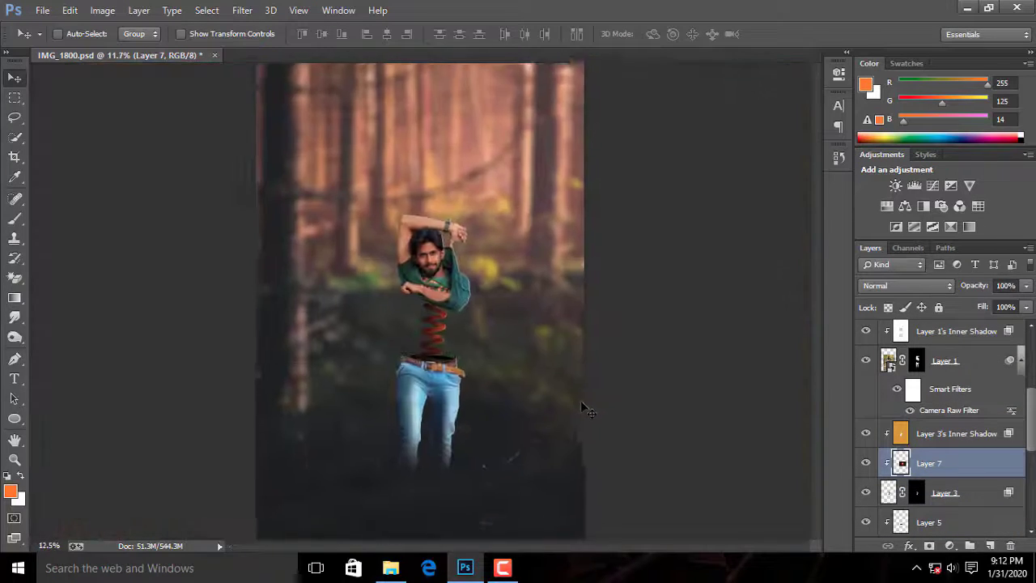
Step: Readjust the fireworks' position over the spring and set the layer's blending mode to Screen
{"action": "key", "text": "ctrl+plus"}
{"action": "key", "text": "ctrl+plus"}
{"action": "key", "text": "ctrl+plus"}
{"action": "key", "text": "ctrl+plus"}
{"action": "left_click_drag", "start_coordinate": [483, 361], "coordinate": [516, 335]}
{"action": "mouse_move", "coordinate": [987, 288]}
{"action": "left_mouse_down"}
{"action": "mouse_move", "coordinate": [974, 304]}
{"action": "mouse_move", "coordinate": [1001, 279]}
{"action": "left_mouse_up"}
{"action": "left_click", "coordinate": [906, 285]}
{"action": "left_click", "coordinate": [898, 127]}
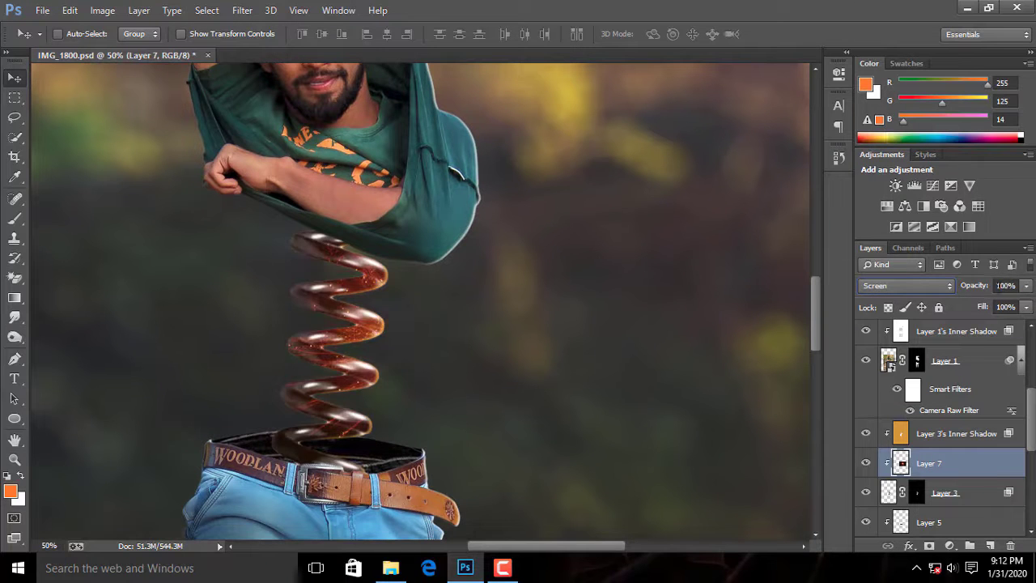
Step: Shift the Screen-blended fireworks slightly to the left across the spring and check the glow at several magnifications
{"action": "key", "text": "ctrl+0"}
{"action": "key", "text": "ctrl+plus"}
{"action": "left_click_drag", "start_coordinate": [562, 360], "coordinate": [531, 359]}
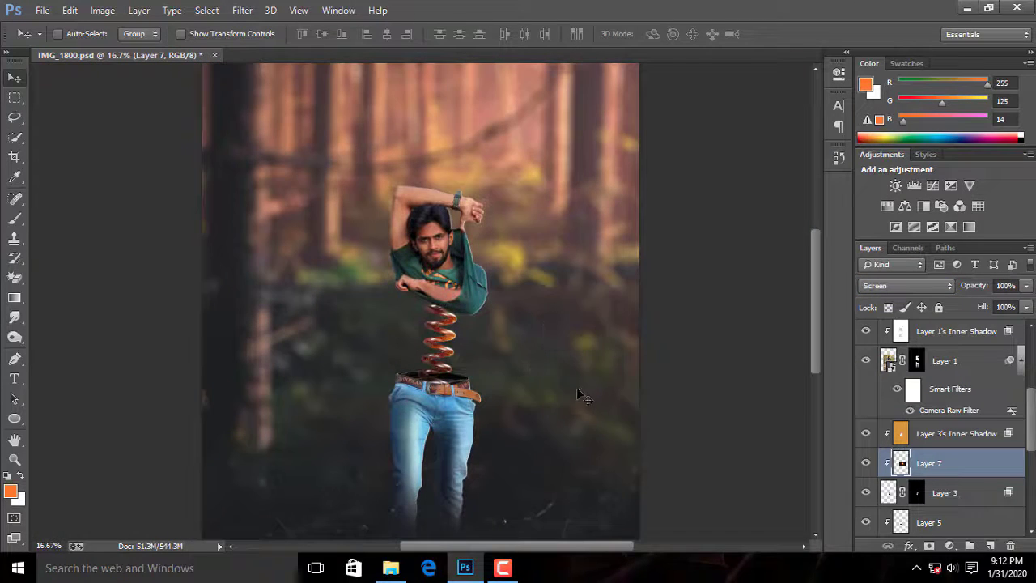
{"action": "key", "text": "ctrl+plus"}
{"action": "key", "text": "ctrl+plus"}
{"action": "key", "text": "ctrl+plus"}
{"action": "key", "text": "ctrl+0"}
{"action": "key", "text": "ctrl+minus"}
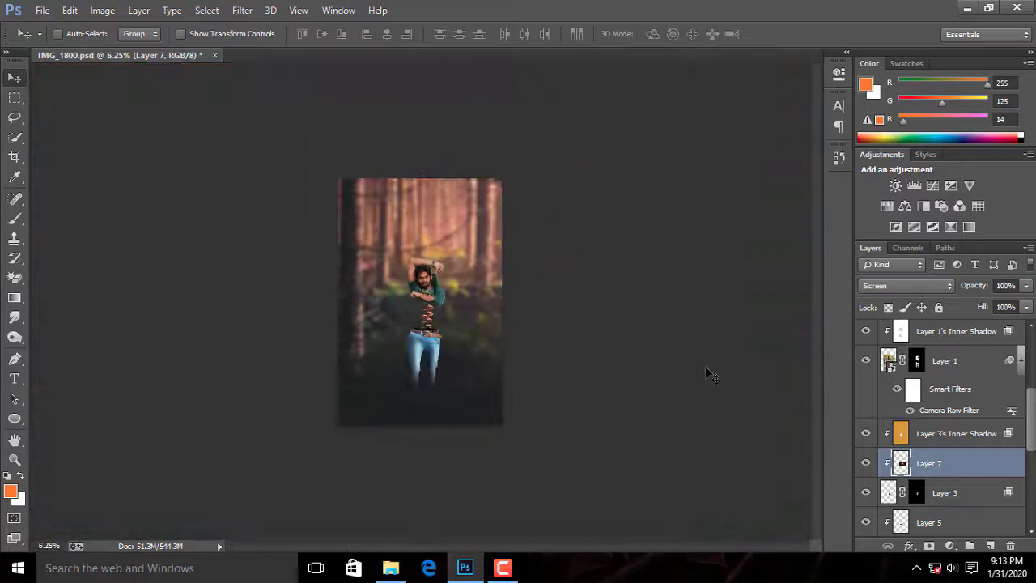
Step: Check the whole composite and nudge the fireworks texture slightly right and down on the spring
{"action": "key", "text": "ctrl+plus"}
{"action": "key", "text": "ctrl+plus"}
{"action": "key", "text": "ctrl+plus"}
{"action": "scroll", "coordinate": [967, 370], "scroll_direction": "up", "scroll_amount": 3}
{"action": "key", "text": "ctrl+0"}
{"action": "scroll", "coordinate": [992, 486], "scroll_direction": "down", "scroll_amount": 3}
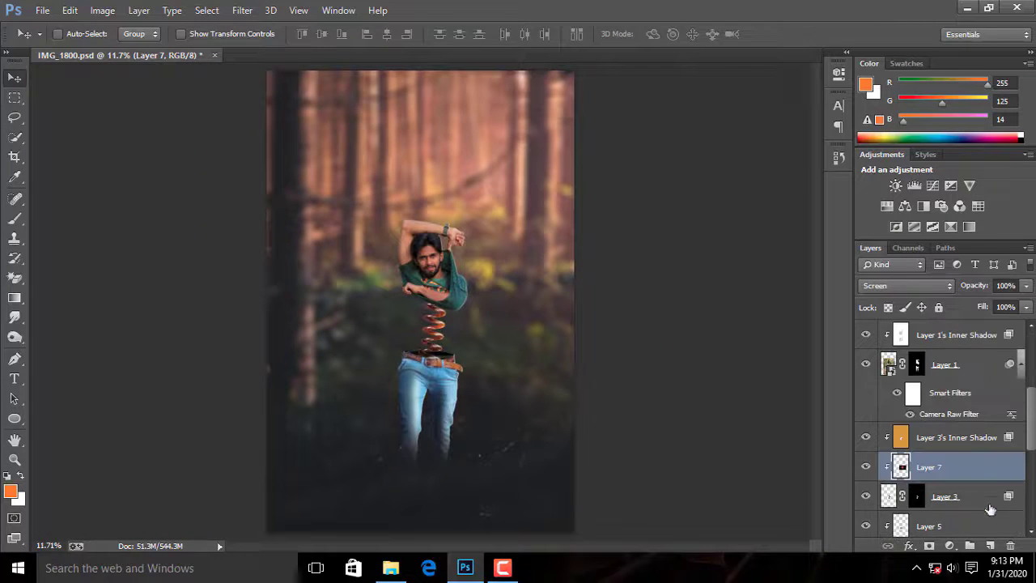
{"action": "left_click_drag", "start_coordinate": [959, 458], "coordinate": [957, 459]}
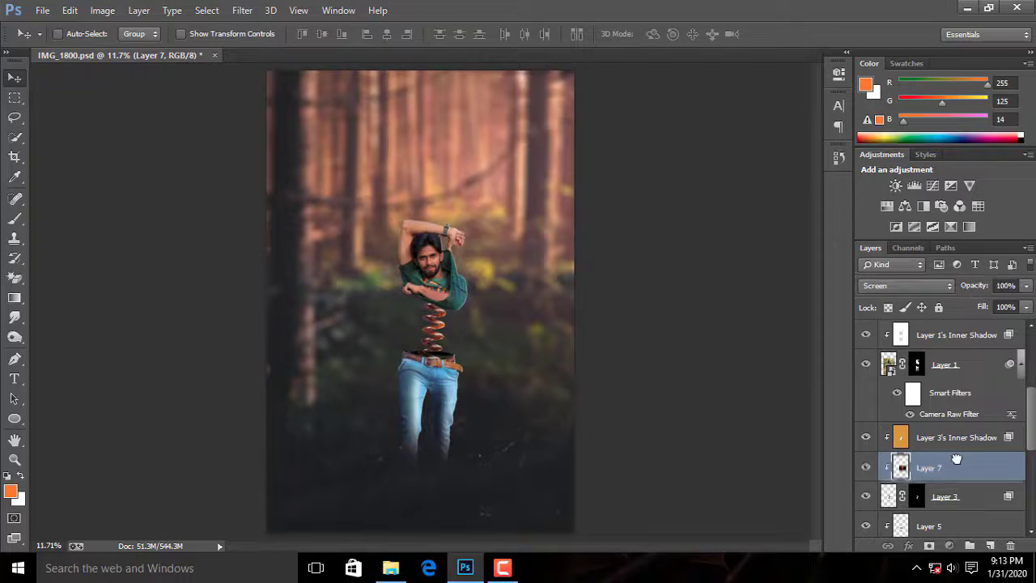
{"action": "left_click_drag", "start_coordinate": [514, 312], "coordinate": [517, 315]}
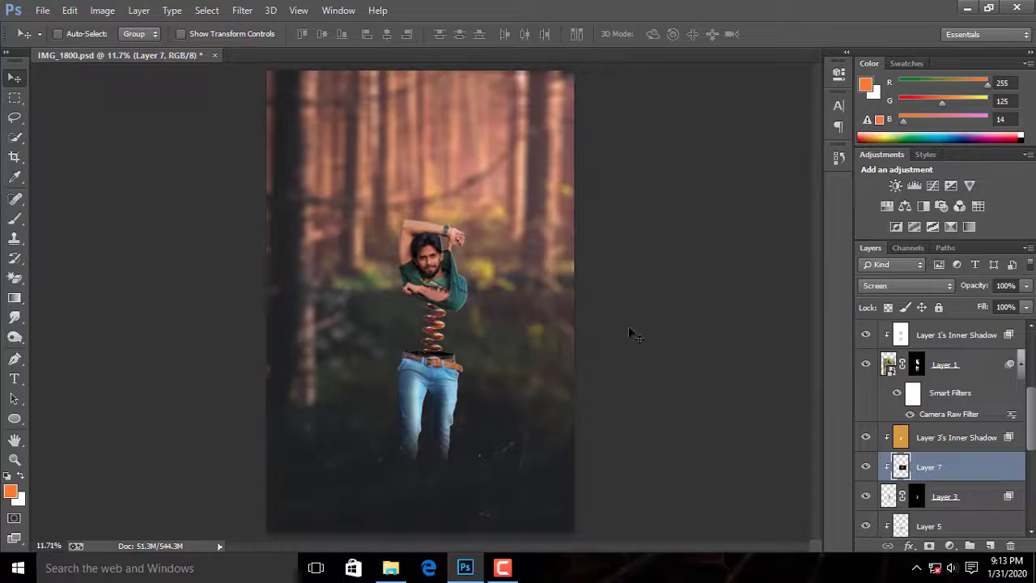
Step: Stamp all visible layers into a new layer above Curves 3 and convert it to a smart object
{"action": "scroll", "coordinate": [935, 343], "scroll_direction": "up", "scroll_amount": 3}
{"action": "left_click", "coordinate": [935, 343]}
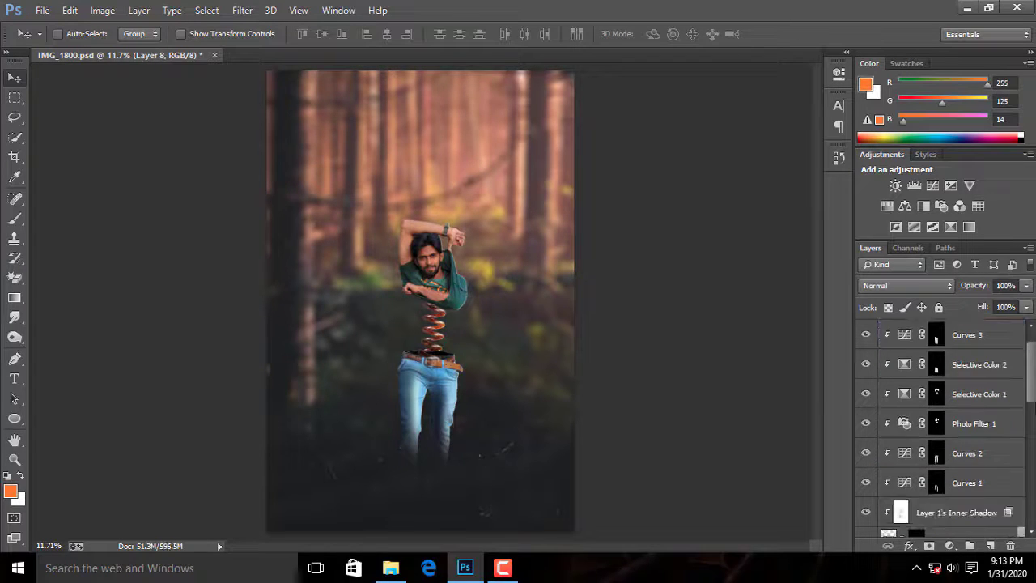
{"action": "left_click_drag", "start_coordinate": [1031, 364], "coordinate": [1034, 412]}
{"action": "left_click_drag", "start_coordinate": [1033, 400], "coordinate": [1030, 336]}
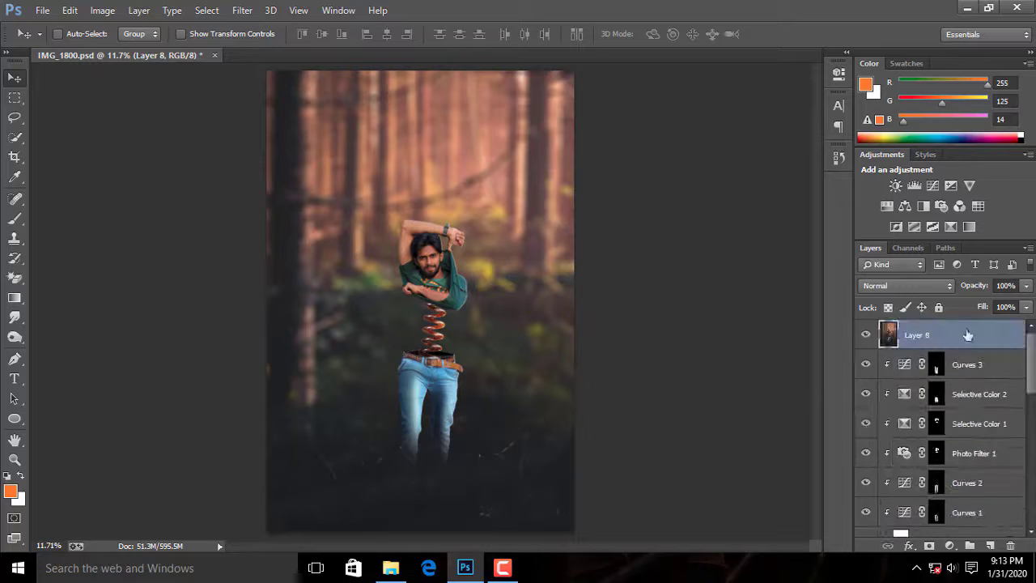
{"action": "right_click", "coordinate": [967, 335]}
{"action": "left_click", "coordinate": [701, 192]}
Step: Open the Camera Raw Filter on the stamped layer and place a radial filter over the whole image with Exposure -0.10
{"action": "left_click", "coordinate": [242, 10]}
{"action": "left_click", "coordinate": [296, 98]}
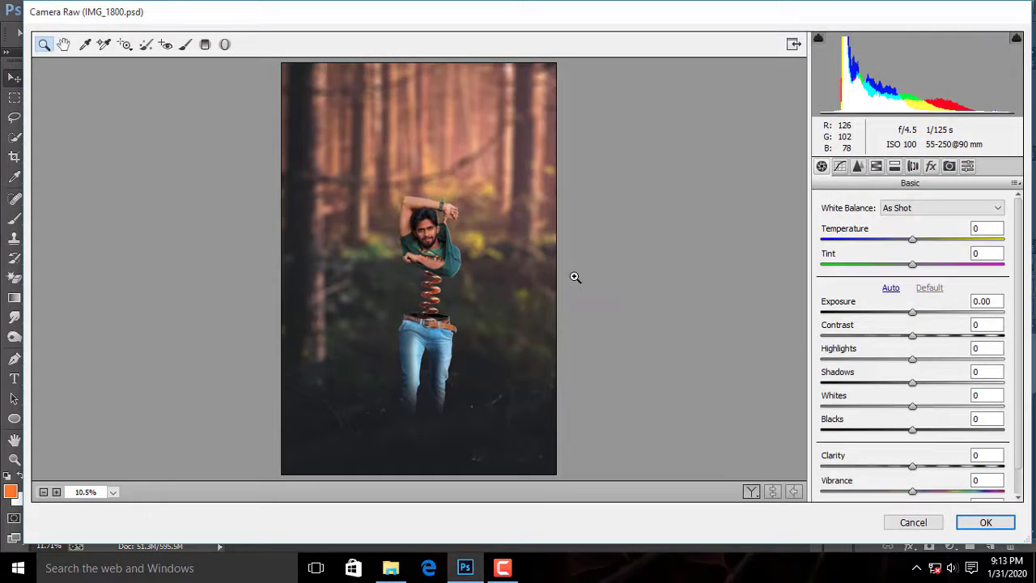
{"action": "left_click_drag", "start_coordinate": [912, 430], "coordinate": [878, 431]}
{"action": "left_click", "coordinate": [225, 45]}
{"action": "double_click", "coordinate": [380, 202]}
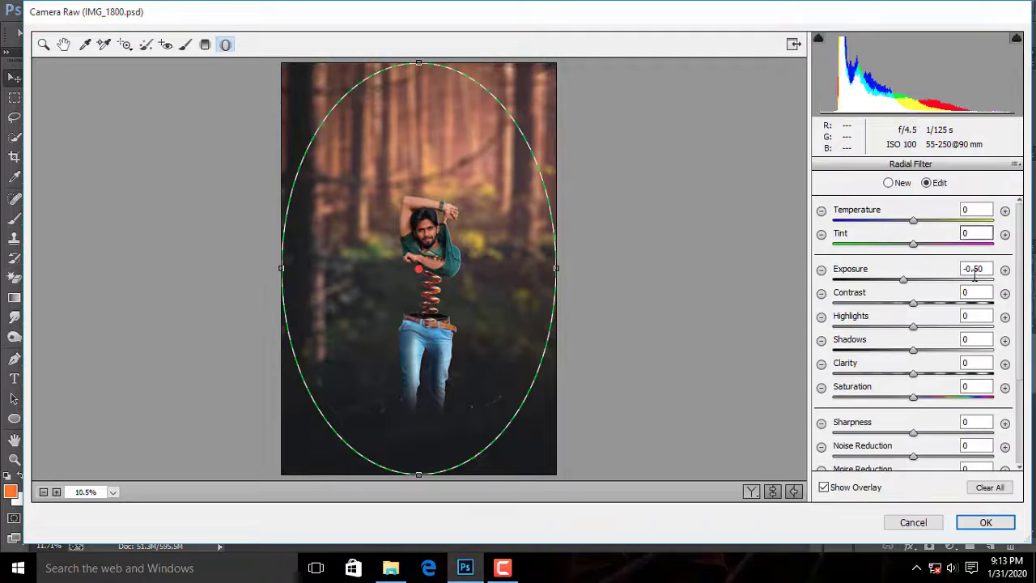
{"action": "double_click", "coordinate": [975, 269]}
{"action": "type", "text": "0"}
{"action": "left_click_drag", "start_coordinate": [912, 280], "coordinate": [907, 283]}
Step: Enlarge the radial filter's ellipse beyond the image's edges
{"action": "left_click_drag", "start_coordinate": [285, 306], "coordinate": [267, 306]}
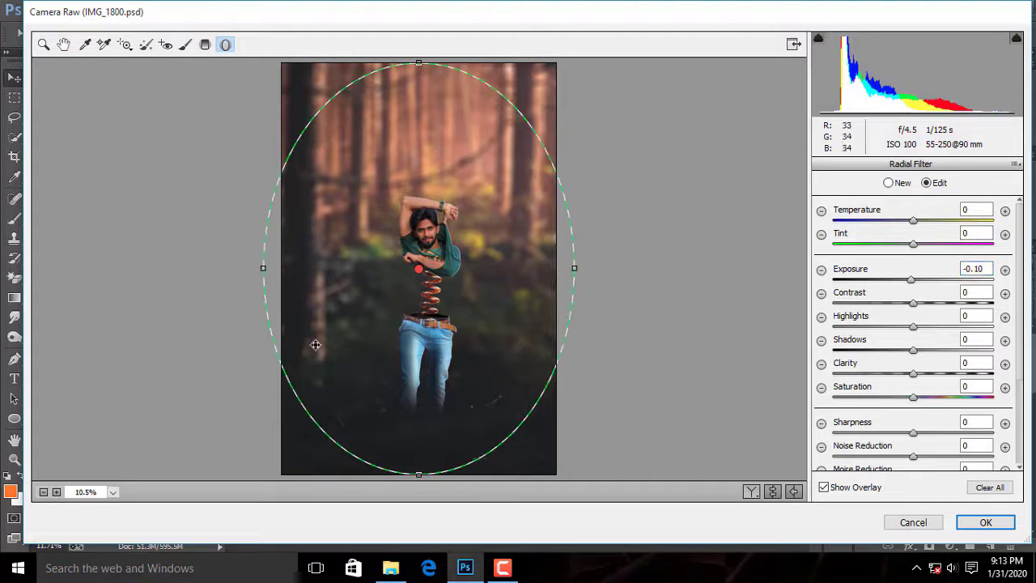
{"action": "left_click_drag", "start_coordinate": [420, 501], "coordinate": [420, 507]}
{"action": "left_click_drag", "start_coordinate": [272, 268], "coordinate": [260, 267]}
Step: Set Shadows to +18, Whites to -16 and Blacks to -28, keeping Temperature and Tint at 0
{"action": "left_click", "coordinate": [44, 44]}
{"action": "left_click_drag", "start_coordinate": [912, 430], "coordinate": [898, 406]}
{"action": "left_click_drag", "start_coordinate": [912, 382], "coordinate": [929, 383]}
{"action": "mouse_move", "coordinate": [912, 240]}
{"action": "left_mouse_down"}
{"action": "mouse_move", "coordinate": [940, 240]}
{"action": "mouse_move", "coordinate": [925, 256]}
{"action": "mouse_move", "coordinate": [912, 253]}
{"action": "left_mouse_up"}
{"action": "mouse_move", "coordinate": [912, 265]}
{"action": "left_mouse_down"}
{"action": "mouse_move", "coordinate": [931, 267]}
{"action": "mouse_move", "coordinate": [895, 269]}
{"action": "mouse_move", "coordinate": [942, 260]}
{"action": "mouse_move", "coordinate": [909, 273]}
{"action": "left_mouse_up"}
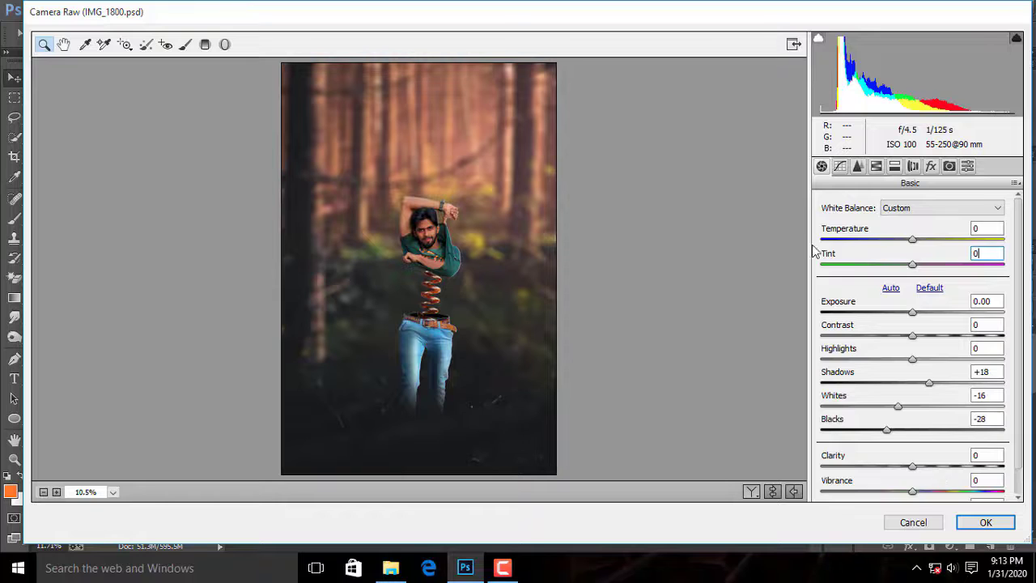
{"action": "left_click", "coordinate": [857, 167]}
{"action": "left_click", "coordinate": [867, 411]}
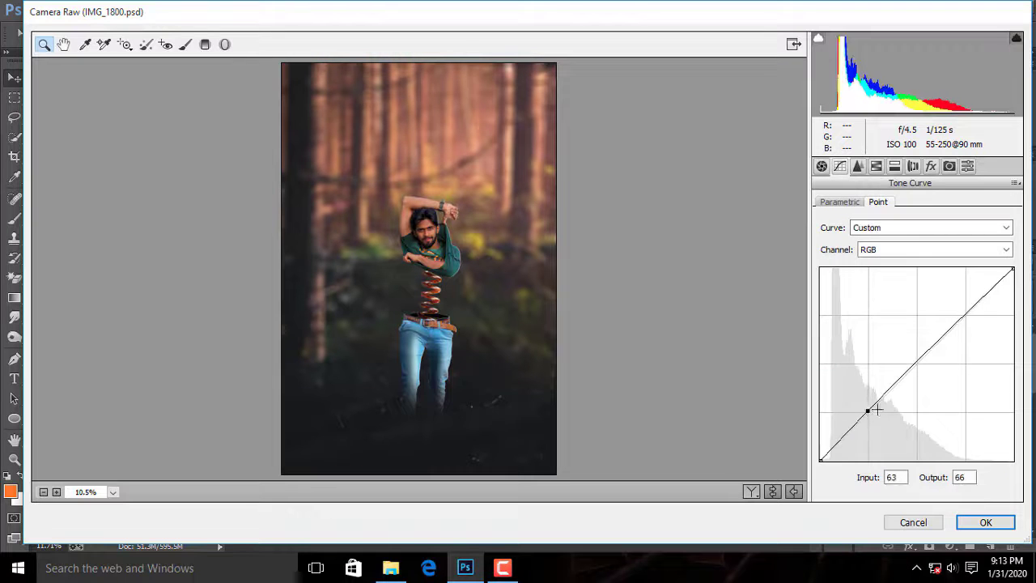
{"action": "key", "text": "ctrl+z"}
Step: Deepen the darkest tones by setting Blacks to -59
{"action": "left_click", "coordinate": [822, 167]}
{"action": "left_click_drag", "start_coordinate": [885, 432], "coordinate": [860, 432]}
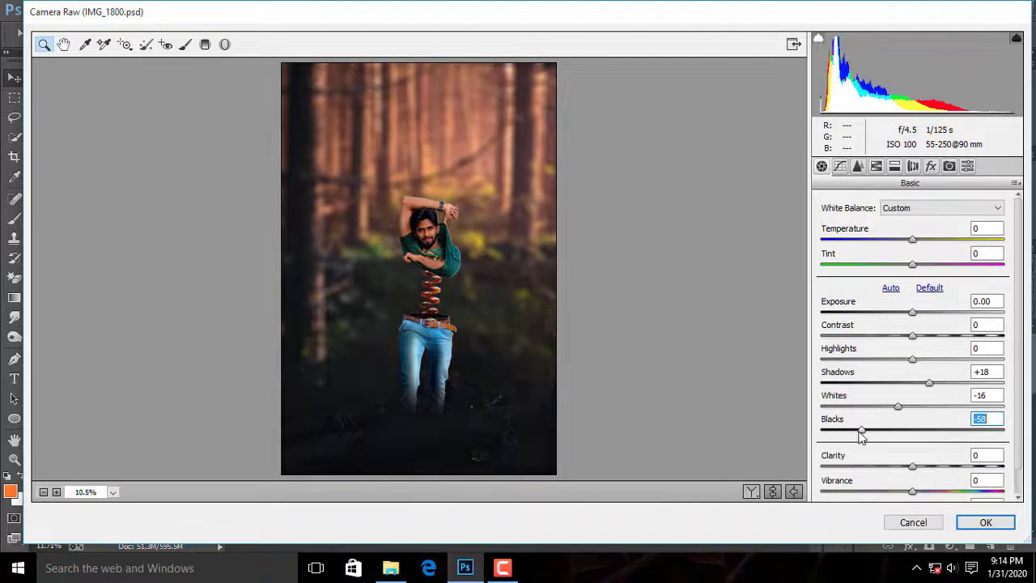
{"action": "left_click", "coordinate": [397, 310]}
{"action": "left_click", "coordinate": [87, 492]}
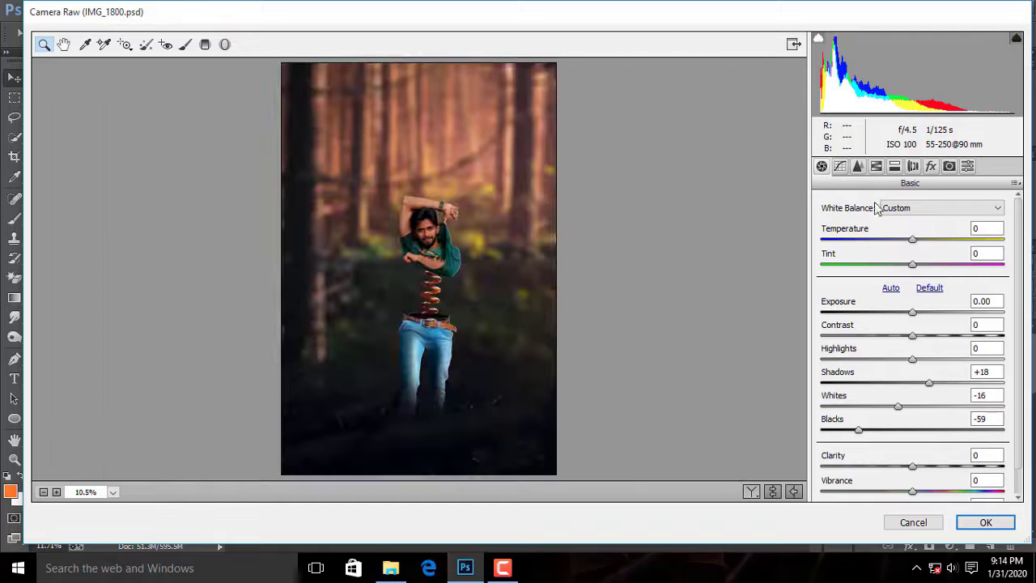
Step: Add quarter, middle and three-quarter points to the RGB point curve and lift its black endpoint slightly
{"action": "left_click", "coordinate": [857, 166]}
{"action": "left_click", "coordinate": [828, 353]}
{"action": "left_click", "coordinate": [839, 166]}
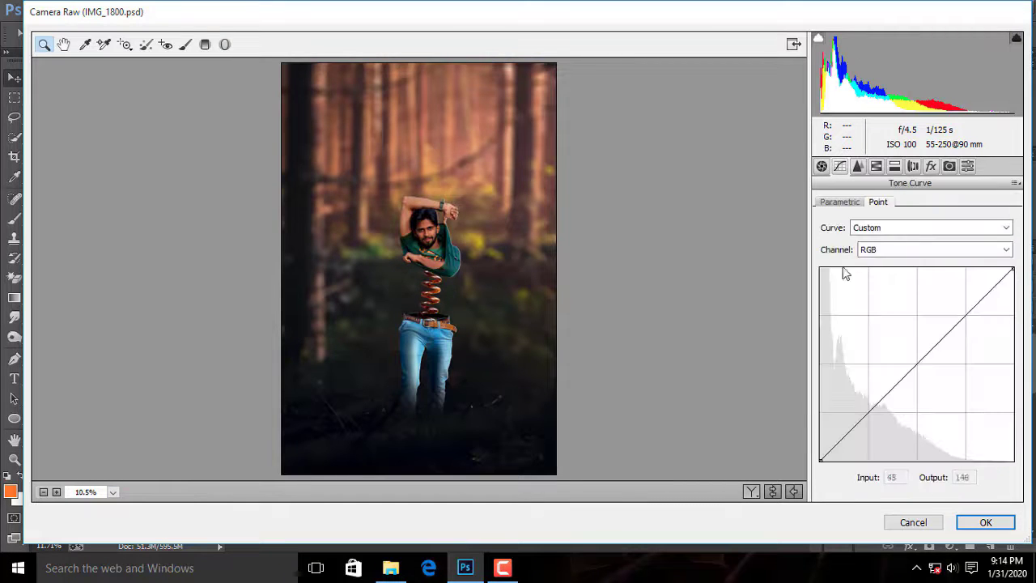
{"action": "left_click", "coordinate": [867, 414]}
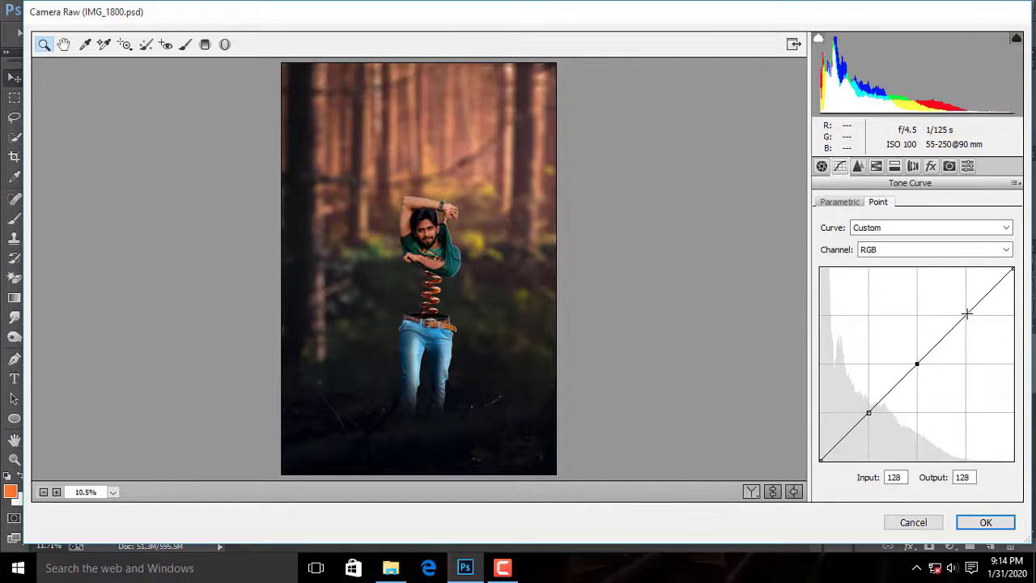
{"action": "left_click_drag", "start_coordinate": [822, 460], "coordinate": [820, 450]}
Step: Reset Whites and Blacks to 0, and set Shadows to +35, Whites to -20 and Blacks to -37
{"action": "left_click", "coordinate": [821, 166]}
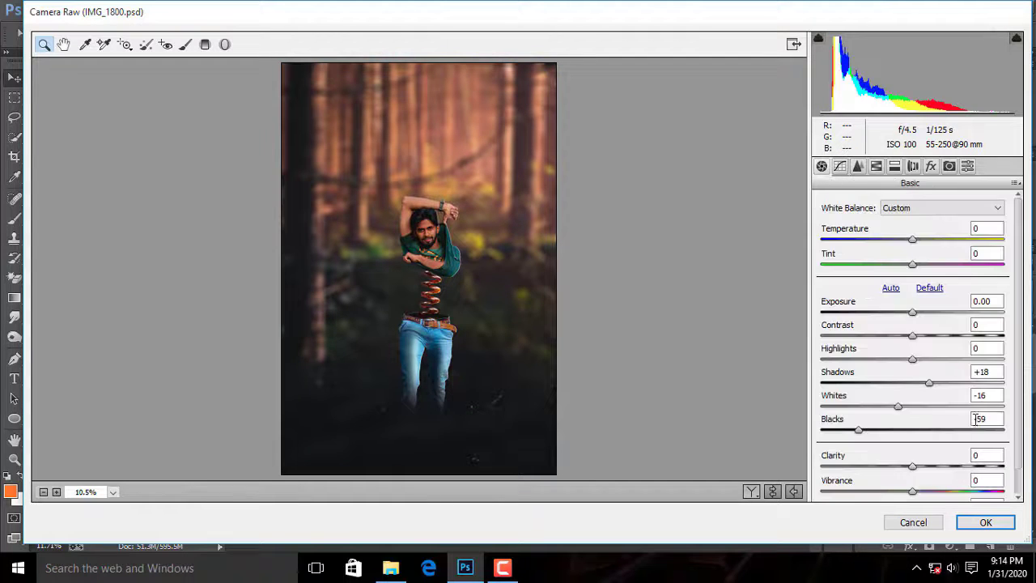
{"action": "type", "text": "0"}
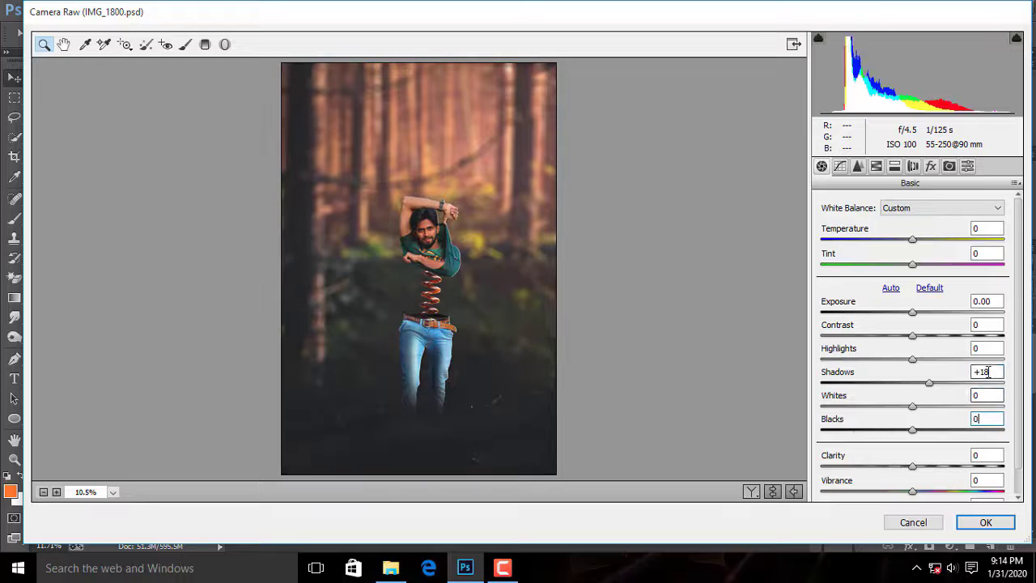
{"action": "left_click_drag", "start_coordinate": [885, 432], "coordinate": [945, 384]}
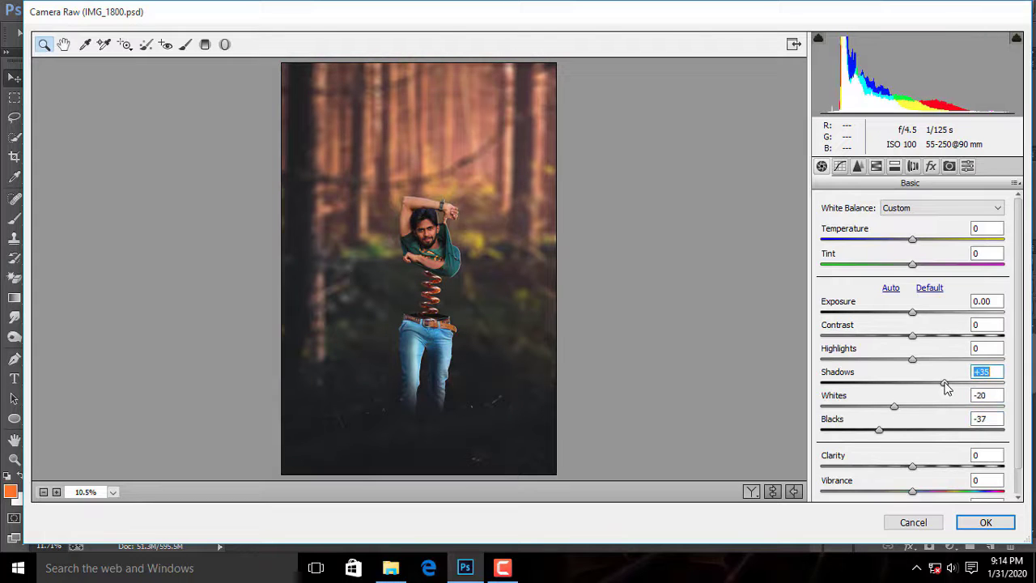
{"action": "left_click", "coordinate": [459, 263]}
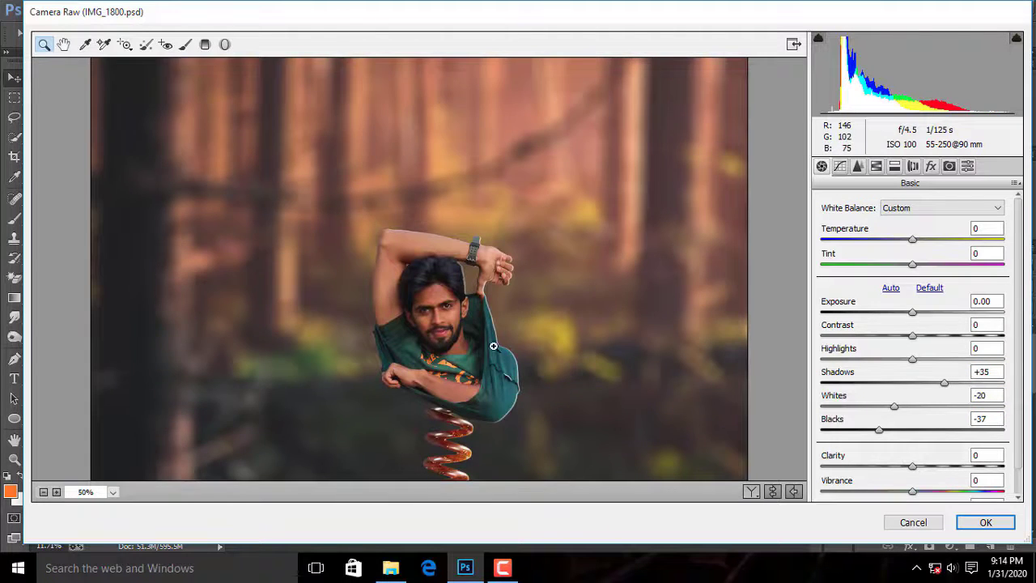
{"action": "left_click", "coordinate": [493, 346]}
{"action": "left_click", "coordinate": [113, 491]}
{"action": "left_click", "coordinate": [116, 470]}
Step: Split-tone the image with Highlights at Hue 51 and Saturation 13, and Shadows at Hue 203 and Saturation 18
{"action": "left_click", "coordinate": [894, 166]}
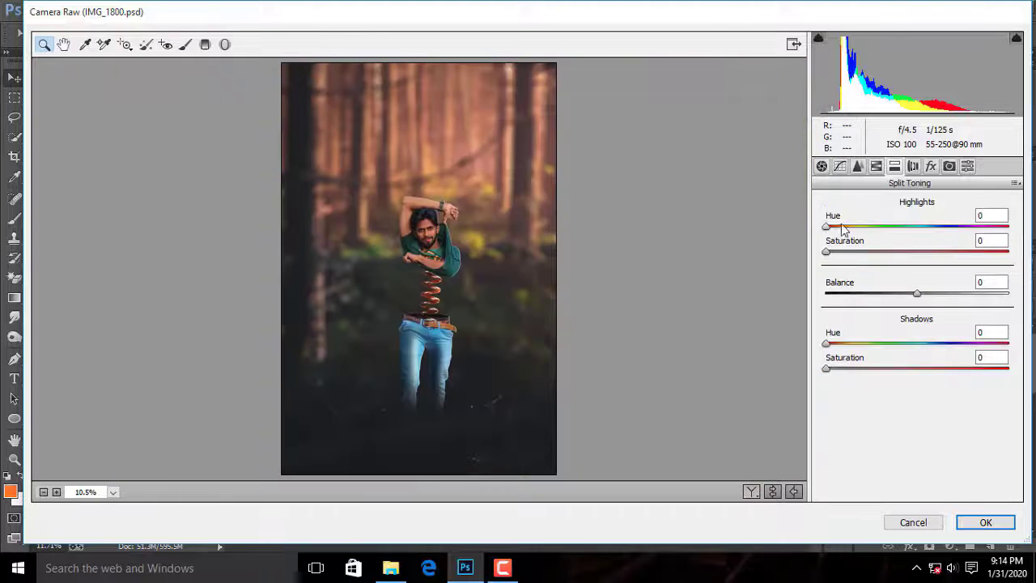
{"action": "left_click_drag", "start_coordinate": [841, 228], "coordinate": [849, 227]}
{"action": "left_click_drag", "start_coordinate": [845, 251], "coordinate": [850, 251]}
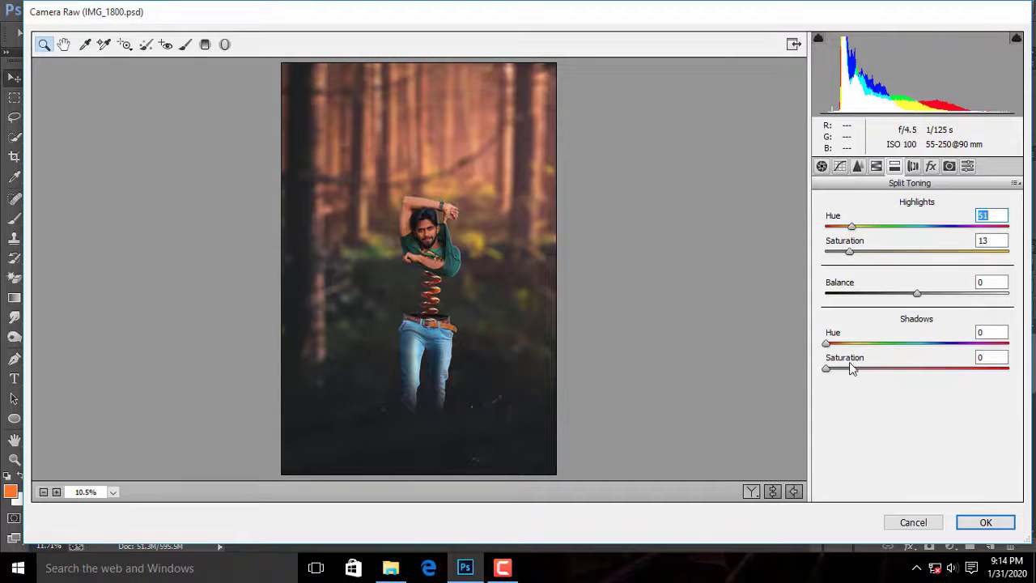
{"action": "left_click_drag", "start_coordinate": [850, 369], "coordinate": [862, 369]}
{"action": "left_click_drag", "start_coordinate": [920, 343], "coordinate": [930, 352]}
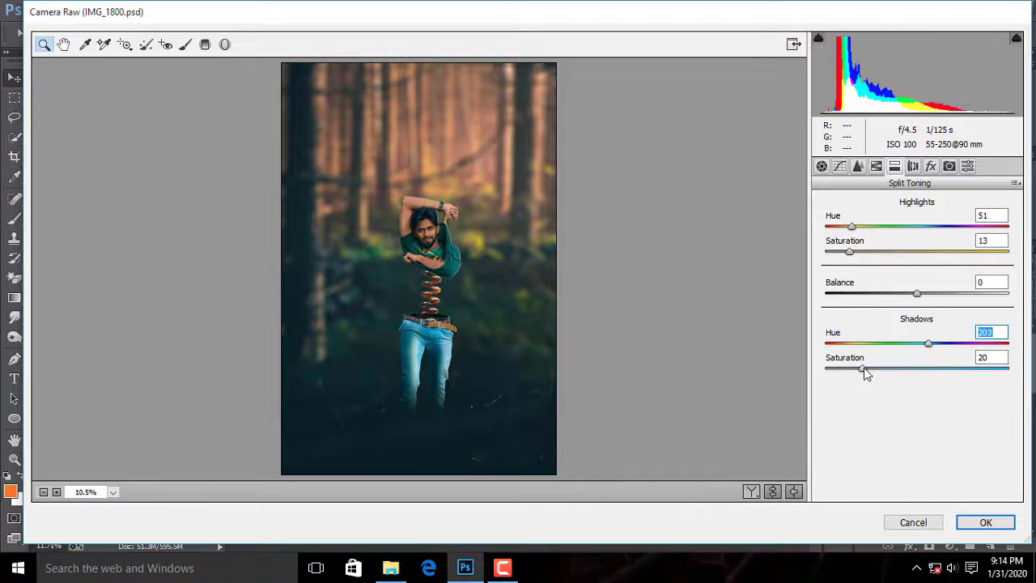
{"action": "left_click_drag", "start_coordinate": [865, 373], "coordinate": [863, 375]}
{"action": "double_click", "coordinate": [465, 261]}
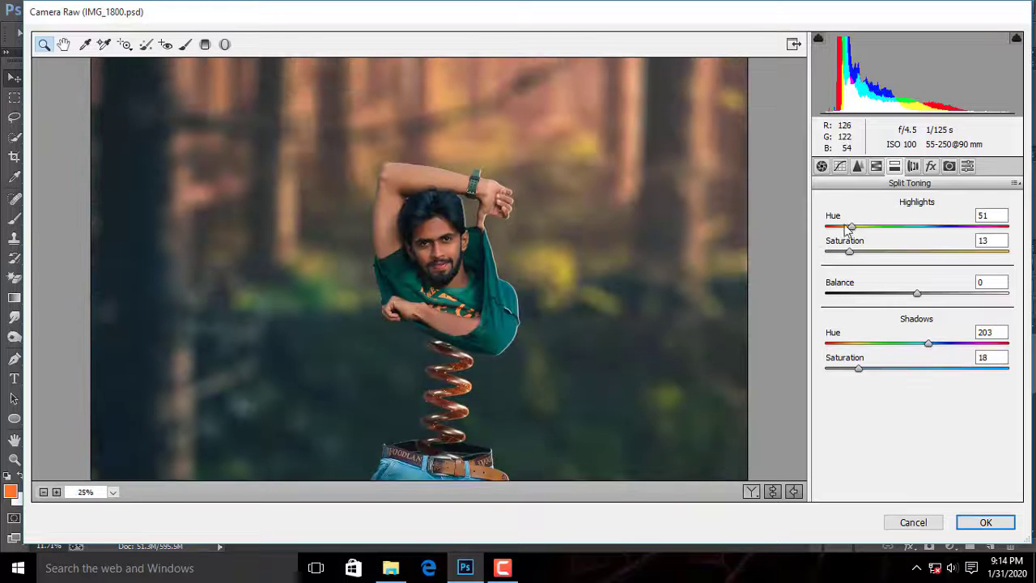
{"action": "left_click", "coordinate": [113, 493]}
{"action": "left_click", "coordinate": [106, 475]}
Step: Try Temperature at +9, and reset Temperature and Tint to 0
{"action": "left_click", "coordinate": [821, 166]}
{"action": "left_click_drag", "start_coordinate": [913, 240], "coordinate": [921, 241]}
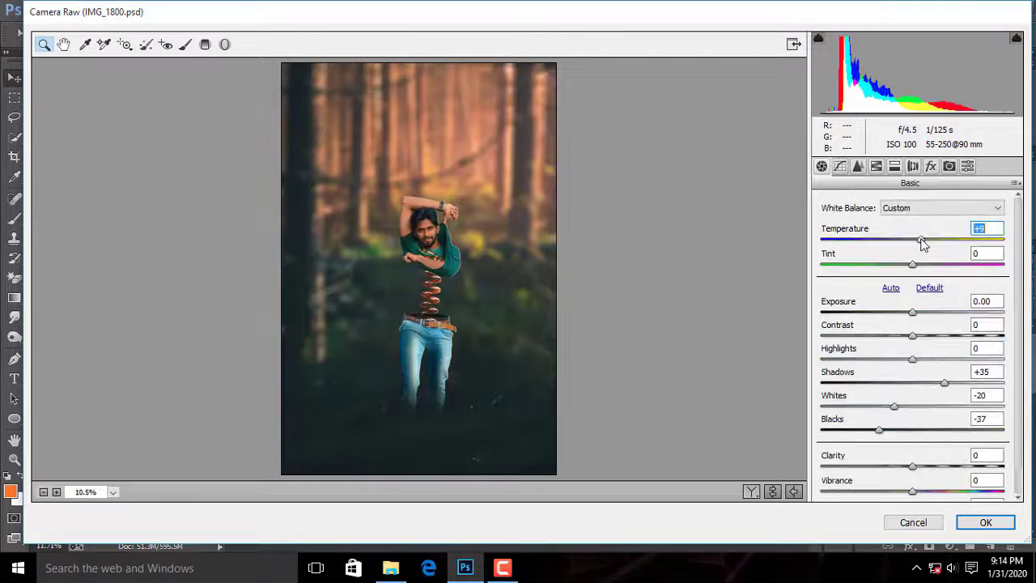
{"action": "left_click", "coordinate": [382, 258]}
{"action": "left_click", "coordinate": [112, 493]}
{"action": "left_click", "coordinate": [110, 472]}
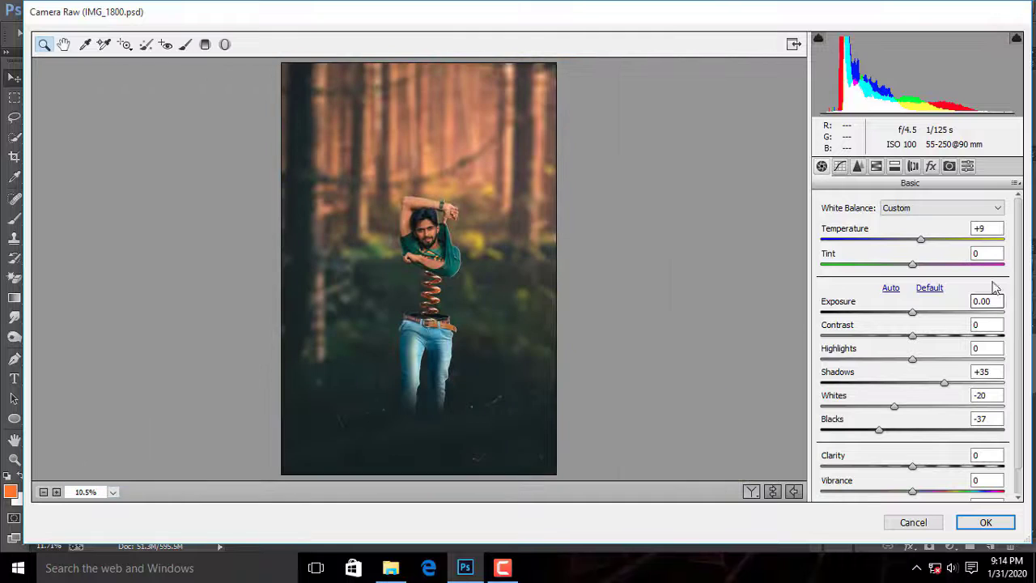
{"action": "key", "text": "Tab"}
{"action": "type", "text": "0"}
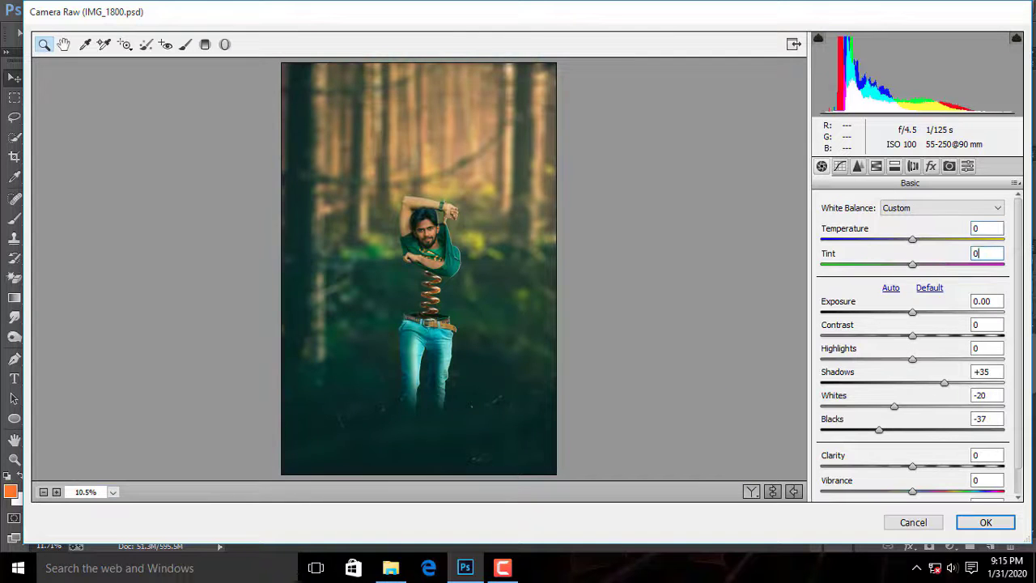
Step: Try Tint at -25 with Temperature at +13, and reset both to 0
{"action": "left_click", "coordinate": [890, 267]}
{"action": "left_click", "coordinate": [925, 240]}
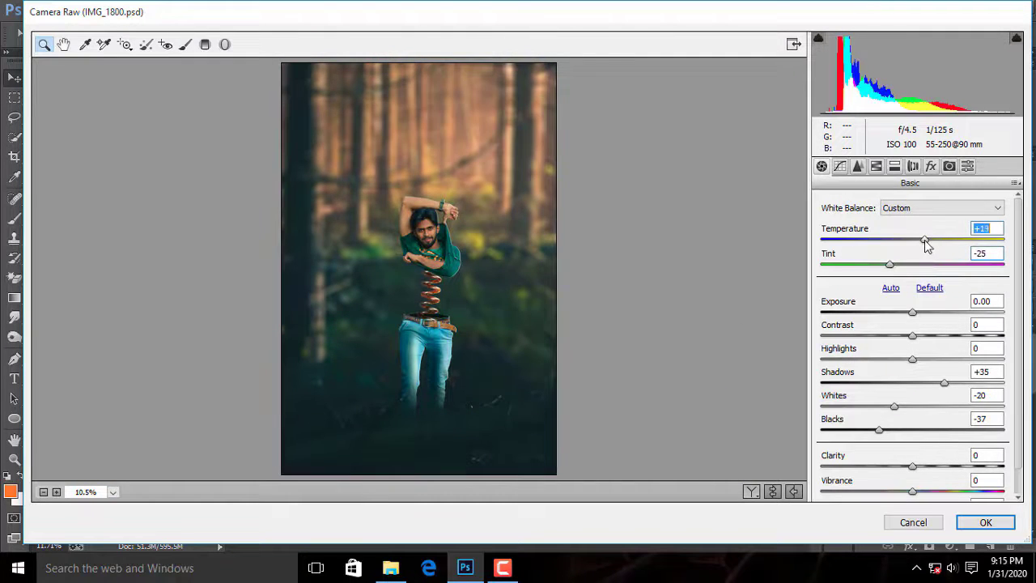
{"action": "type", "text": "0"}
{"action": "left_click_drag", "start_coordinate": [992, 257], "coordinate": [976, 257]}
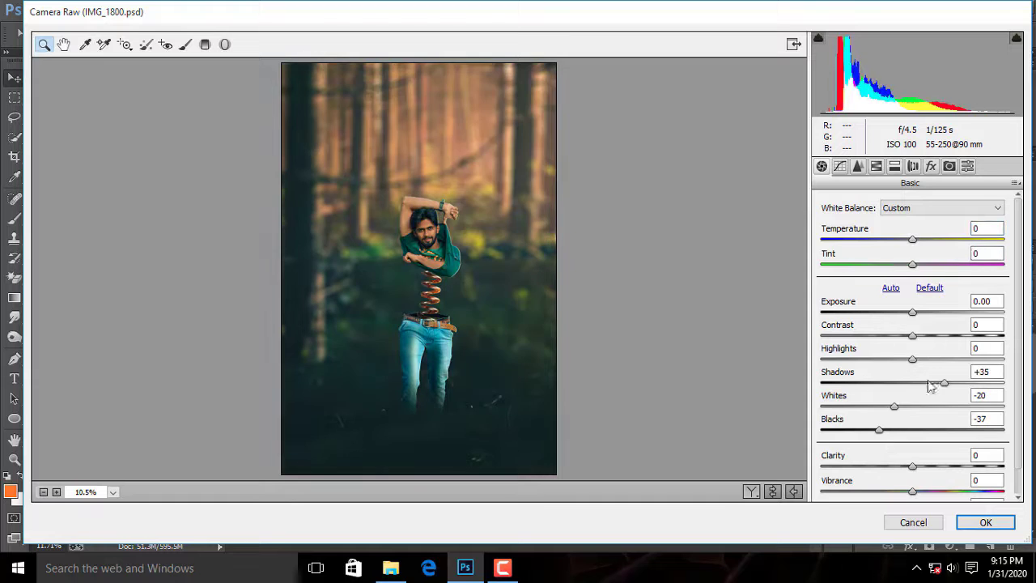
Step: Try changing the HSL saturation of the warm tones and the Oranges luminance, and undo the changes
{"action": "left_click", "coordinate": [875, 168]}
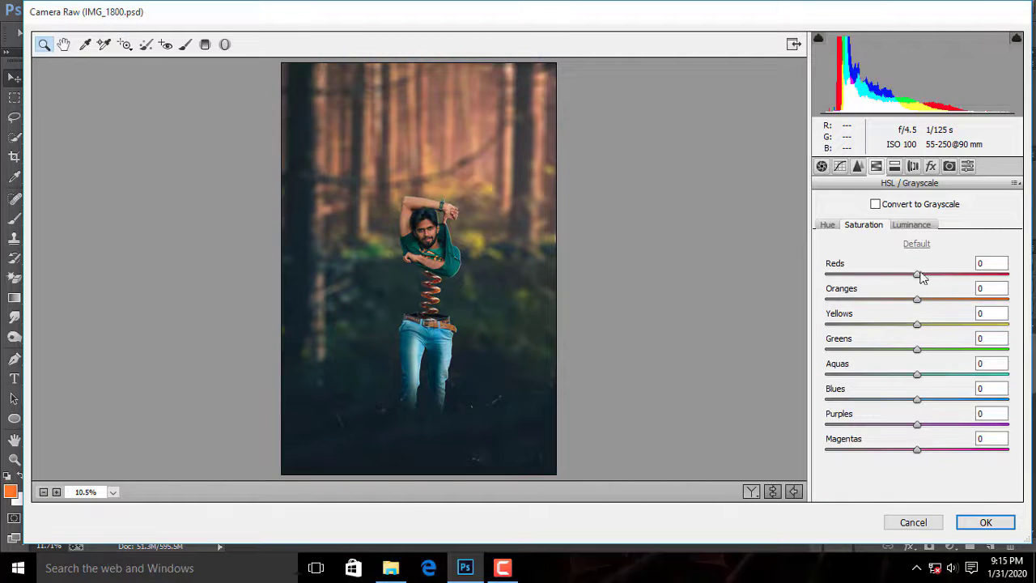
{"action": "type", "text": "0"}
{"action": "left_click_drag", "start_coordinate": [918, 274], "coordinate": [946, 301]}
{"action": "key", "text": "ctrl+z"}
{"action": "double_click", "coordinate": [490, 271]}
{"action": "left_click", "coordinate": [917, 226]}
{"action": "key", "text": "ctrl+z"}
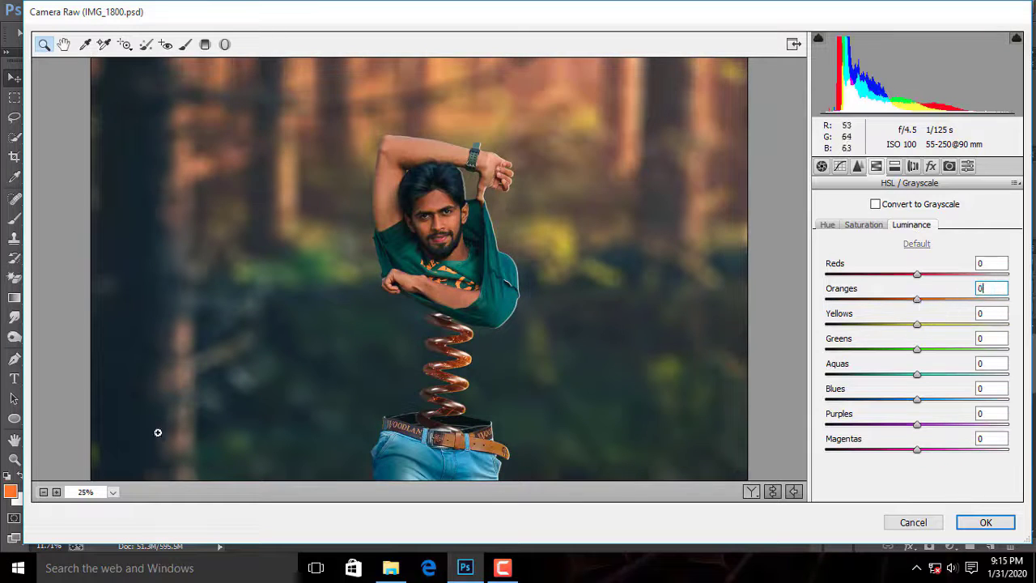
{"action": "left_click", "coordinate": [113, 492]}
{"action": "left_click", "coordinate": [119, 475]}
{"action": "double_click", "coordinate": [448, 247]}
{"action": "left_click", "coordinate": [433, 279]}
{"action": "left_click", "coordinate": [431, 280]}
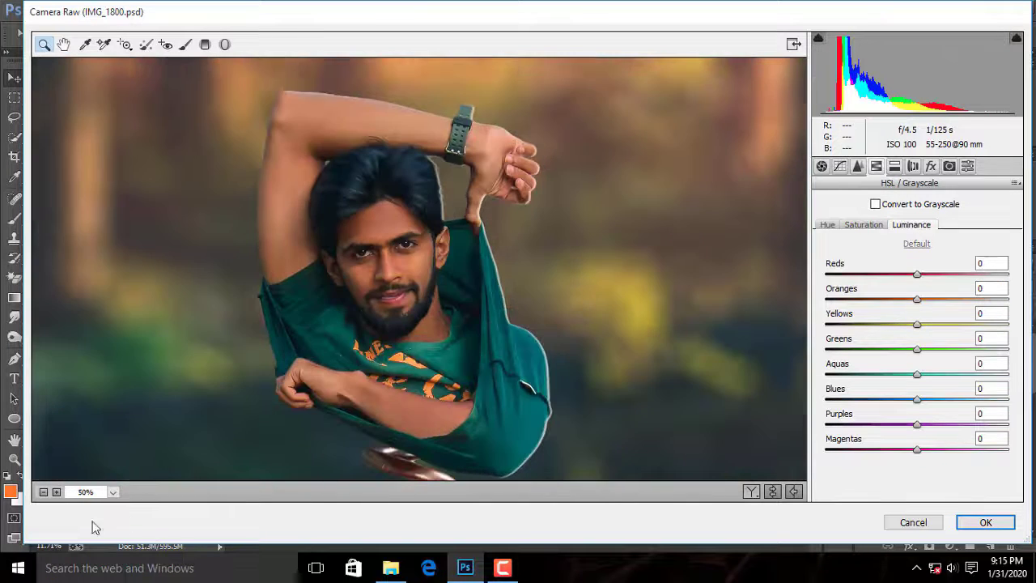
{"action": "left_click", "coordinate": [112, 492]}
{"action": "left_click", "coordinate": [118, 476]}
Step: Raise the Split Toning Shadows Saturation to 27, keeping its Hue at 203
{"action": "left_click", "coordinate": [894, 166]}
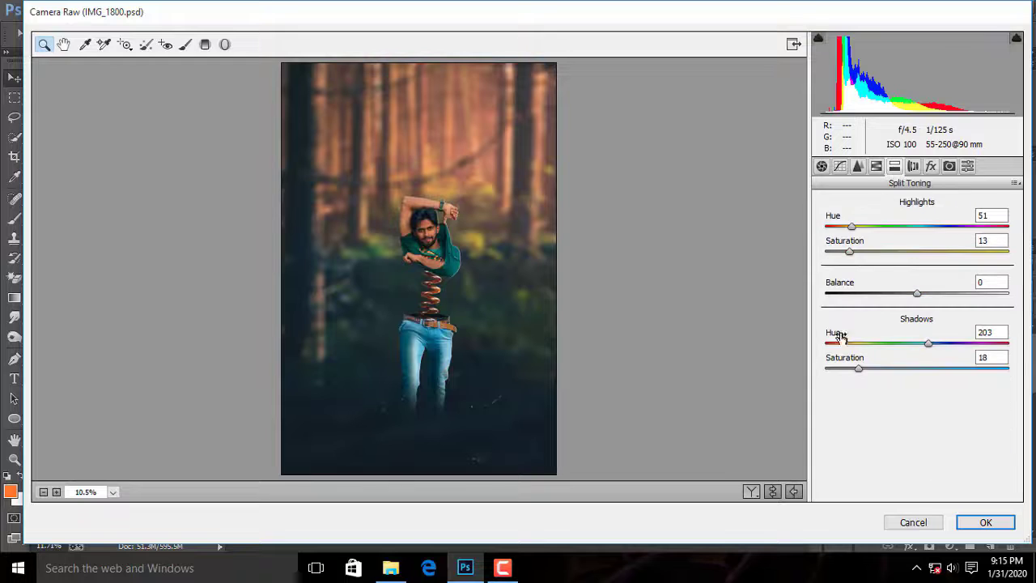
{"action": "left_click_drag", "start_coordinate": [863, 373], "coordinate": [871, 369]}
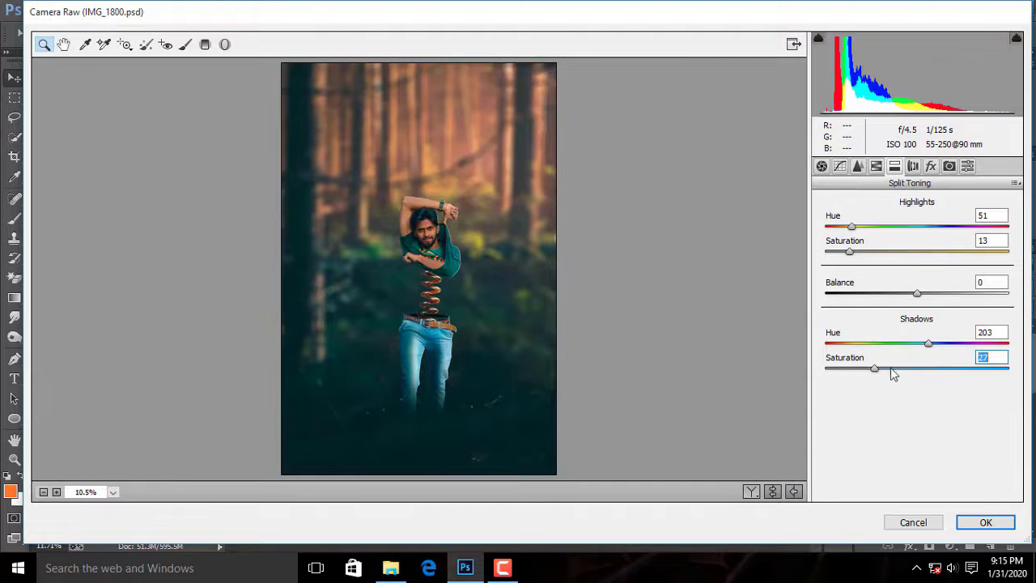
{"action": "mouse_move", "coordinate": [929, 343]}
{"action": "left_mouse_down"}
{"action": "mouse_move", "coordinate": [944, 342]}
{"action": "mouse_move", "coordinate": [869, 348]}
{"action": "mouse_move", "coordinate": [935, 349]}
{"action": "left_mouse_up"}
{"action": "left_click", "coordinate": [469, 333]}
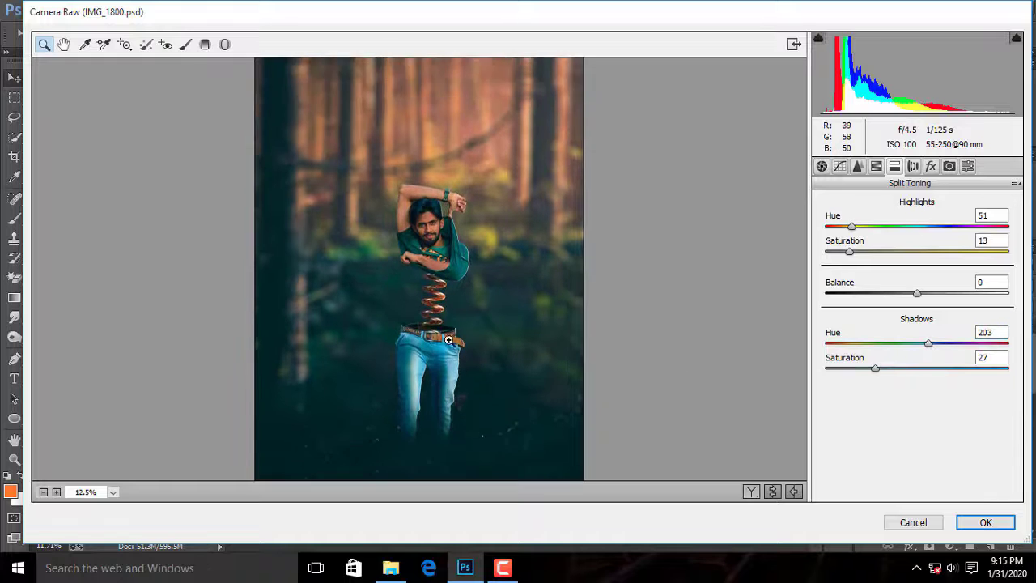
{"action": "left_click", "coordinate": [113, 492]}
{"action": "left_click", "coordinate": [109, 474]}
Step: Set the basic Highlights value to -3
{"action": "left_click", "coordinate": [823, 167]}
{"action": "mouse_move", "coordinate": [911, 361]}
{"action": "left_mouse_down"}
{"action": "mouse_move", "coordinate": [875, 362]}
{"action": "mouse_move", "coordinate": [909, 362]}
{"action": "left_mouse_up"}
{"action": "left_click", "coordinate": [371, 313]}
{"action": "left_click", "coordinate": [114, 492]}
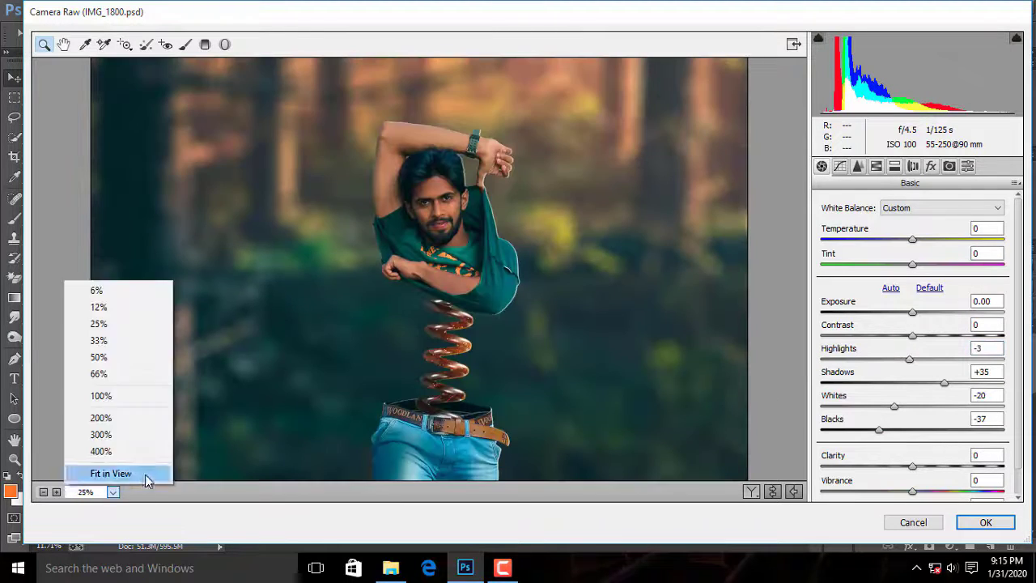
{"action": "left_click", "coordinate": [144, 474]}
Step: Raise the black endpoint of the RGB point curve a little to fade the darkest tones
{"action": "left_click", "coordinate": [840, 166]}
{"action": "left_click", "coordinate": [840, 166]}
{"action": "left_click", "coordinate": [821, 459]}
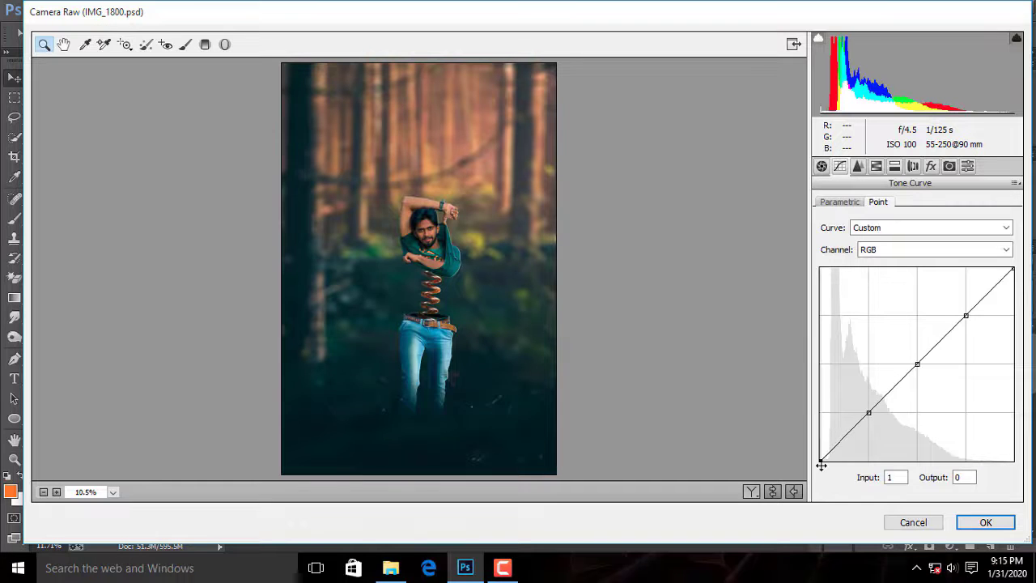
{"action": "mouse_move", "coordinate": [820, 460]}
{"action": "left_mouse_down"}
{"action": "mouse_move", "coordinate": [821, 439]}
{"action": "mouse_move", "coordinate": [821, 450]}
{"action": "left_mouse_up"}
{"action": "left_click", "coordinate": [478, 291]}
Step: Set the sharpening Amount to 64 and adjust the Luminance noise reduction
{"action": "left_click", "coordinate": [858, 165]}
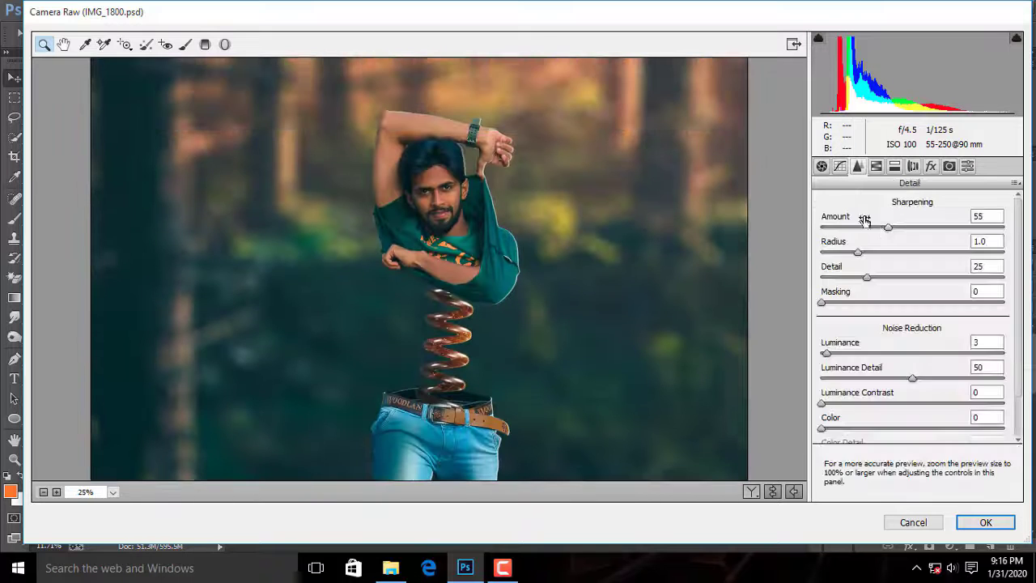
{"action": "left_click_drag", "start_coordinate": [888, 228], "coordinate": [898, 227]}
{"action": "left_click", "coordinate": [470, 292]}
{"action": "left_click", "coordinate": [469, 291]}
{"action": "left_click", "coordinate": [288, 315]}
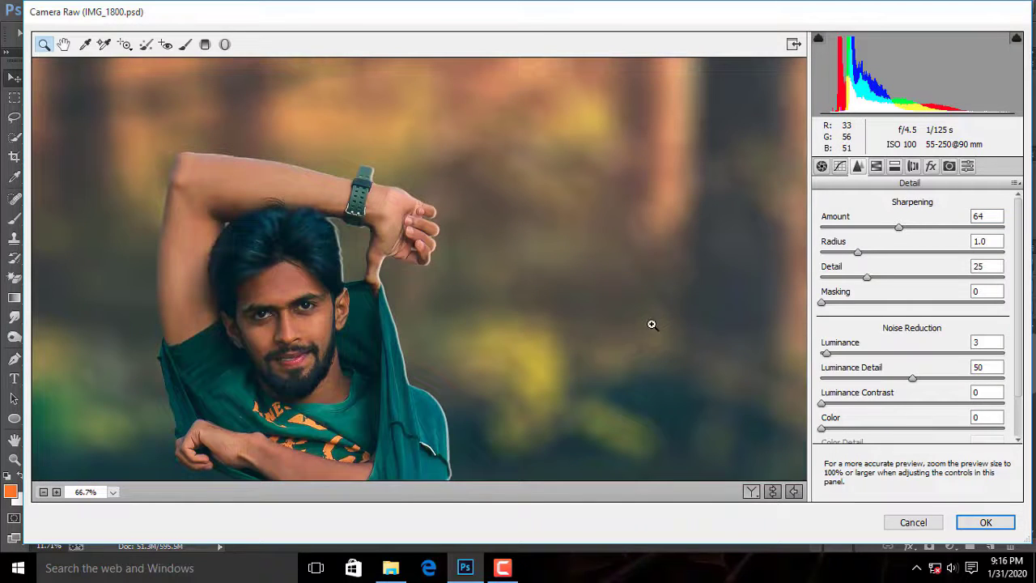
{"action": "left_click", "coordinate": [289, 316]}
{"action": "left_click", "coordinate": [83, 492]}
{"action": "left_click", "coordinate": [95, 473]}
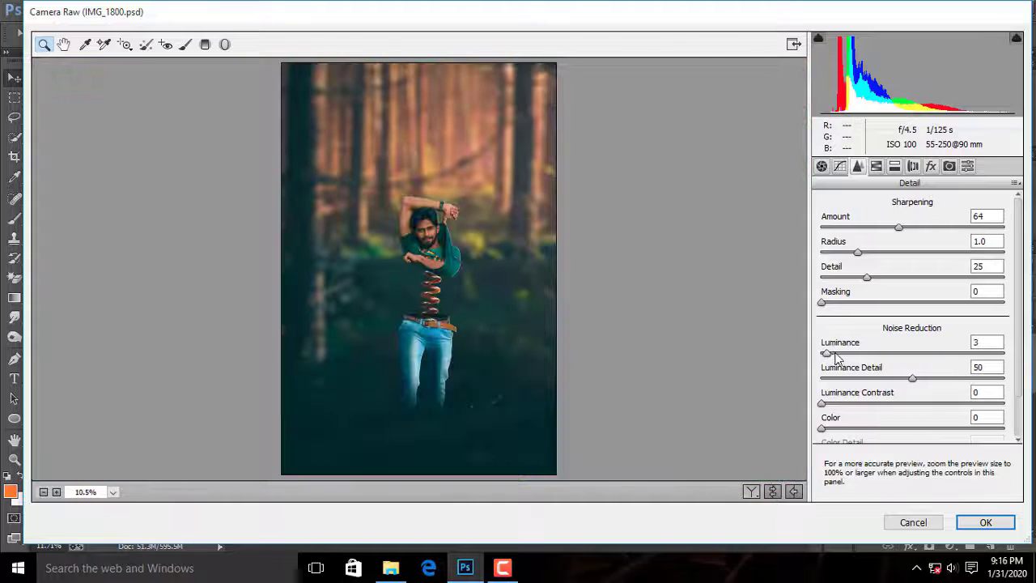
{"action": "left_click_drag", "start_coordinate": [836, 353], "coordinate": [822, 354]}
Step: Set the Split Toning Highlights to Hue 59 and Saturation 18, and the white balance to Temperature -1 and Tint +2
{"action": "left_click", "coordinate": [894, 166]}
{"action": "left_click_drag", "start_coordinate": [851, 227], "coordinate": [916, 267]}
{"action": "left_click", "coordinate": [821, 168]}
{"action": "type", "text": "0"}
{"action": "left_click", "coordinate": [418, 288]}
{"action": "left_click", "coordinate": [432, 285]}
{"action": "left_click", "coordinate": [437, 288]}
{"action": "left_click", "coordinate": [439, 293]}
{"action": "left_click", "coordinate": [114, 490]}
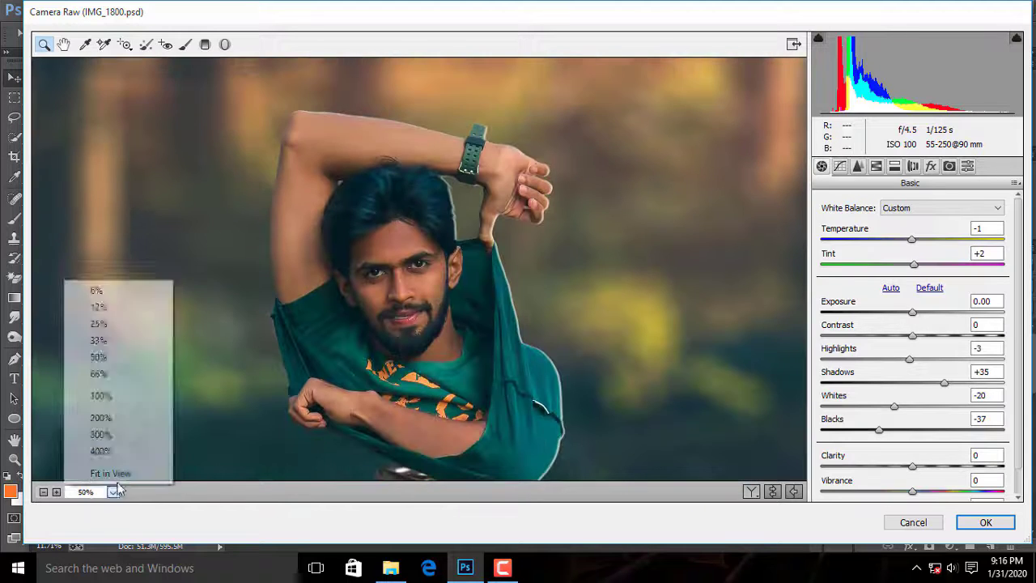
{"action": "left_click", "coordinate": [110, 473]}
Step: Compare before and after side by side, set the Split Toning Shadows Saturation to 23, and apply the filter
{"action": "left_click", "coordinate": [751, 492]}
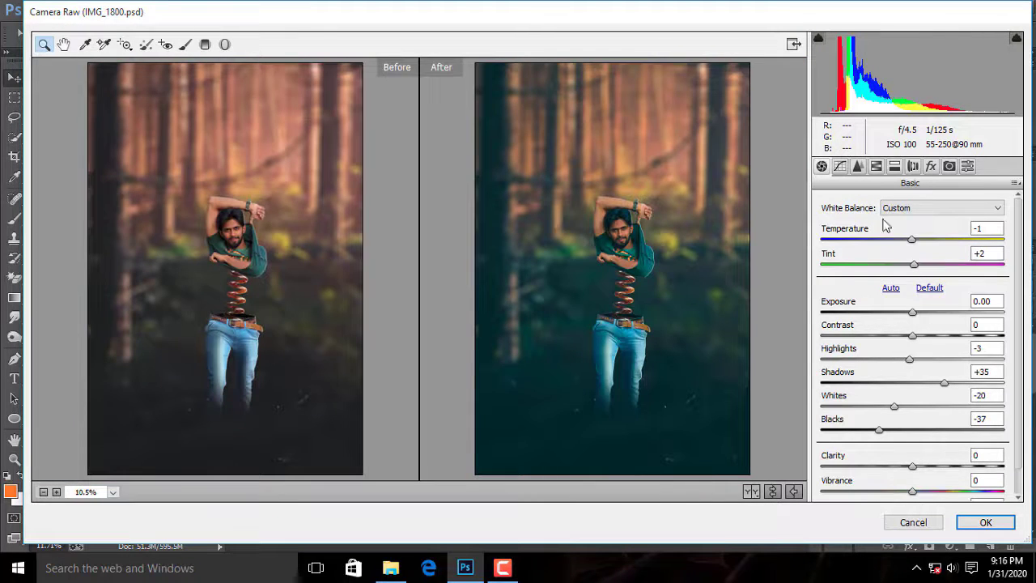
{"action": "left_click", "coordinate": [899, 167]}
{"action": "mouse_move", "coordinate": [872, 369]}
{"action": "left_mouse_down"}
{"action": "mouse_move", "coordinate": [852, 370]}
{"action": "mouse_move", "coordinate": [871, 366]}
{"action": "left_mouse_up"}
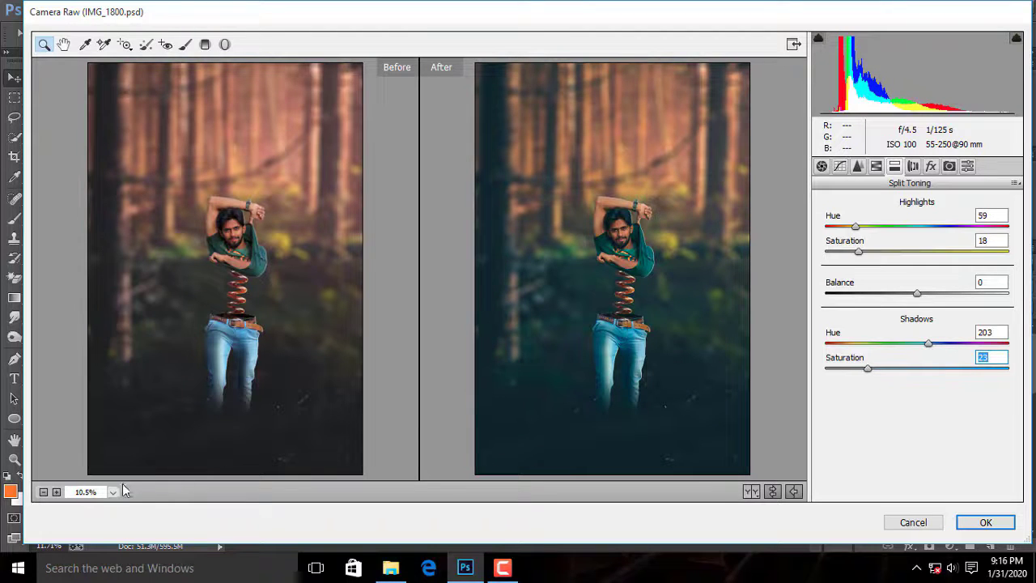
{"action": "left_click", "coordinate": [986, 522]}
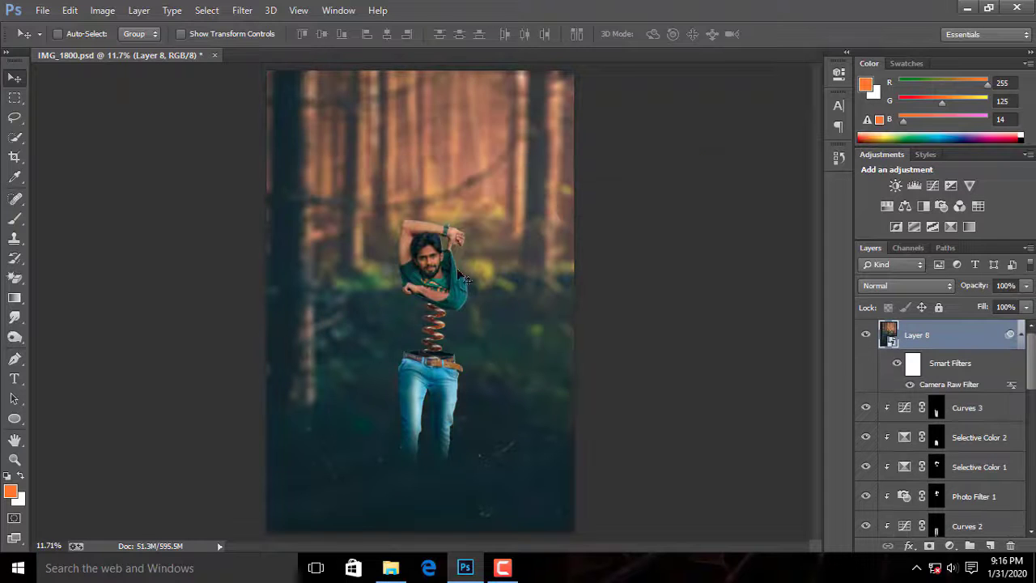
Step: Paint black on the smart filter mask with a 100 px brush over the face and raised arm to hide the Camera Raw grade
{"action": "left_click", "coordinate": [15, 459]}
{"action": "left_click", "coordinate": [450, 229]}
{"action": "left_click", "coordinate": [450, 228]}
{"action": "left_click", "coordinate": [450, 228]}
{"action": "left_click", "coordinate": [450, 229]}
{"action": "left_click", "coordinate": [450, 229]}
{"action": "scroll", "coordinate": [401, 271], "scroll_direction": "down", "scroll_amount": 2}
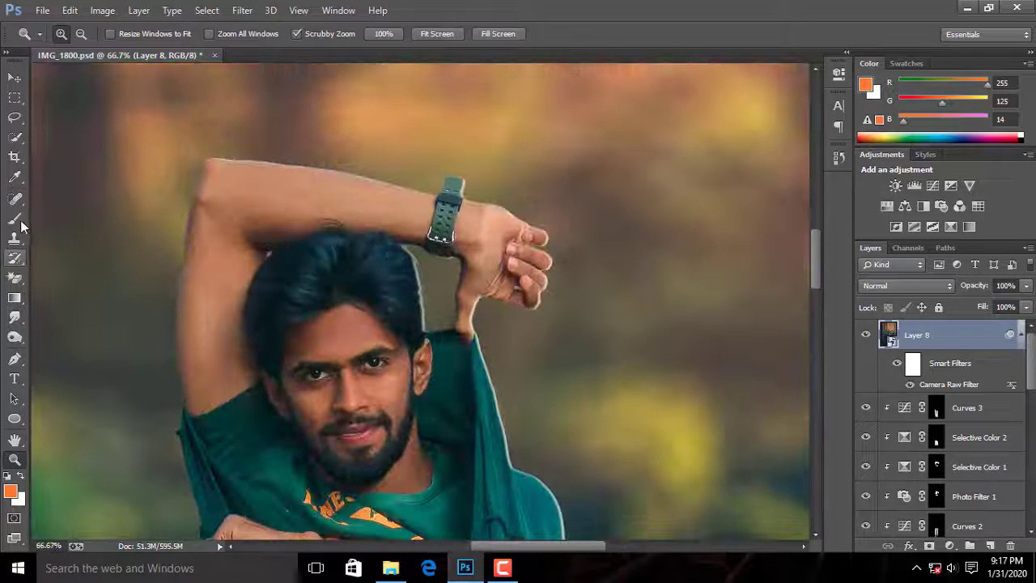
{"action": "left_click", "coordinate": [15, 219]}
{"action": "left_click", "coordinate": [914, 365]}
{"action": "key", "text": "bracketleft"}
{"action": "key", "text": "bracketleft"}
{"action": "key", "text": "bracketleft"}
{"action": "key", "text": "bracketleft"}
{"action": "key", "text": "bracketleft"}
{"action": "key", "text": "bracketleft"}
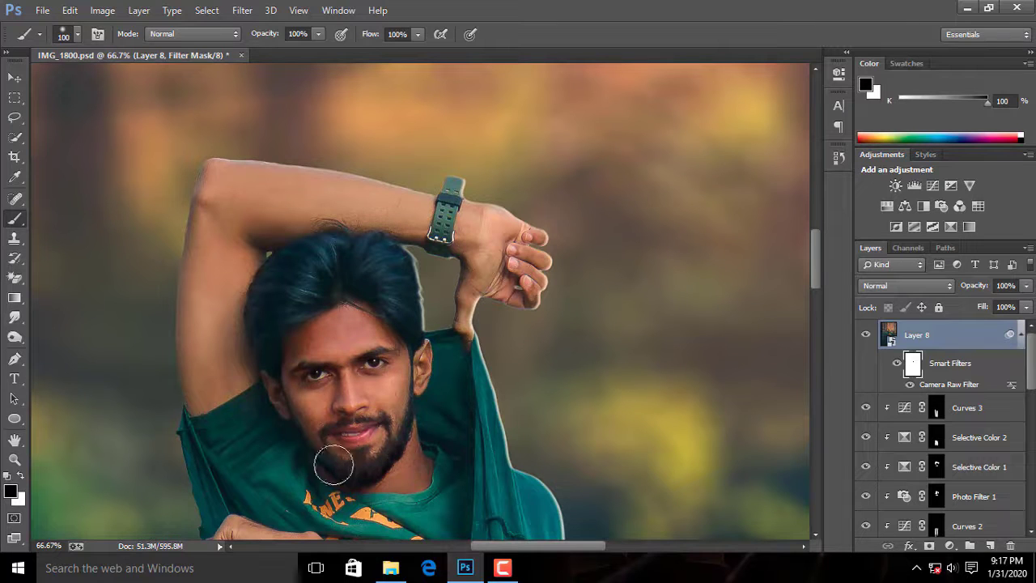
{"action": "mouse_move", "coordinate": [207, 344]}
{"action": "left_mouse_down"}
{"action": "mouse_move", "coordinate": [236, 327]}
{"action": "mouse_move", "coordinate": [252, 236]}
{"action": "mouse_move", "coordinate": [230, 214]}
{"action": "mouse_move", "coordinate": [309, 200]}
{"action": "mouse_move", "coordinate": [405, 220]}
{"action": "mouse_move", "coordinate": [340, 189]}
{"action": "mouse_move", "coordinate": [219, 196]}
{"action": "mouse_move", "coordinate": [200, 382]}
{"action": "mouse_move", "coordinate": [237, 343]}
{"action": "left_mouse_up"}
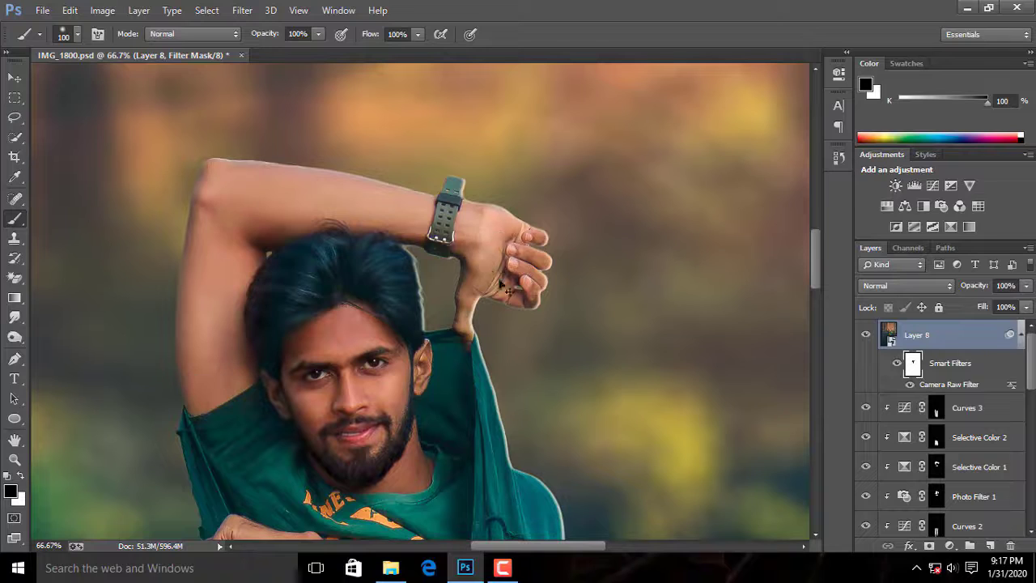
Step: Paint black with an 80 px brush on the filter mask over the lower forearm and hand
{"action": "key", "text": "ctrl+minus"}
{"action": "key", "text": "ctrl+minus"}
{"action": "key", "text": "ctrl+minus"}
{"action": "key", "text": "ctrl+minus"}
{"action": "key", "text": "ctrl+minus"}
{"action": "key", "text": "ctrl+plus"}
{"action": "key", "text": "ctrl+plus"}
{"action": "key", "text": "ctrl+plus"}
{"action": "key", "text": "ctrl+plus"}
{"action": "key", "text": "ctrl+plus"}
{"action": "key", "text": "ctrl+plus"}
{"action": "key", "text": "bracketleft"}
{"action": "key", "text": "bracketleft"}
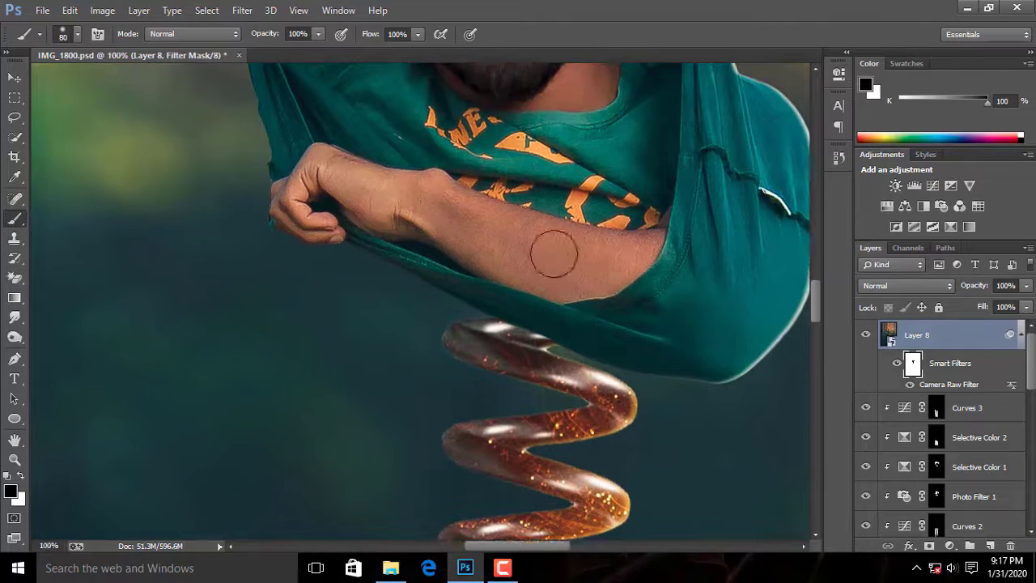
{"action": "mouse_move", "coordinate": [554, 254]}
{"action": "left_mouse_down"}
{"action": "mouse_move", "coordinate": [389, 190]}
{"action": "mouse_move", "coordinate": [321, 183]}
{"action": "left_mouse_up"}
{"action": "key", "text": "ctrl+0"}
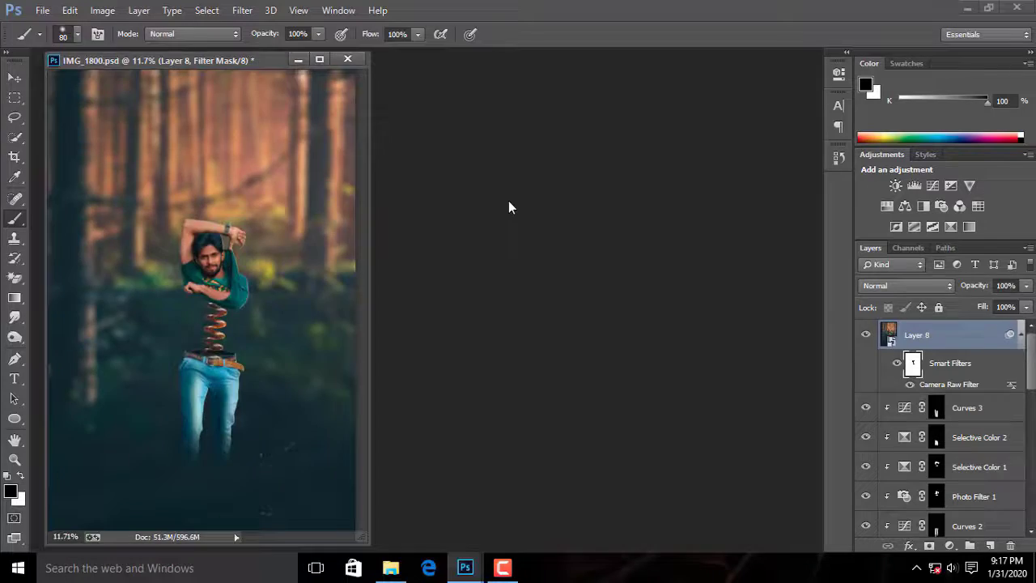
Step: Open the Dust_Particles_THUMB image, copy it into IMG_1800.psd as a new layer, and close the source image
{"action": "key", "text": "ctrl+o"}
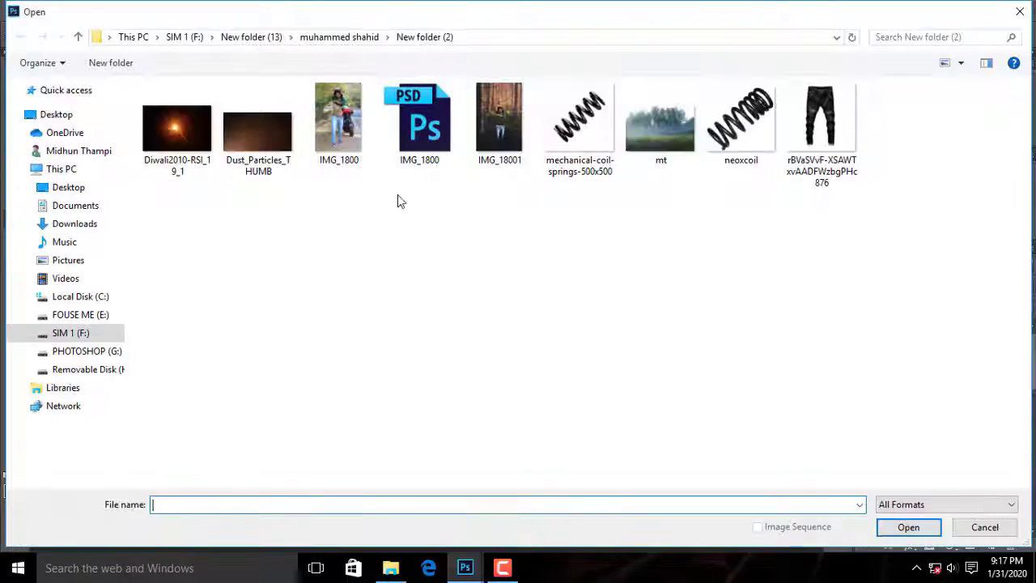
{"action": "double_click", "coordinate": [259, 133]}
{"action": "key", "text": "v"}
{"action": "left_click_drag", "start_coordinate": [332, 76], "coordinate": [508, 111]}
{"action": "left_click_drag", "start_coordinate": [501, 267], "coordinate": [303, 248]}
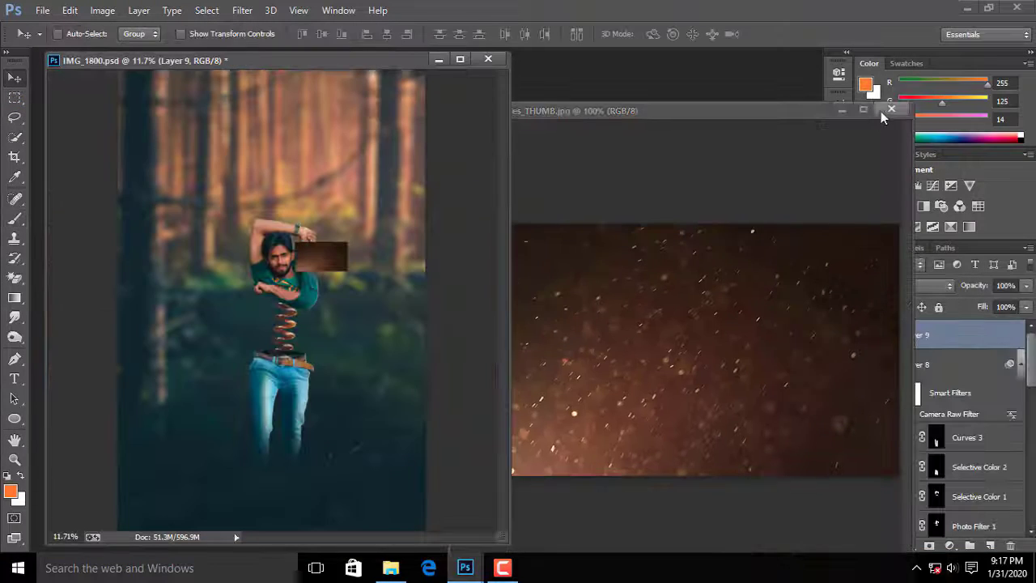
{"action": "left_click", "coordinate": [890, 109]}
{"action": "left_click_drag", "start_coordinate": [339, 60], "coordinate": [388, 53]}
Step: Set the dust layer to Screen, then rotate it, enlarge it, and place it over the man
{"action": "left_click", "coordinate": [907, 285]}
{"action": "left_click", "coordinate": [878, 127]}
{"action": "key", "text": "ctrl+plus"}
{"action": "key", "text": "ctrl+plus"}
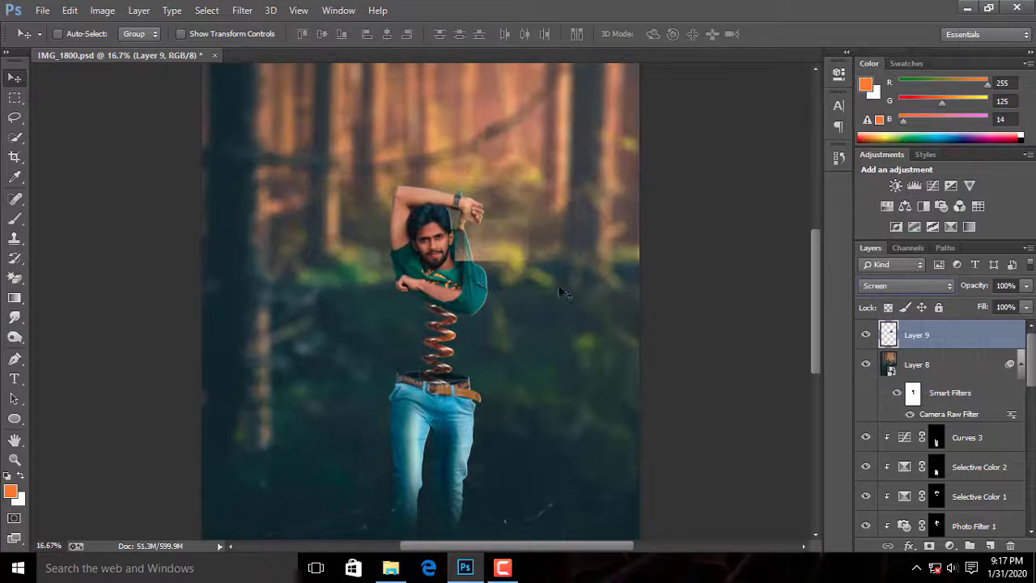
{"action": "key", "text": "ctrl+t"}
{"action": "left_click_drag", "start_coordinate": [564, 257], "coordinate": [495, 321]}
{"action": "left_click_drag", "start_coordinate": [514, 276], "coordinate": [856, 550]}
{"action": "left_click_drag", "start_coordinate": [648, 364], "coordinate": [400, 317]}
{"action": "key", "text": "Return"}
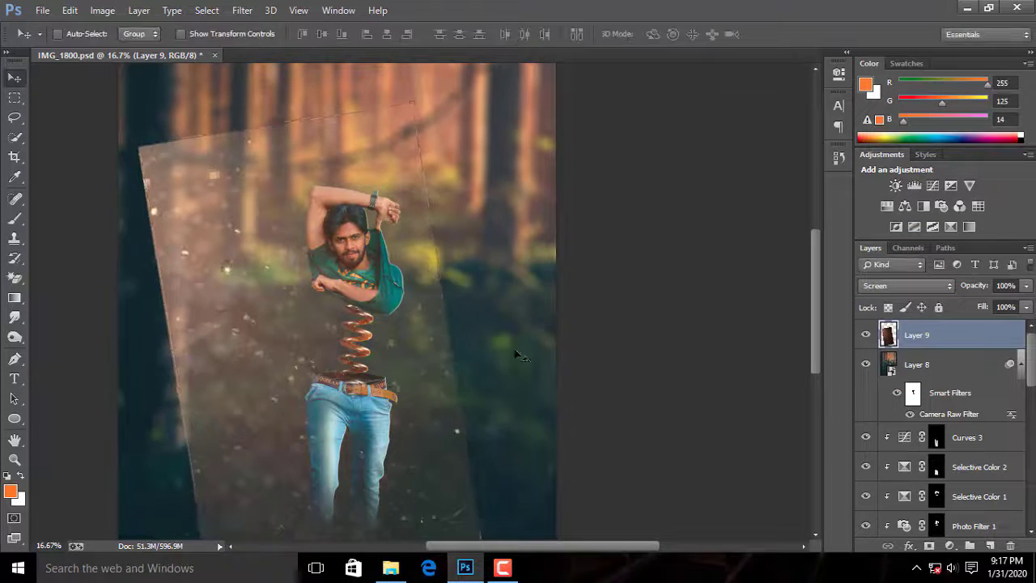
Step: Clip a Levels adjustment to the dust layer with input levels 35, 0.79 and 179
{"action": "key", "text": "ctrl+0"}
{"action": "left_click", "coordinate": [913, 186]}
{"action": "left_click", "coordinate": [707, 318]}
{"action": "mouse_move", "coordinate": [741, 220]}
{"action": "left_mouse_down"}
{"action": "mouse_move", "coordinate": [719, 222]}
{"action": "mouse_move", "coordinate": [732, 222]}
{"action": "left_mouse_up"}
{"action": "left_click_drag", "start_coordinate": [802, 220], "coordinate": [697, 221]}
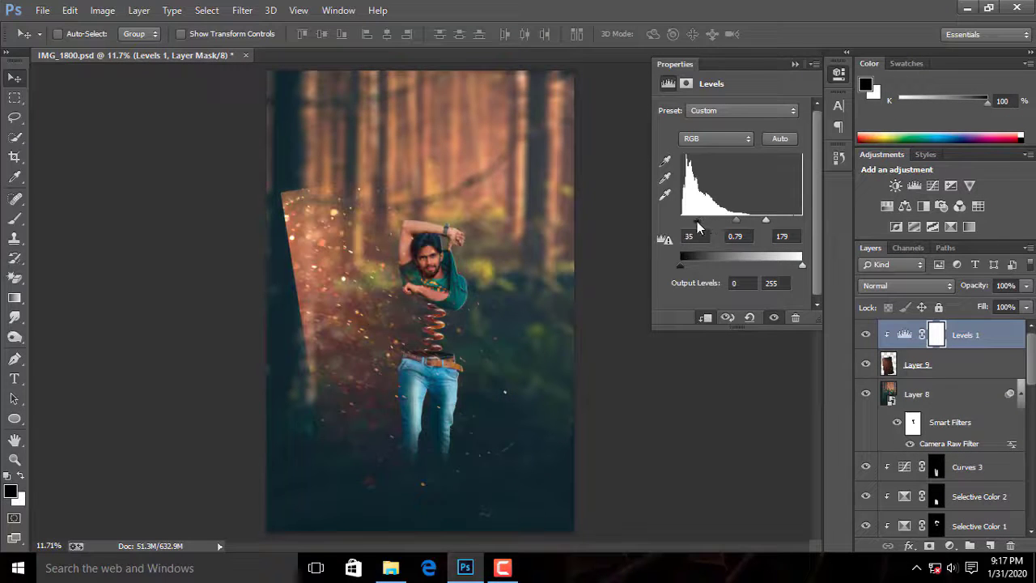
Step: Merge the Levels adjustment with the dust layer and set the merged layer's blend mode to Screen
{"action": "left_click", "coordinate": [795, 65]}
{"action": "left_click", "coordinate": [963, 360], "text": "ctrl"}
{"action": "right_click", "coordinate": [961, 361]}
{"action": "left_click", "coordinate": [741, 436]}
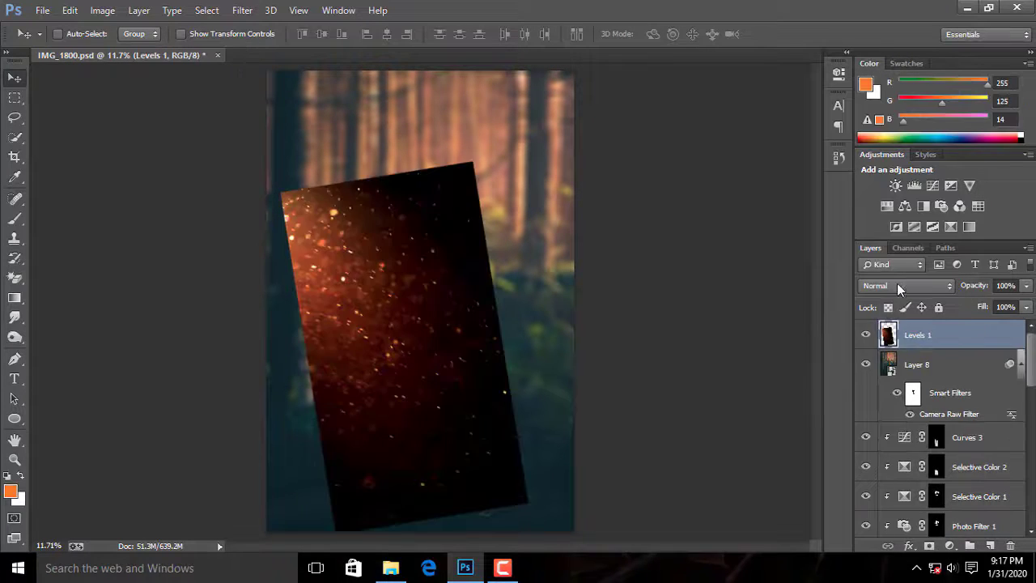
{"action": "left_click", "coordinate": [897, 286]}
{"action": "left_click", "coordinate": [888, 128]}
Step: Flip the dust layer vertically, scale it to about 180%, and shift it over the image's left side
{"action": "key", "text": "ctrl+t"}
{"action": "right_click", "coordinate": [506, 111]}
{"action": "left_click", "coordinate": [555, 355]}
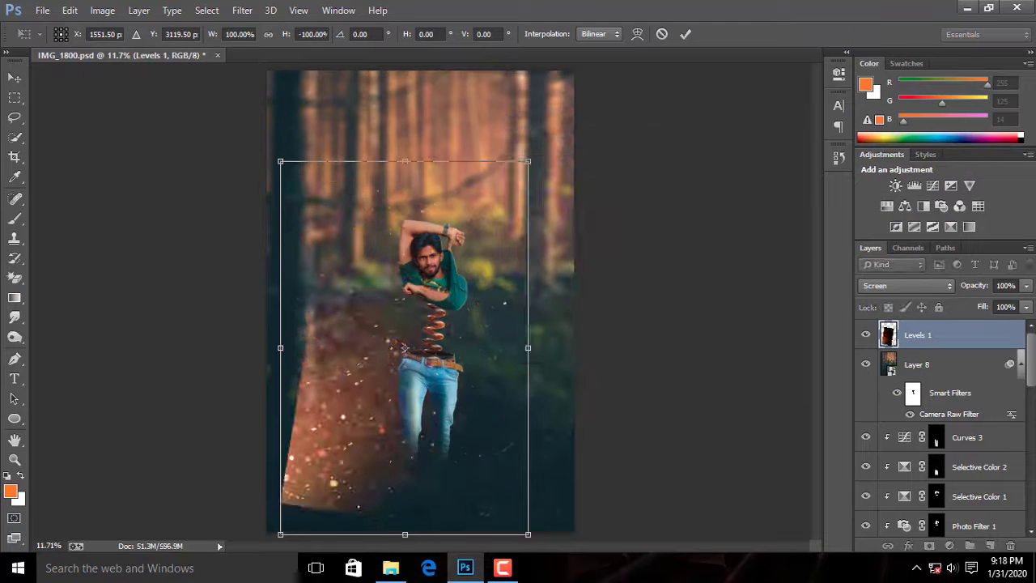
{"action": "left_click_drag", "start_coordinate": [505, 359], "coordinate": [430, 407]}
{"action": "left_click_drag", "start_coordinate": [457, 207], "coordinate": [595, 123]}
{"action": "left_click_drag", "start_coordinate": [409, 421], "coordinate": [309, 287]}
{"action": "left_click_drag", "start_coordinate": [348, 385], "coordinate": [343, 336]}
{"action": "key", "text": "Return"}
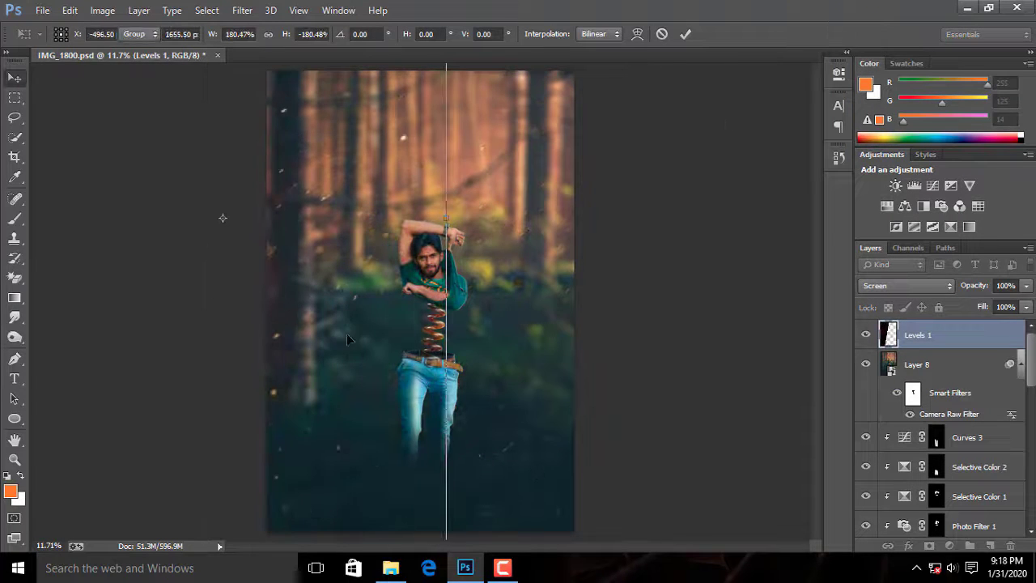
Step: Try a Motion Blur at 13° and 1031 pixels on the dust layer, cancel it, and delete the layer
{"action": "left_click", "coordinate": [242, 9]}
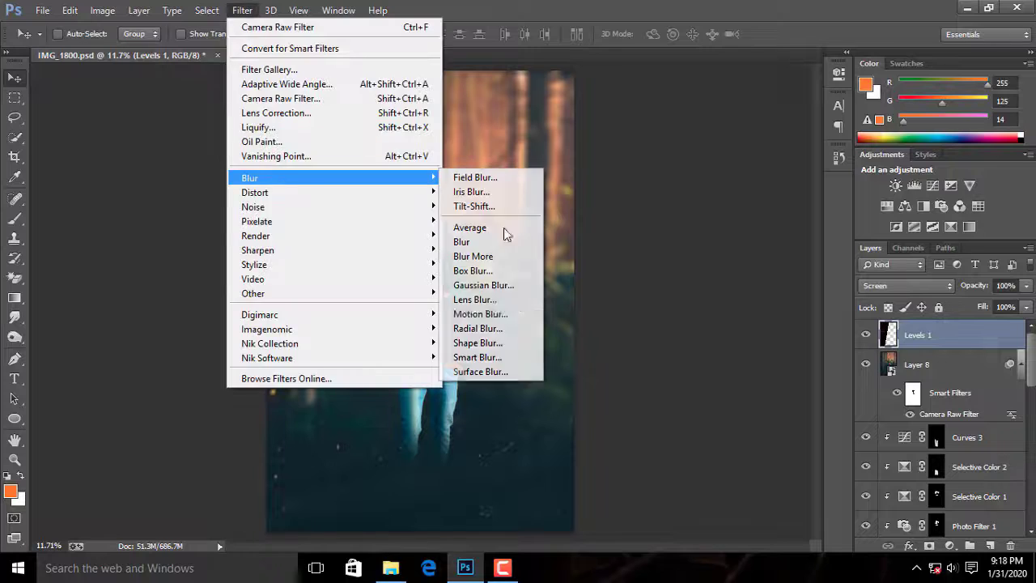
{"action": "left_click", "coordinate": [477, 312]}
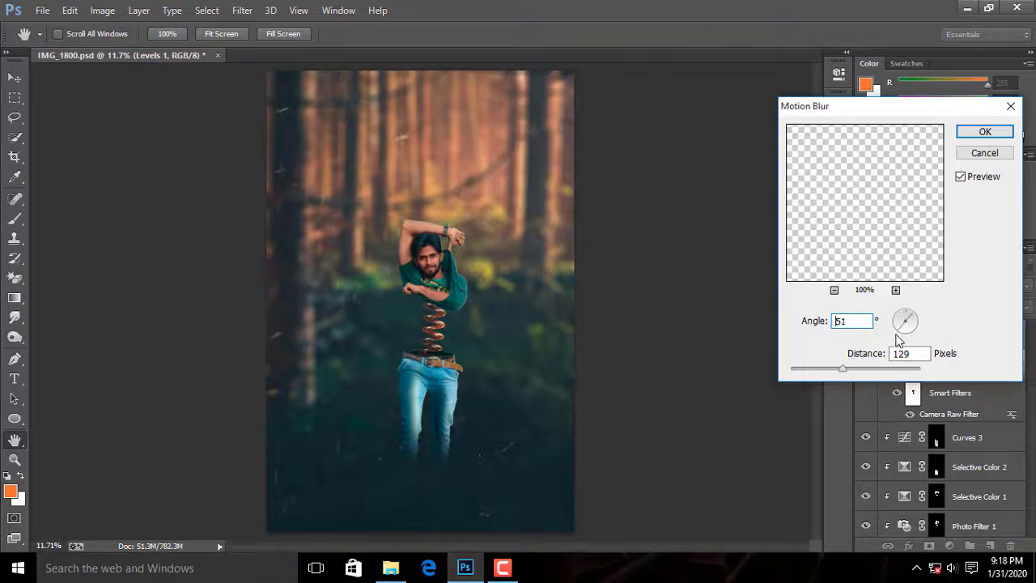
{"action": "left_click_drag", "start_coordinate": [841, 369], "coordinate": [897, 370]}
{"action": "left_click", "coordinate": [896, 331]}
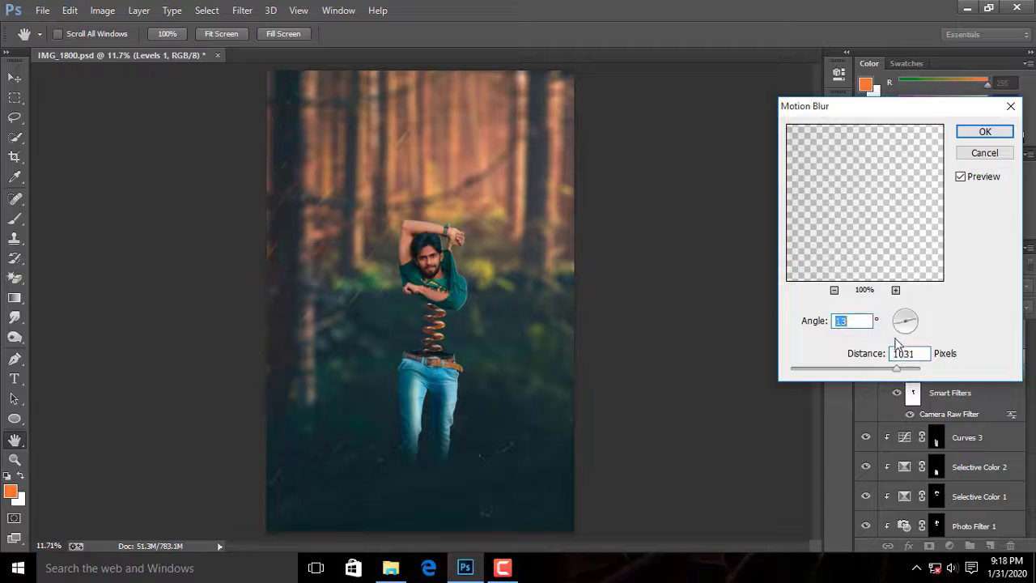
{"action": "left_click", "coordinate": [994, 153]}
{"action": "key", "text": "Delete"}
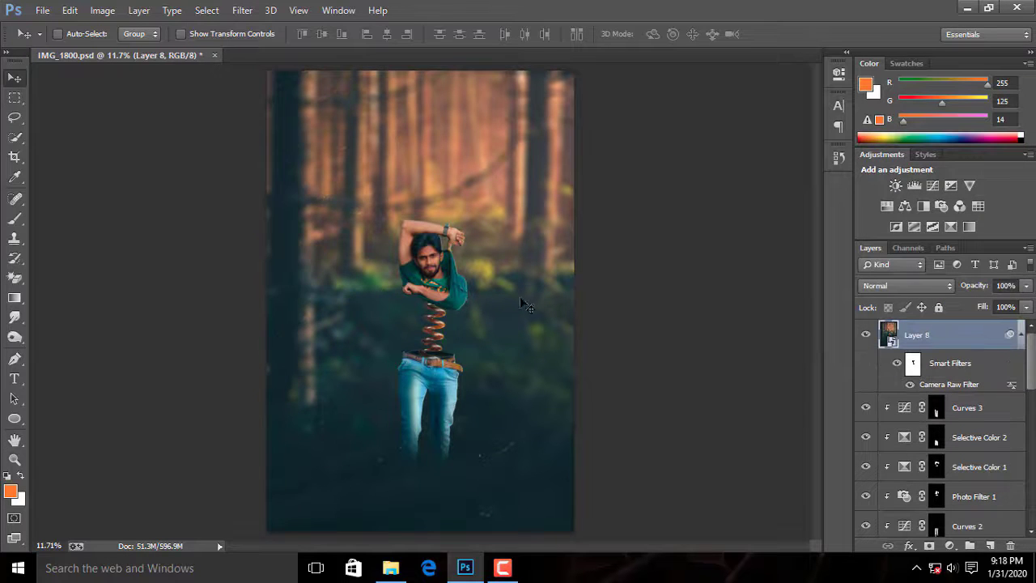
Step: Add a Selective Color adjustment layer, reducing Black in the Reds and setting the Yellows to Cyan -9 and Black -15
{"action": "key", "text": "ctrl+plus"}
{"action": "key", "text": "ctrl+plus"}
{"action": "key", "text": "ctrl+plus"}
{"action": "key", "text": "ctrl+plus"}
{"action": "key", "text": "ctrl+0"}
{"action": "key", "text": "ctrl+plus"}
{"action": "key", "text": "ctrl+plus"}
{"action": "key", "text": "ctrl+plus"}
{"action": "key", "text": "ctrl+plus"}
{"action": "key", "text": "ctrl+plus"}
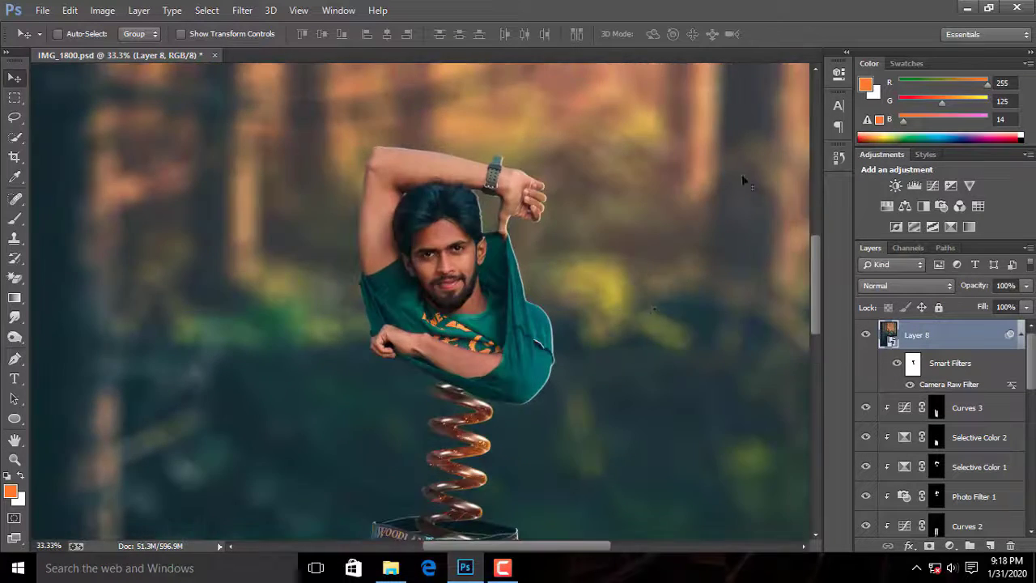
{"action": "key", "text": "ctrl+plus"}
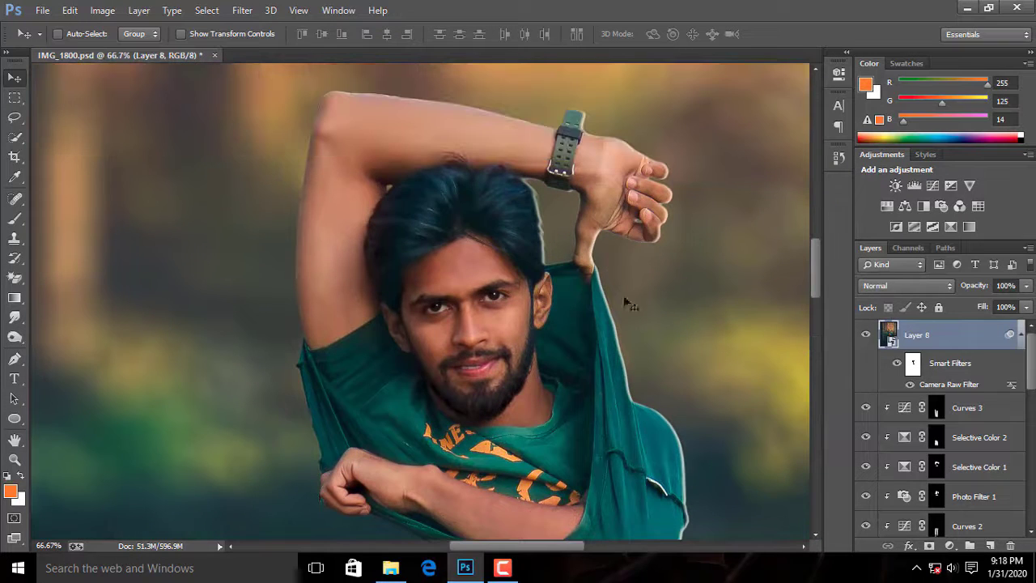
{"action": "left_click", "coordinate": [950, 228]}
{"action": "left_click", "coordinate": [745, 131]}
{"action": "left_click", "coordinate": [716, 147]}
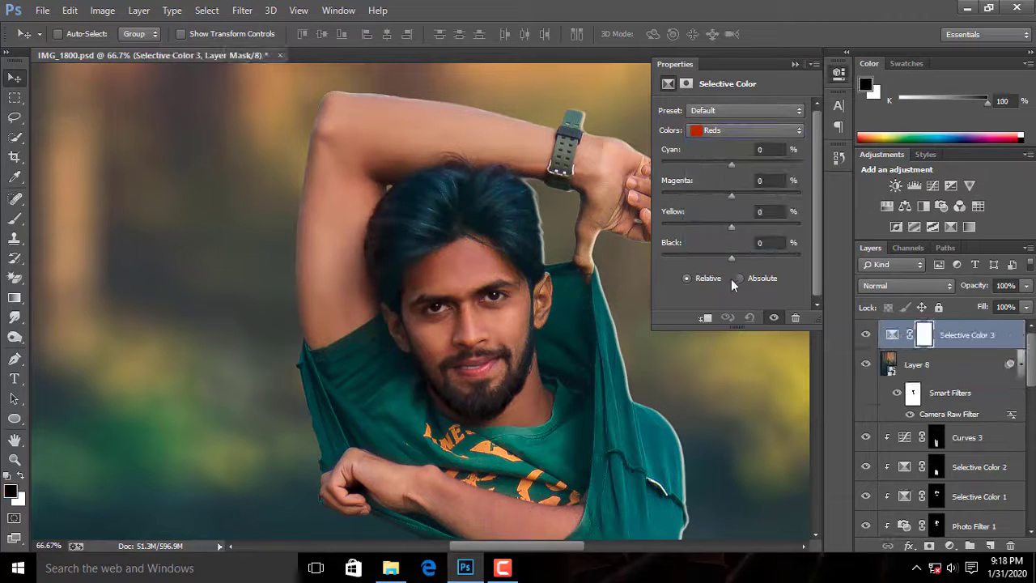
{"action": "left_click_drag", "start_coordinate": [732, 258], "coordinate": [713, 258]}
{"action": "left_click", "coordinate": [728, 130]}
{"action": "left_click", "coordinate": [724, 144]}
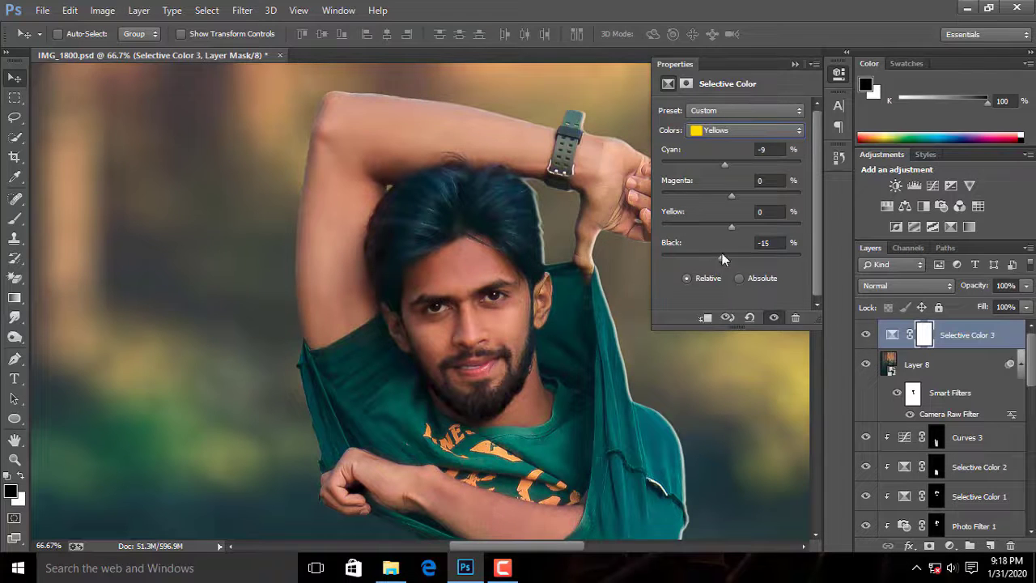
Step: Compare the image with and without the new Selective Color adjustment
{"action": "left_click", "coordinate": [794, 64]}
{"action": "key", "text": "ctrl+minus"}
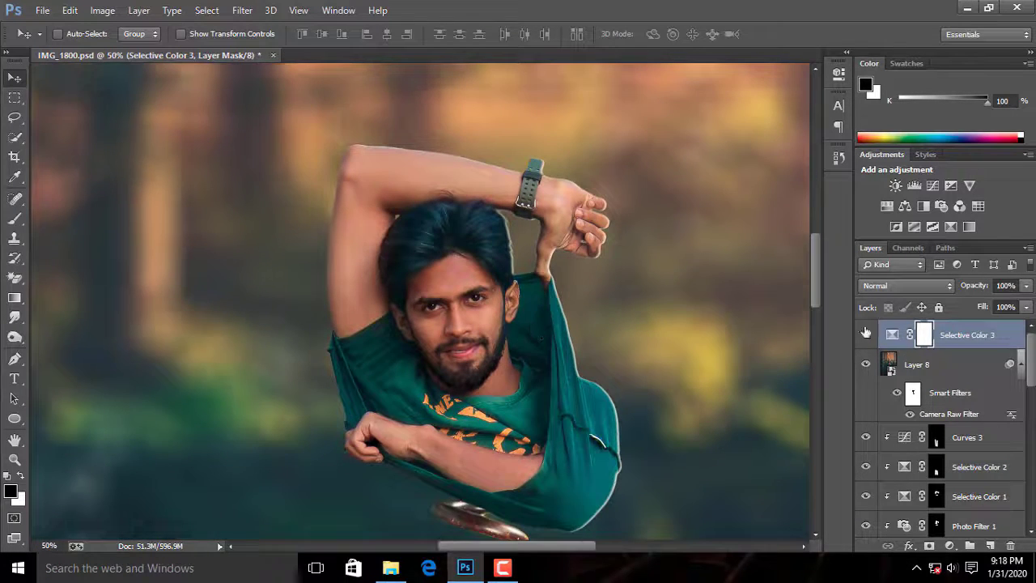
{"action": "key", "text": "ctrl+0"}
{"action": "left_click", "coordinate": [863, 336]}
{"action": "left_click", "coordinate": [863, 337]}
{"action": "key", "text": "ctrl+plus"}
{"action": "key", "text": "ctrl+plus"}
{"action": "key", "text": "ctrl+plus"}
{"action": "scroll", "coordinate": [585, 330], "scroll_direction": "up", "scroll_amount": 4}
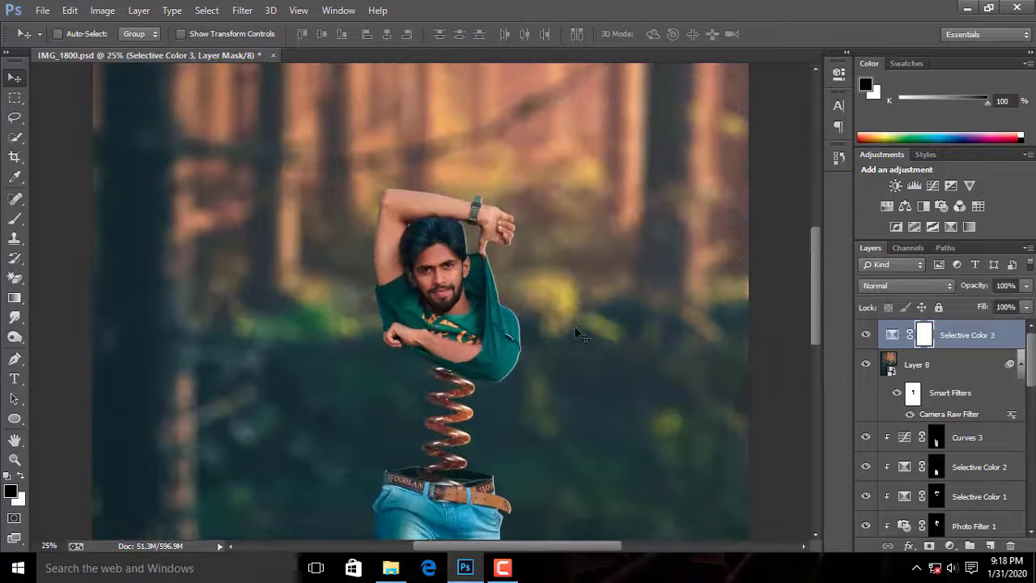
Step: Invert the new Selective Color layer's mask to black
{"action": "key", "text": "i"}
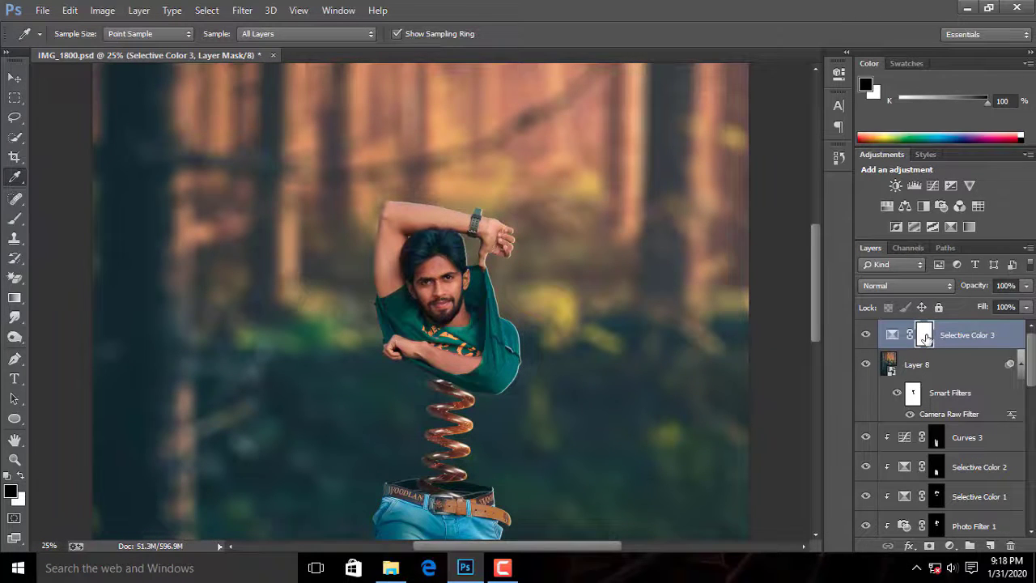
{"action": "key", "text": "ctrl+i"}
{"action": "key", "text": "ctrl+plus"}
{"action": "key", "text": "ctrl+plus"}
Step: Paint white with a 100 px brush on the Selective Color mask over the man's face, arms and hands
{"action": "left_click", "coordinate": [14, 218]}
{"action": "key", "text": "bracketright"}
{"action": "key", "text": "bracketright"}
{"action": "key", "text": "bracketright"}
{"action": "key", "text": "bracketright"}
{"action": "key", "text": "ctrl+plus"}
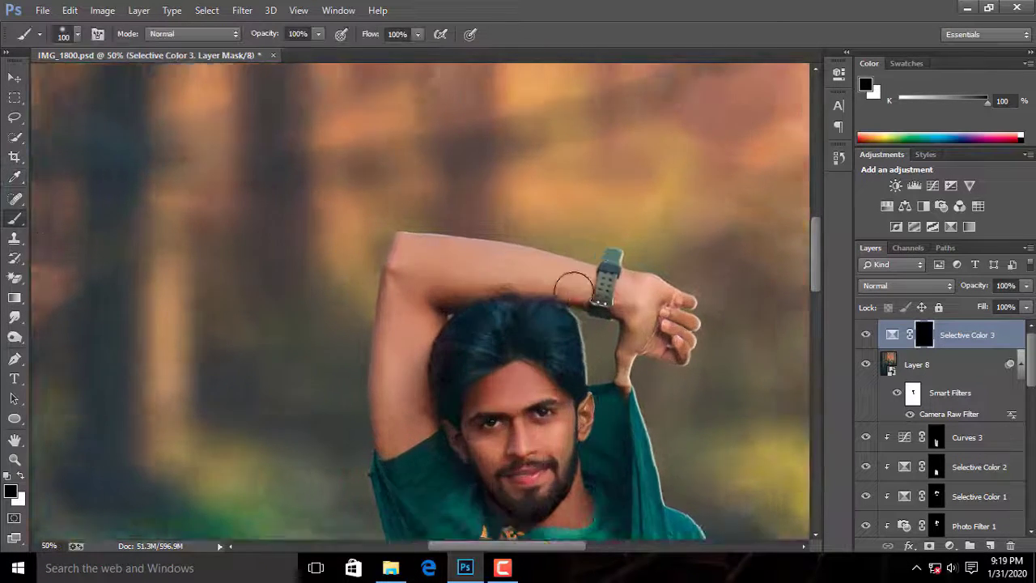
{"action": "key", "text": "ctrl+plus"}
{"action": "key", "text": "bracketleft"}
{"action": "left_click", "coordinate": [22, 476]}
{"action": "key", "text": "bracketright"}
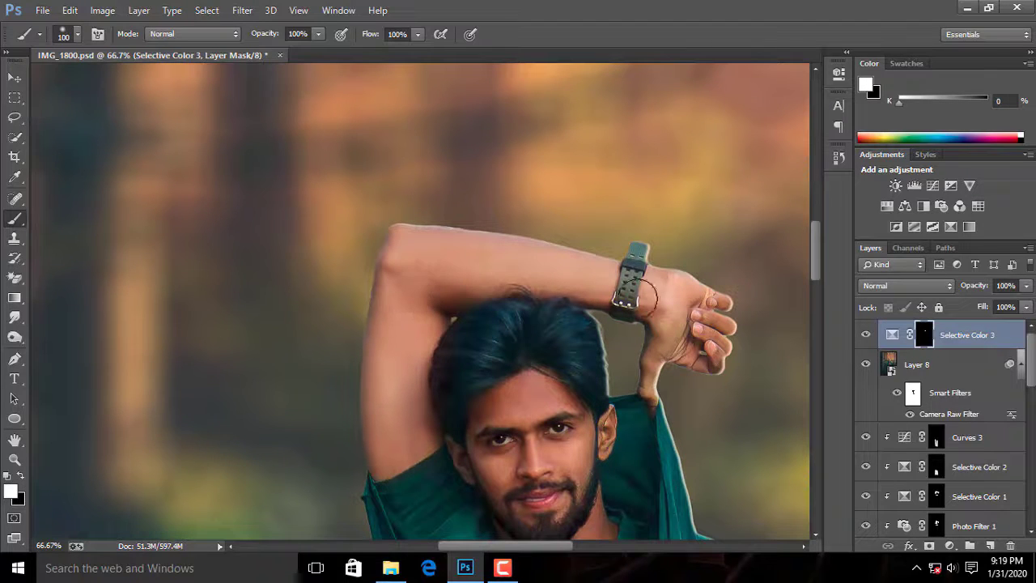
{"action": "left_click_drag", "start_coordinate": [595, 446], "coordinate": [535, 280]}
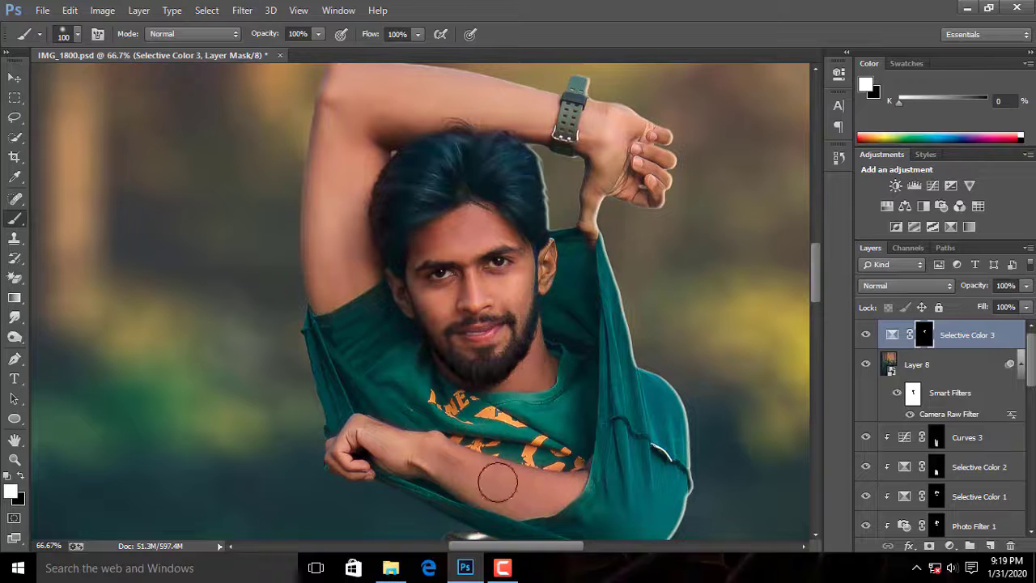
{"action": "key", "text": "ctrl+0"}
{"action": "left_click", "coordinate": [865, 336]}
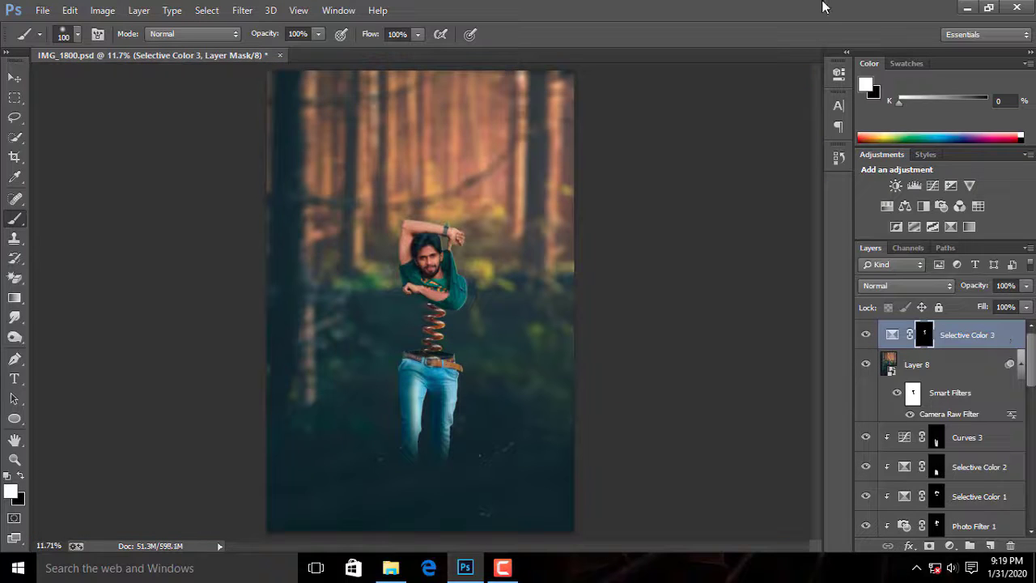
Step: Try another Selective Color layer with the Blacks at Yellow 4 and Cyan 0, and delete it
{"action": "left_click", "coordinate": [969, 226]}
{"action": "left_click", "coordinate": [745, 130]}
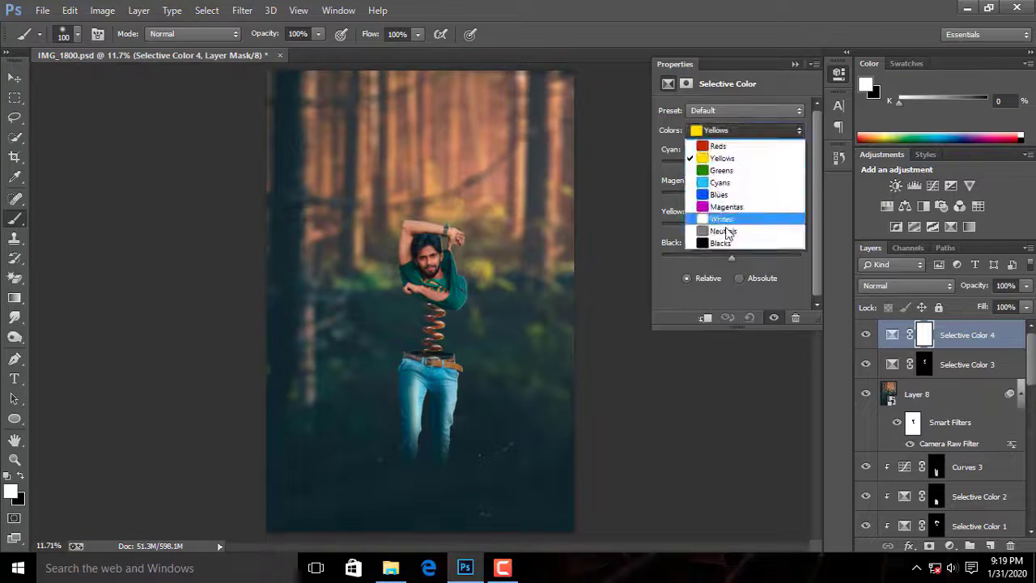
{"action": "left_click", "coordinate": [735, 233]}
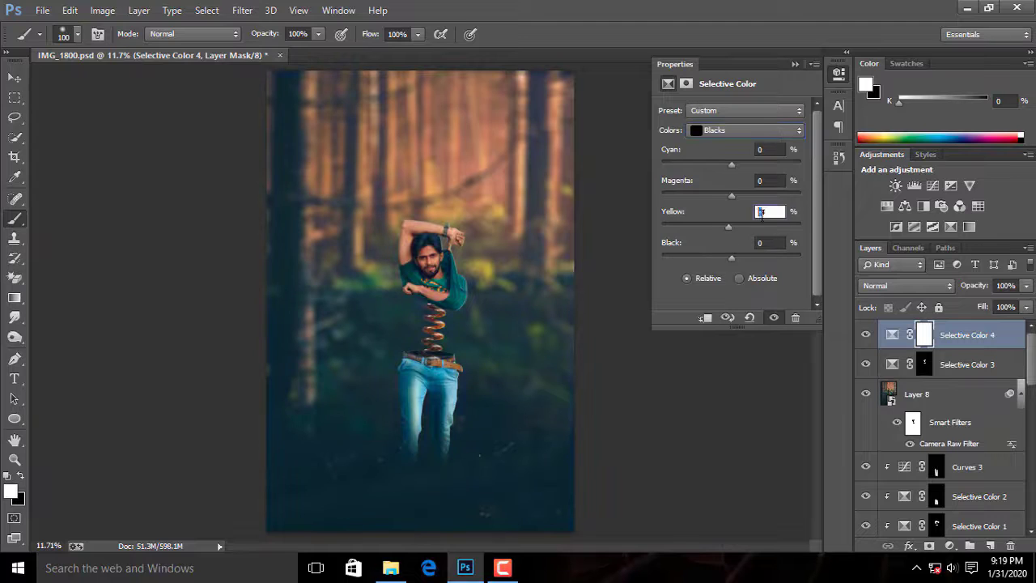
{"action": "left_click_drag", "start_coordinate": [741, 195], "coordinate": [713, 172]}
{"action": "double_click", "coordinate": [770, 151]}
{"action": "type", "text": "00"}
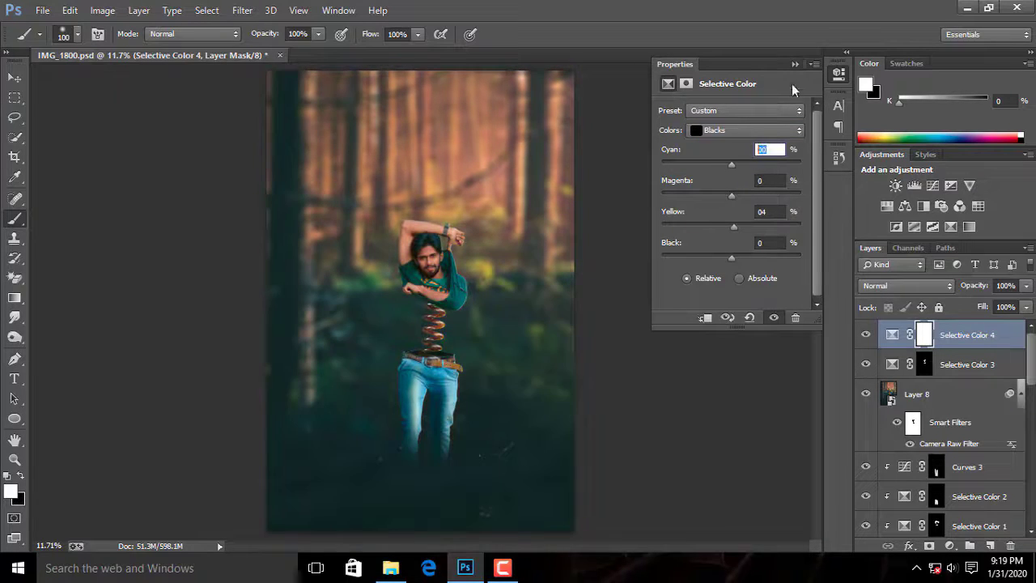
{"action": "left_click", "coordinate": [794, 64]}
{"action": "key", "text": "Delete"}
Step: Add a Curves adjustment layer with a midtone anchor and a shadow point at Input 63 on the RGB curve
{"action": "left_click", "coordinate": [932, 186]}
{"action": "left_click_drag", "start_coordinate": [745, 198], "coordinate": [718, 228]}
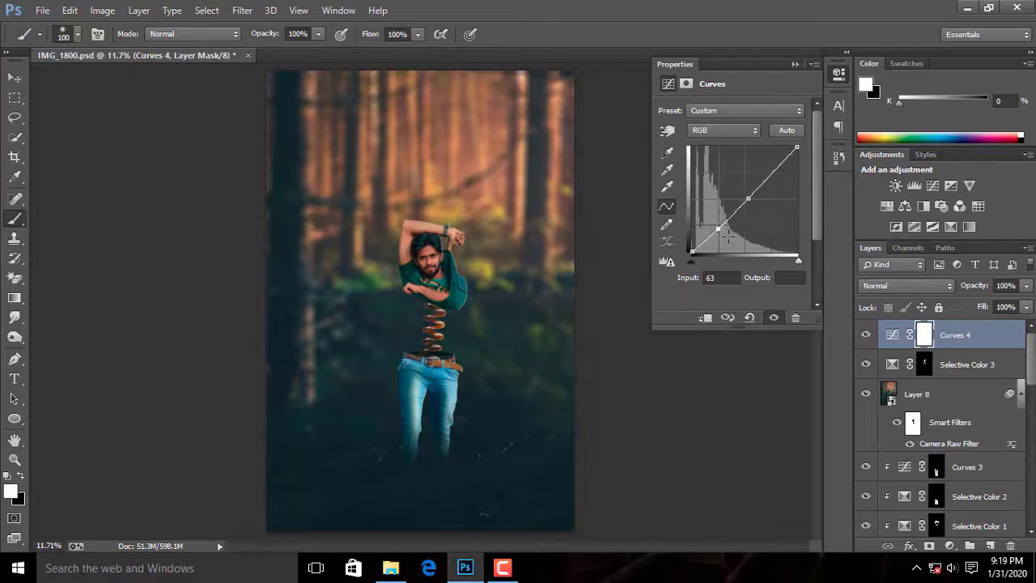
{"action": "left_click", "coordinate": [795, 64]}
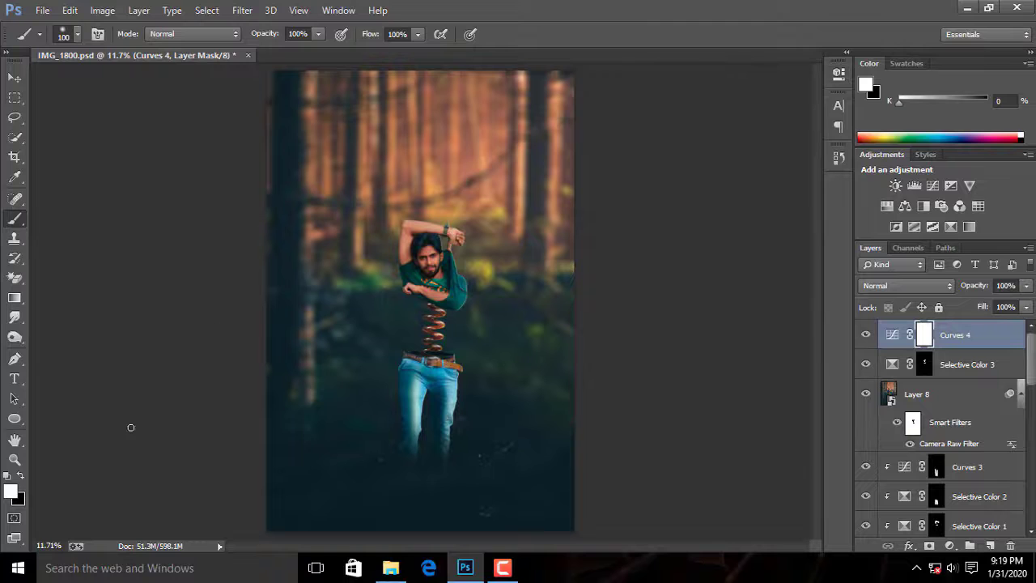
Step: Stamp all visible layers into a new top layer and blend it in Soft Light mode at 14% opacity
{"action": "left_click", "coordinate": [14, 460]}
{"action": "left_click", "coordinate": [433, 271]}
{"action": "left_click", "coordinate": [432, 267]}
{"action": "left_click", "coordinate": [432, 266]}
{"action": "left_click", "coordinate": [448, 34]}
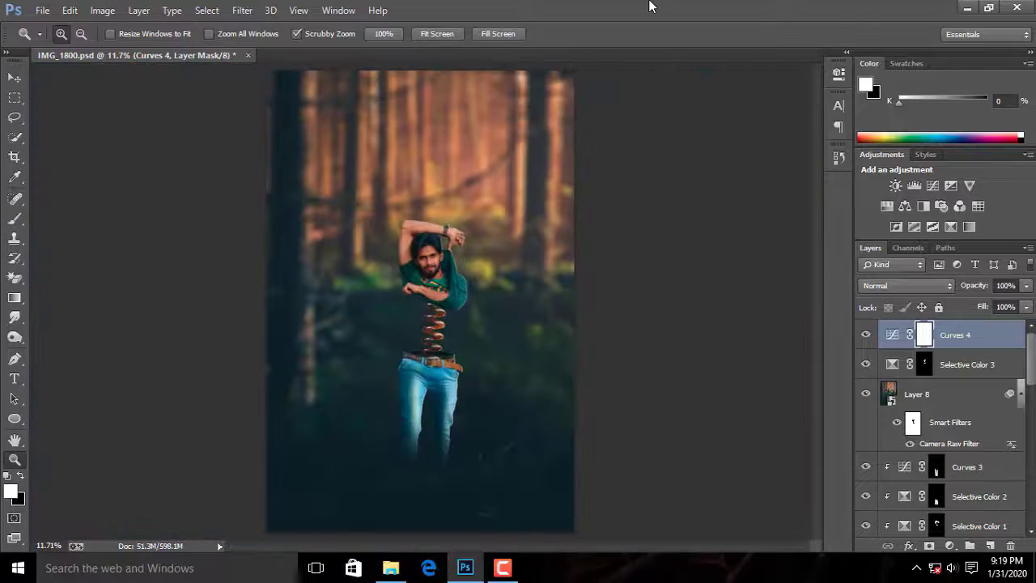
{"action": "key", "text": "ctrl+shift+alt+e"}
{"action": "left_click", "coordinate": [922, 286]}
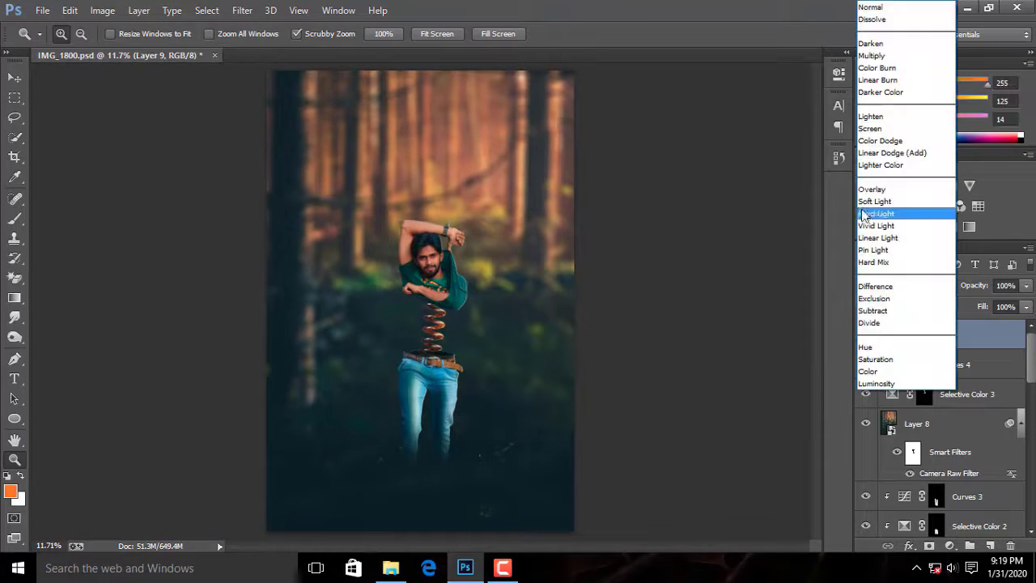
{"action": "left_click", "coordinate": [869, 202]}
{"action": "left_click", "coordinate": [930, 289]}
{"action": "left_click", "coordinate": [980, 290]}
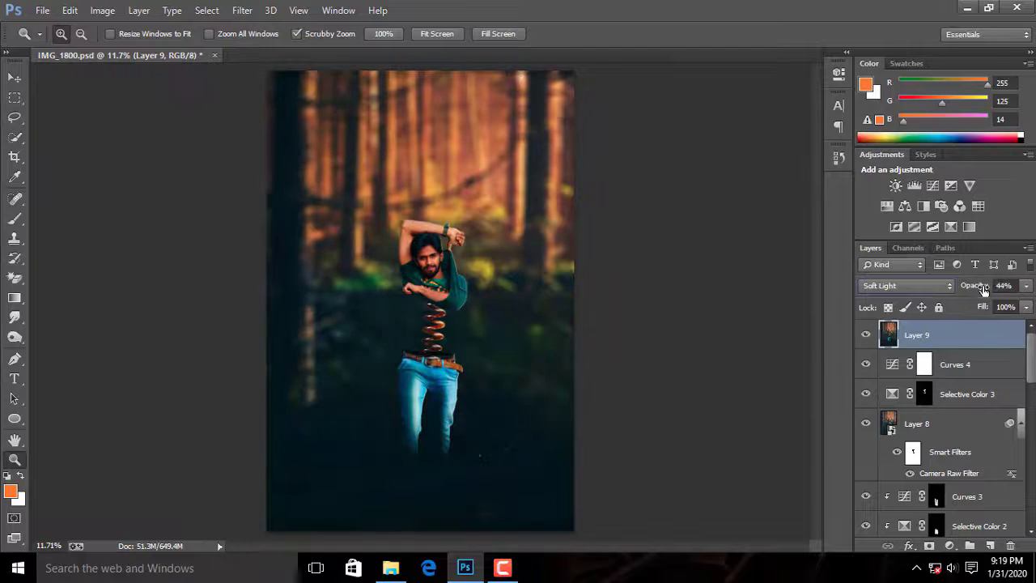
{"action": "left_click_drag", "start_coordinate": [983, 290], "coordinate": [971, 291]}
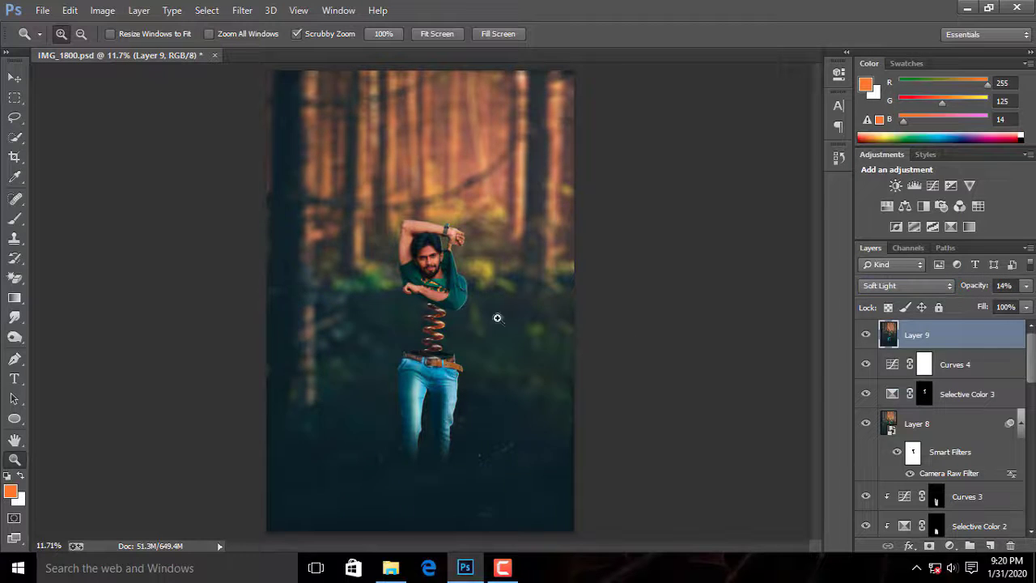
Step: Examine the Soft Light blend on the man's face and raised arm up close
{"action": "left_click", "coordinate": [434, 267]}
{"action": "left_click", "coordinate": [436, 275]}
{"action": "left_click", "coordinate": [438, 287]}
{"action": "left_click", "coordinate": [437, 289]}
{"action": "left_click", "coordinate": [436, 288]}
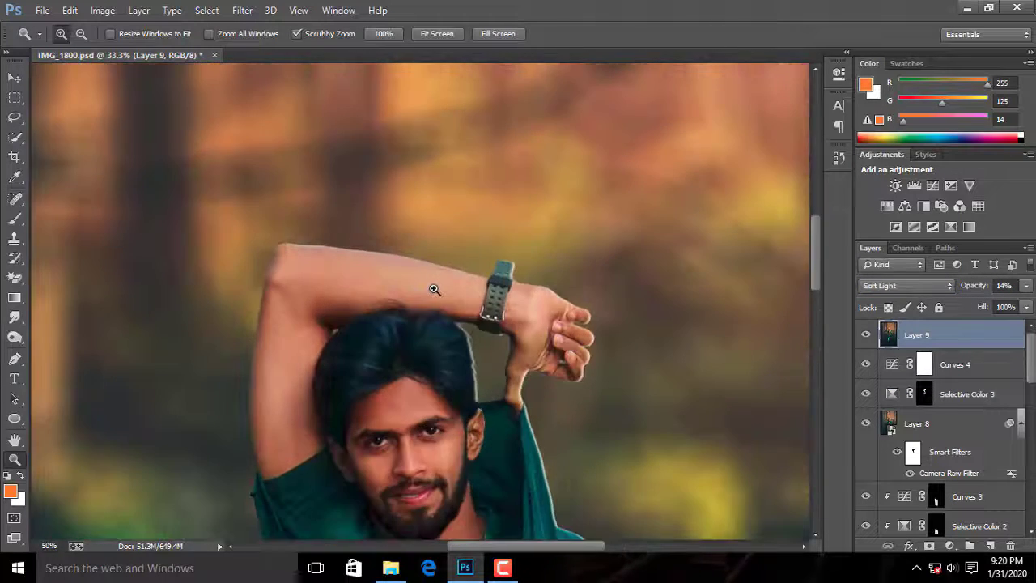
{"action": "scroll", "coordinate": [432, 283], "scroll_direction": "down", "scroll_amount": 1}
{"action": "left_click", "coordinate": [437, 34]}
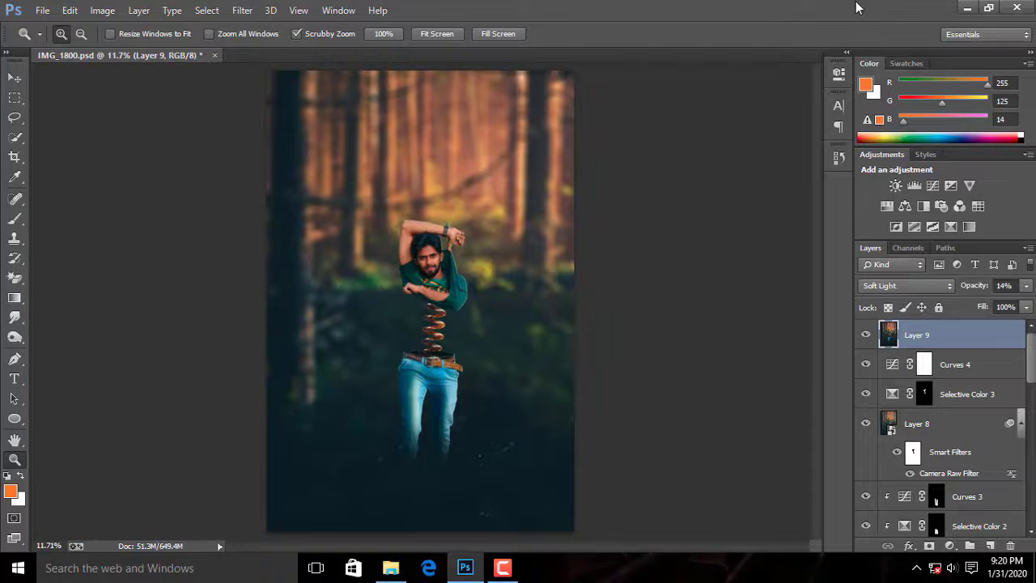
Step: Stamp the visible layers into another new top layer and convert it to a smart object
{"action": "key", "text": "ctrl+shift+alt+e"}
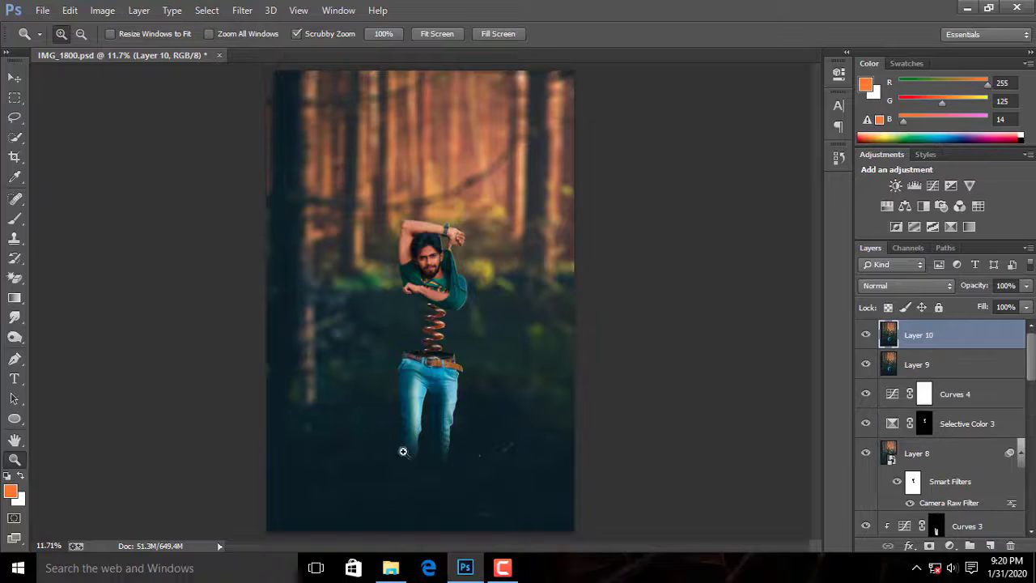
{"action": "left_click", "coordinate": [428, 445]}
{"action": "left_click", "coordinate": [438, 445]}
{"action": "left_click", "coordinate": [438, 441]}
{"action": "left_click", "coordinate": [429, 421]}
{"action": "left_click", "coordinate": [408, 392]}
{"action": "left_click", "coordinate": [387, 364]}
{"action": "left_click", "coordinate": [383, 361]}
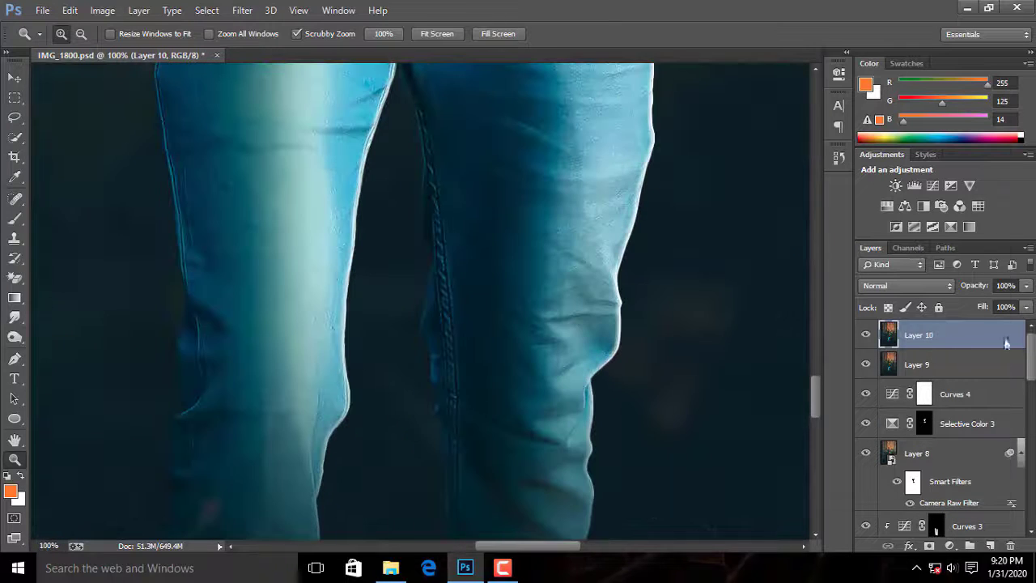
{"action": "right_click", "coordinate": [1006, 340]}
{"action": "left_click", "coordinate": [715, 190]}
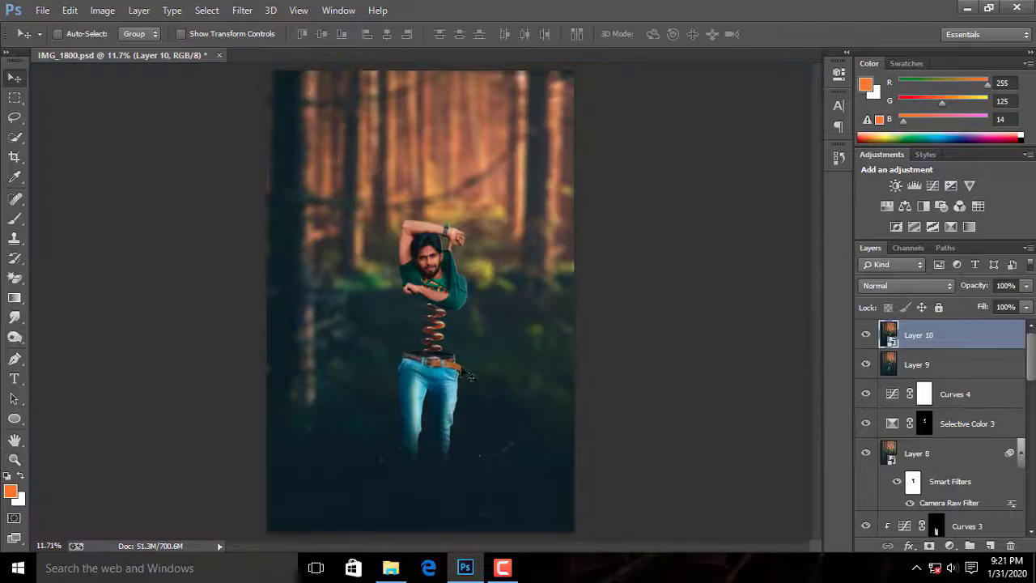
Step: Apply a low-radius Gaussian Blur smart filter to the stamped smart object and invert its filter mask to black
{"action": "key", "text": "ctrl+plus"}
{"action": "key", "text": "ctrl+plus"}
{"action": "key", "text": "ctrl+plus"}
{"action": "key", "text": "ctrl+plus"}
{"action": "key", "text": "ctrl+plus"}
{"action": "left_click", "coordinate": [243, 11]}
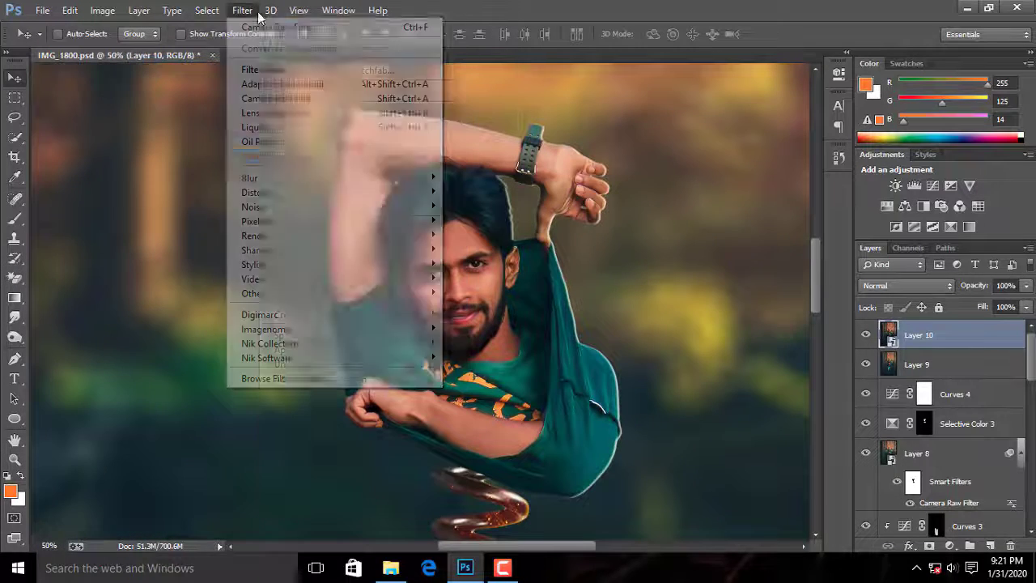
{"action": "mouse_move", "coordinate": [254, 173]}
{"action": "left_click", "coordinate": [485, 286]}
{"action": "left_click_drag", "start_coordinate": [879, 333], "coordinate": [832, 334]}
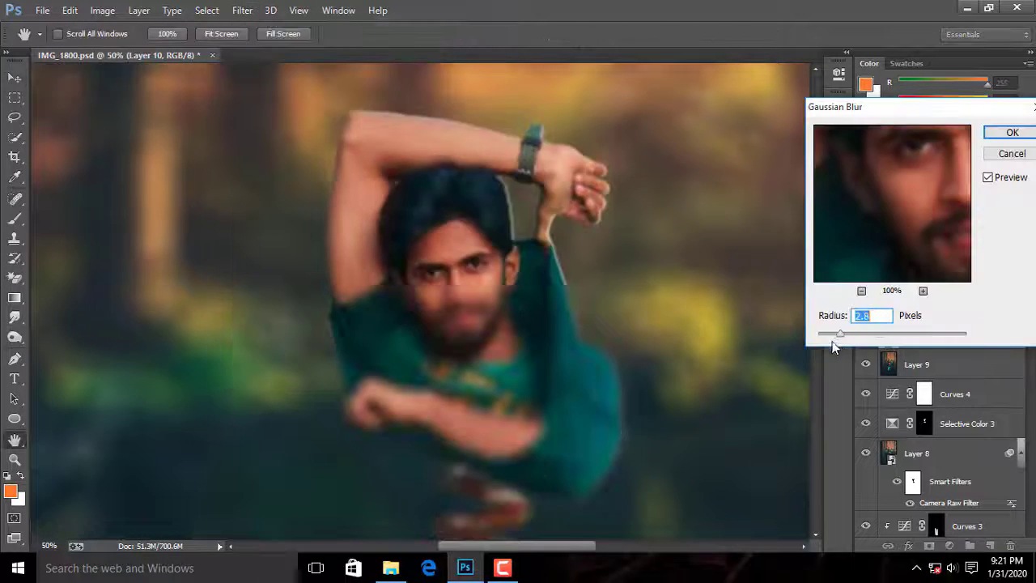
{"action": "left_click", "coordinate": [1012, 132]}
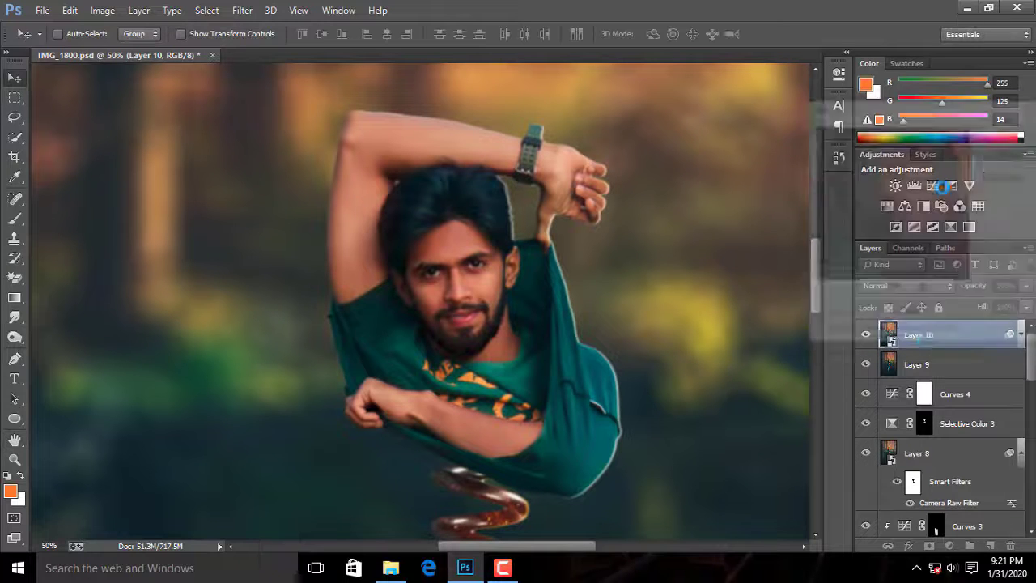
{"action": "left_click", "coordinate": [914, 368]}
{"action": "key", "text": "ctrl+i"}
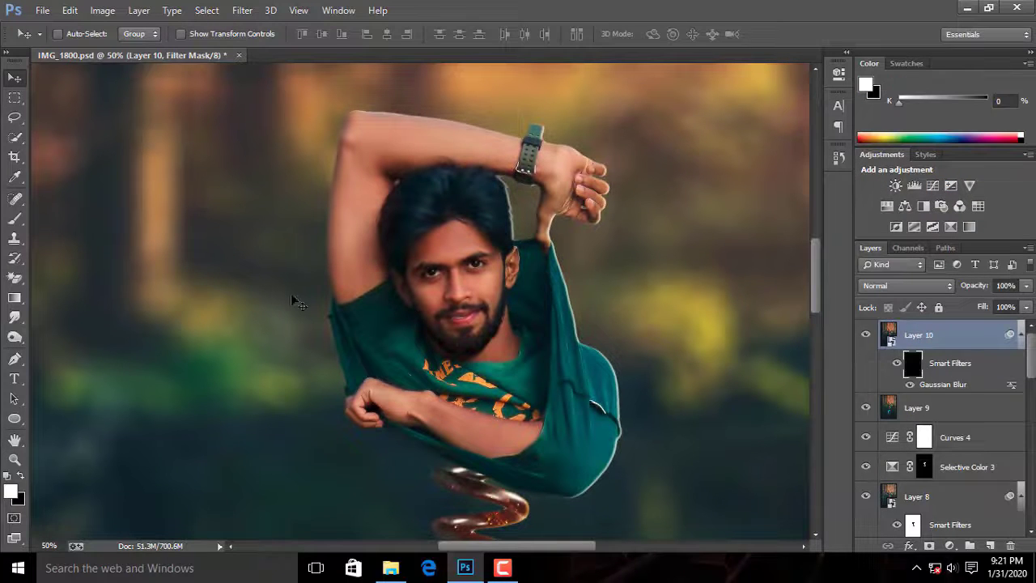
Step: Paint white with a 50 px brush on the Gaussian Blur filter mask along the edges of the arms, shirt and spring
{"action": "key", "text": "ctrl+plus"}
{"action": "left_click", "coordinate": [14, 218]}
{"action": "scroll", "coordinate": [324, 284], "scroll_direction": "up", "scroll_amount": 2}
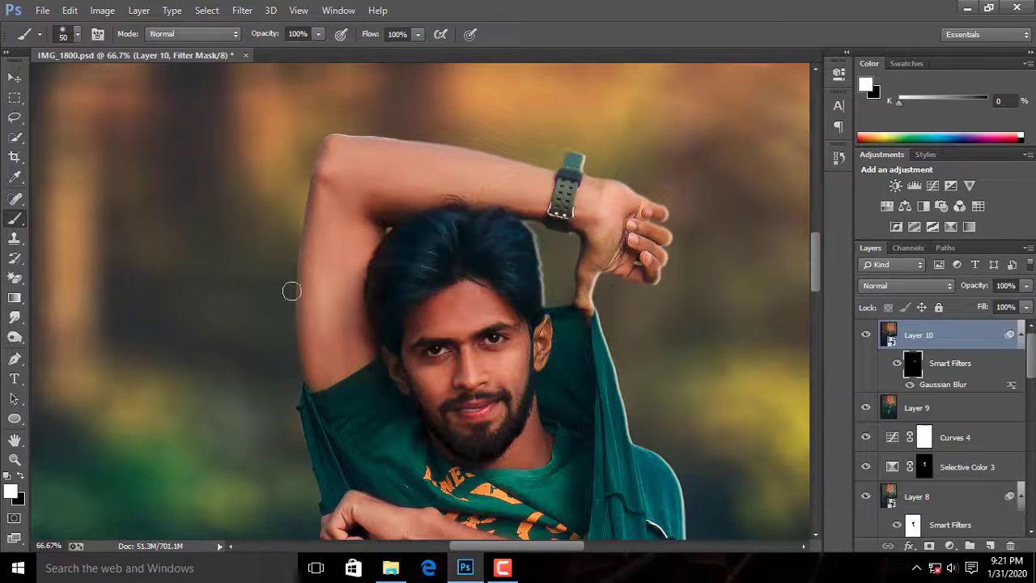
{"action": "left_click_drag", "start_coordinate": [347, 399], "coordinate": [388, 152]}
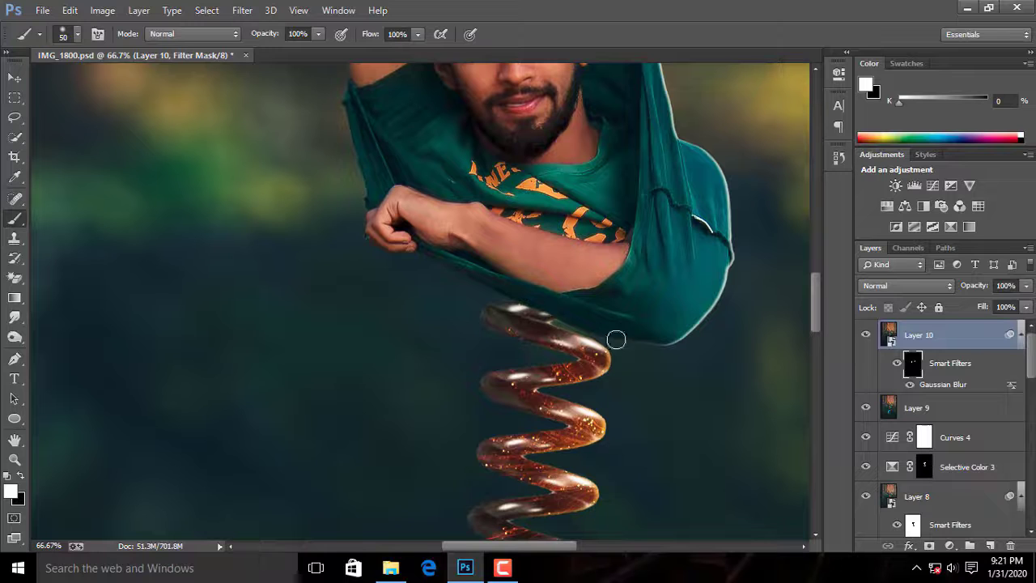
{"action": "left_click_drag", "start_coordinate": [659, 235], "coordinate": [581, 434]}
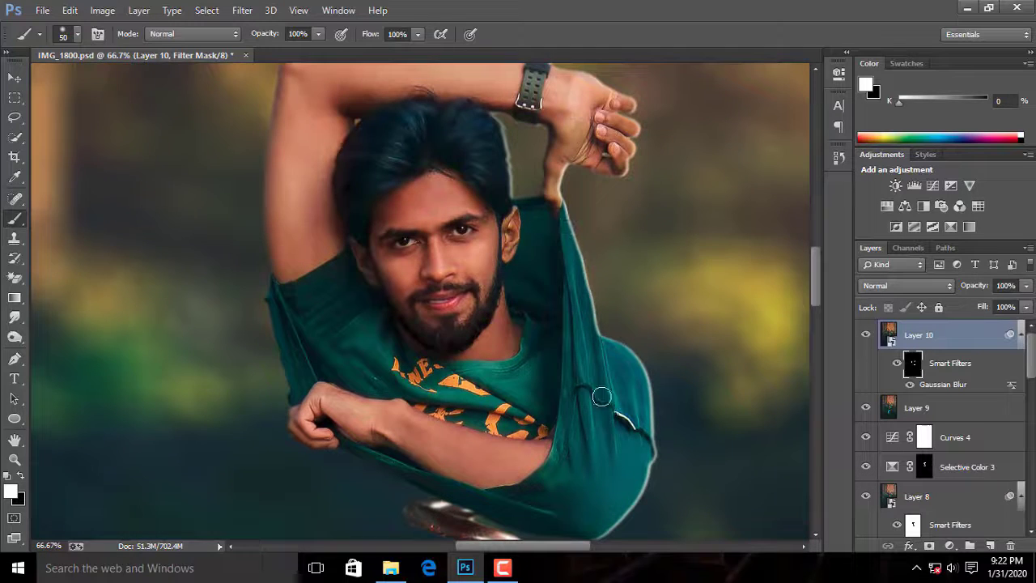
{"action": "left_click_drag", "start_coordinate": [503, 485], "coordinate": [508, 174]}
{"action": "left_click_drag", "start_coordinate": [447, 91], "coordinate": [465, 252]}
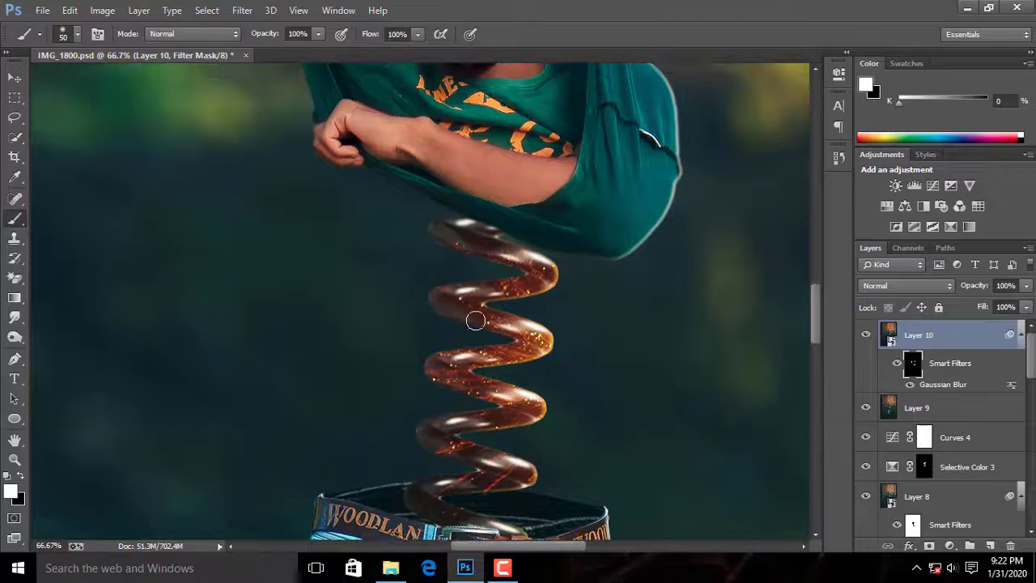
{"action": "left_click_drag", "start_coordinate": [439, 422], "coordinate": [463, 253]}
Step: Paint white with a 60 px brush on the Gaussian Blur filter mask along the edges of the waistband and jeans
{"action": "key", "text": "bracketright"}
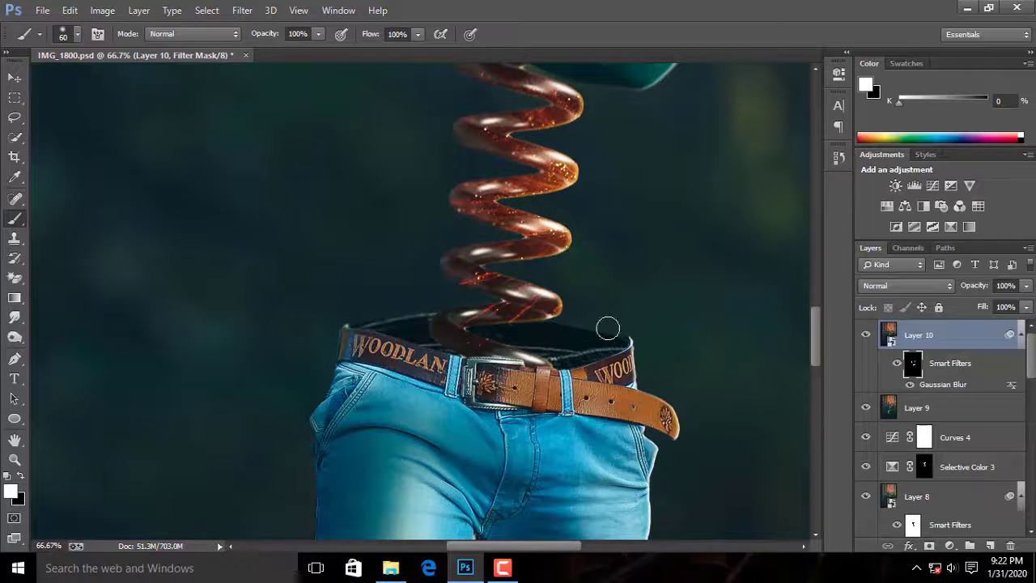
{"action": "left_click_drag", "start_coordinate": [554, 403], "coordinate": [554, 210]}
{"action": "left_click_drag", "start_coordinate": [339, 438], "coordinate": [385, 215]}
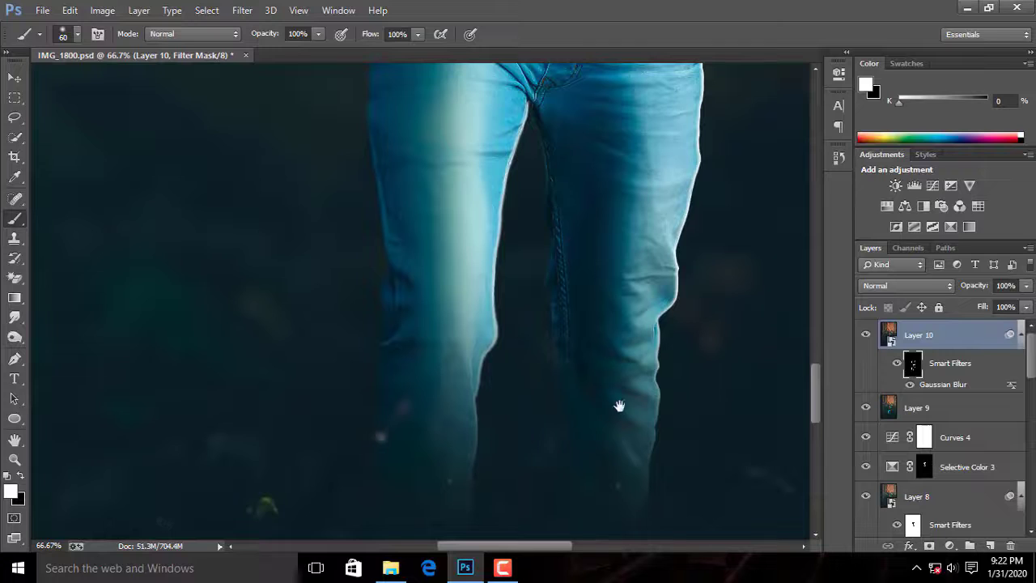
{"action": "left_click_drag", "start_coordinate": [743, 91], "coordinate": [644, 204]}
{"action": "left_click_drag", "start_coordinate": [600, 115], "coordinate": [587, 300]}
{"action": "left_click_drag", "start_coordinate": [603, 281], "coordinate": [615, 133]}
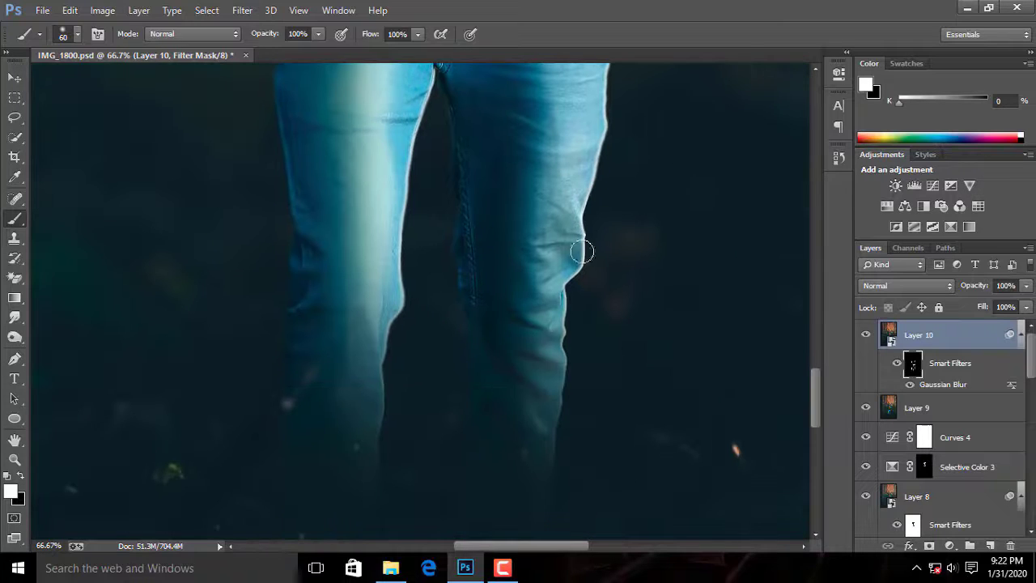
{"action": "key", "text": "ctrl+0"}
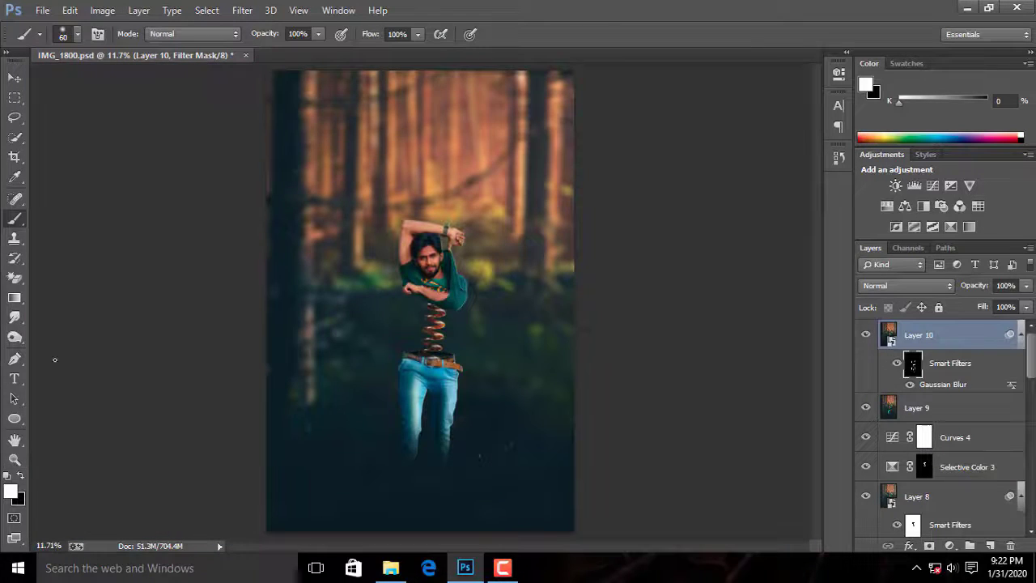
Step: Check the softened edges around the man's upper body and stamp the visible layers into a new top layer
{"action": "key", "text": "ctrl+plus"}
{"action": "key", "text": "ctrl+plus"}
{"action": "key", "text": "ctrl+plus"}
{"action": "key", "text": "ctrl+plus"}
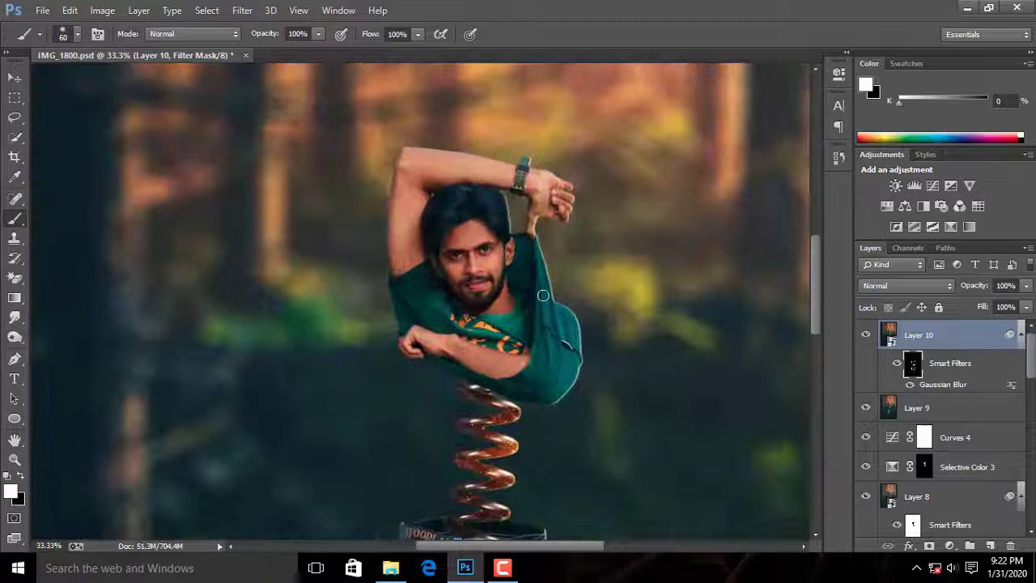
{"action": "key", "text": "ctrl+0"}
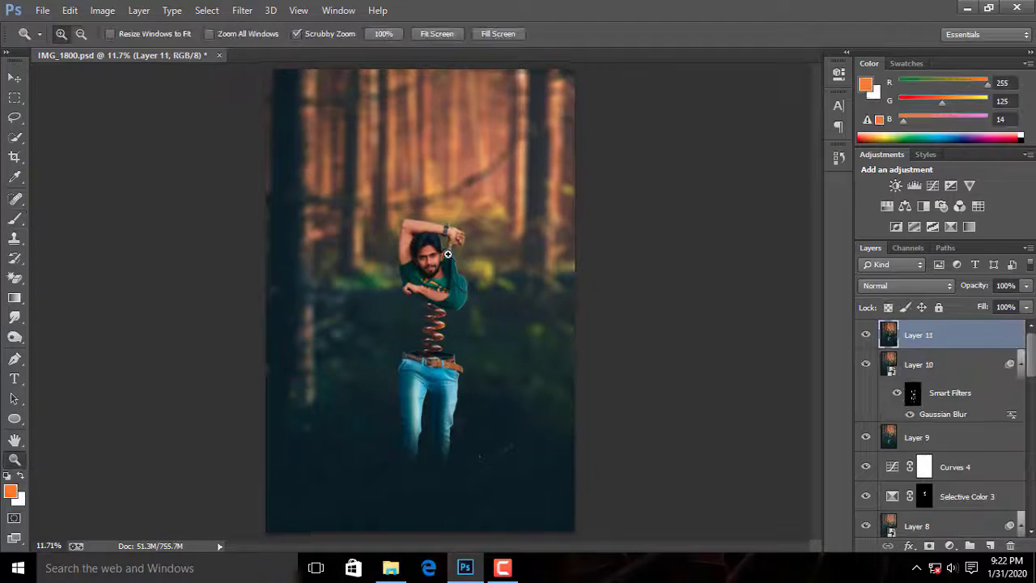
Step: Smooth the forehead and facial skin with the Smudge tool at 9% strength, using 60 px and 45 px brush sizes
{"action": "left_click_drag", "start_coordinate": [307, 275], "coordinate": [331, 275]}
{"action": "left_click", "coordinate": [346, 279]}
{"action": "scroll", "coordinate": [367, 301], "scroll_direction": "up", "scroll_amount": 4}
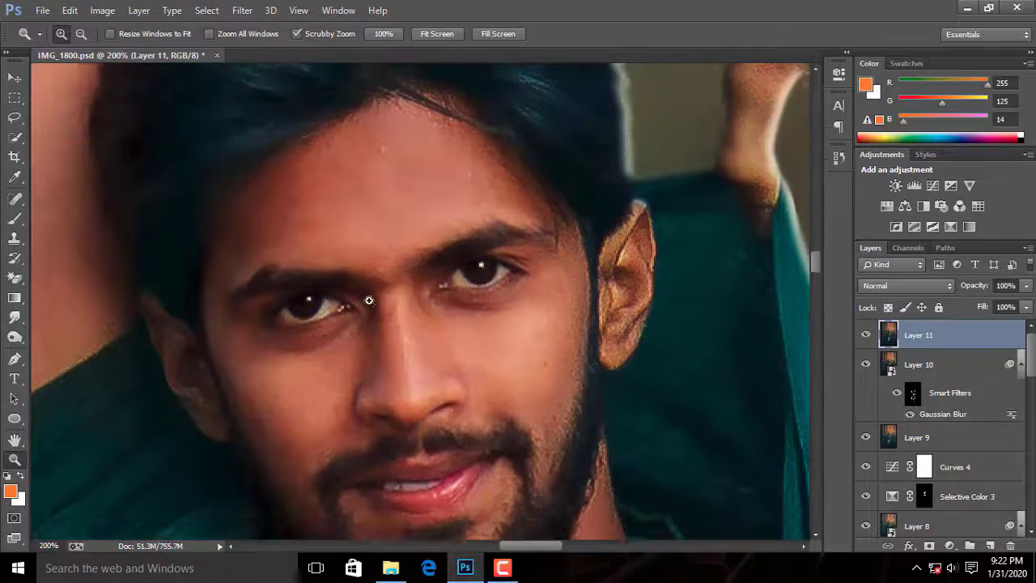
{"action": "left_click", "coordinate": [14, 317]}
{"action": "key", "text": "bracketleft"}
{"action": "key", "text": "bracketleft"}
{"action": "key", "text": "bracketleft"}
{"action": "key", "text": "bracketleft"}
{"action": "key", "text": "bracketleft"}
{"action": "key", "text": "bracketleft"}
{"action": "key", "text": "bracketleft"}
{"action": "key", "text": "bracketleft"}
{"action": "key", "text": "bracketleft"}
{"action": "key", "text": "bracketleft"}
{"action": "key", "text": "bracketleft"}
{"action": "key", "text": "bracketleft"}
{"action": "key", "text": "bracketleft"}
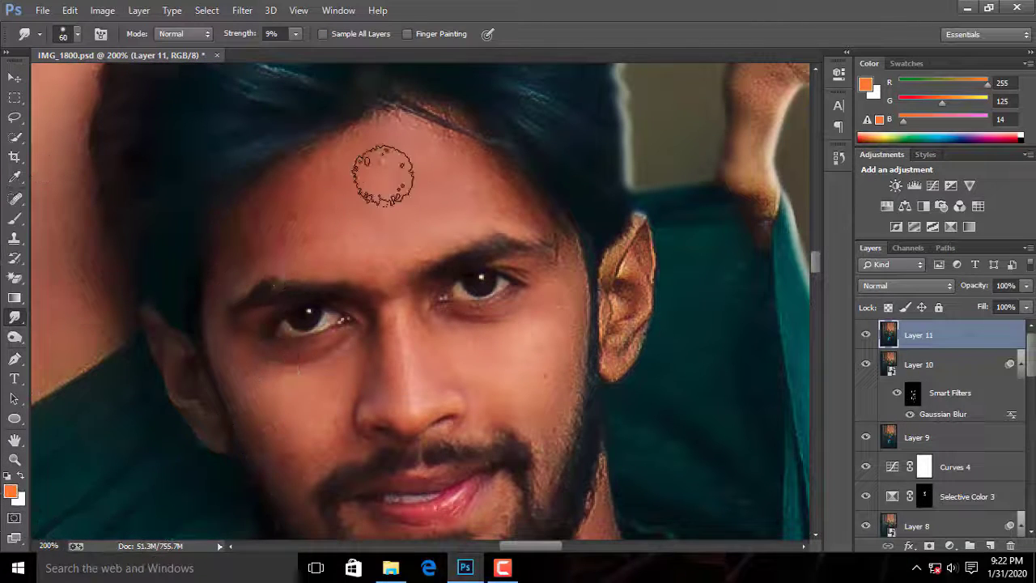
{"action": "key", "text": "bracketright"}
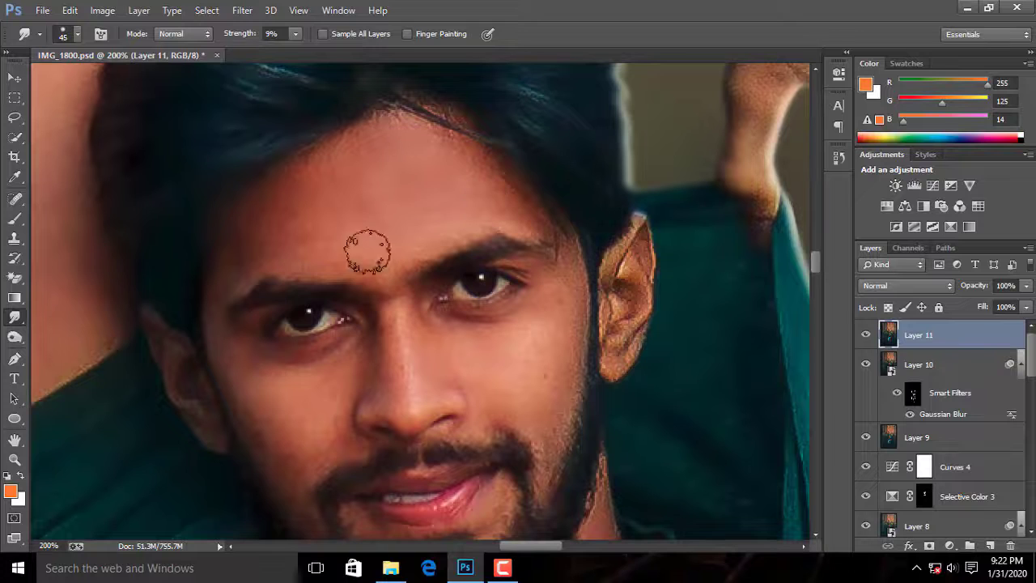
{"action": "scroll", "coordinate": [401, 311], "scroll_direction": "down", "scroll_amount": 1}
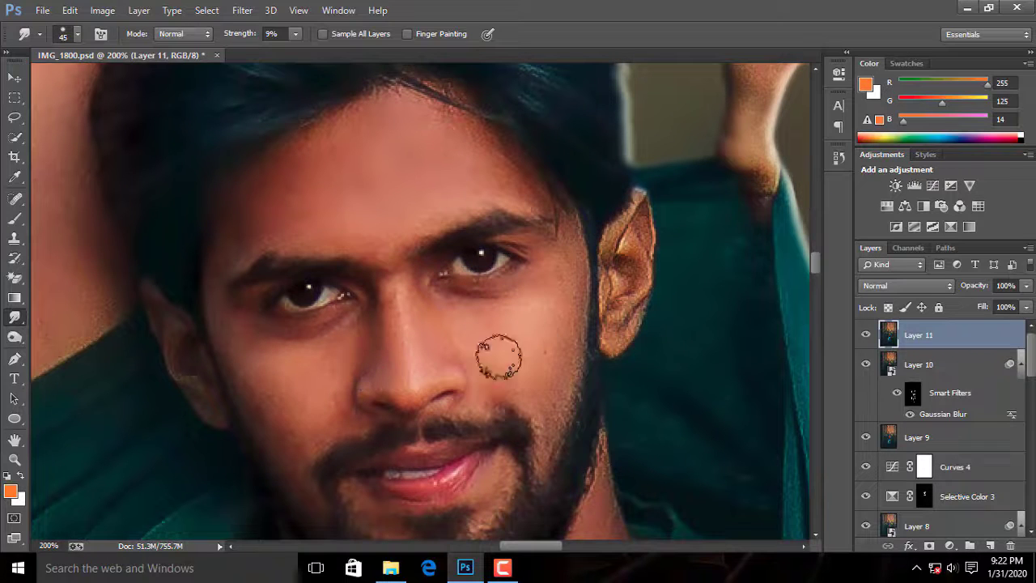
Step: Remove the small dark spot on the man's cheek with a 30 px Content-Aware Spot Healing Brush
{"action": "left_click", "coordinate": [13, 196]}
{"action": "left_click", "coordinate": [90, 196]}
{"action": "key", "text": "bracketleft"}
{"action": "key", "text": "bracketleft"}
{"action": "key", "text": "bracketleft"}
{"action": "key", "text": "bracketleft"}
{"action": "key", "text": "bracketleft"}
{"action": "key", "text": "bracketleft"}
{"action": "key", "text": "bracketleft"}
{"action": "scroll", "coordinate": [447, 362], "scroll_direction": "down", "scroll_amount": 3}
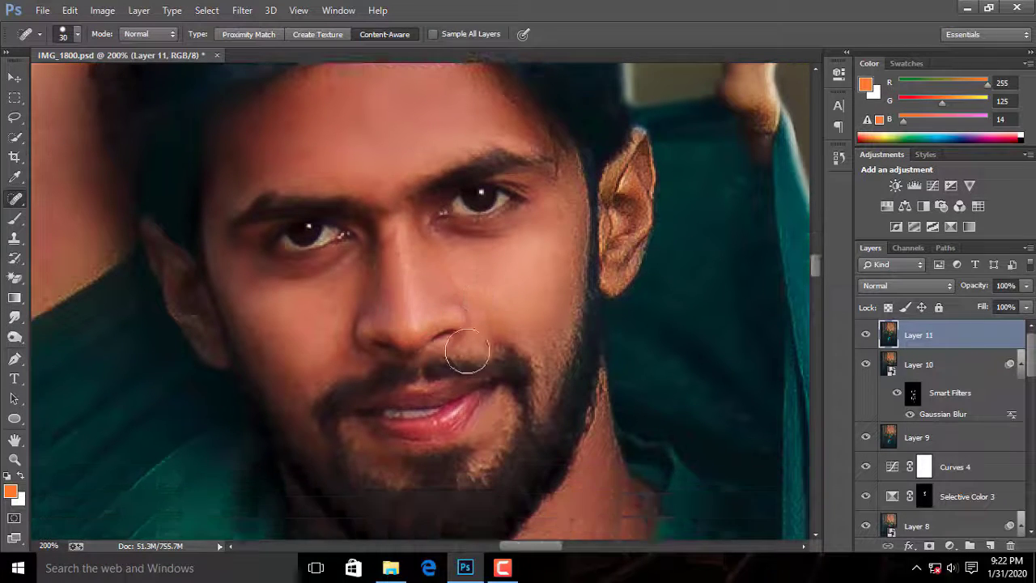
Step: Smooth the cheek and neck skin with the Smudge tool at 9% strength, reducing the brush from 45 to 40 px
{"action": "scroll", "coordinate": [486, 344], "scroll_direction": "up", "scroll_amount": 2}
{"action": "right_click", "coordinate": [16, 318]}
{"action": "left_click", "coordinate": [80, 348]}
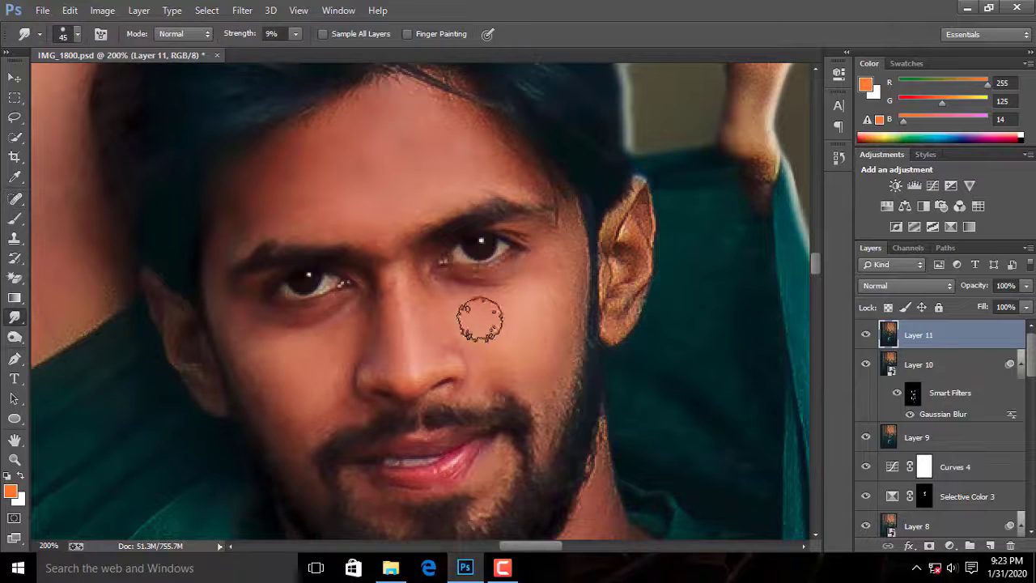
{"action": "left_click_drag", "start_coordinate": [522, 424], "coordinate": [554, 98]}
{"action": "key", "text": "bracketleft"}
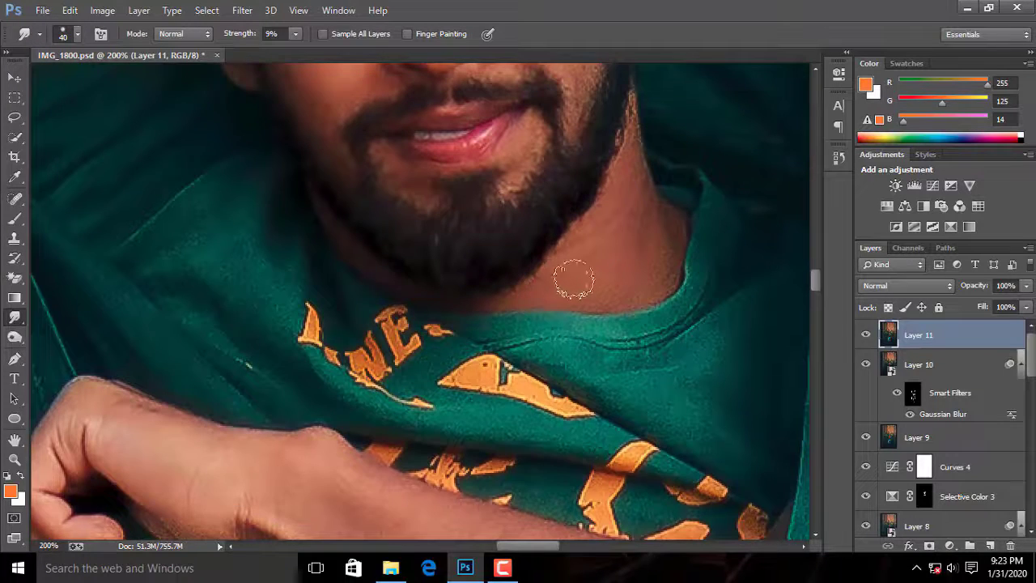
Step: Darken the man's beard with the Burn tool using a 30 px brush, the Shadows range and 65% exposure
{"action": "scroll", "coordinate": [566, 280], "scroll_direction": "up", "scroll_amount": 3}
{"action": "right_click", "coordinate": [13, 319]}
{"action": "left_click", "coordinate": [61, 315]}
{"action": "right_click", "coordinate": [11, 338]}
{"action": "left_click", "coordinate": [49, 349]}
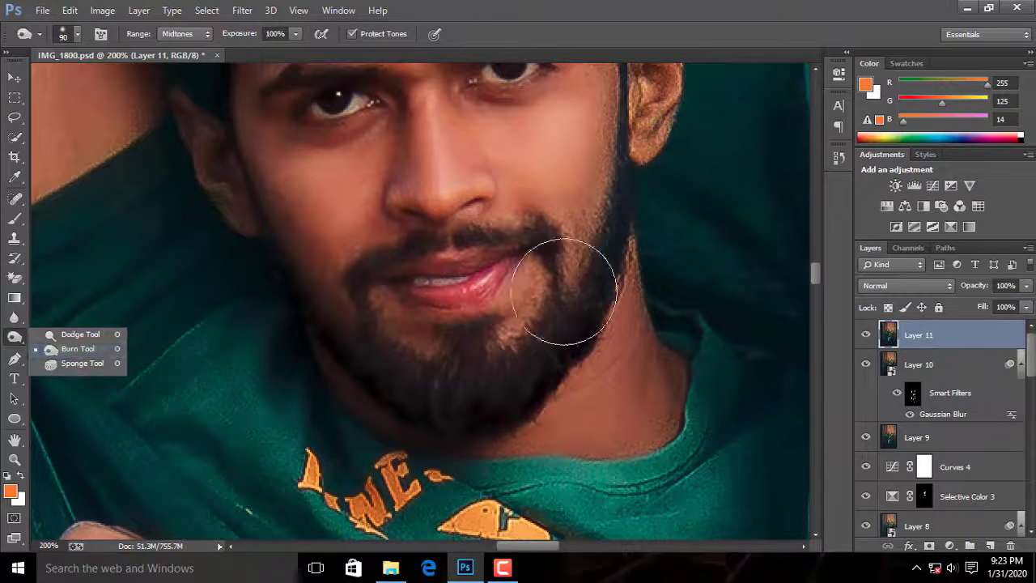
{"action": "left_click", "coordinate": [204, 35]}
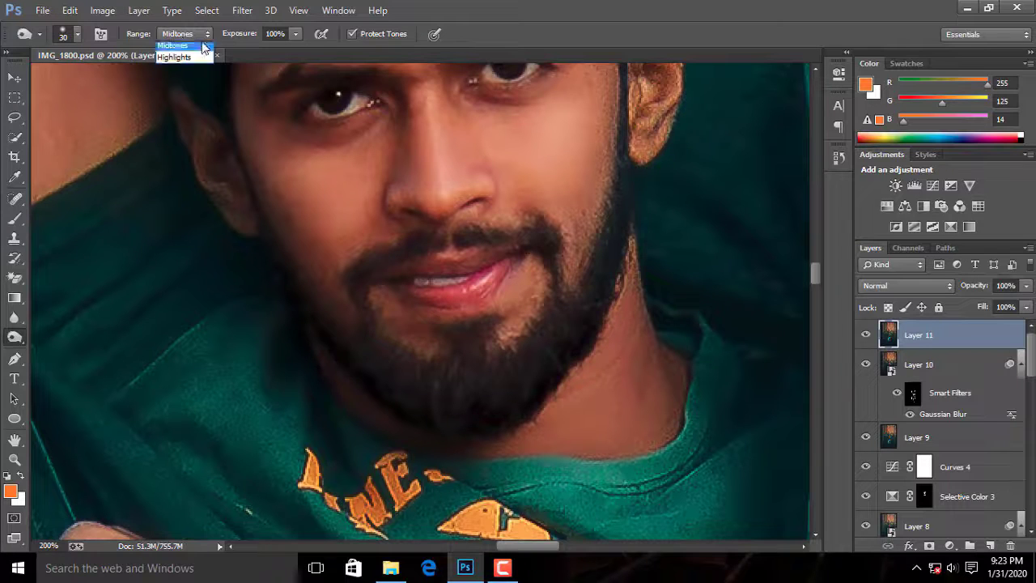
{"action": "left_click", "coordinate": [199, 46]}
{"action": "left_click_drag", "start_coordinate": [368, 354], "coordinate": [467, 397]}
{"action": "key", "text": "ctrl+z"}
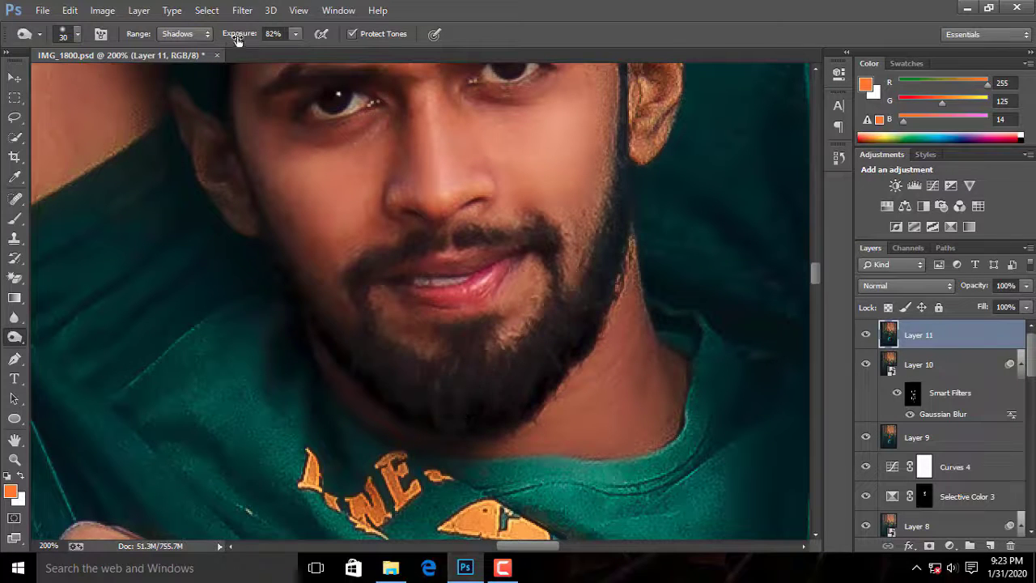
{"action": "left_click_drag", "start_coordinate": [368, 357], "coordinate": [490, 411]}
{"action": "left_click_drag", "start_coordinate": [565, 314], "coordinate": [510, 392]}
Step: Review the darkened beard in the full composition and close up on the face
{"action": "key", "text": "ctrl+0"}
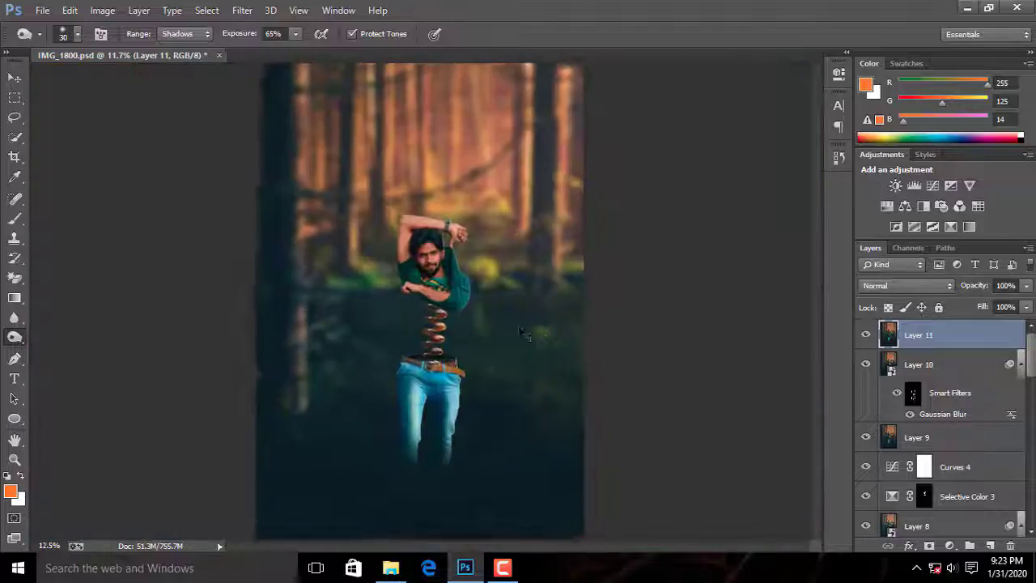
{"action": "key", "text": "ctrl+plus"}
{"action": "key", "text": "ctrl+plus"}
{"action": "key", "text": "ctrl+plus"}
{"action": "key", "text": "ctrl+plus"}
{"action": "key", "text": "ctrl+plus"}
{"action": "key", "text": "ctrl+plus"}
{"action": "key", "text": "ctrl+plus"}
{"action": "key", "text": "ctrl+plus"}
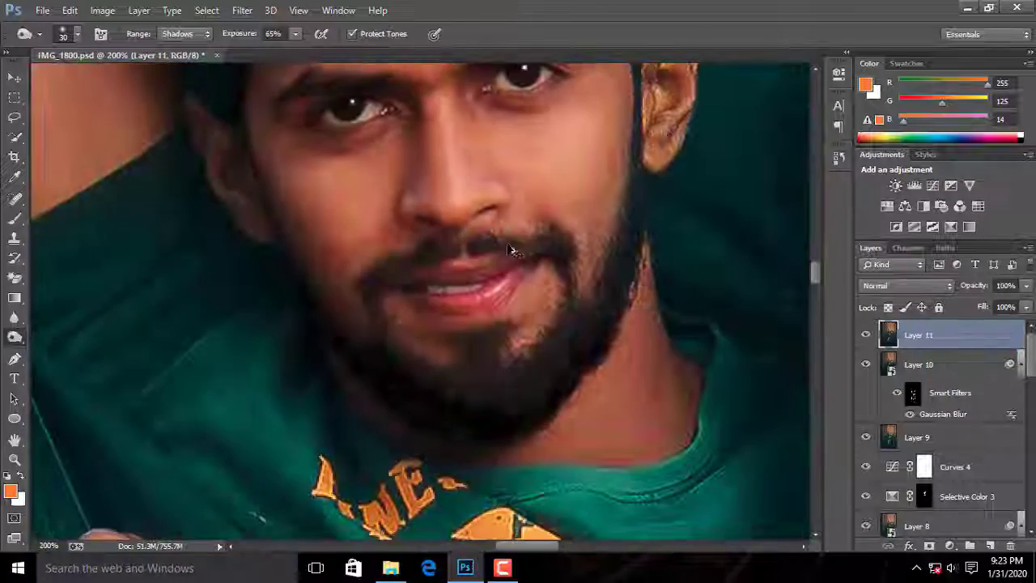